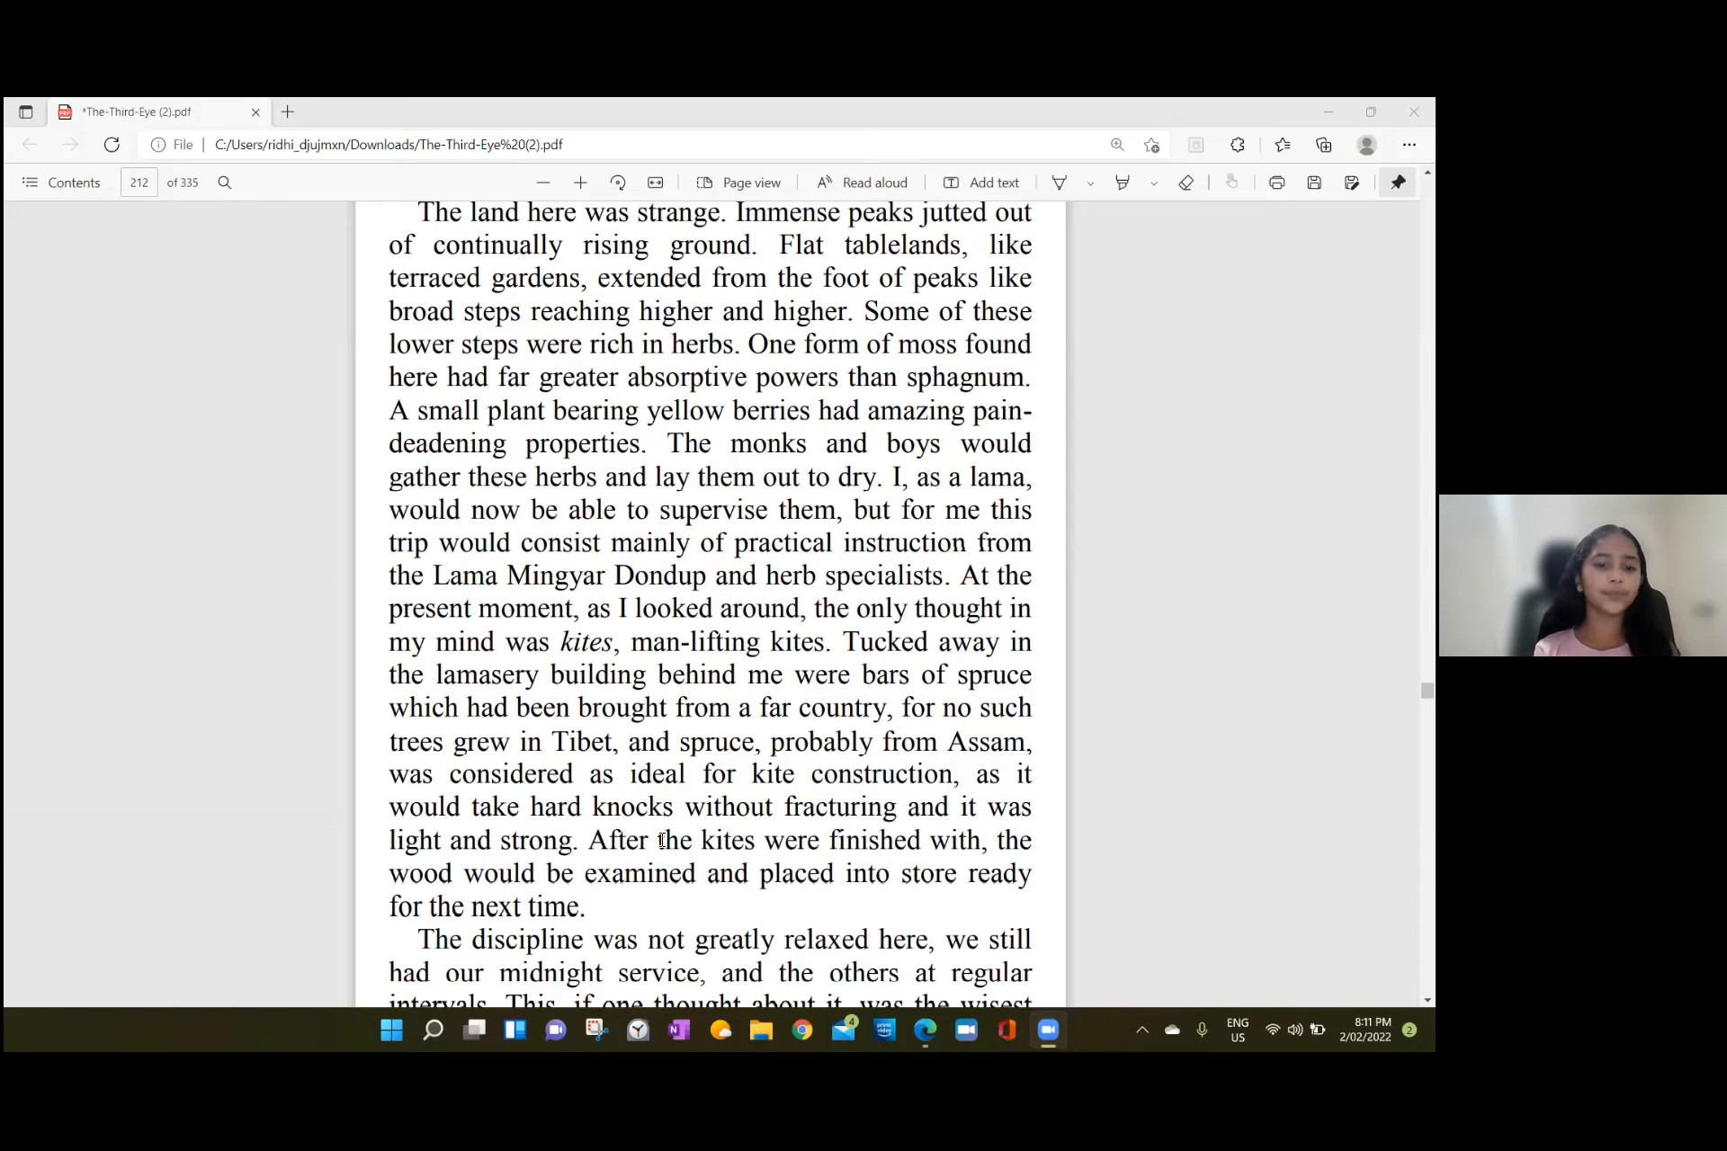
{"action": "scroll", "coordinate": [686, 838], "scroll_direction": "down", "scroll_amount": 1}
{"action": "scroll", "coordinate": [662, 839], "scroll_direction": "down", "scroll_amount": 1}
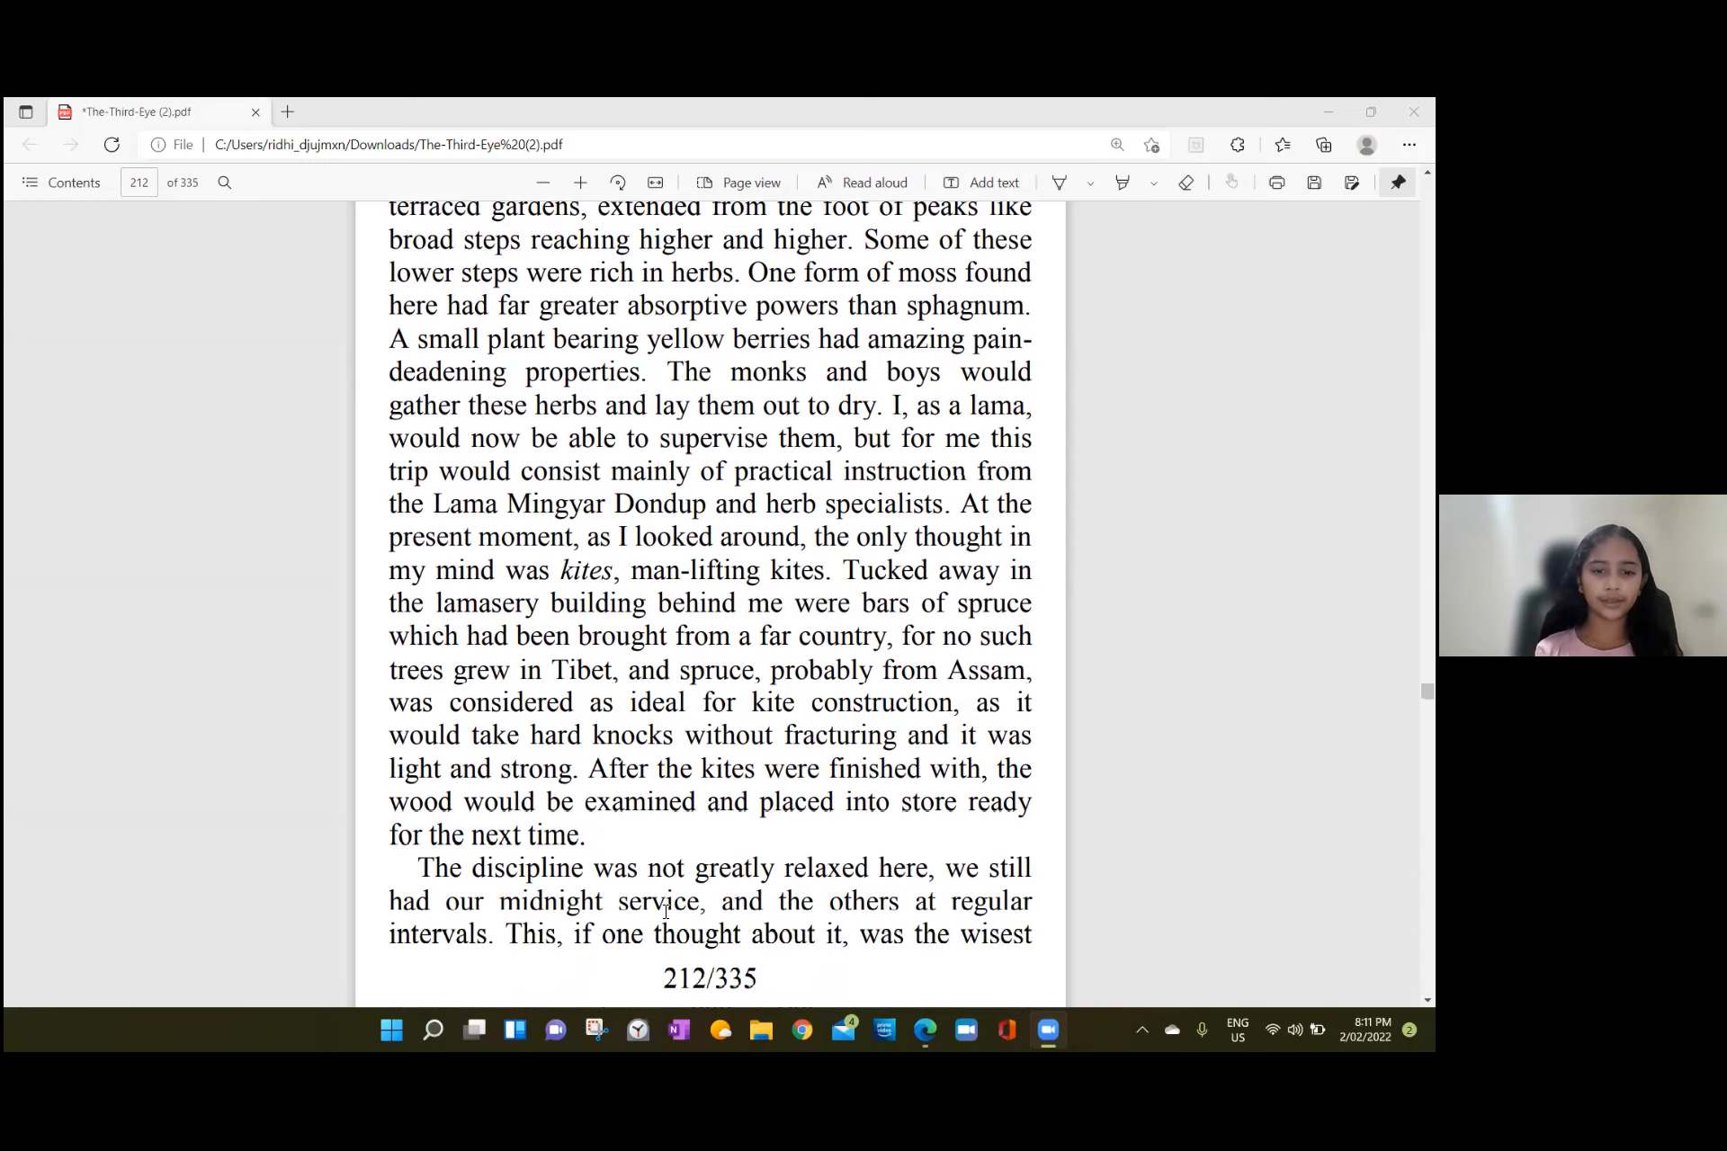
{"action": "scroll", "coordinate": [623, 925], "scroll_direction": "down", "scroll_amount": 1}
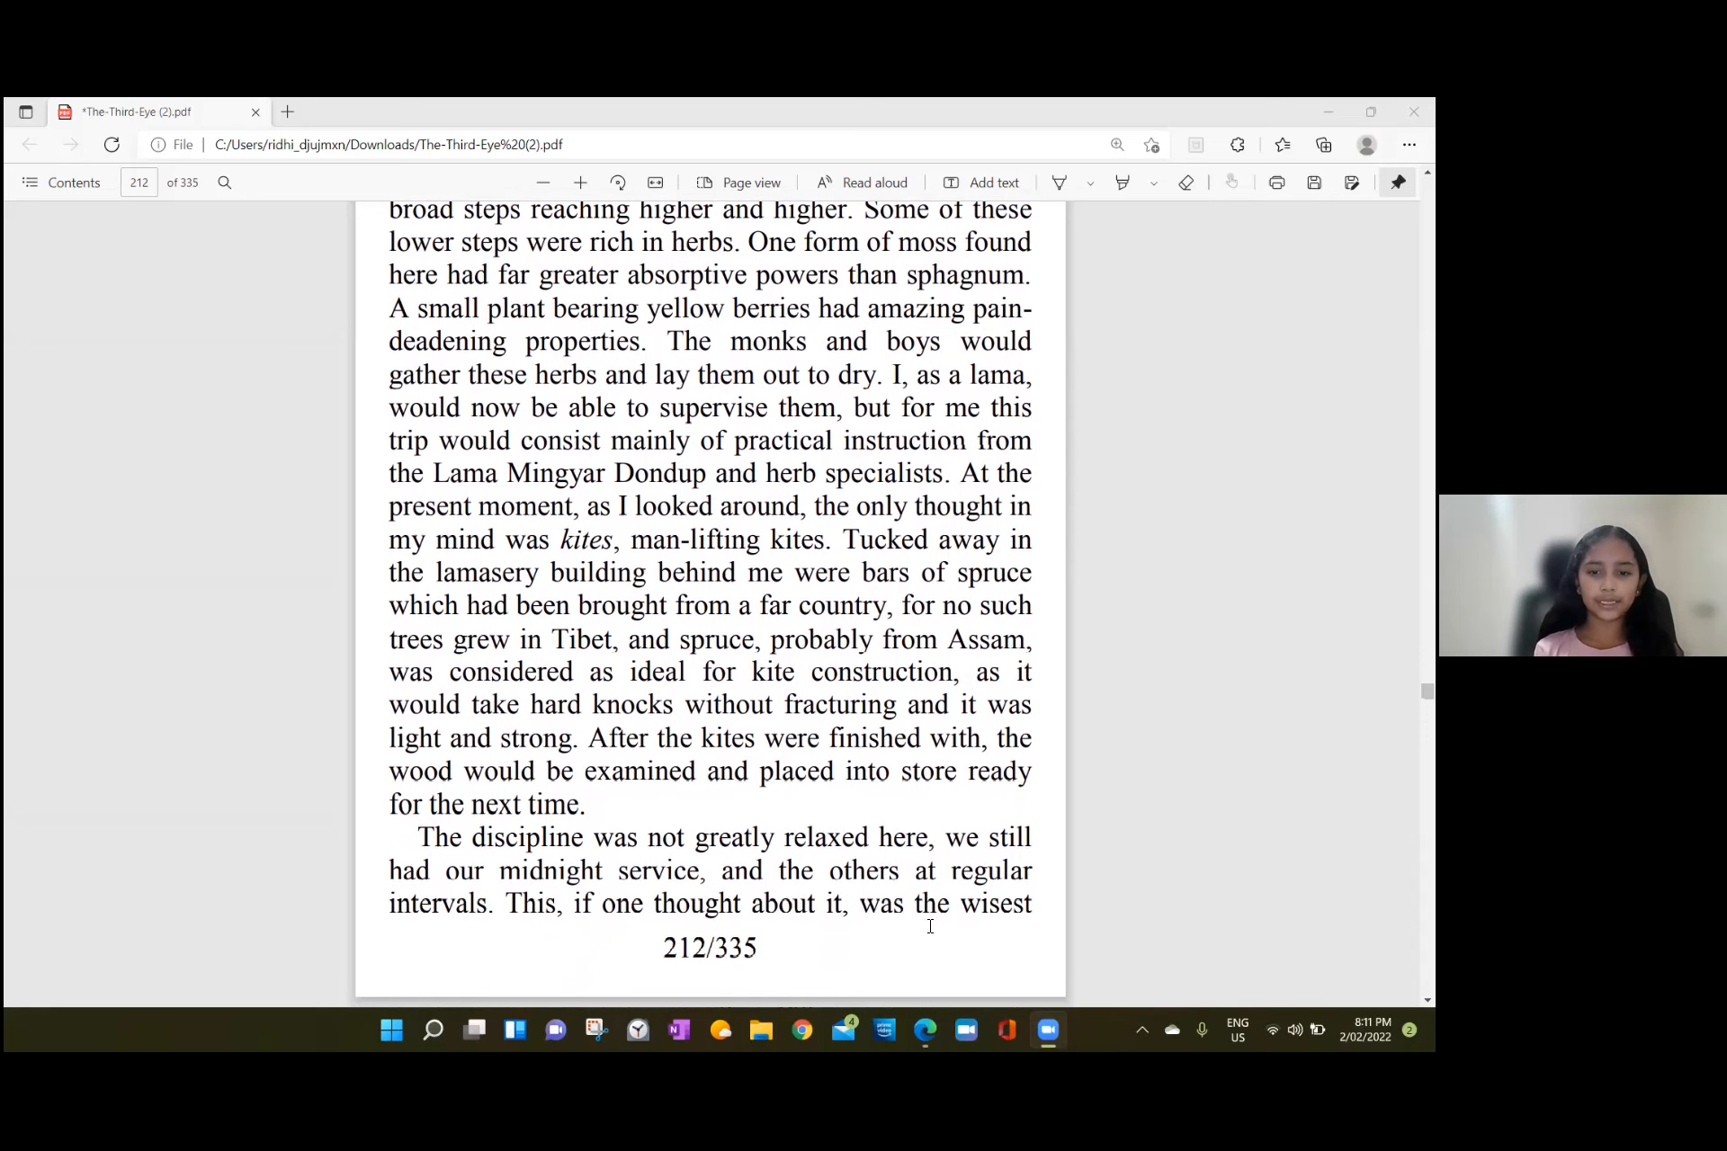
{"action": "scroll", "coordinate": [930, 927], "scroll_direction": "down", "scroll_amount": 3}
{"action": "scroll", "coordinate": [930, 927], "scroll_direction": "down", "scroll_amount": 2}
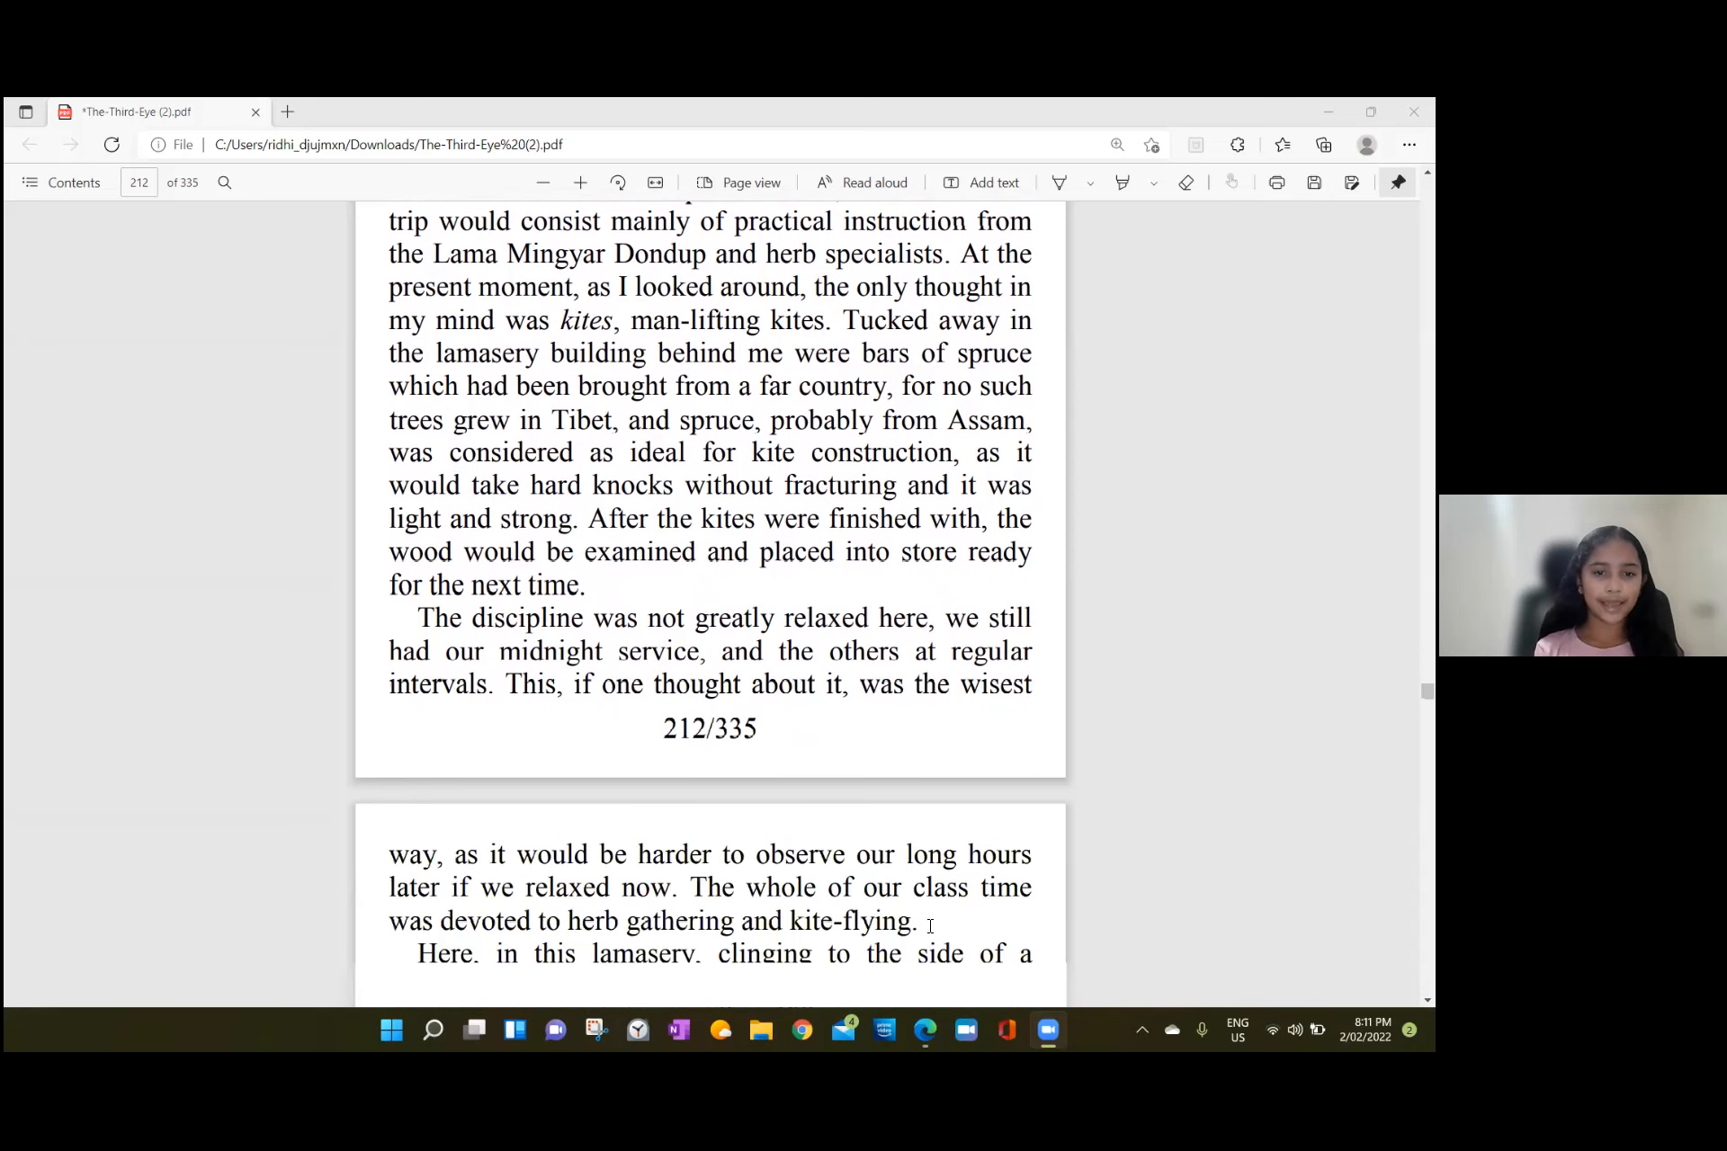
{"action": "scroll", "coordinate": [930, 927], "scroll_direction": "down", "scroll_amount": 1}
{"action": "scroll", "coordinate": [931, 927], "scroll_direction": "down", "scroll_amount": 1}
{"action": "scroll", "coordinate": [930, 926], "scroll_direction": "down", "scroll_amount": 4}
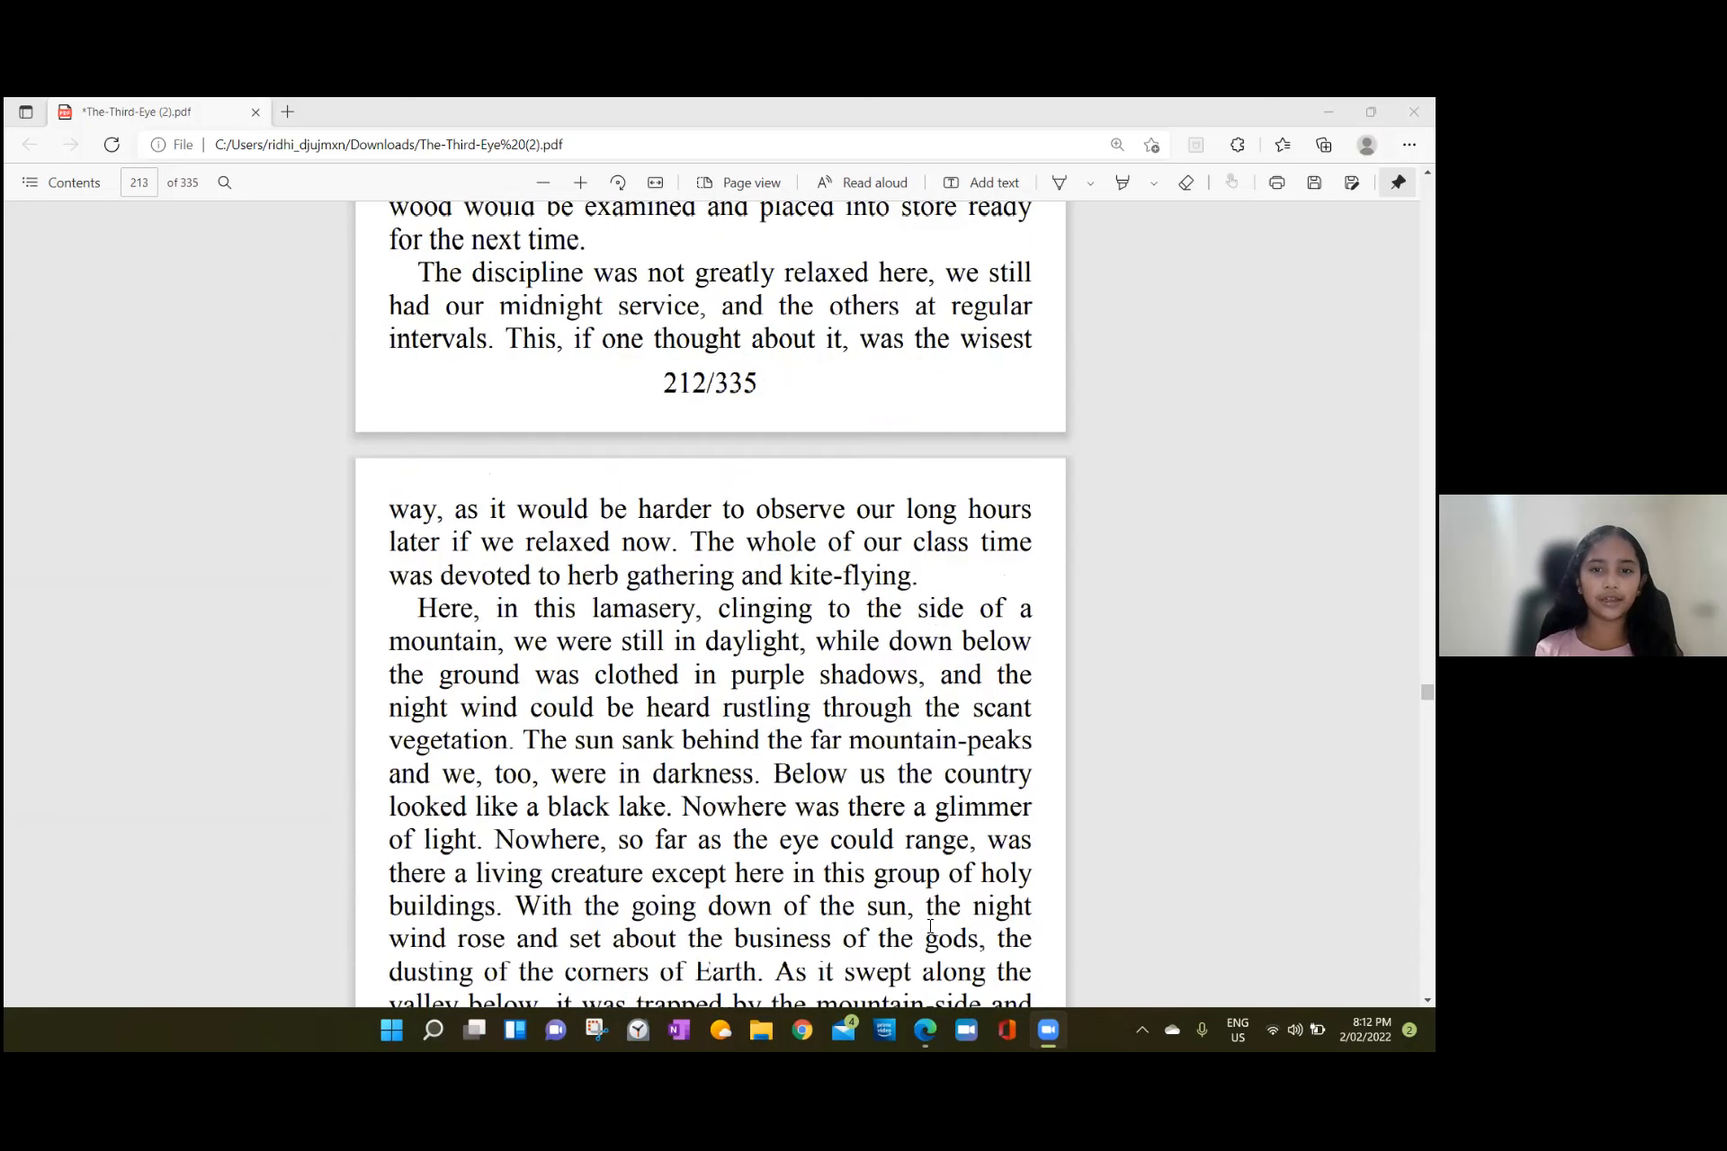
{"action": "scroll", "coordinate": [930, 926], "scroll_direction": "down", "scroll_amount": 2}
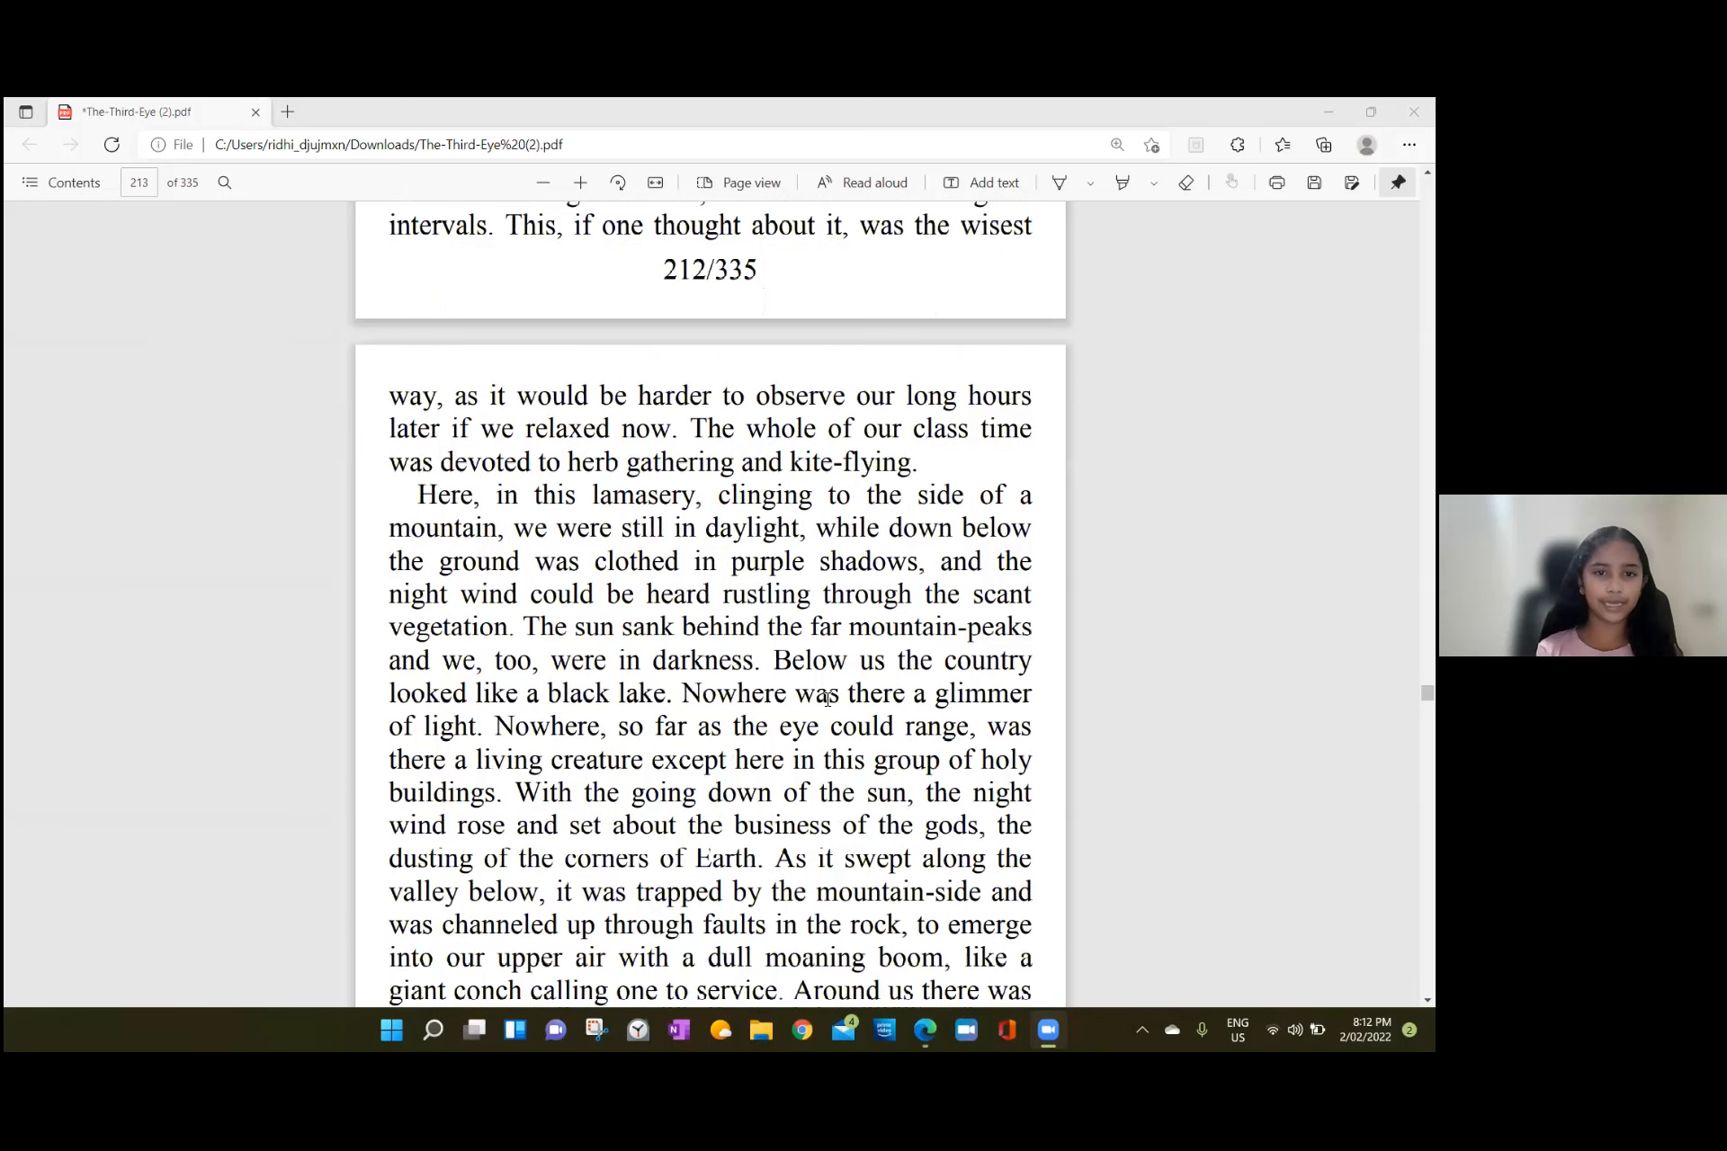
{"action": "scroll", "coordinate": [930, 926], "scroll_direction": "down", "scroll_amount": 1}
{"action": "scroll", "coordinate": [810, 526], "scroll_direction": "down", "scroll_amount": 1}
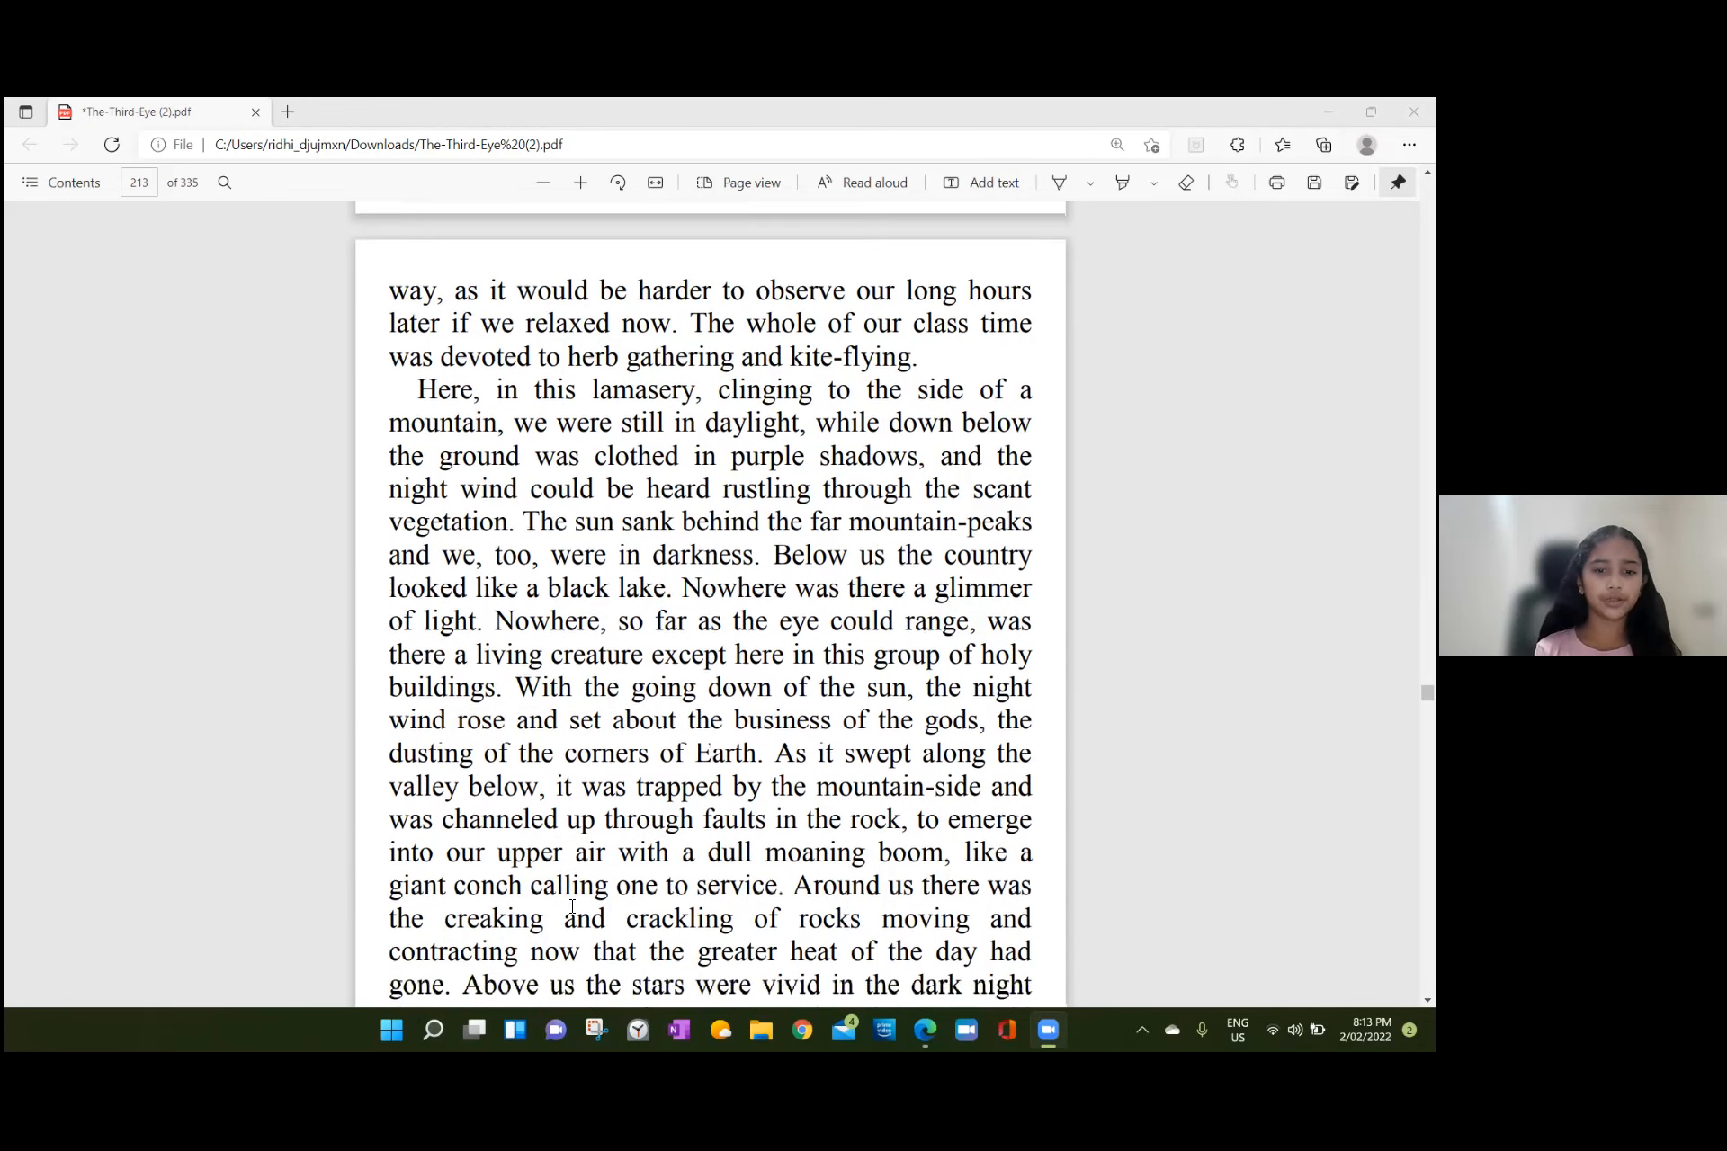
{"action": "scroll", "coordinate": [574, 910], "scroll_direction": "down", "scroll_amount": 2}
{"action": "scroll", "coordinate": [574, 910], "scroll_direction": "down", "scroll_amount": 1}
{"action": "scroll", "coordinate": [573, 911], "scroll_direction": "down", "scroll_amount": 2}
{"action": "scroll", "coordinate": [574, 911], "scroll_direction": "down", "scroll_amount": 2}
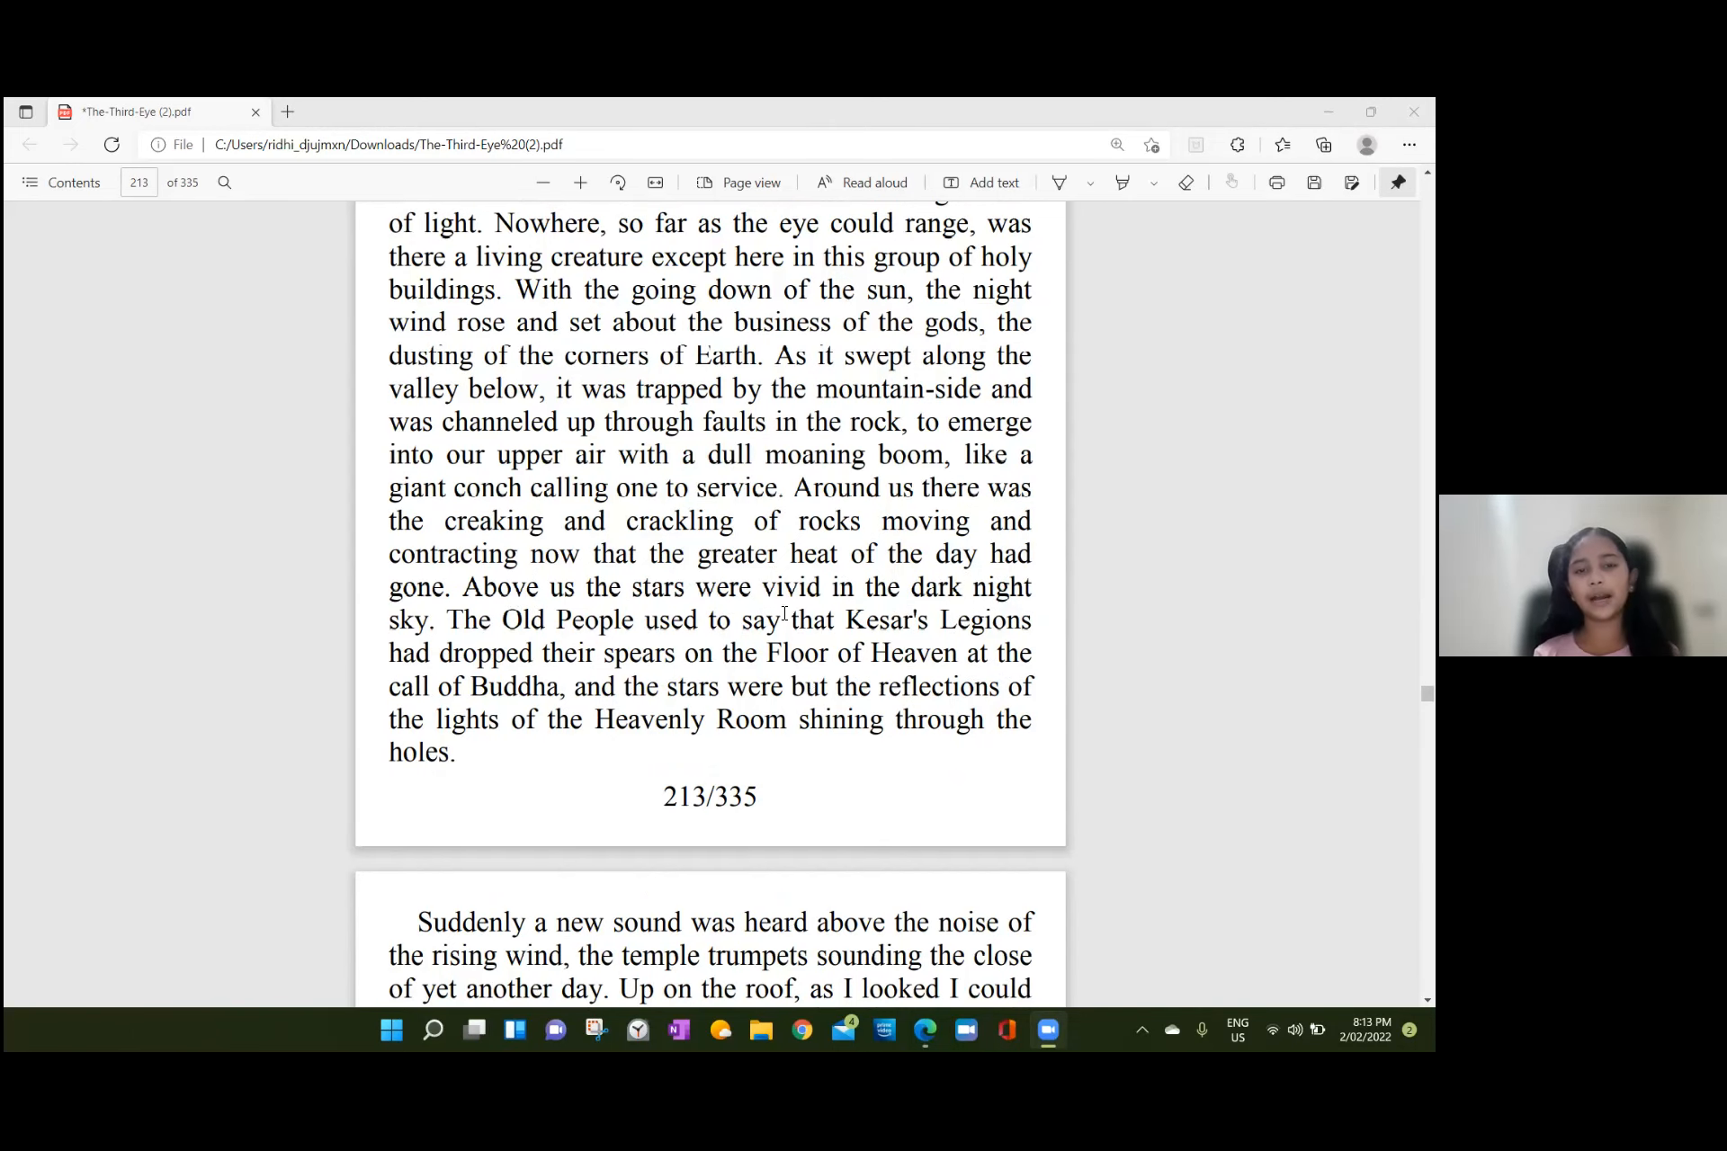
{"action": "scroll", "coordinate": [775, 589], "scroll_direction": "up", "scroll_amount": 1}
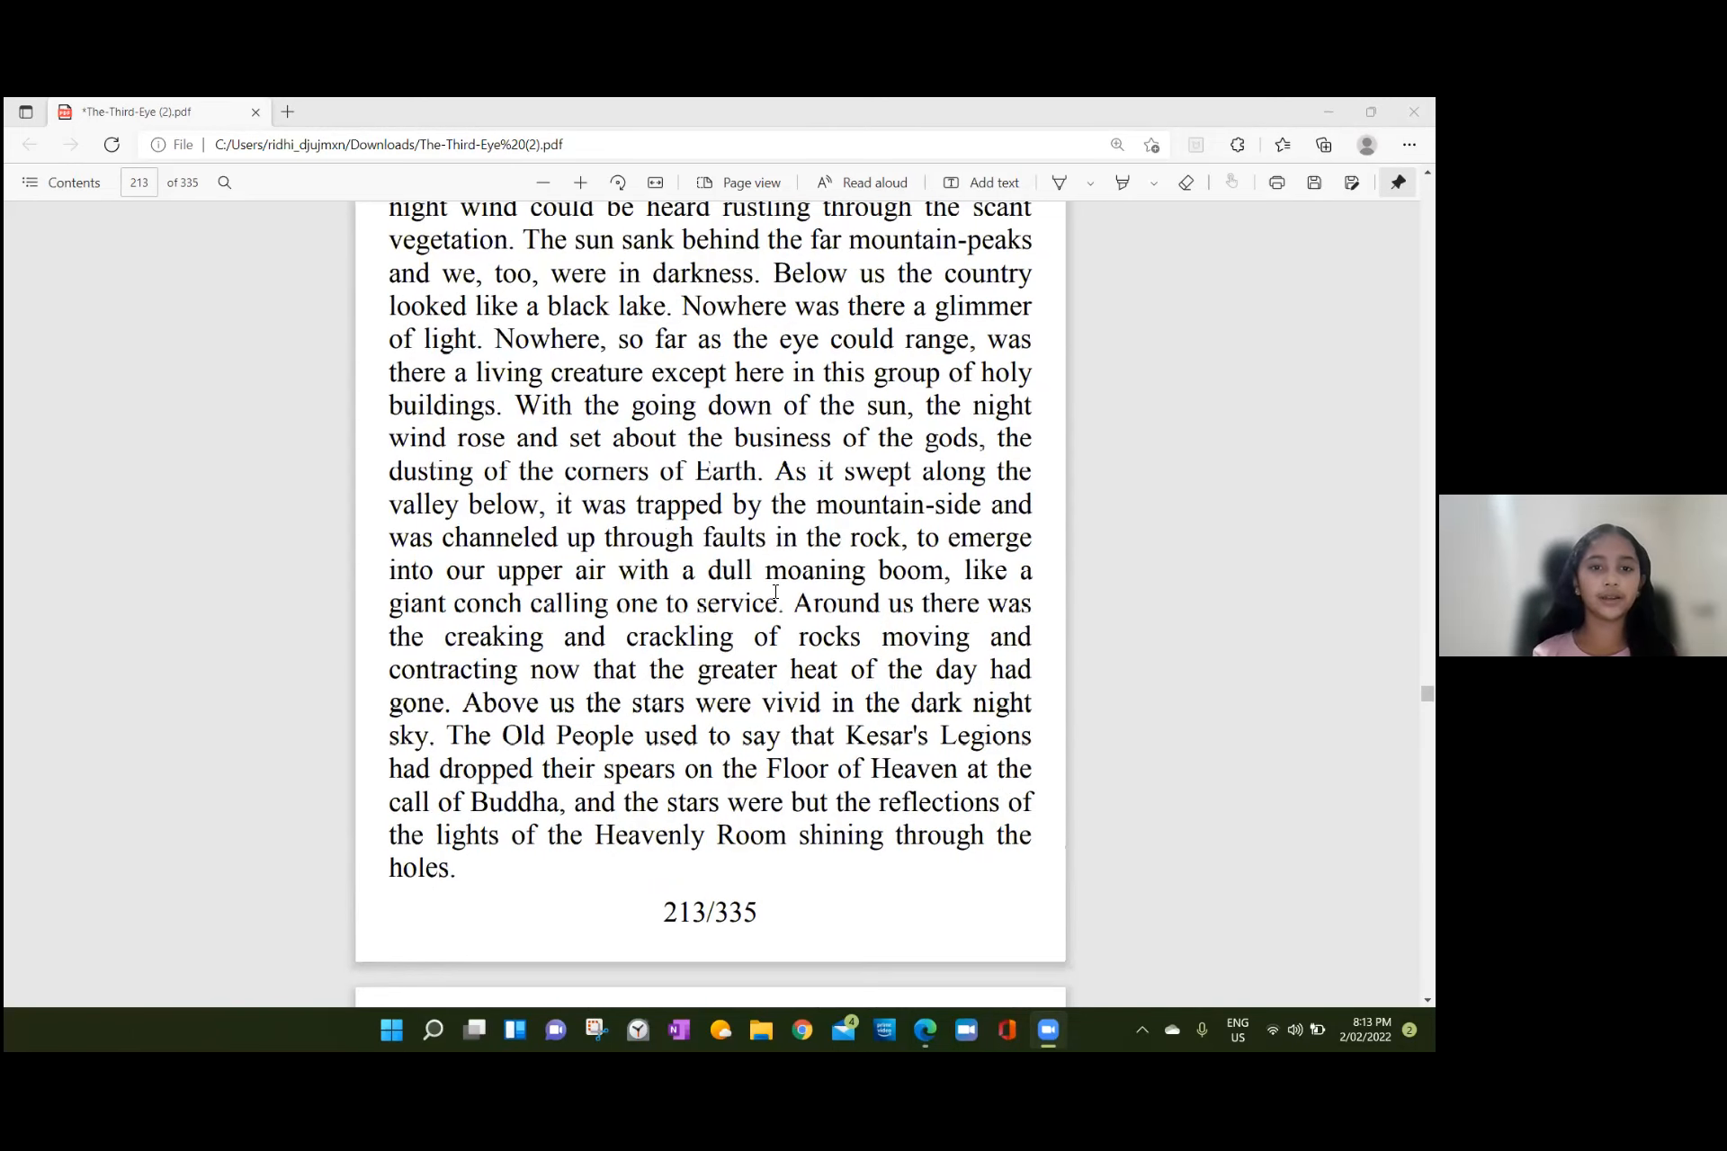
{"action": "scroll", "coordinate": [775, 589], "scroll_direction": "down", "scroll_amount": 2}
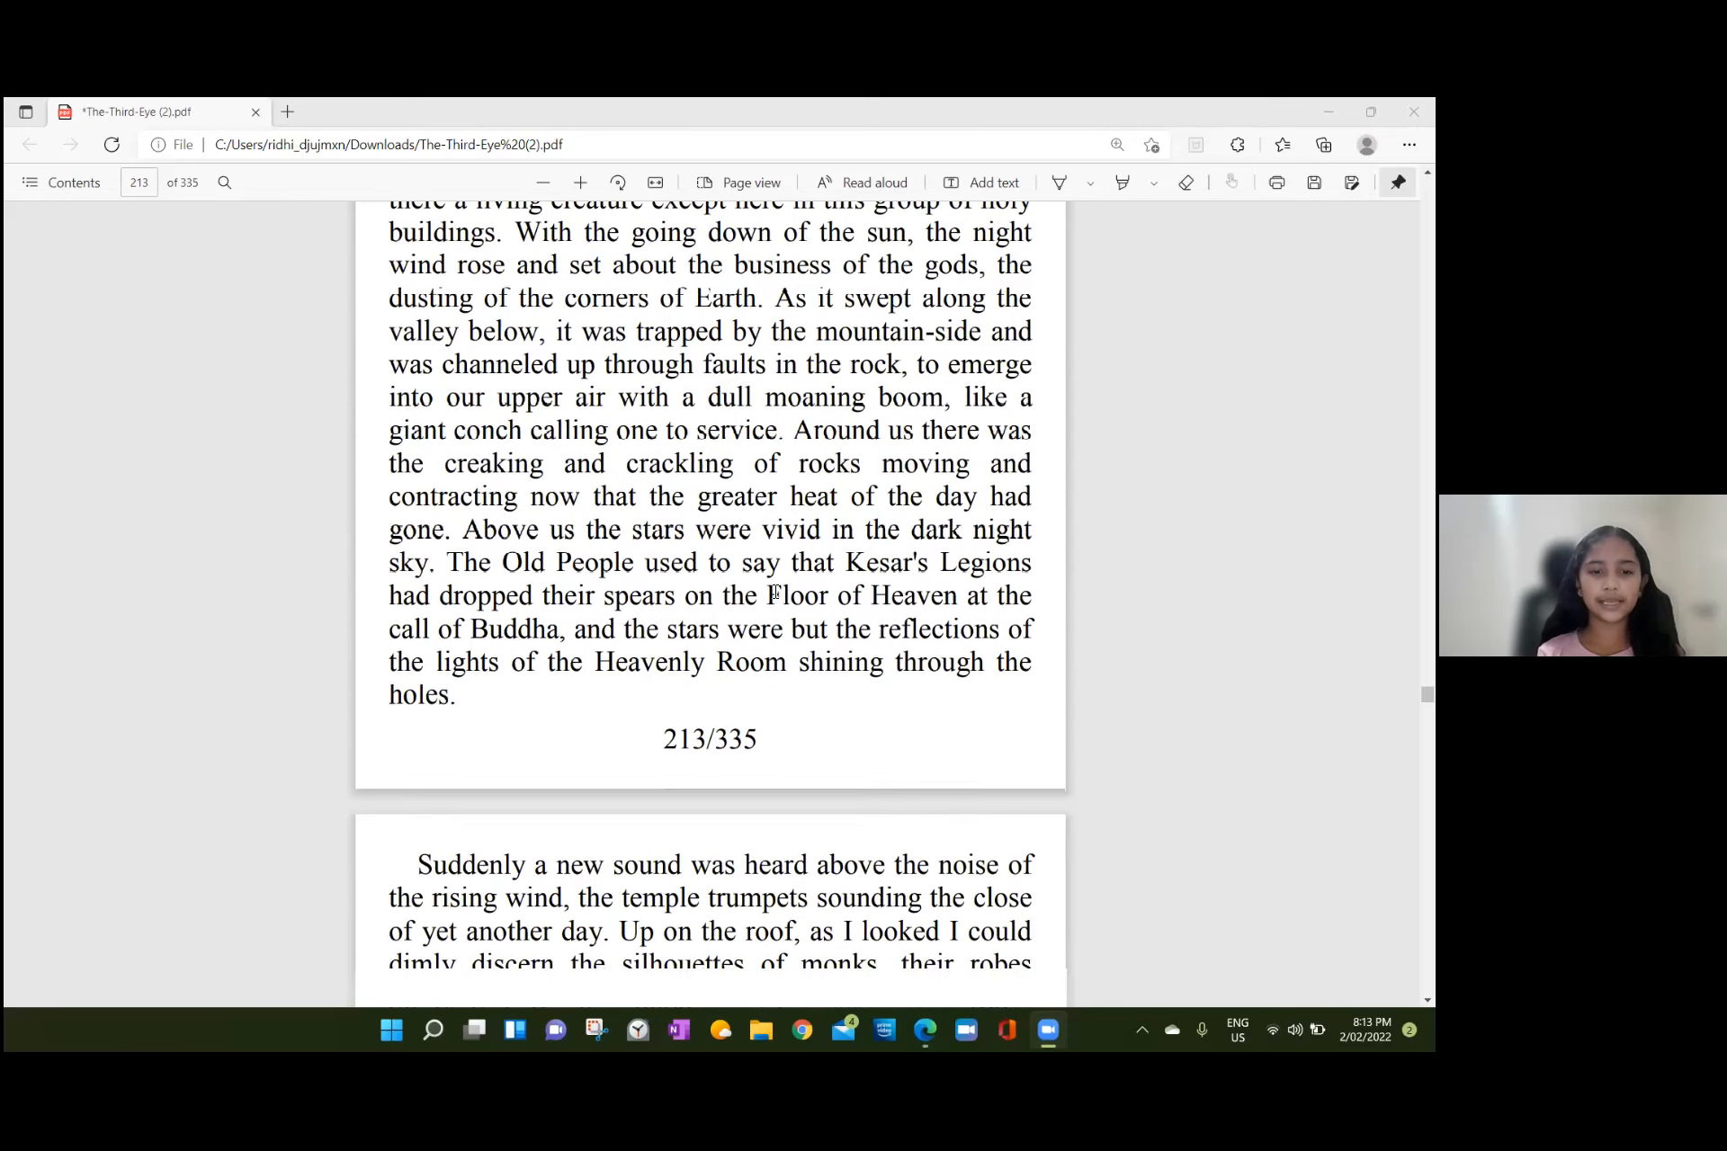
{"action": "scroll", "coordinate": [776, 589], "scroll_direction": "down", "scroll_amount": 1}
{"action": "scroll", "coordinate": [775, 589], "scroll_direction": "down", "scroll_amount": 1}
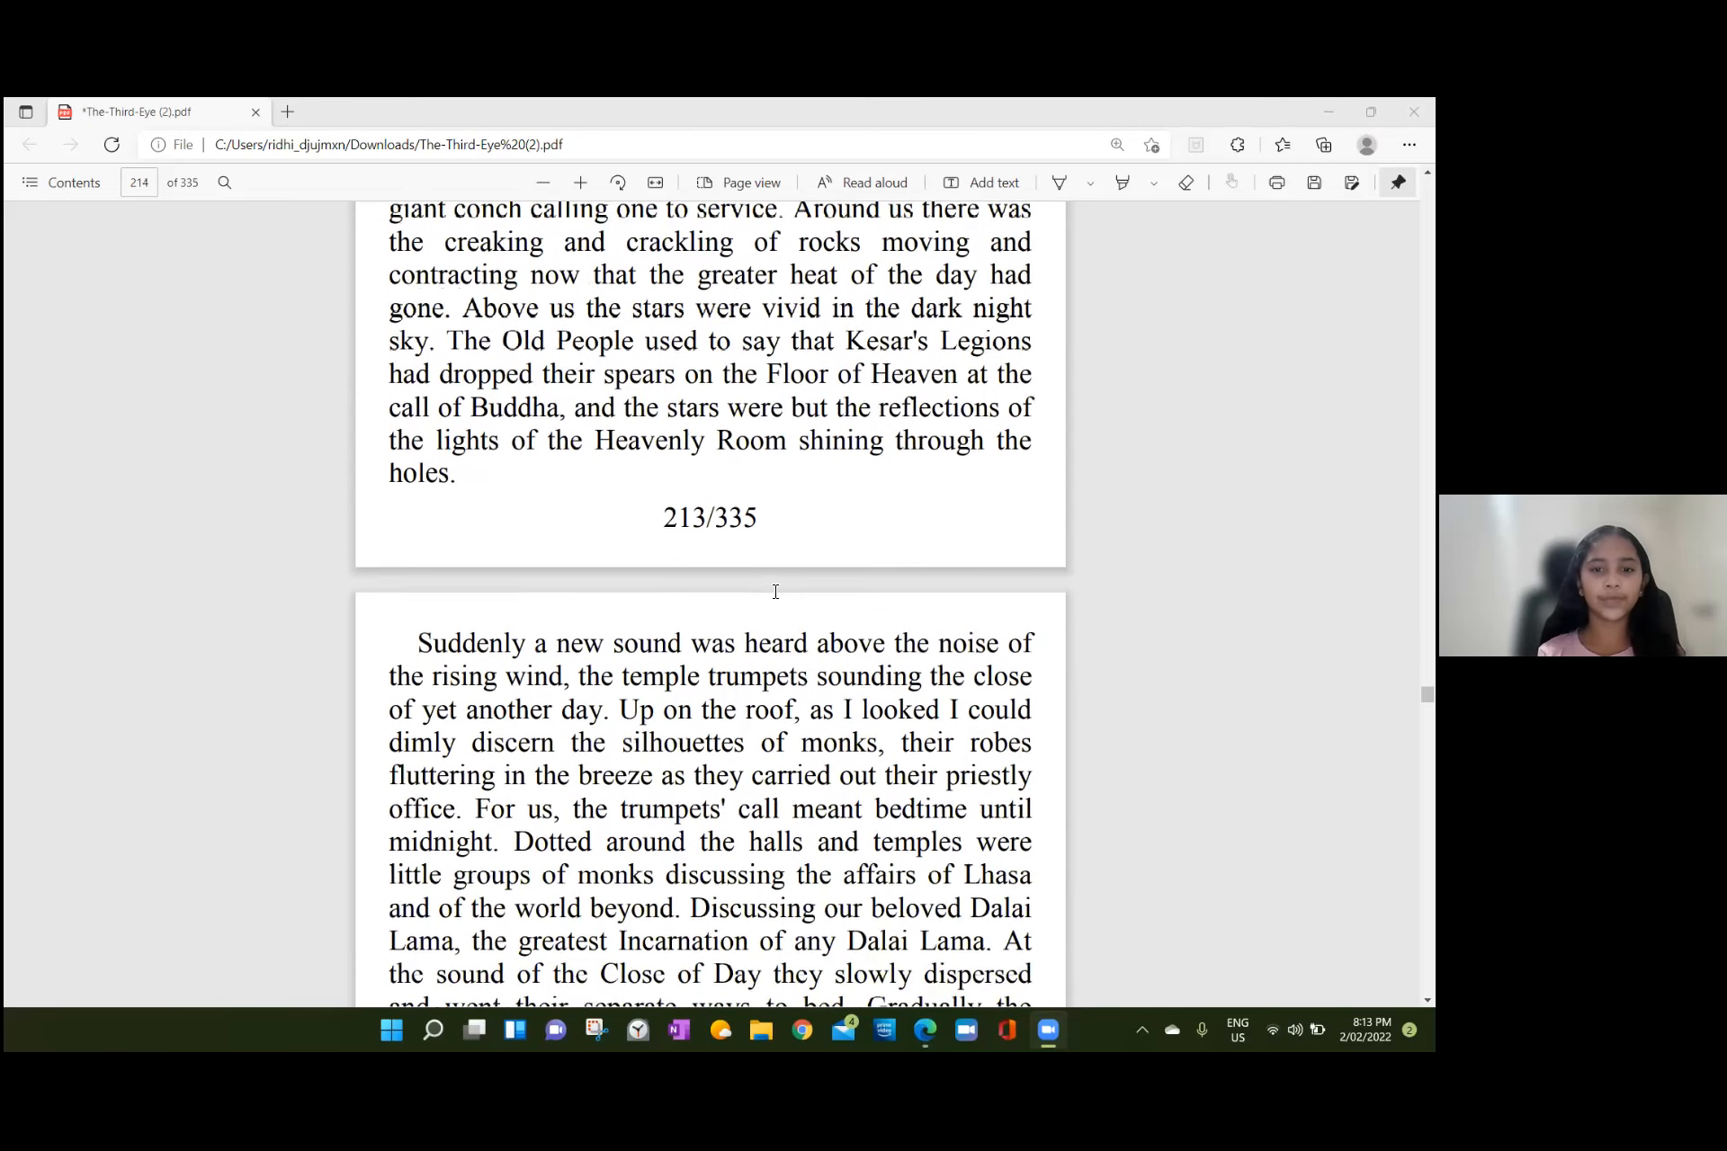
{"action": "scroll", "coordinate": [775, 589], "scroll_direction": "down", "scroll_amount": 1}
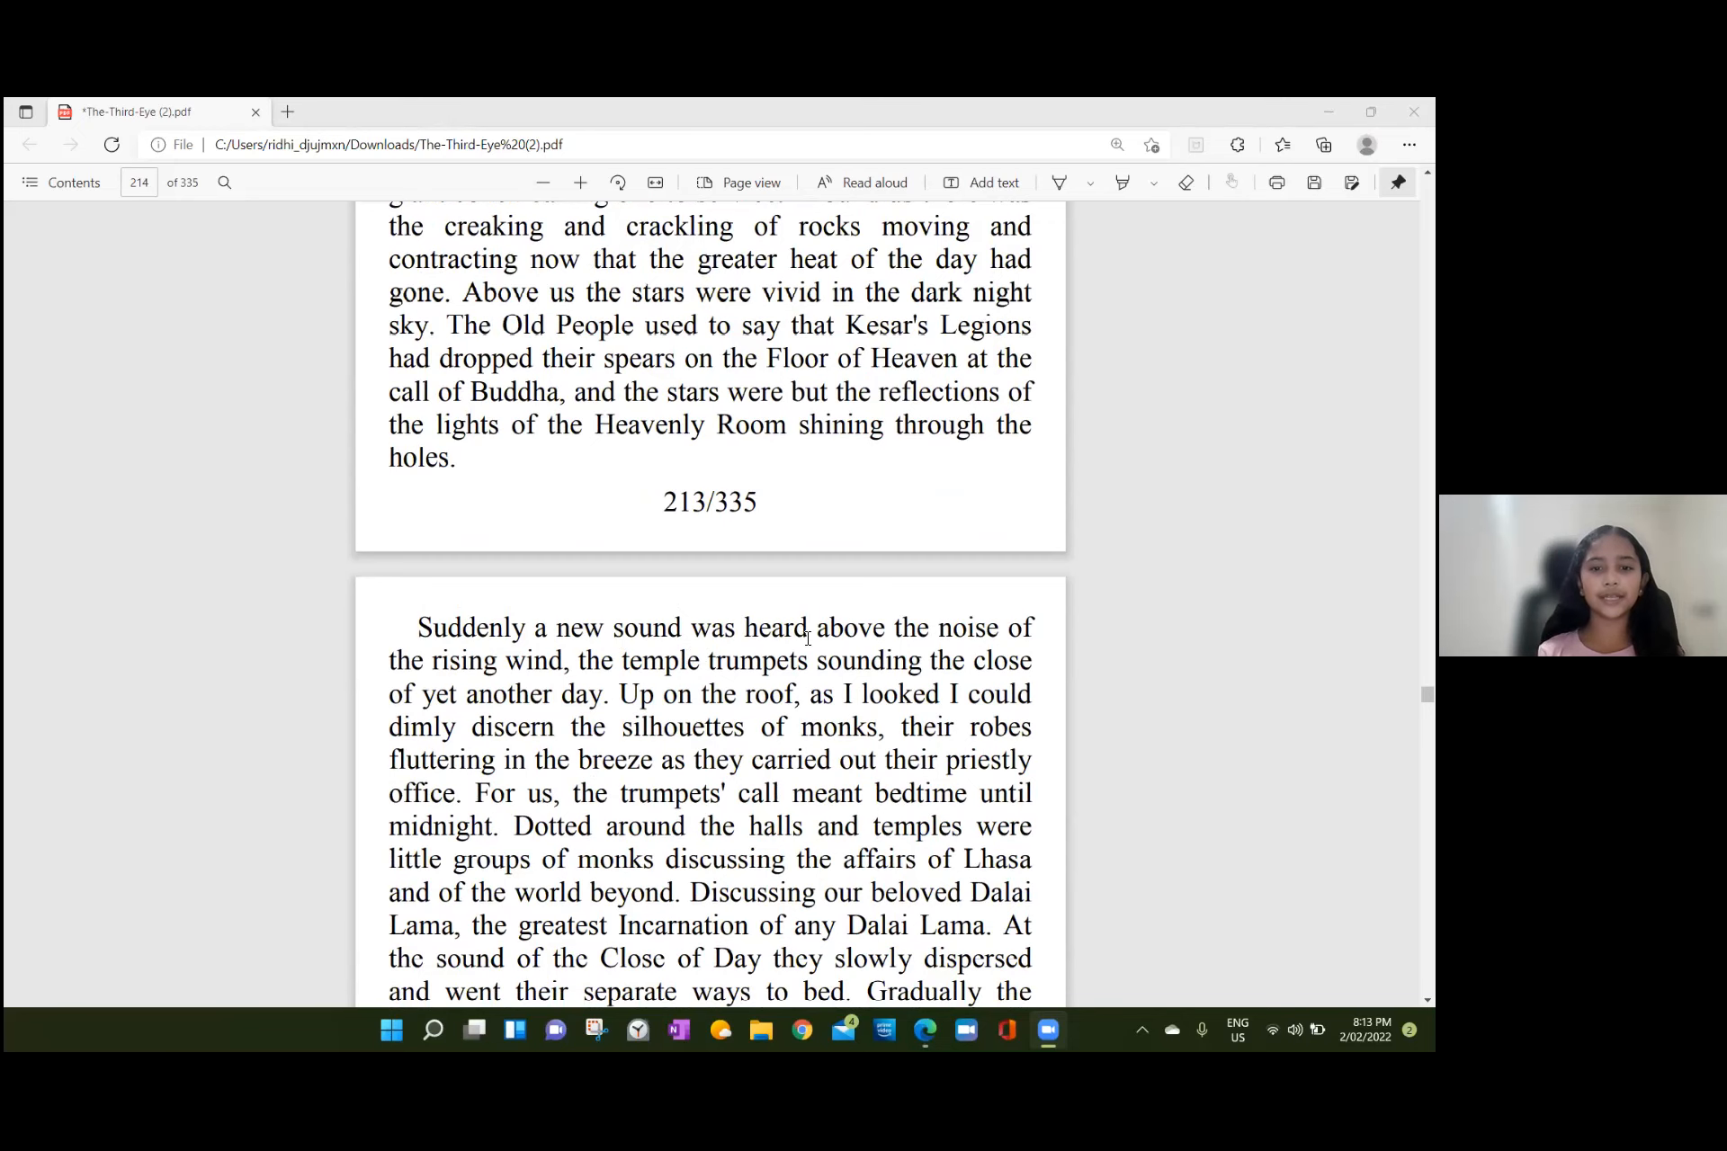
{"action": "scroll", "coordinate": [808, 638], "scroll_direction": "down", "scroll_amount": 1}
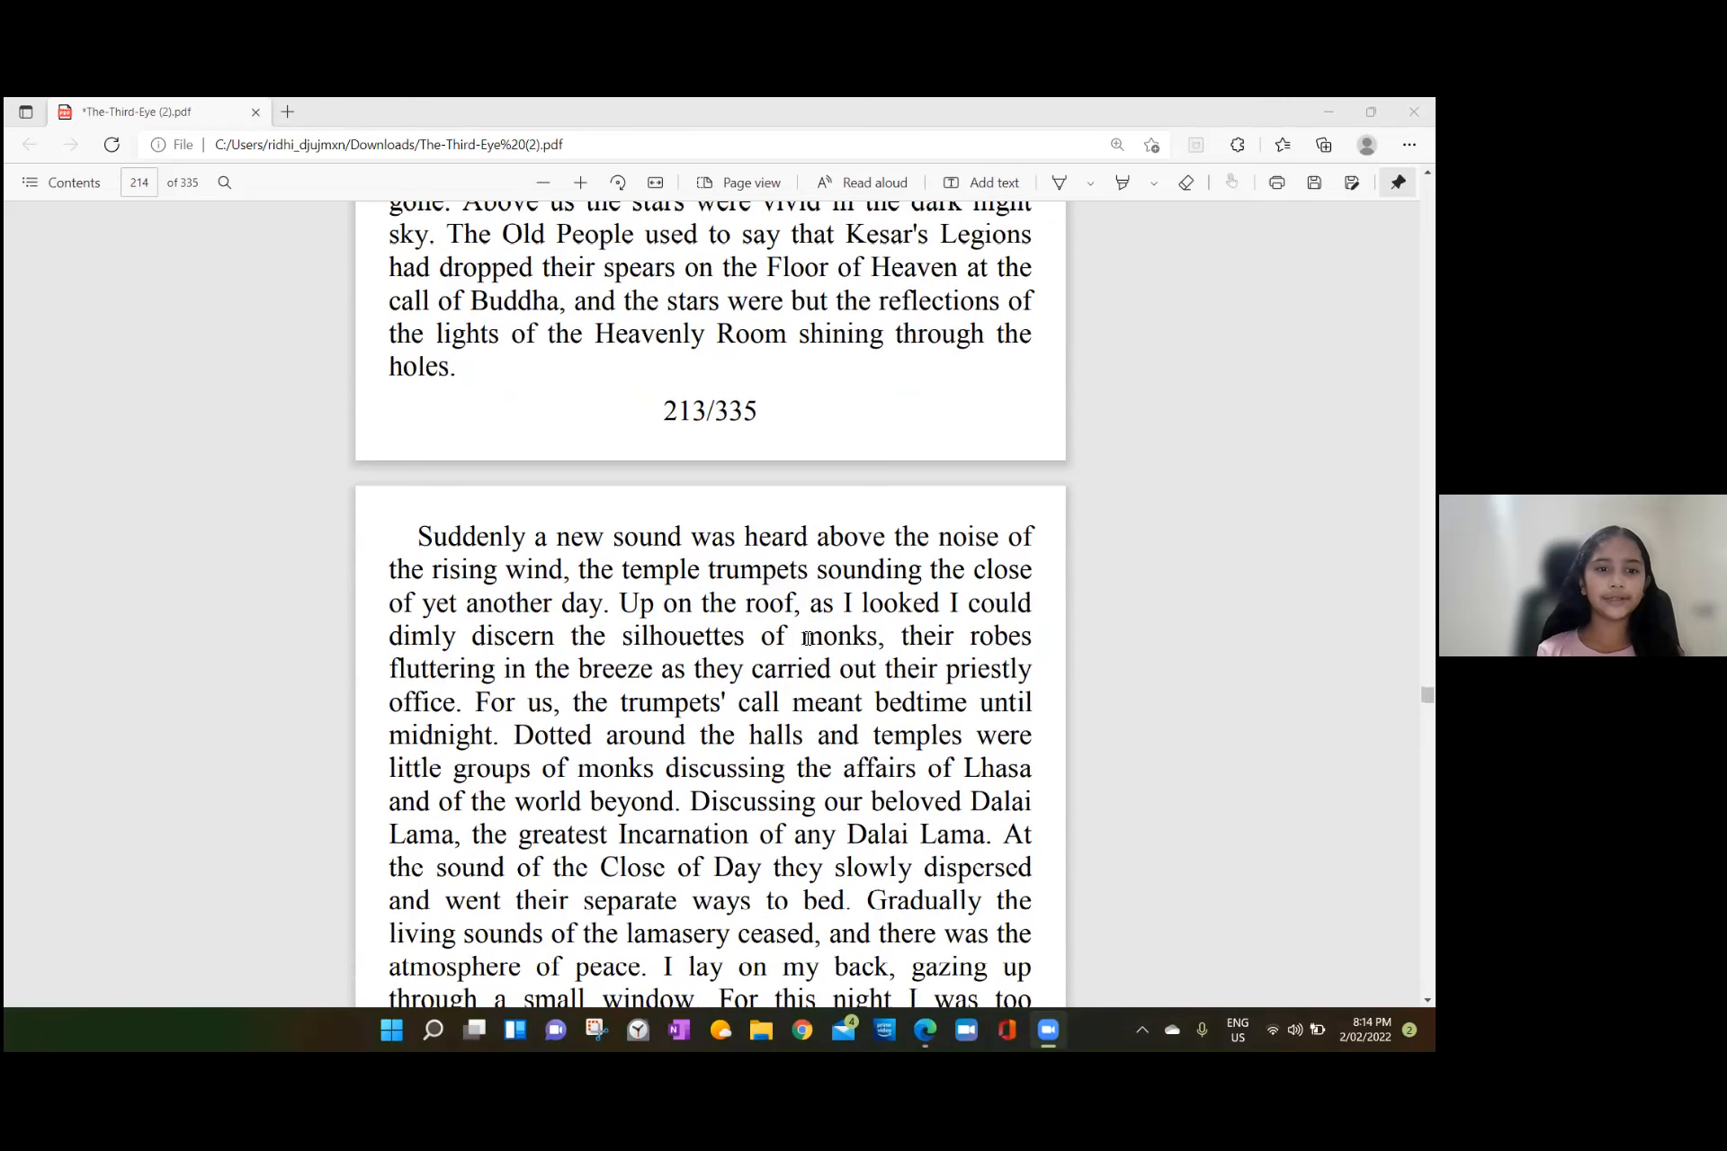
{"action": "scroll", "coordinate": [804, 637], "scroll_direction": "down", "scroll_amount": 1}
{"action": "scroll", "coordinate": [805, 638], "scroll_direction": "down", "scroll_amount": 1}
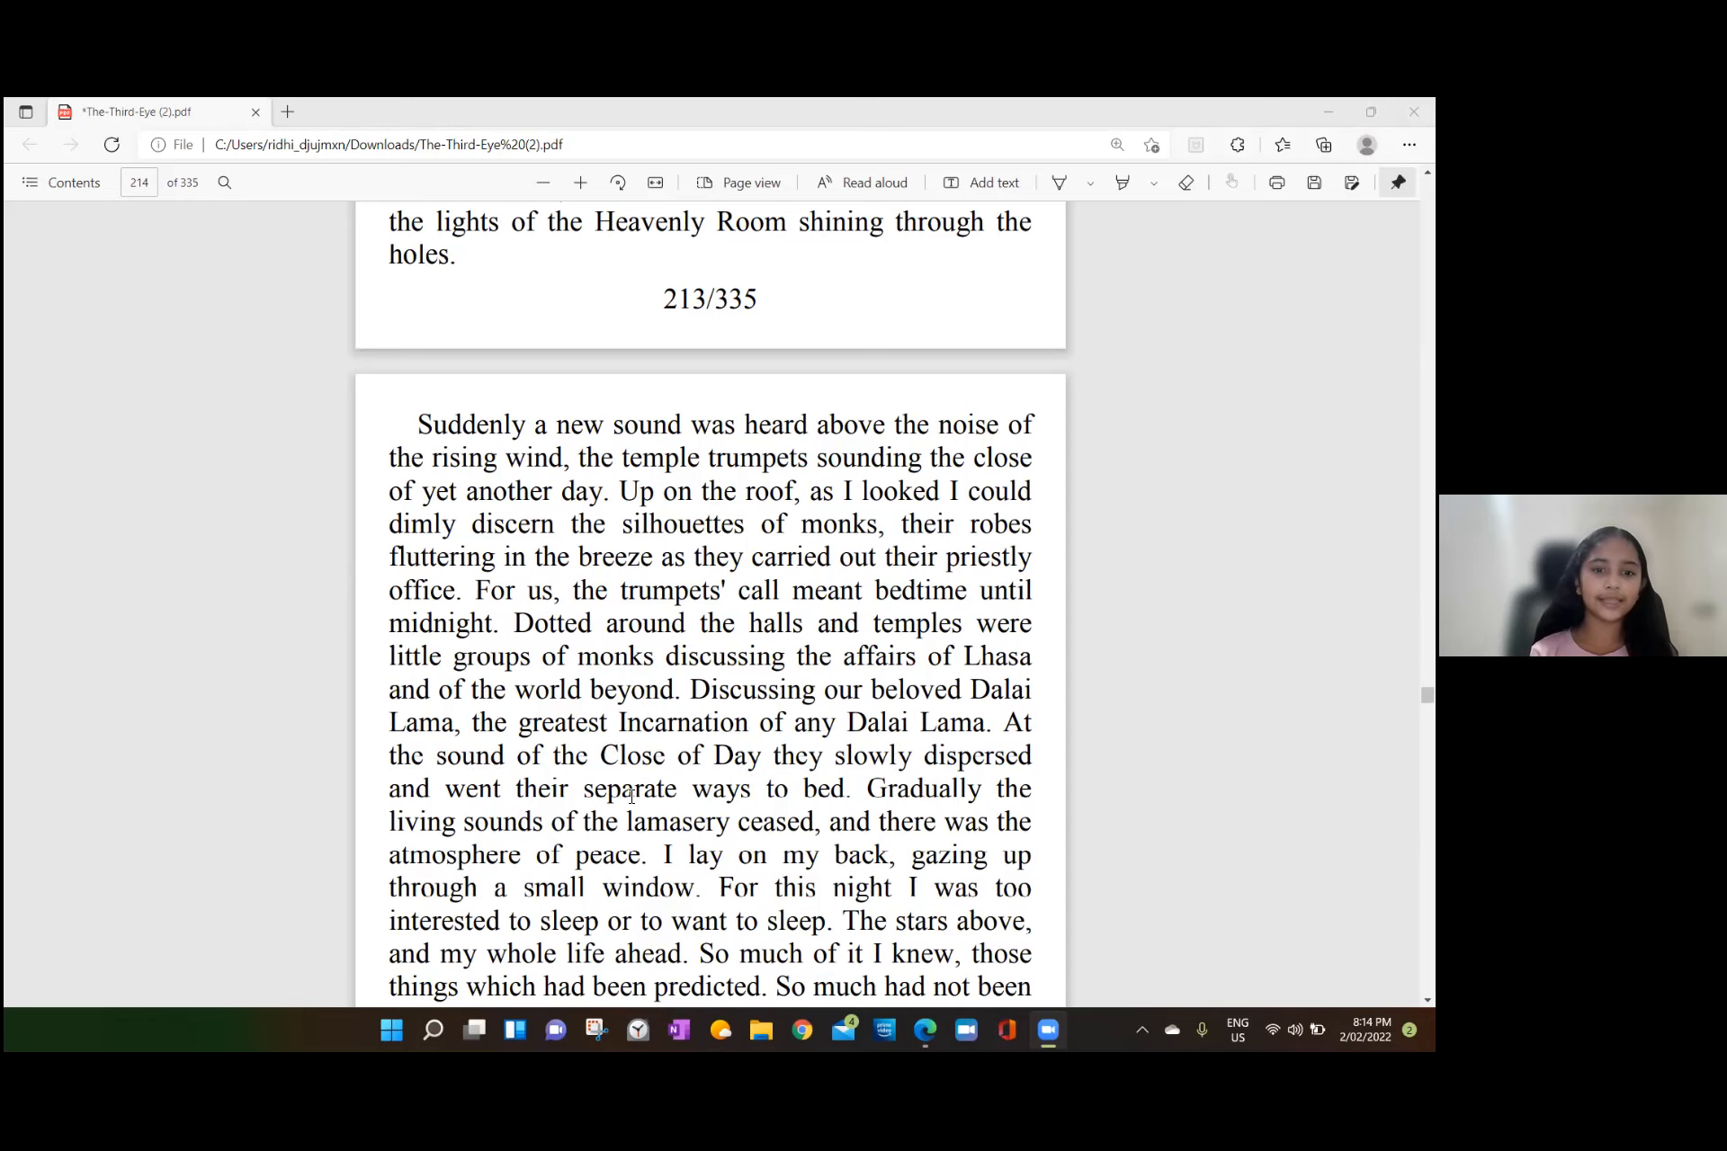
{"action": "scroll", "coordinate": [667, 798], "scroll_direction": "down", "scroll_amount": 2}
{"action": "scroll", "coordinate": [666, 798], "scroll_direction": "down", "scroll_amount": 3}
{"action": "scroll", "coordinate": [667, 782], "scroll_direction": "down", "scroll_amount": 1}
{"action": "scroll", "coordinate": [667, 776], "scroll_direction": "down", "scroll_amount": 1}
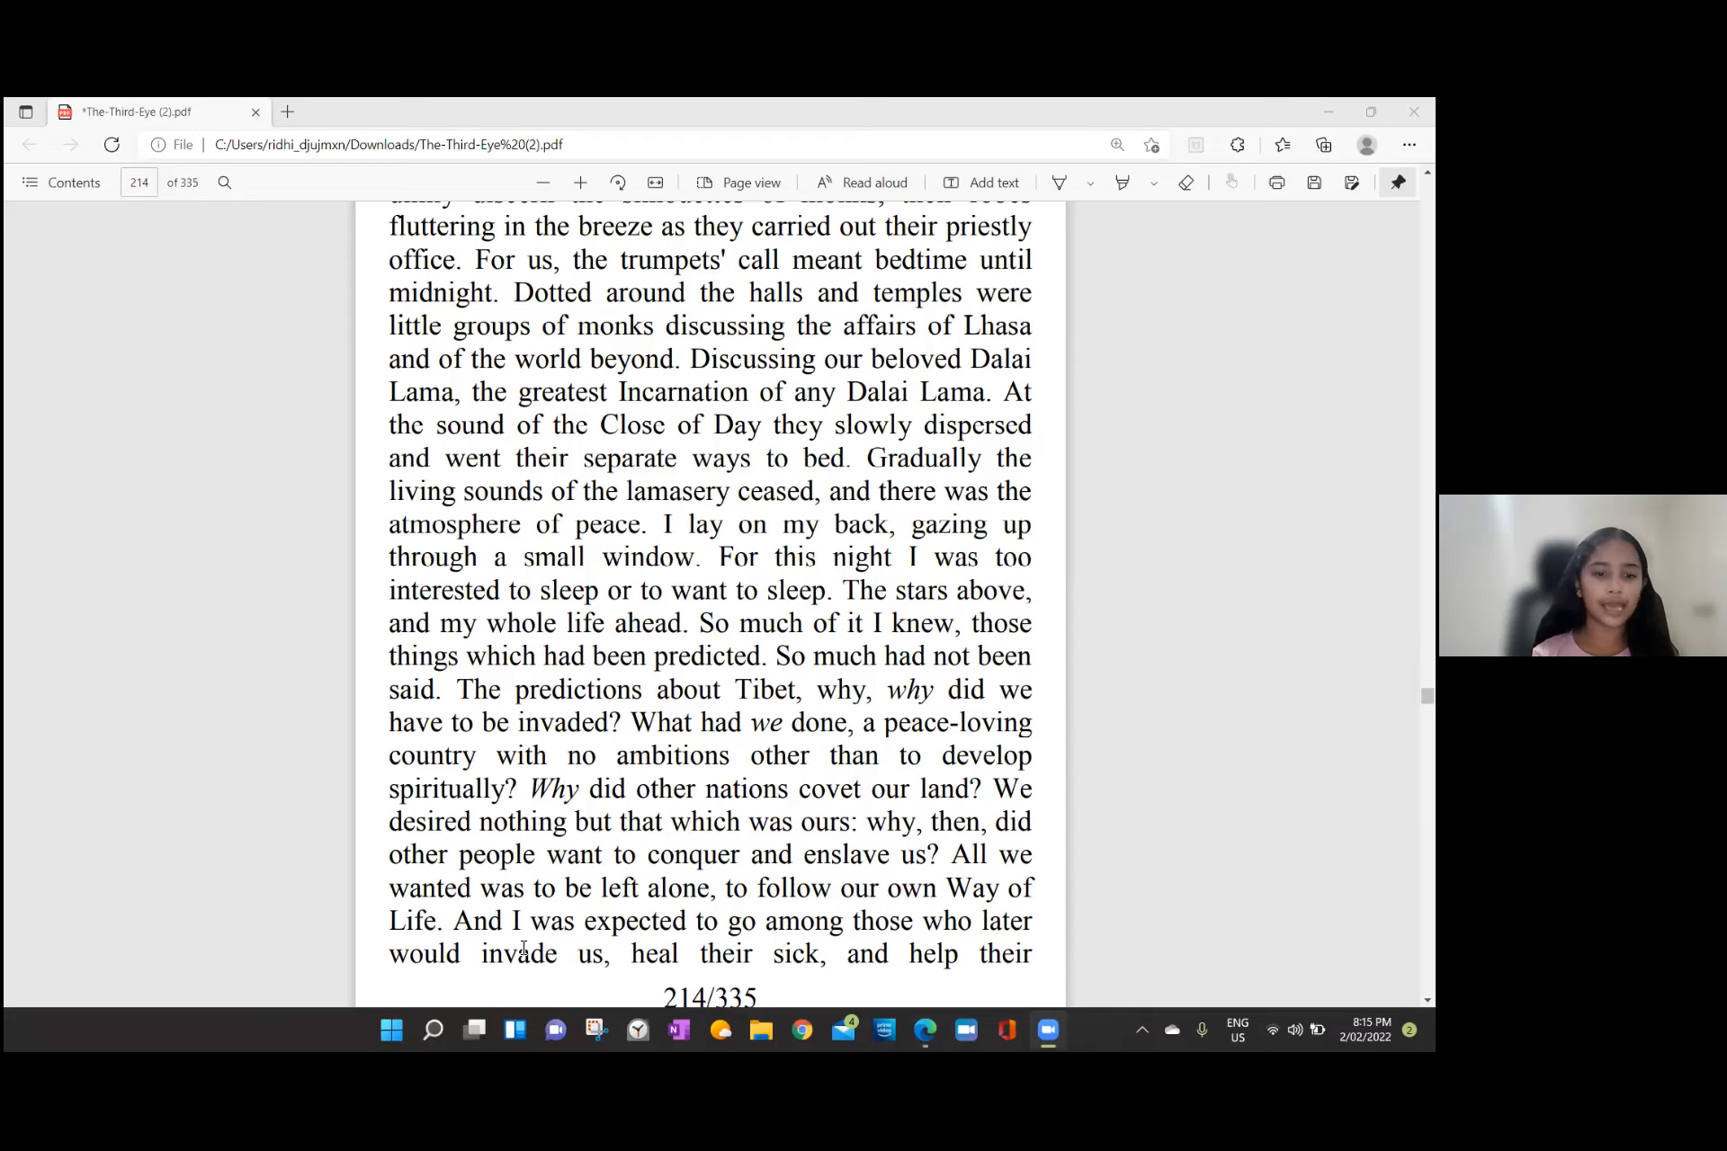
{"action": "scroll", "coordinate": [523, 948], "scroll_direction": "down", "scroll_amount": 1}
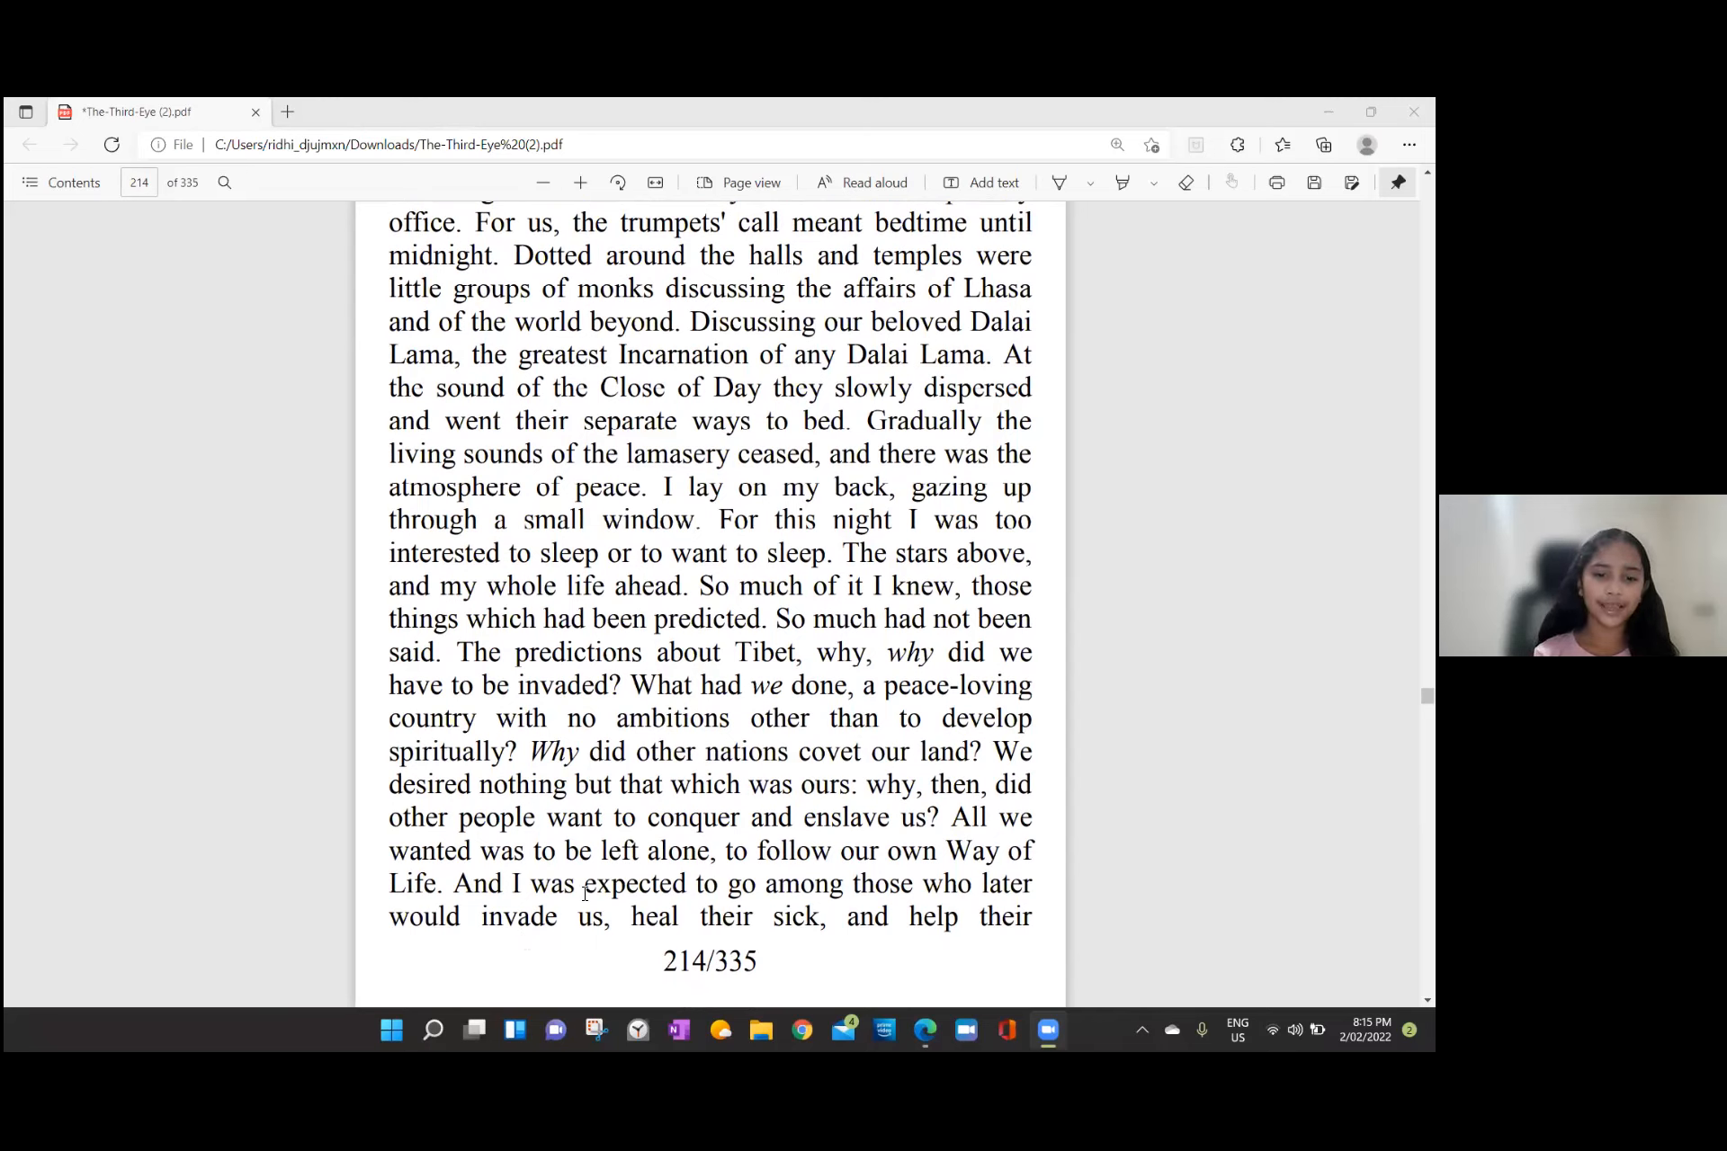
{"action": "scroll", "coordinate": [585, 890], "scroll_direction": "down", "scroll_amount": 2}
{"action": "scroll", "coordinate": [585, 890], "scroll_direction": "down", "scroll_amount": 2}
{"action": "scroll", "coordinate": [585, 890], "scroll_direction": "down", "scroll_amount": 1}
{"action": "scroll", "coordinate": [584, 889], "scroll_direction": "down", "scroll_amount": 1}
{"action": "scroll", "coordinate": [584, 895], "scroll_direction": "down", "scroll_amount": 1}
{"action": "scroll", "coordinate": [662, 748], "scroll_direction": "down", "scroll_amount": 1}
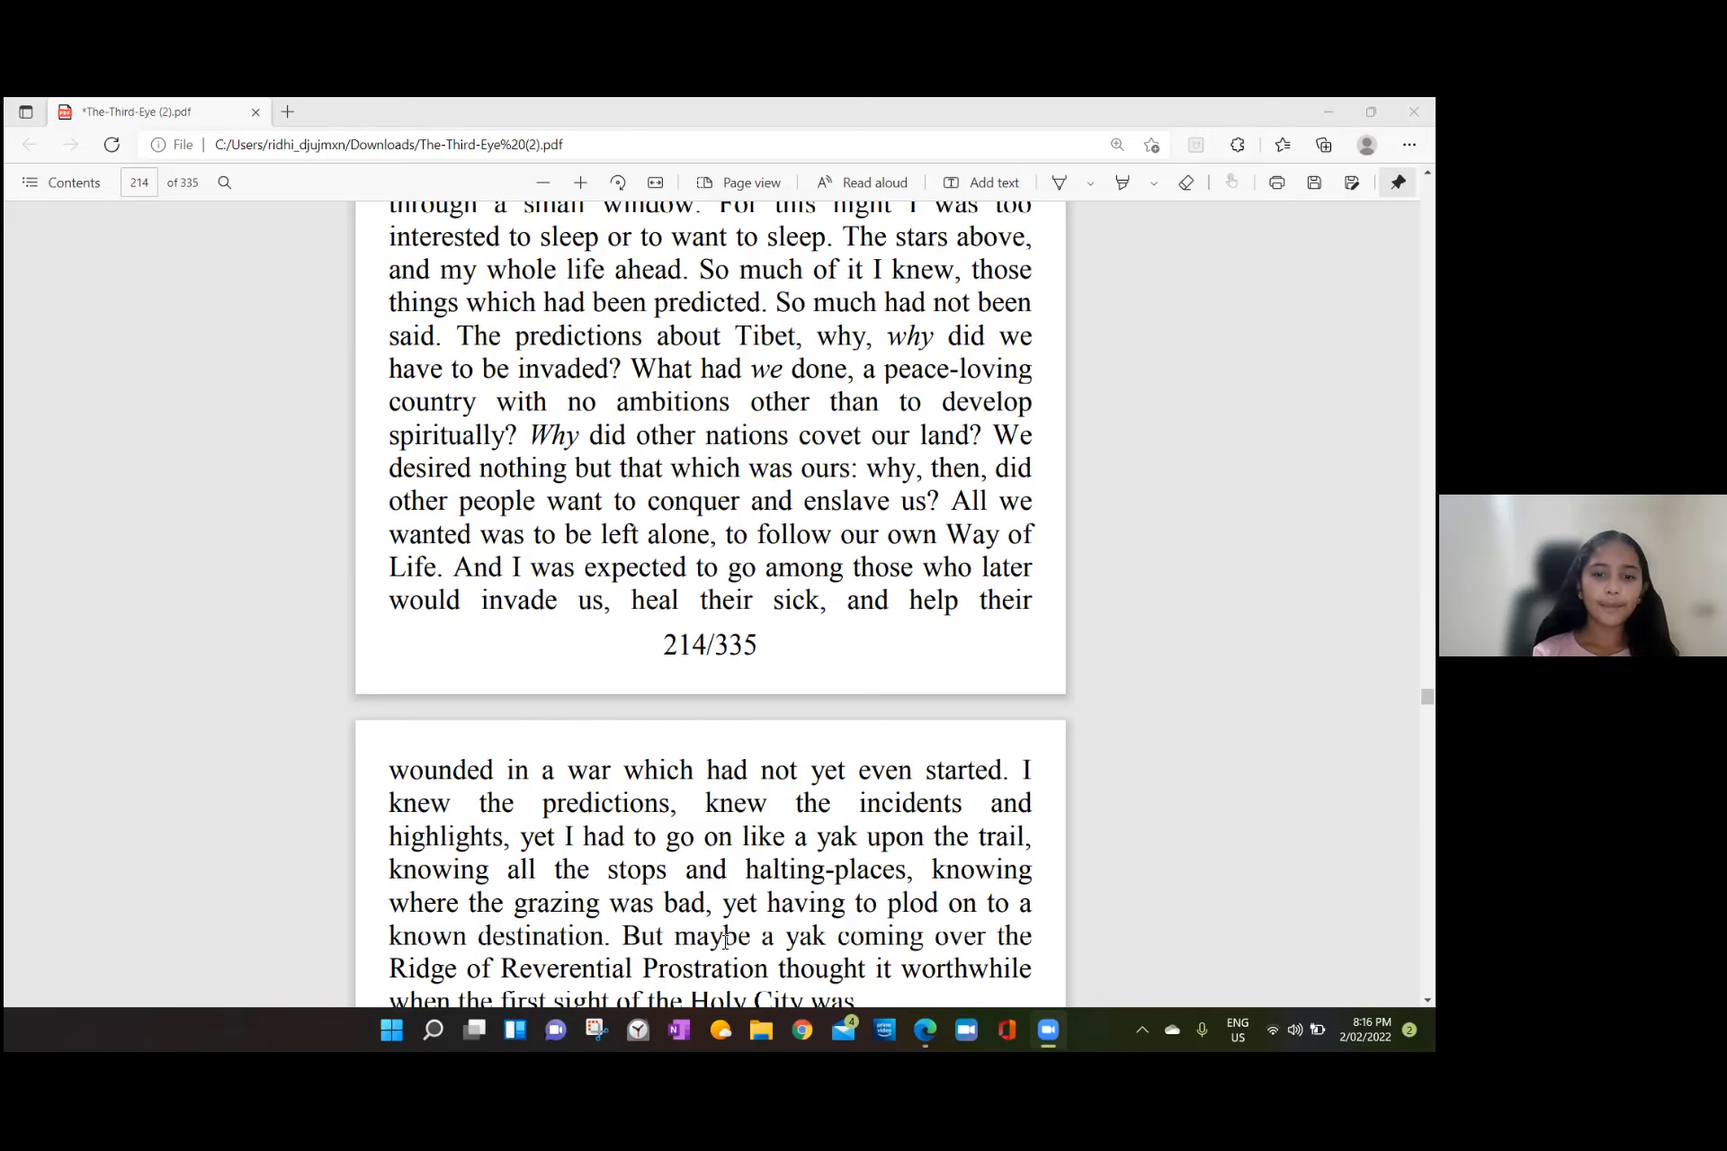
{"action": "scroll", "coordinate": [700, 936], "scroll_direction": "down", "scroll_amount": 1}
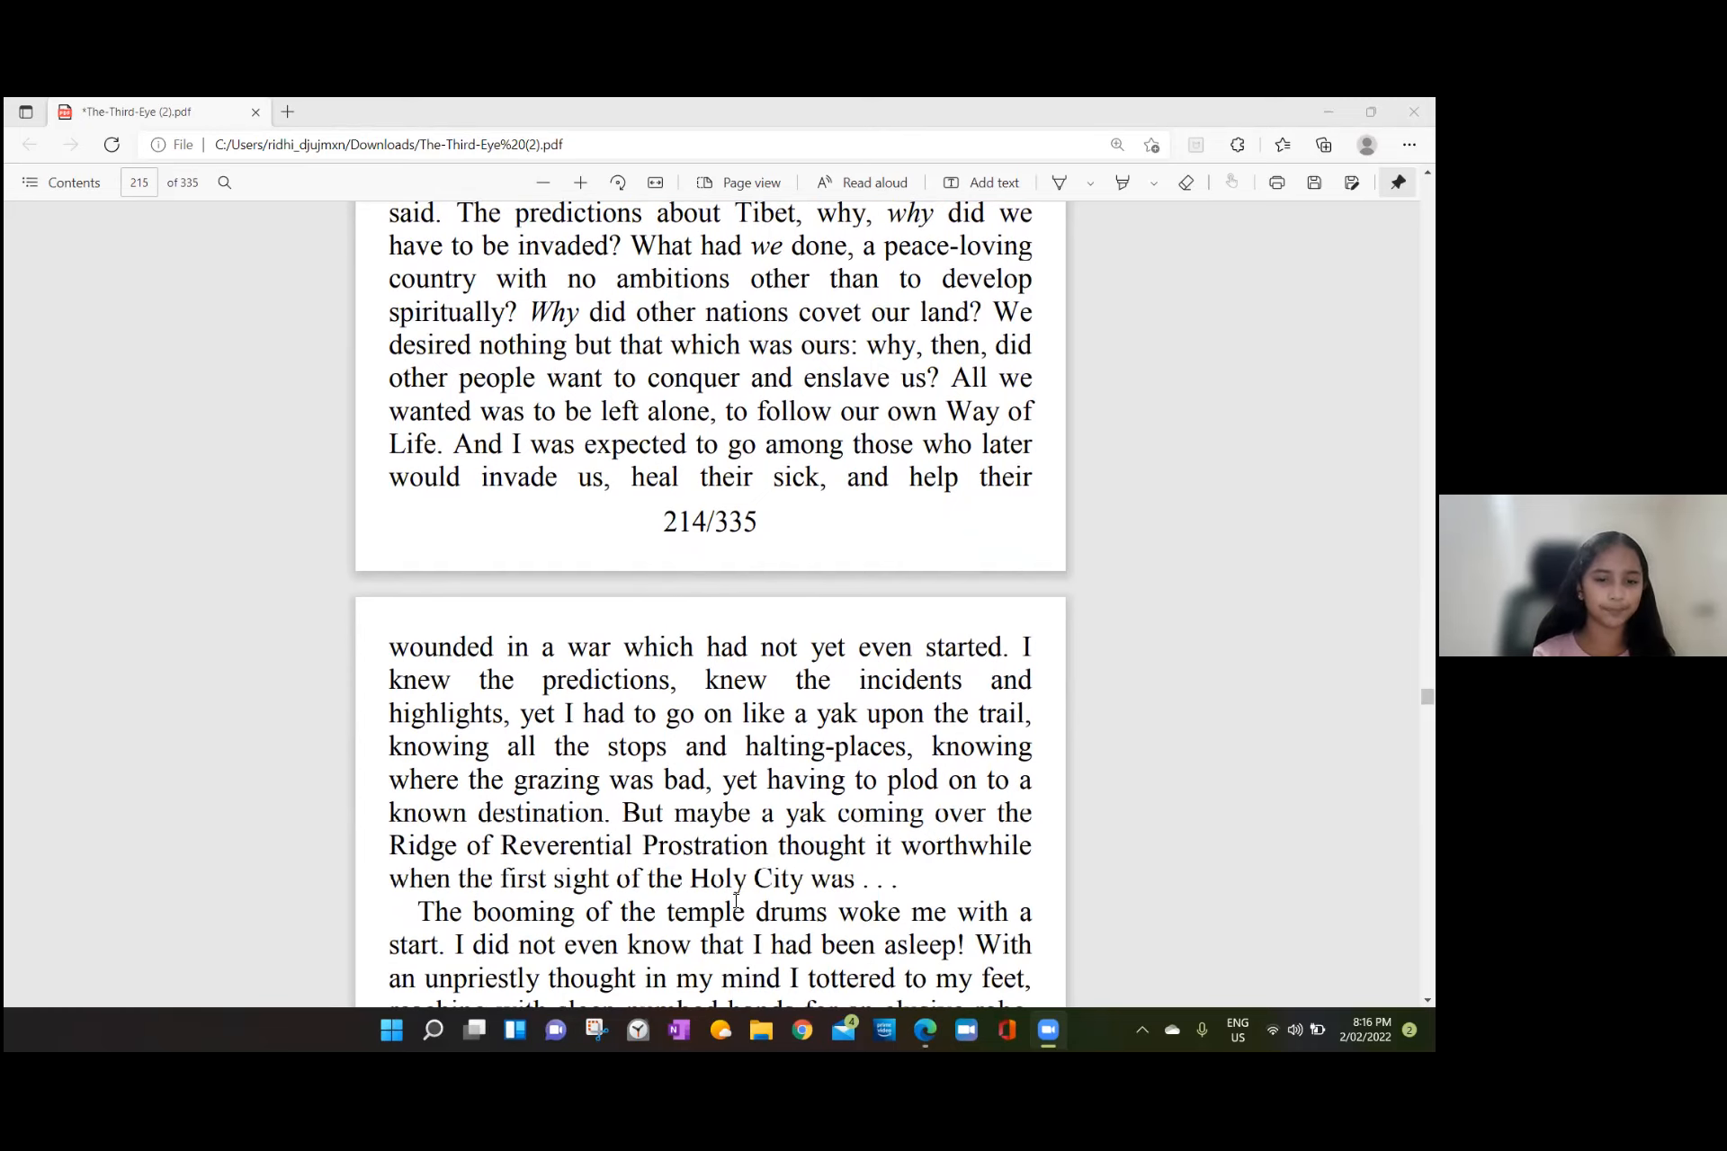
{"action": "scroll", "coordinate": [603, 911], "scroll_direction": "down", "scroll_amount": 2}
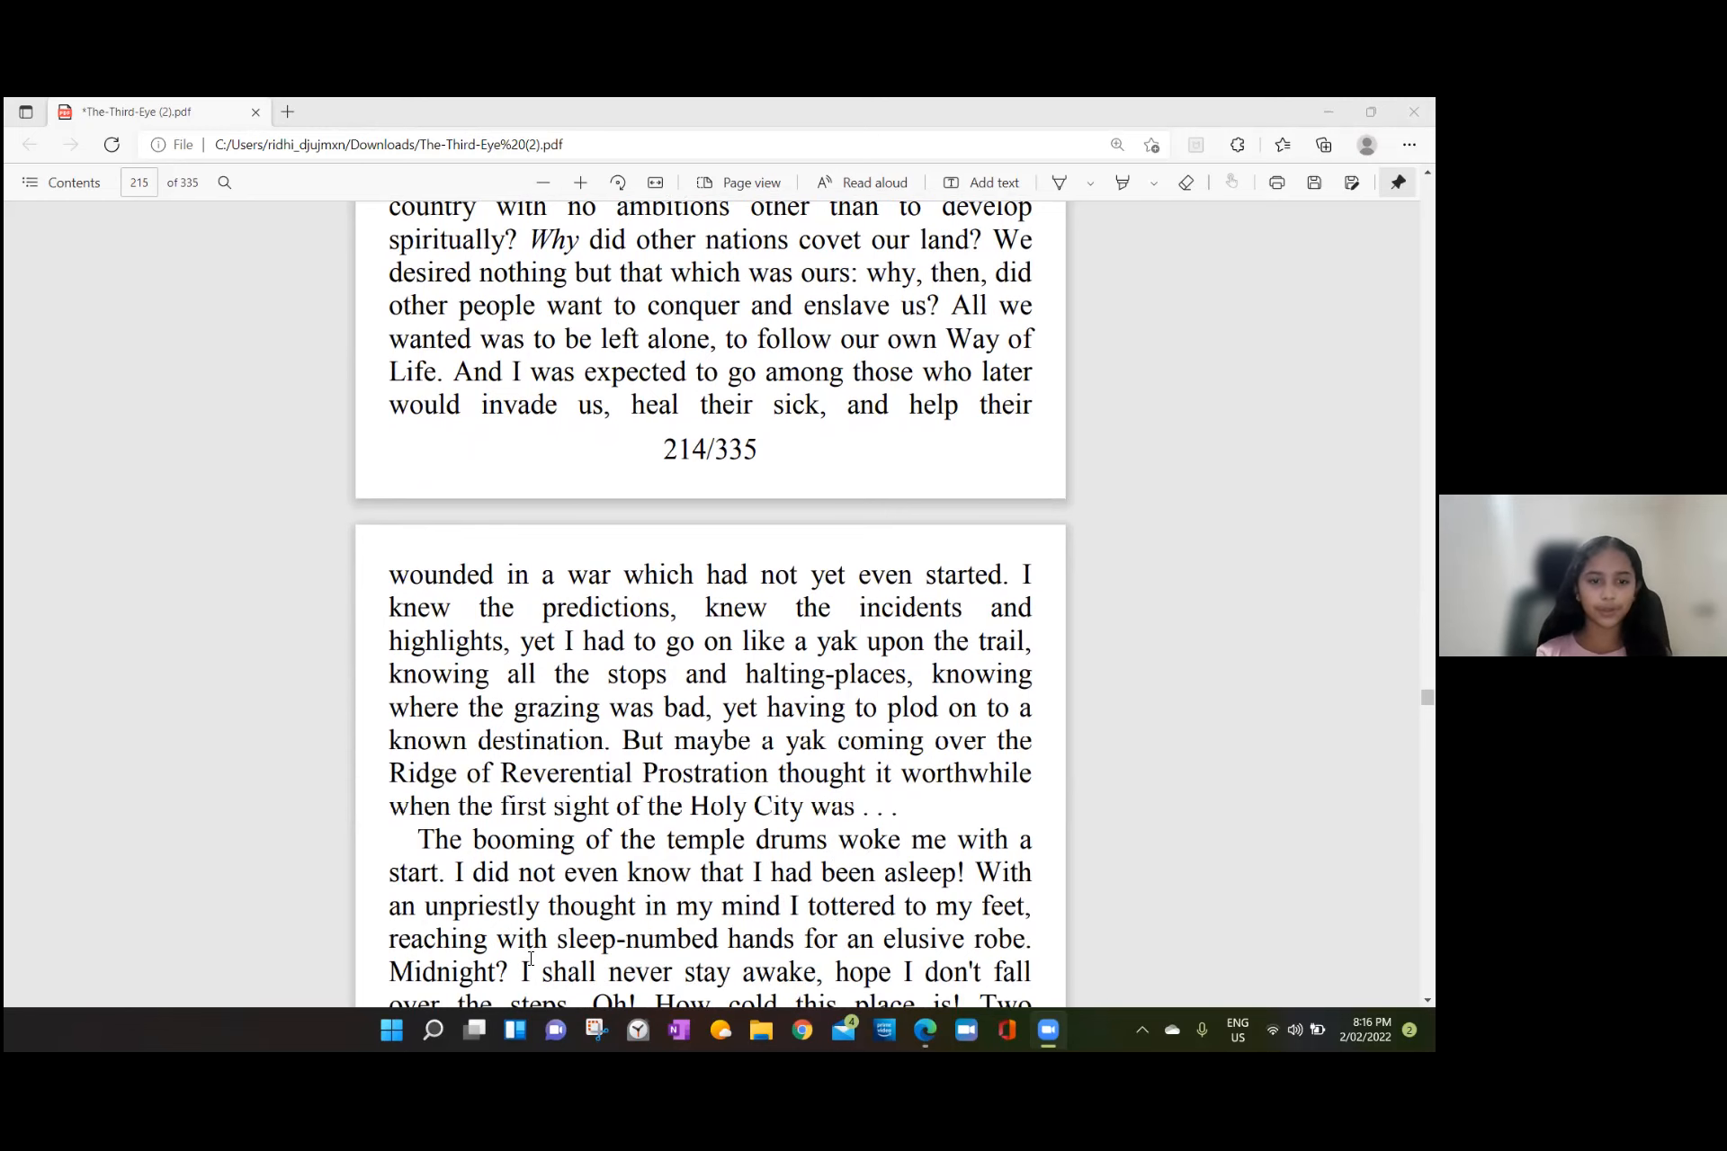
{"action": "scroll", "coordinate": [623, 941], "scroll_direction": "down", "scroll_amount": 1}
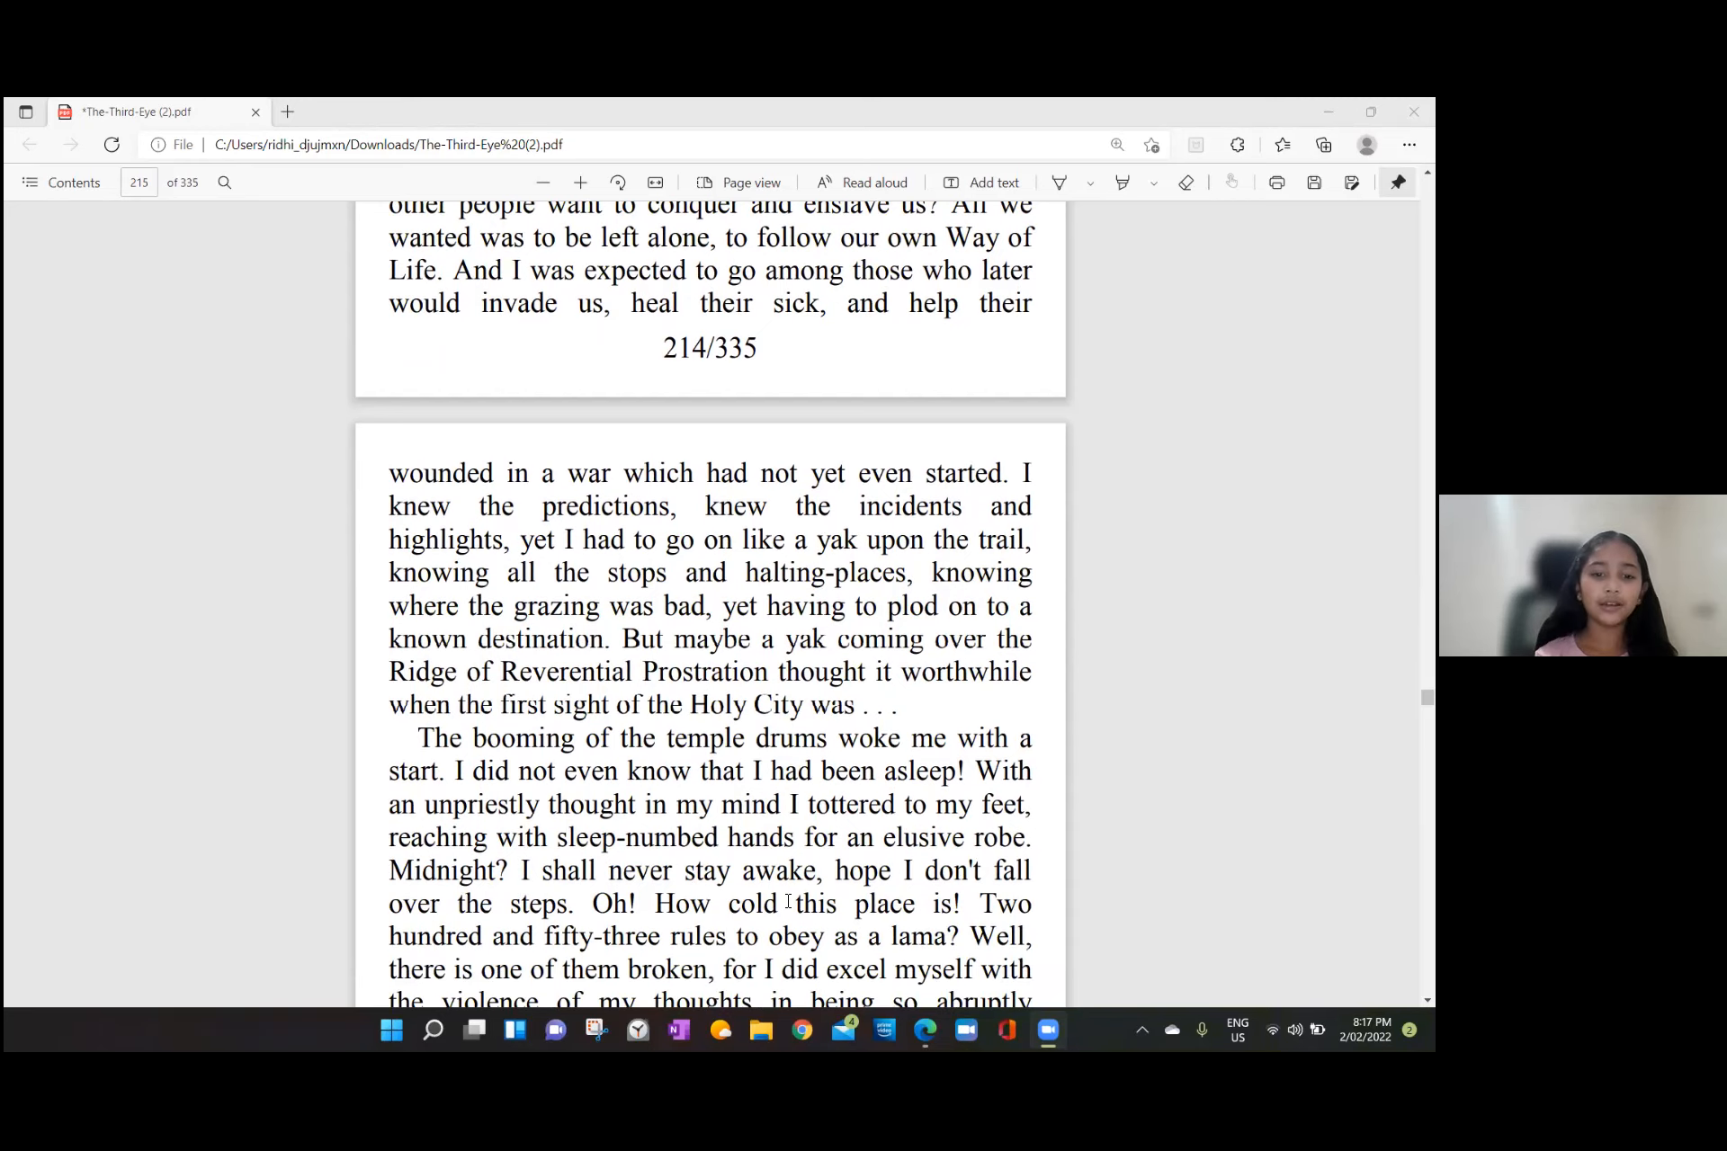
{"action": "scroll", "coordinate": [786, 901], "scroll_direction": "down", "scroll_amount": 1}
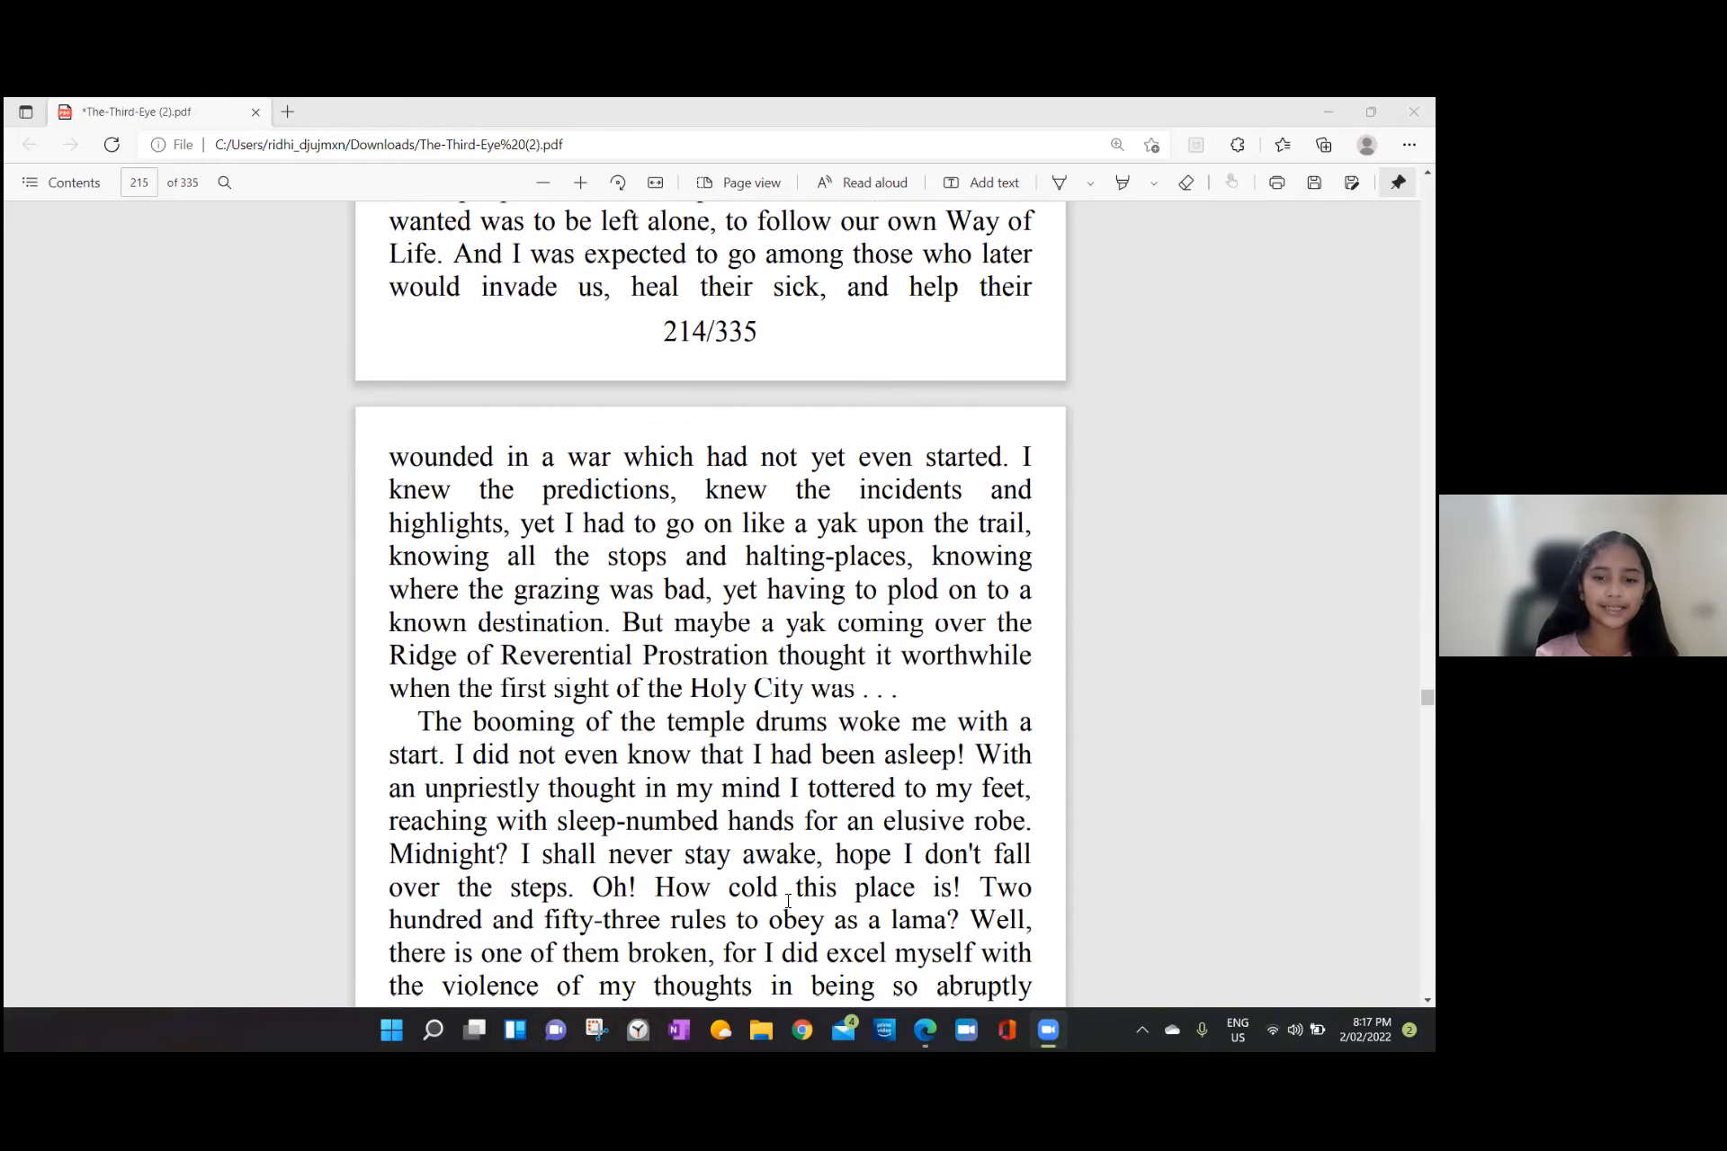
{"action": "scroll", "coordinate": [786, 900], "scroll_direction": "down", "scroll_amount": 2}
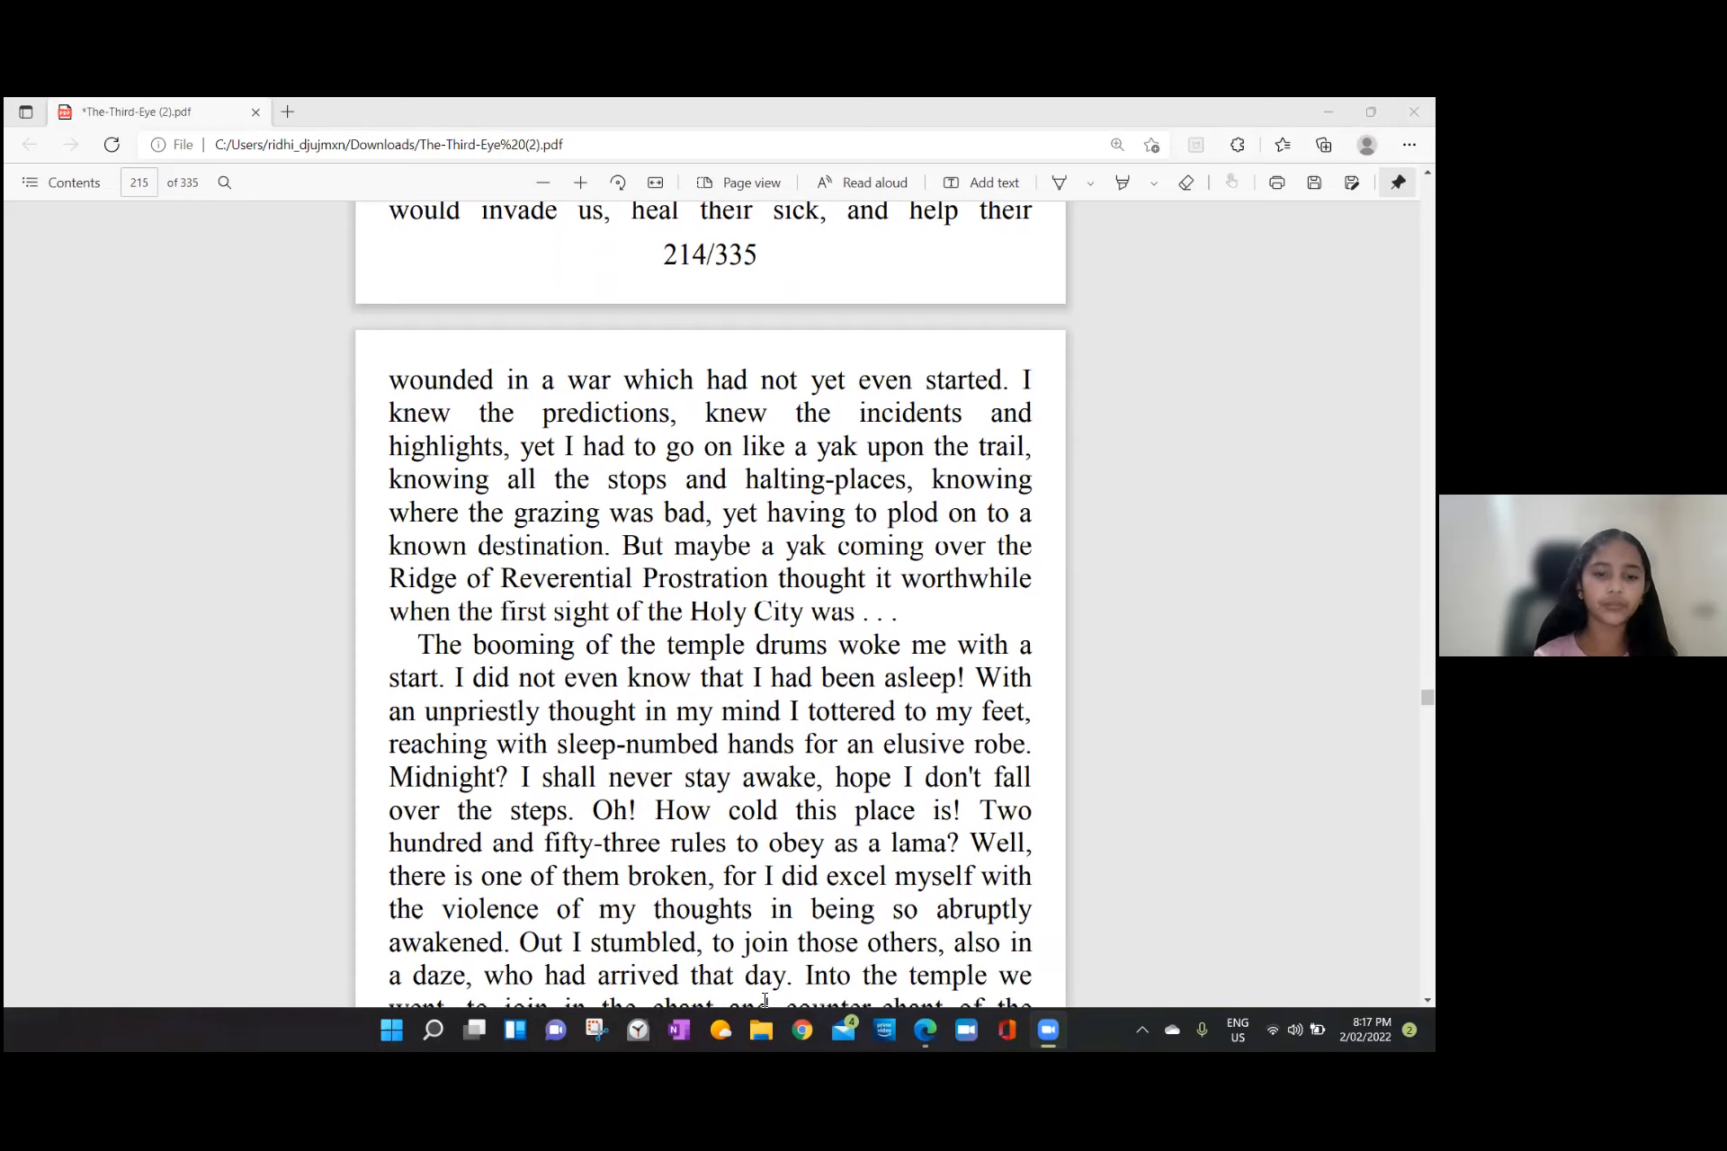
{"action": "scroll", "coordinate": [715, 912], "scroll_direction": "down", "scroll_amount": 2}
{"action": "scroll", "coordinate": [715, 911], "scroll_direction": "down", "scroll_amount": 3}
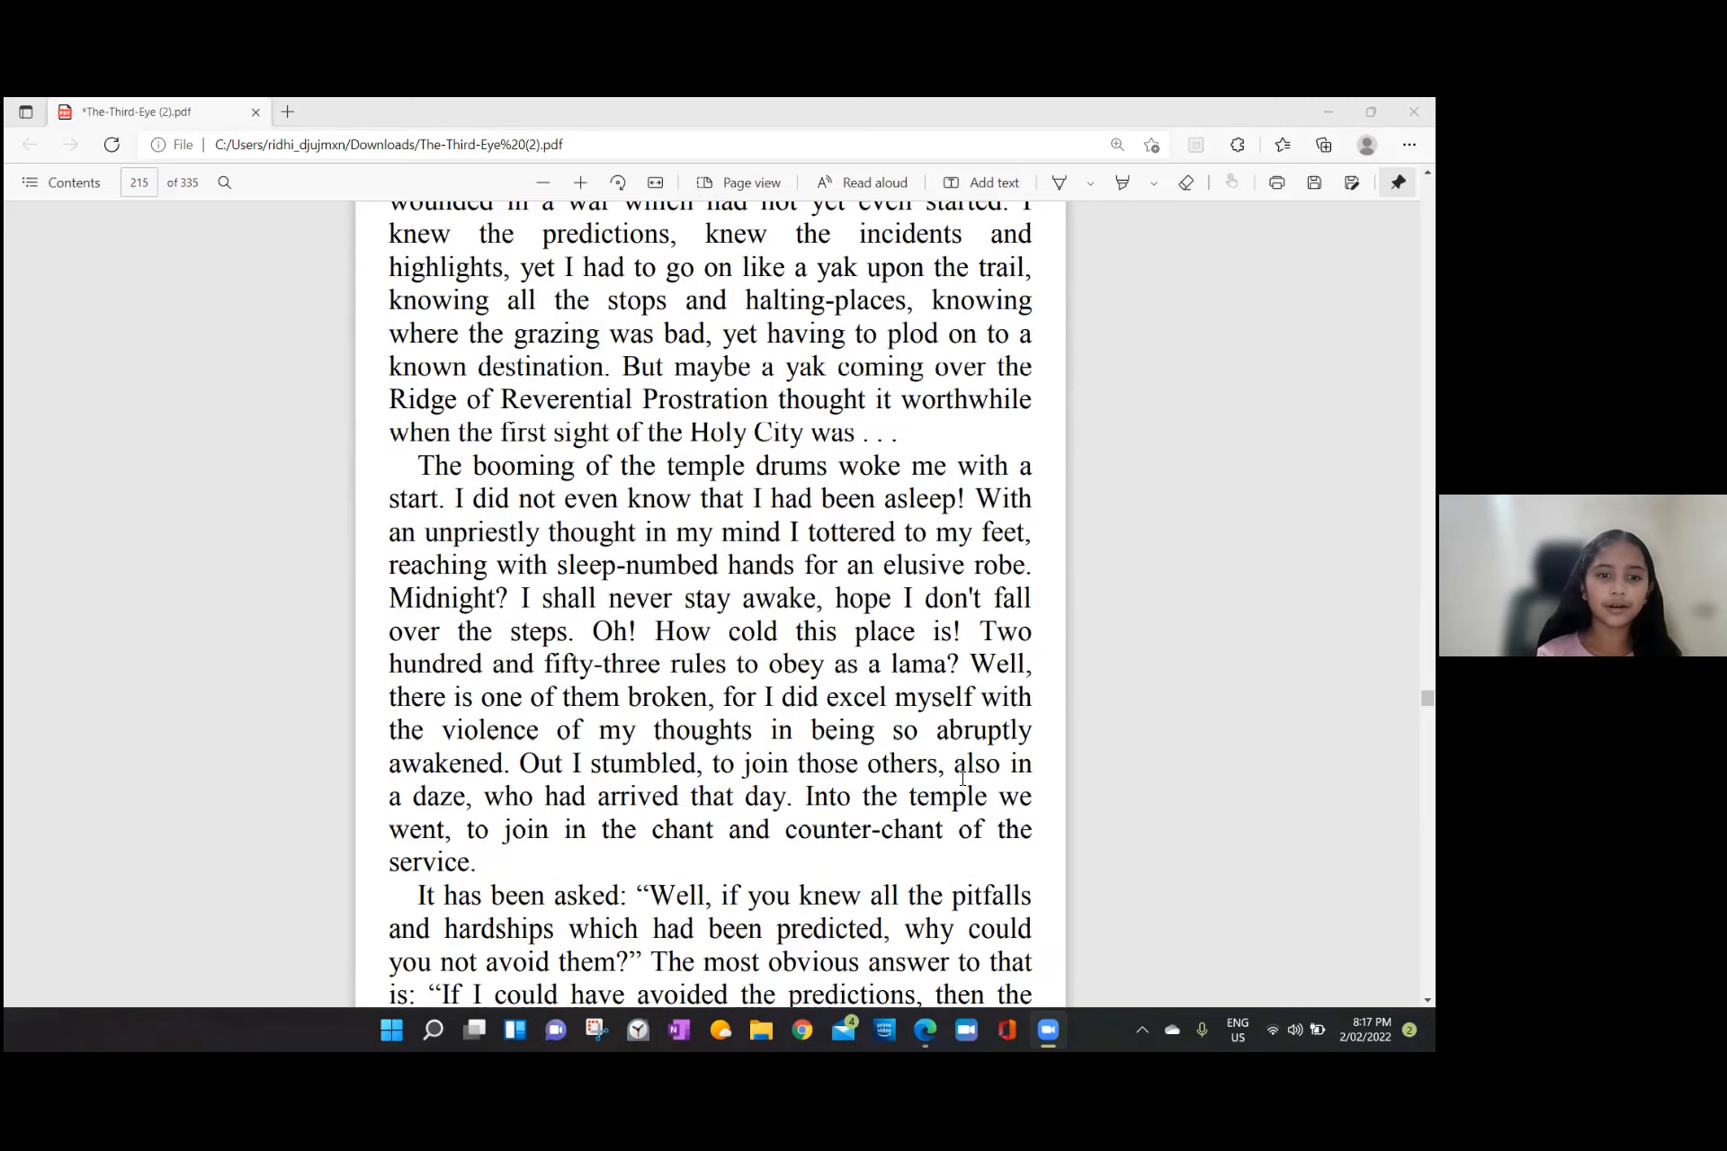
{"action": "scroll", "coordinate": [963, 775], "scroll_direction": "down", "scroll_amount": 2}
{"action": "scroll", "coordinate": [963, 776], "scroll_direction": "down", "scroll_amount": 2}
{"action": "scroll", "coordinate": [963, 775], "scroll_direction": "down", "scroll_amount": 2}
{"action": "scroll", "coordinate": [962, 775], "scroll_direction": "down", "scroll_amount": 2}
{"action": "scroll", "coordinate": [962, 779], "scroll_direction": "down", "scroll_amount": 2}
{"action": "scroll", "coordinate": [962, 779], "scroll_direction": "down", "scroll_amount": 2}
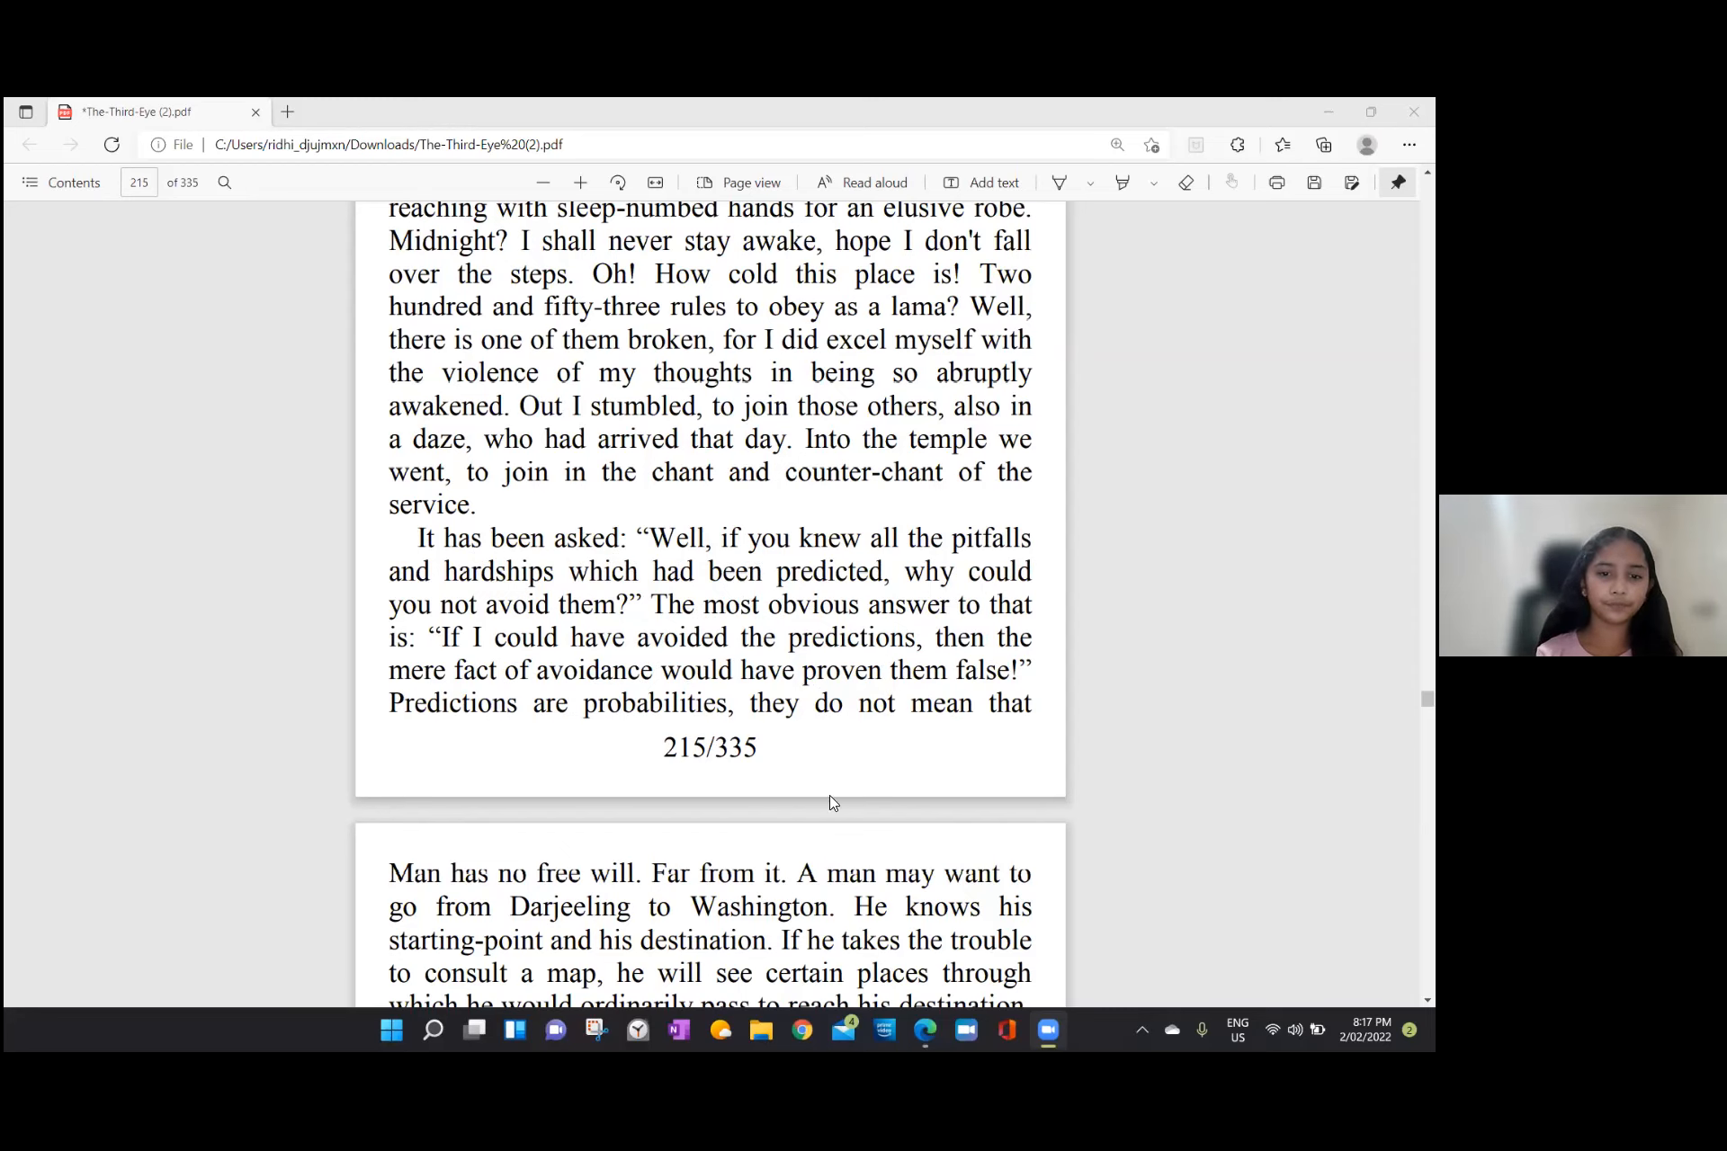
{"action": "scroll", "coordinate": [824, 809], "scroll_direction": "down", "scroll_amount": 3}
{"action": "scroll", "coordinate": [796, 836], "scroll_direction": "down", "scroll_amount": 2}
{"action": "scroll", "coordinate": [769, 865], "scroll_direction": "down", "scroll_amount": 2}
{"action": "scroll", "coordinate": [770, 865], "scroll_direction": "down", "scroll_amount": 2}
{"action": "scroll", "coordinate": [766, 860], "scroll_direction": "down", "scroll_amount": 1}
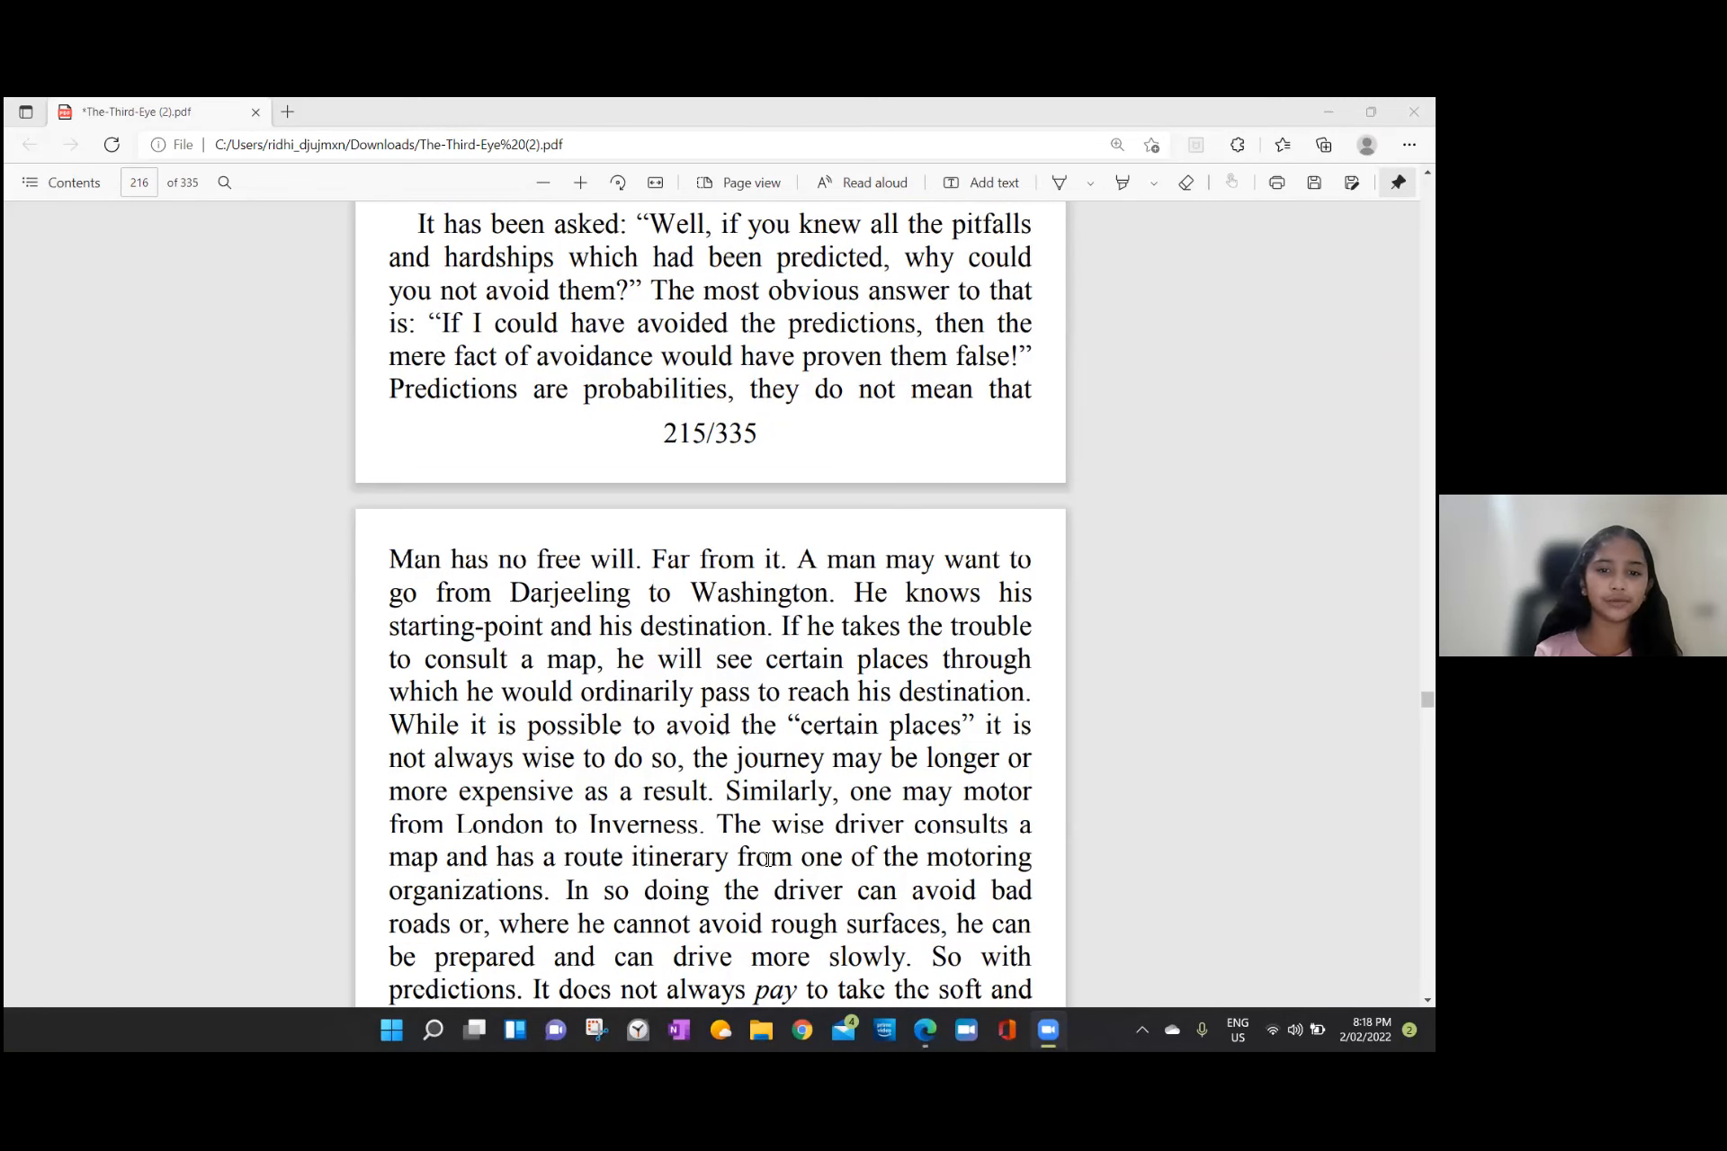
{"action": "scroll", "coordinate": [766, 860], "scroll_direction": "down", "scroll_amount": 2}
{"action": "scroll", "coordinate": [766, 860], "scroll_direction": "down", "scroll_amount": 1}
{"action": "scroll", "coordinate": [767, 860], "scroll_direction": "down", "scroll_amount": 1}
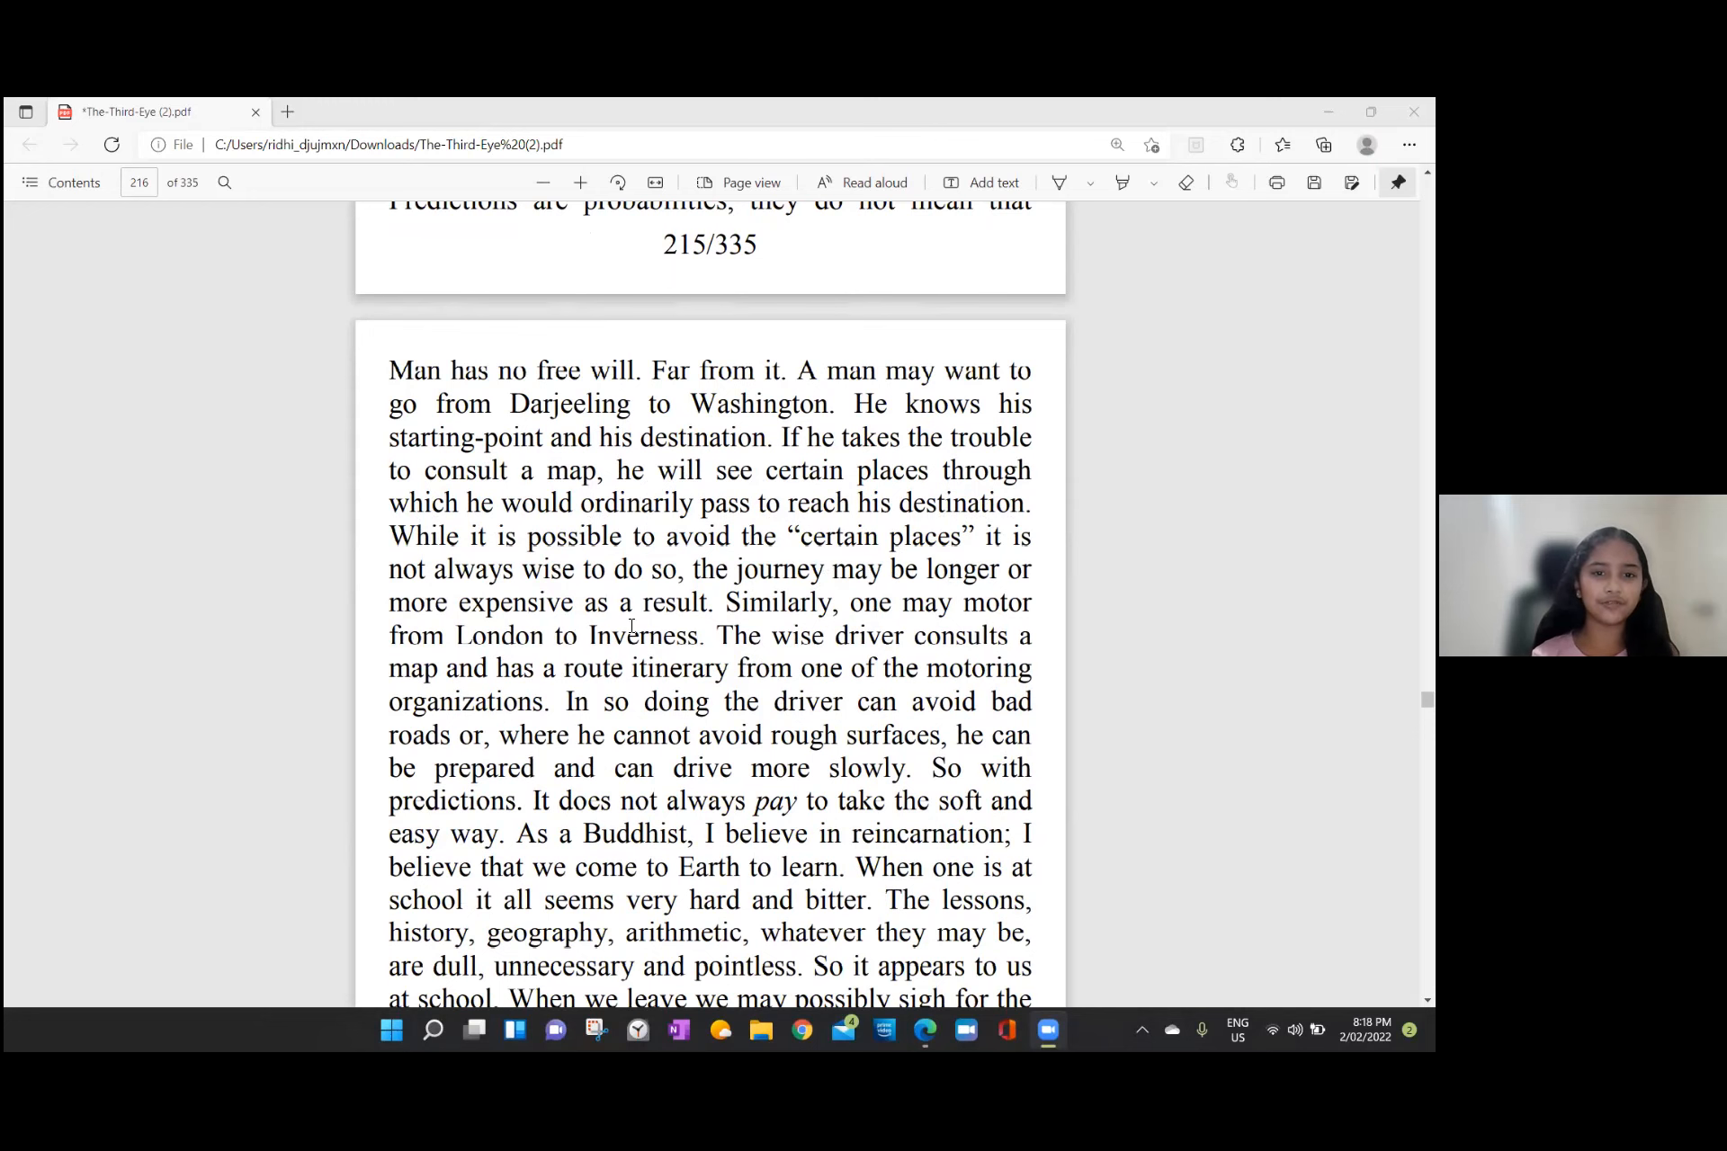
{"action": "scroll", "coordinate": [631, 628], "scroll_direction": "down", "scroll_amount": 3}
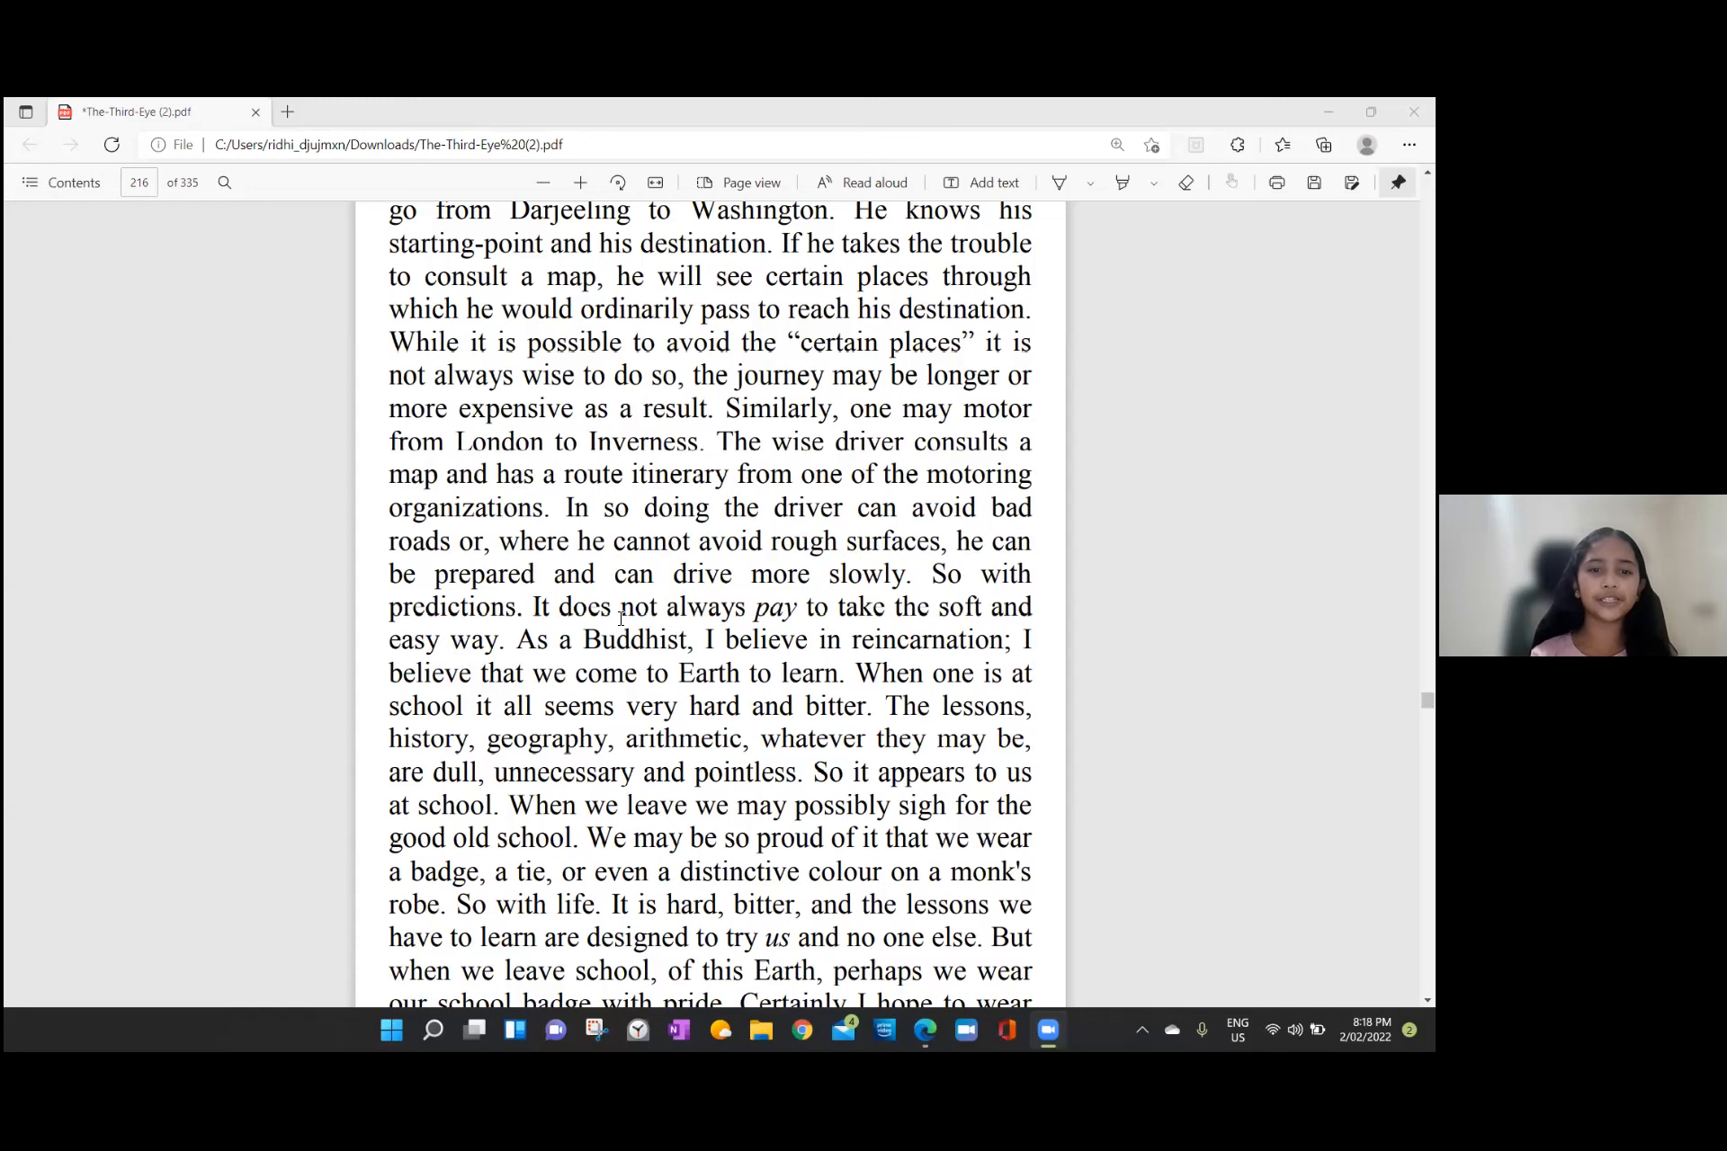
{"action": "scroll", "coordinate": [683, 627], "scroll_direction": "down", "scroll_amount": 1}
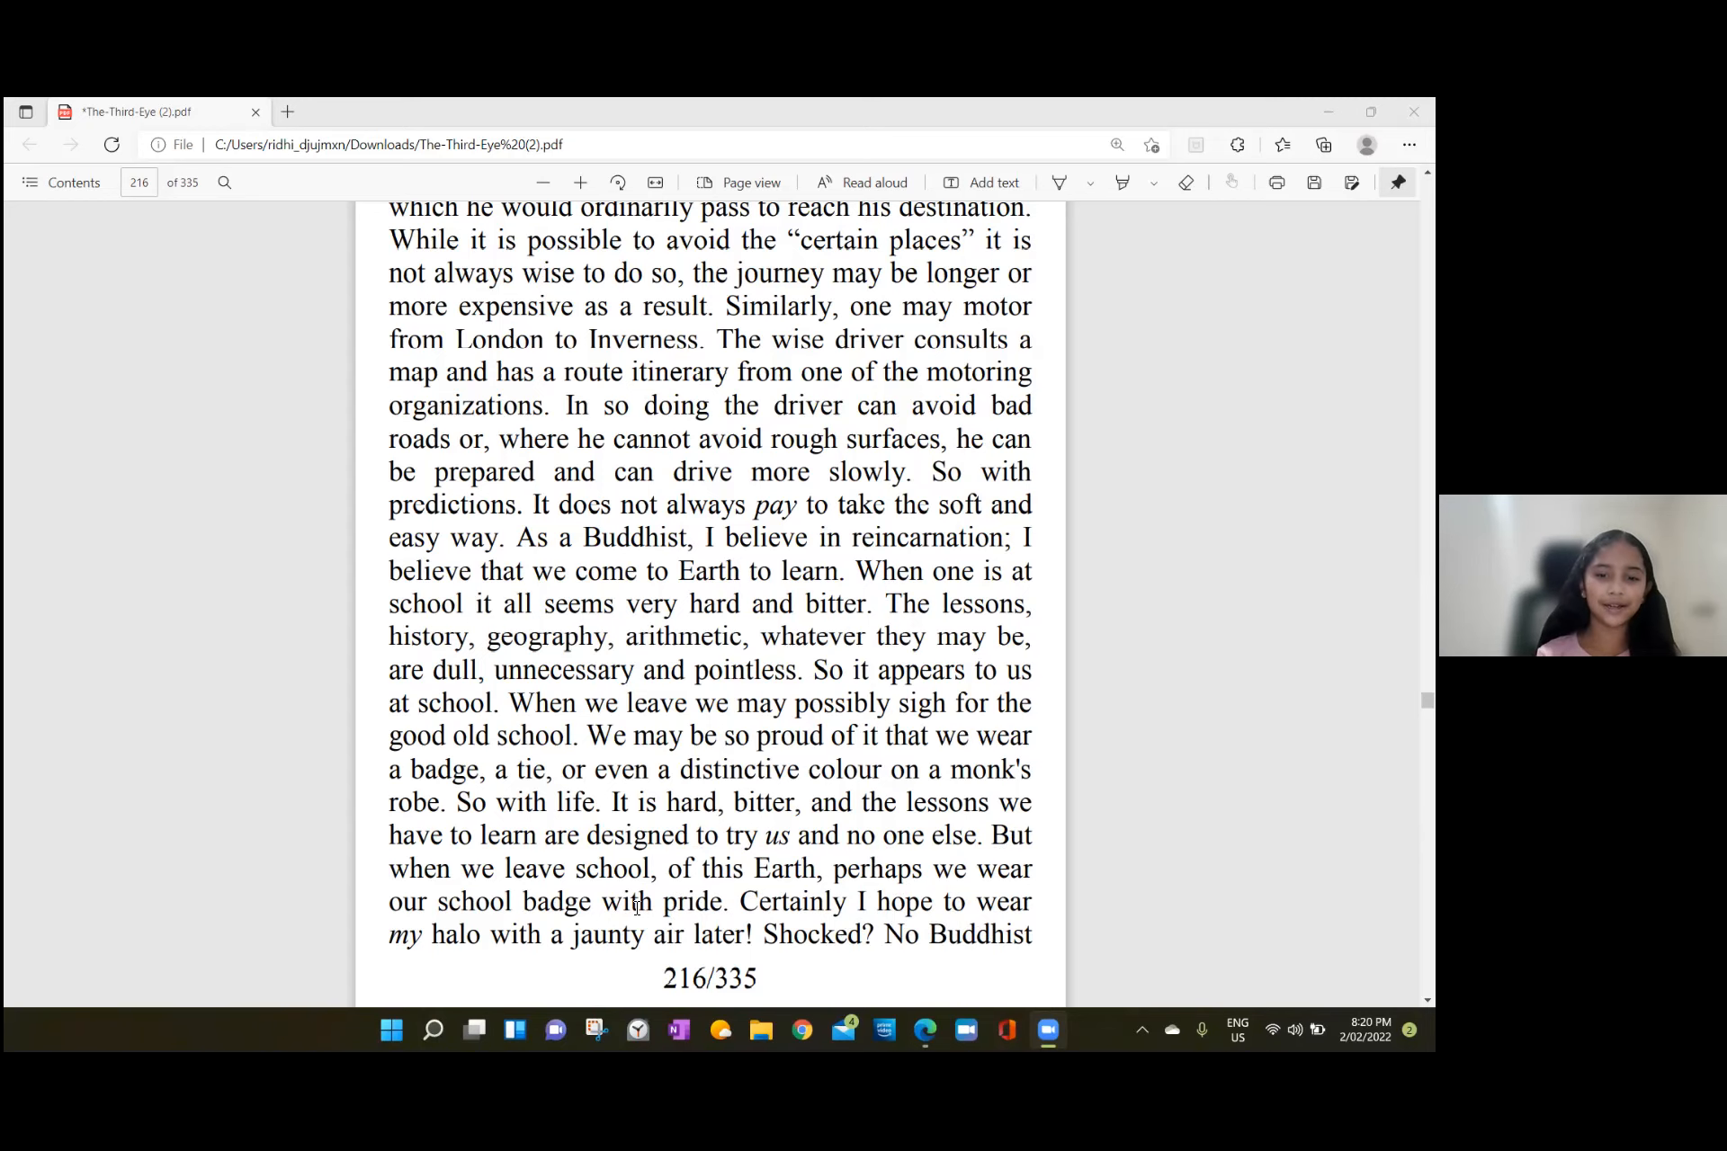
{"action": "scroll", "coordinate": [634, 906], "scroll_direction": "down", "scroll_amount": 2}
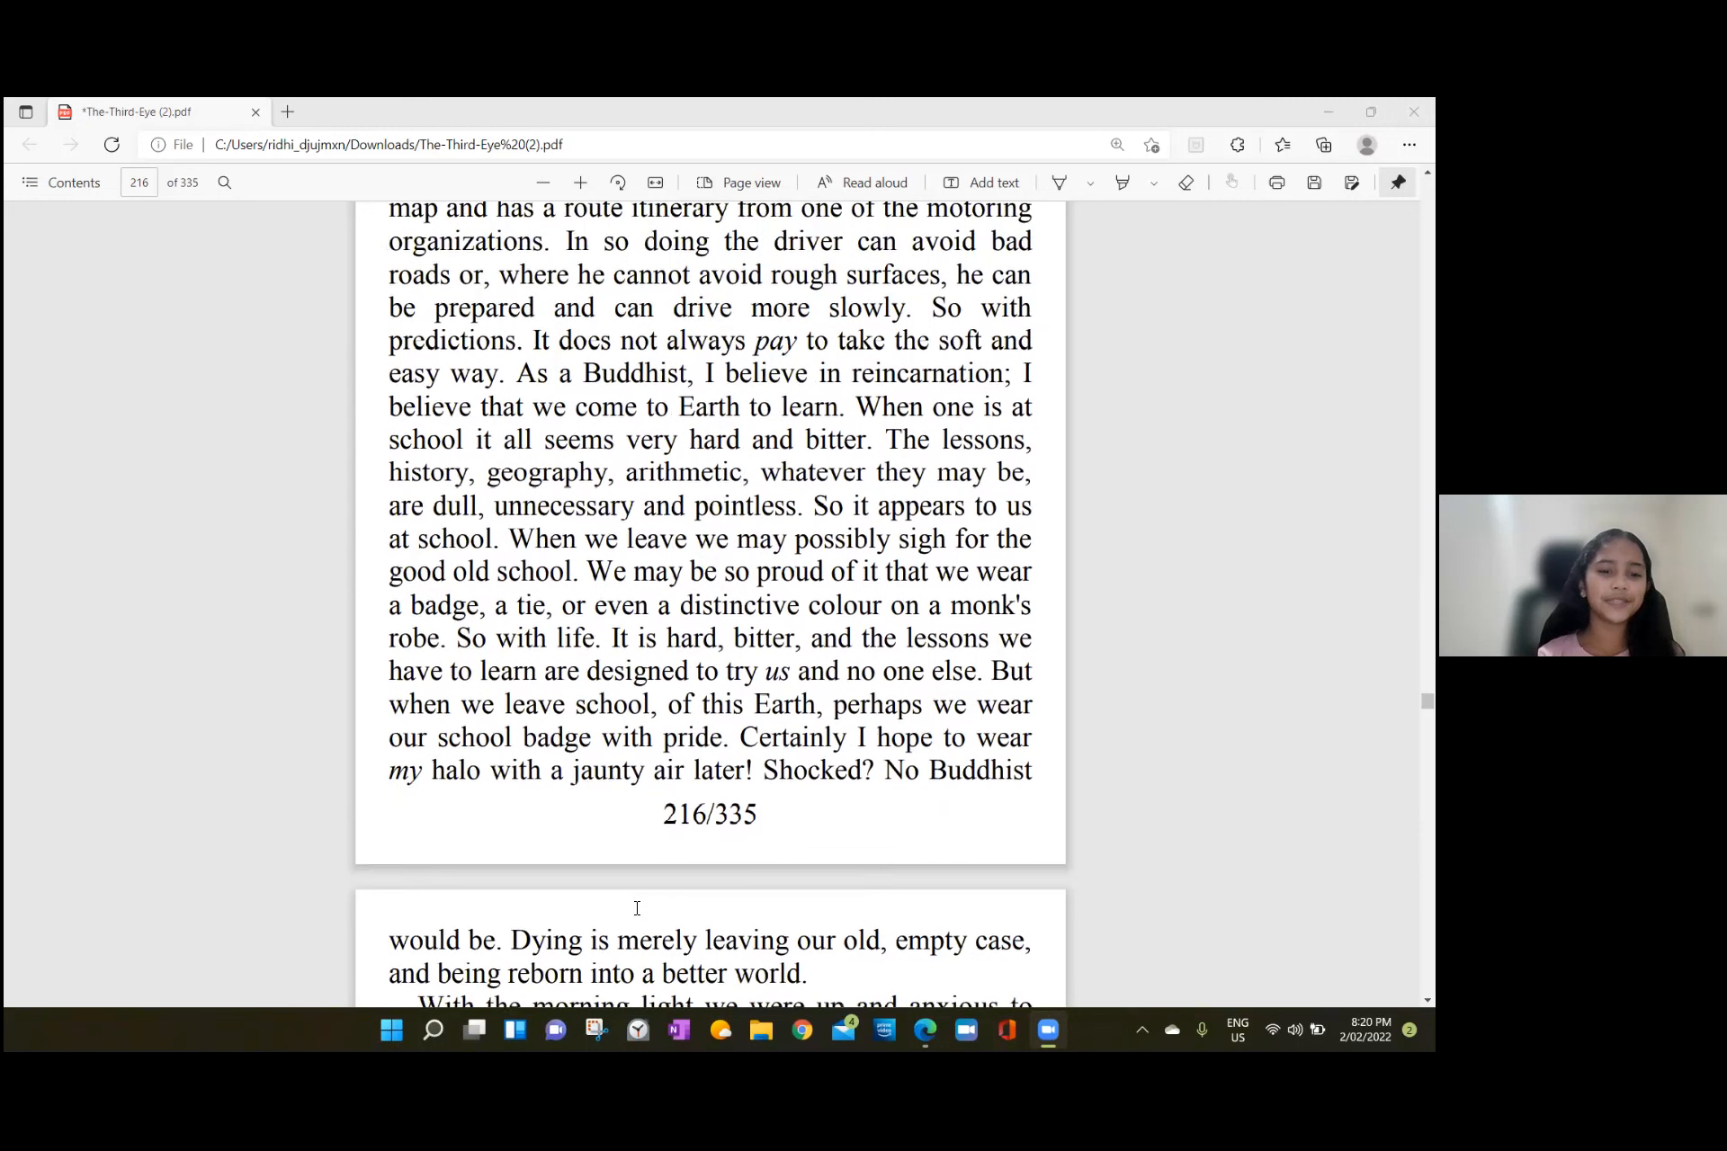
{"action": "scroll", "coordinate": [634, 905], "scroll_direction": "down", "scroll_amount": 2}
{"action": "scroll", "coordinate": [635, 905], "scroll_direction": "down", "scroll_amount": 2}
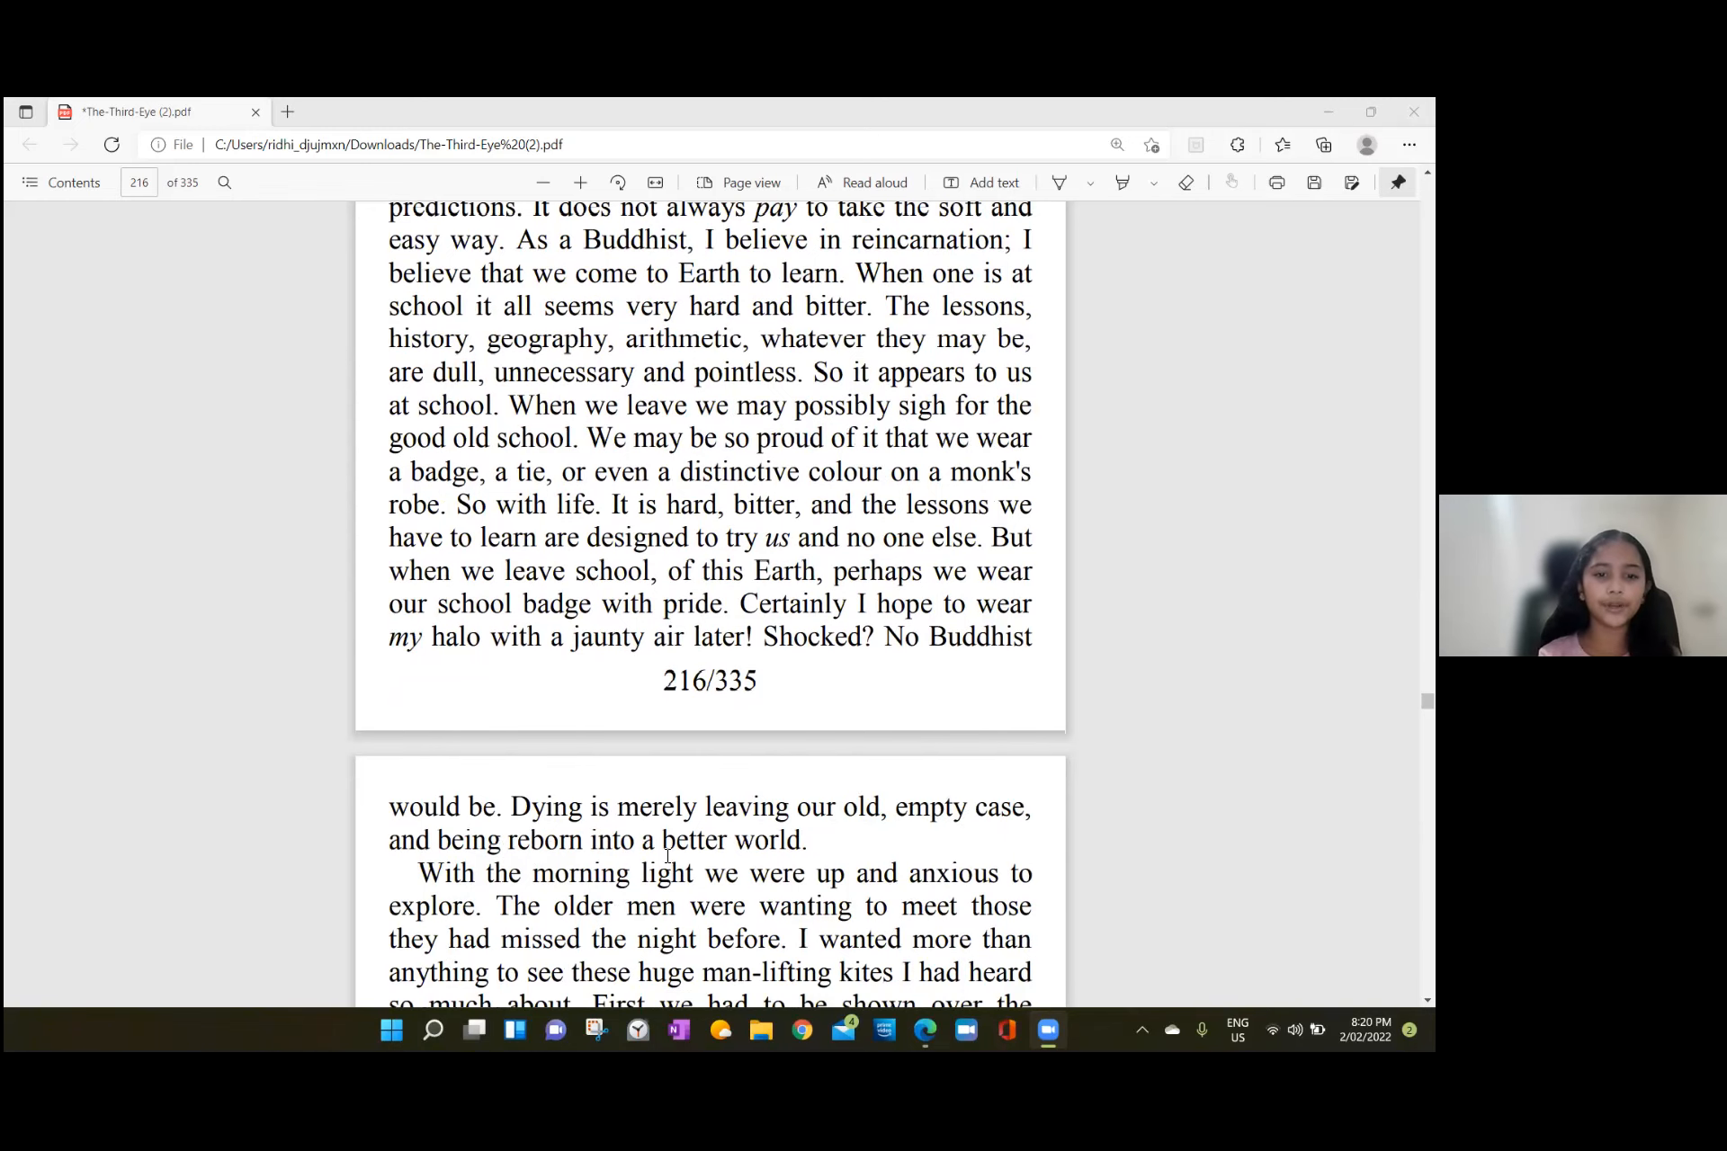
{"action": "scroll", "coordinate": [684, 856], "scroll_direction": "down", "scroll_amount": 2}
{"action": "scroll", "coordinate": [702, 856], "scroll_direction": "down", "scroll_amount": 2}
{"action": "scroll", "coordinate": [711, 857], "scroll_direction": "down", "scroll_amount": 2}
{"action": "scroll", "coordinate": [711, 856], "scroll_direction": "down", "scroll_amount": 1}
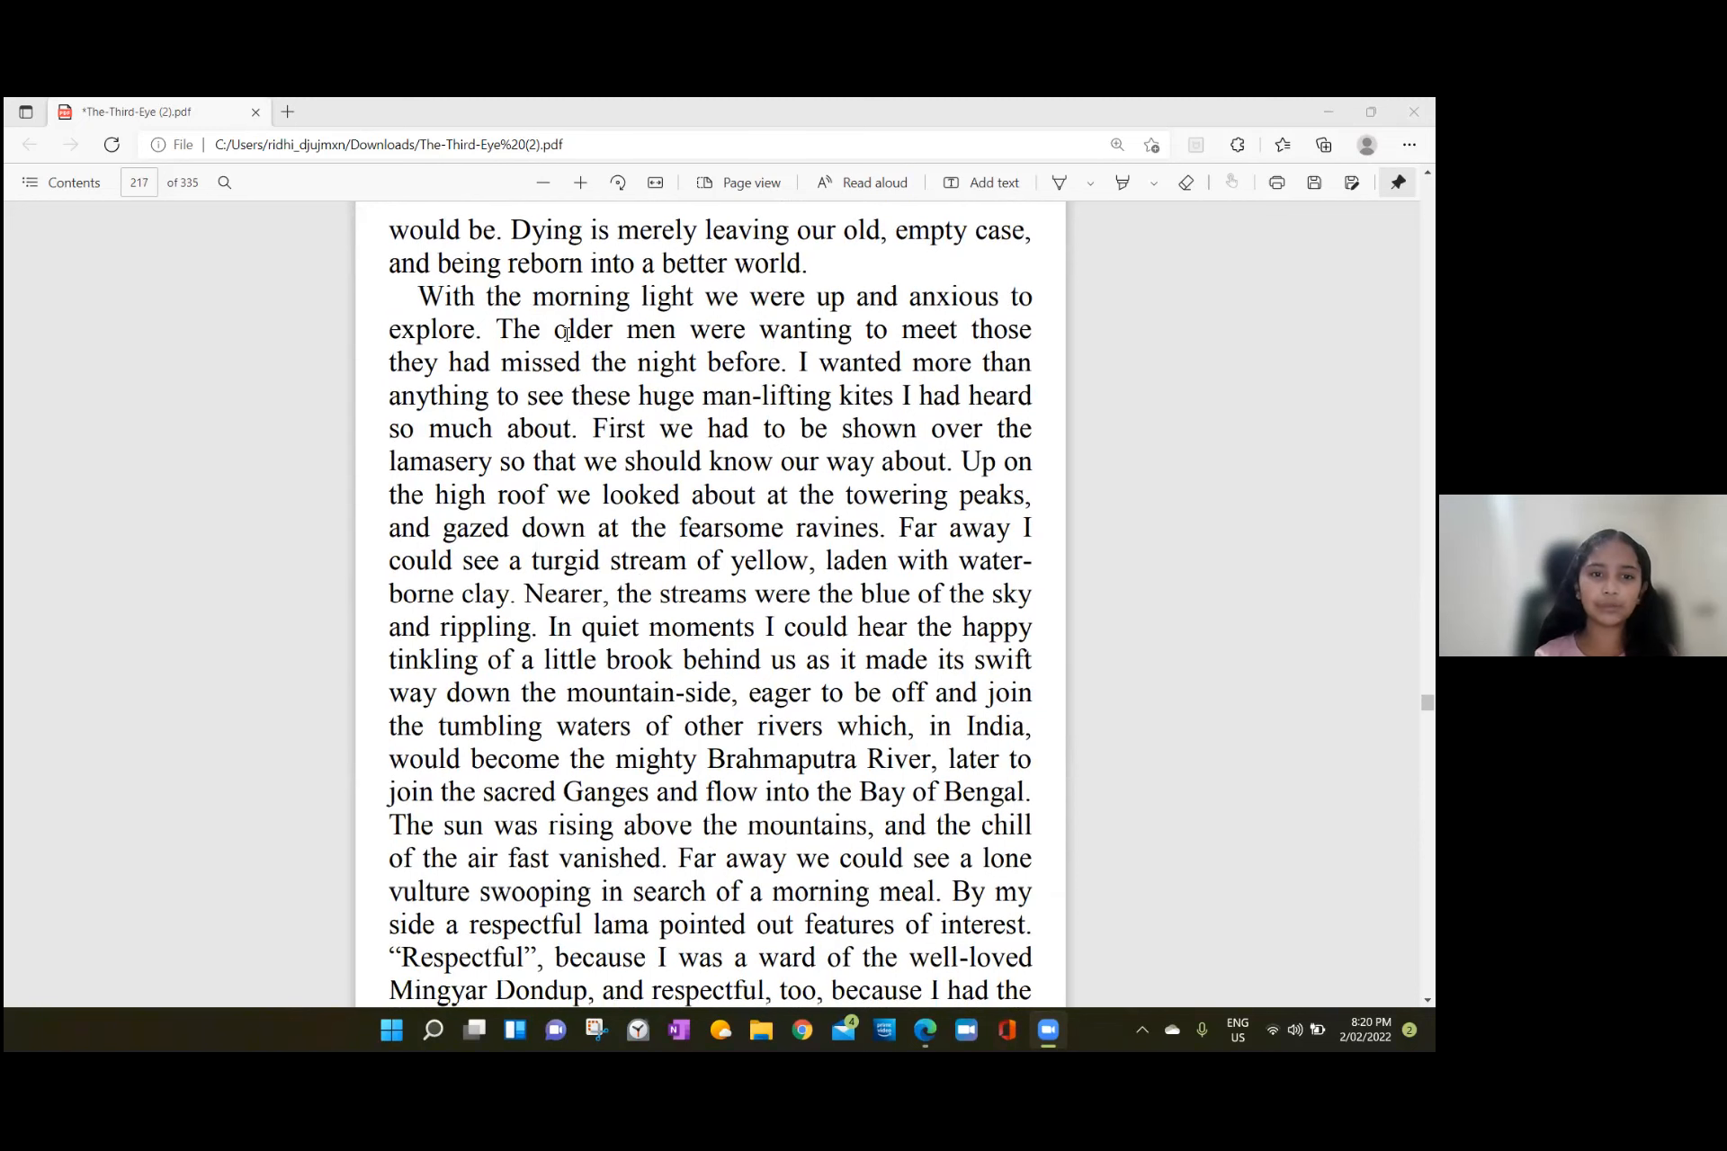
Briefly select the phrase about the older men meeting others on page 217, then clear it.
{"action": "left_click_drag", "start_coordinate": [628, 330], "coordinate": [739, 364]}
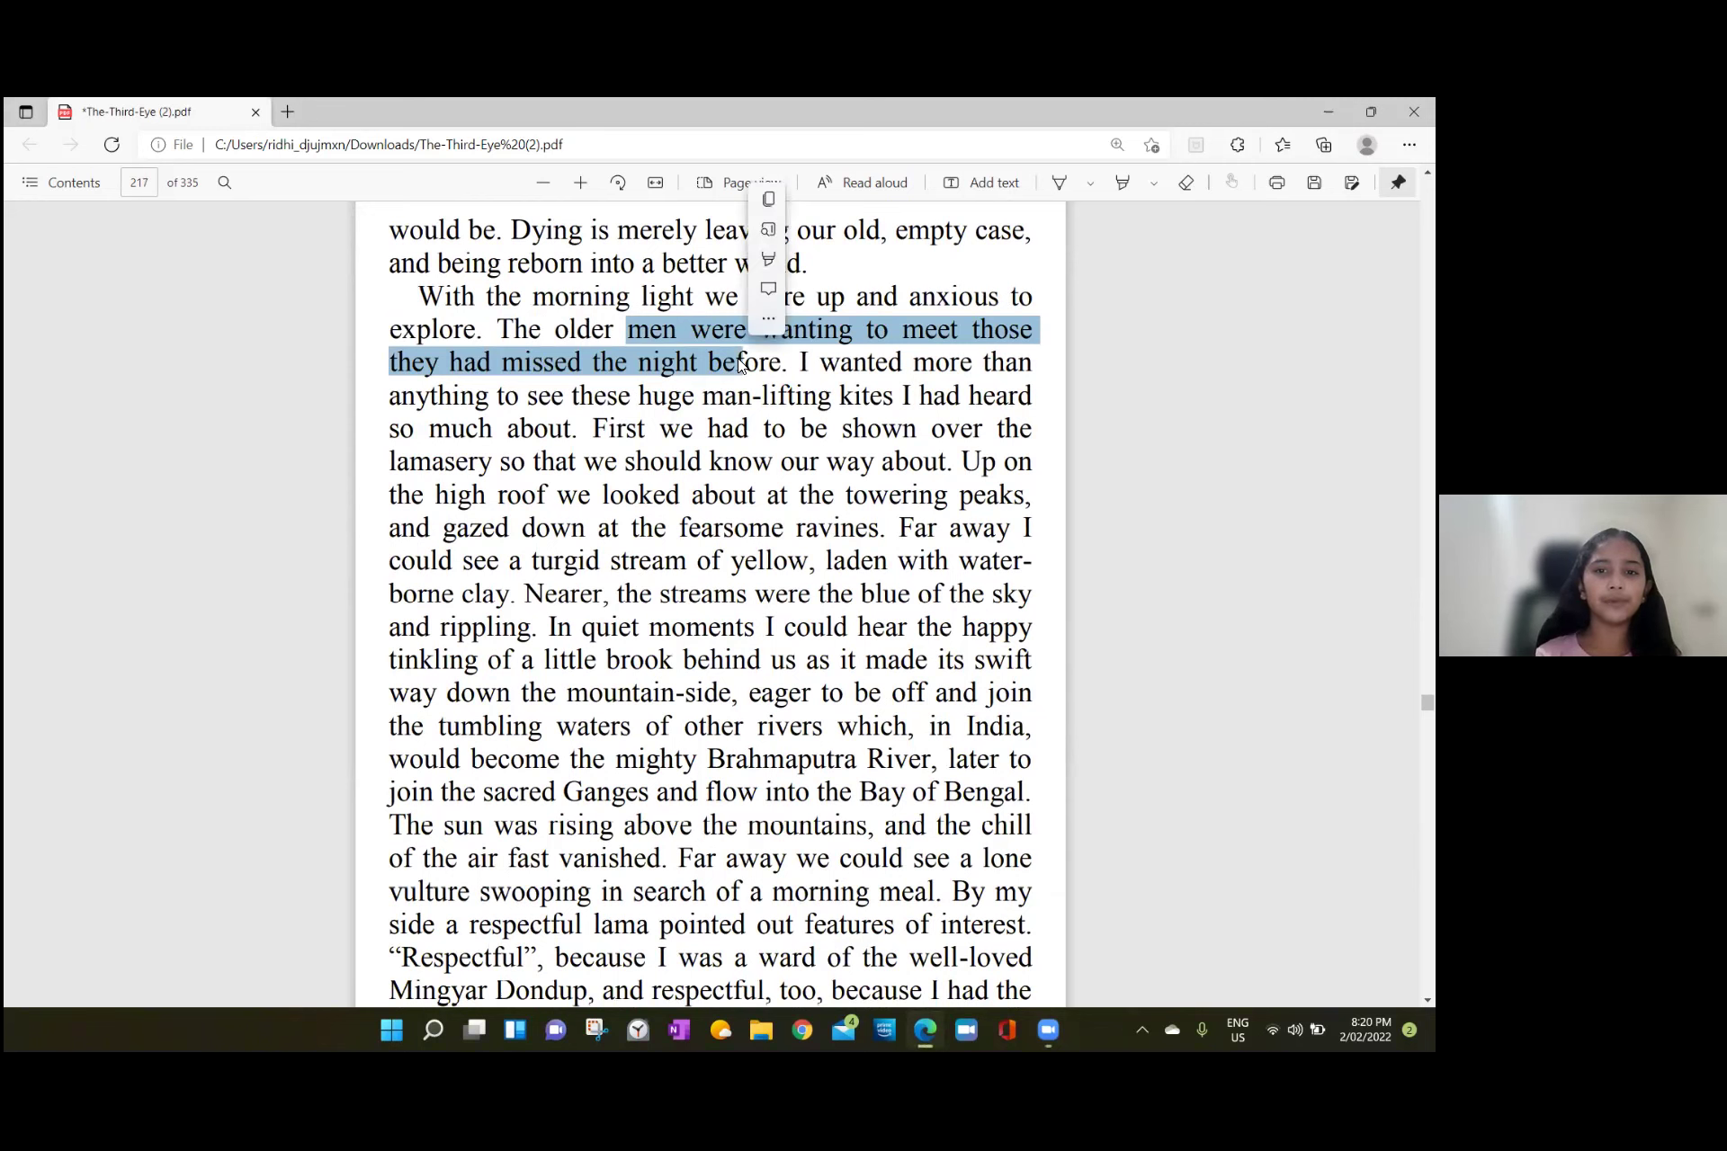
{"action": "left_click", "coordinate": [891, 429]}
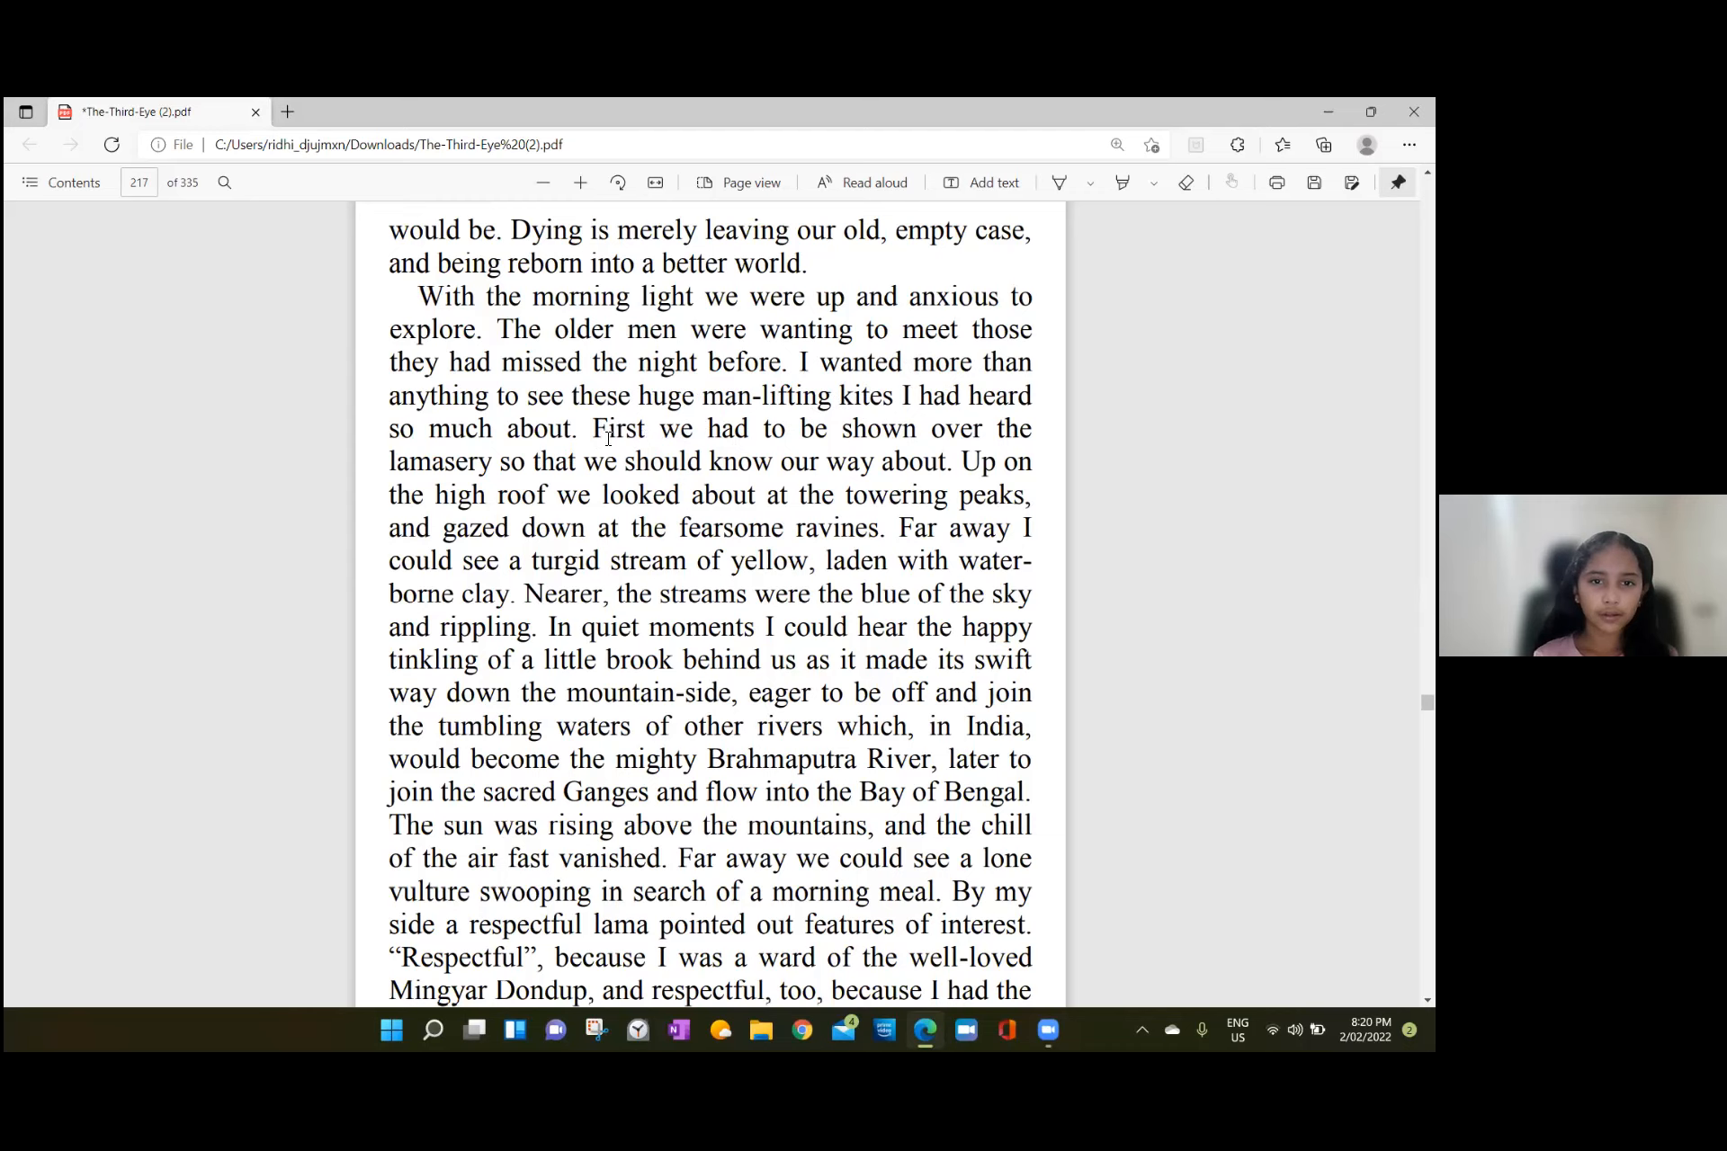
{"action": "left_click_drag", "start_coordinate": [596, 429], "coordinate": [750, 430]}
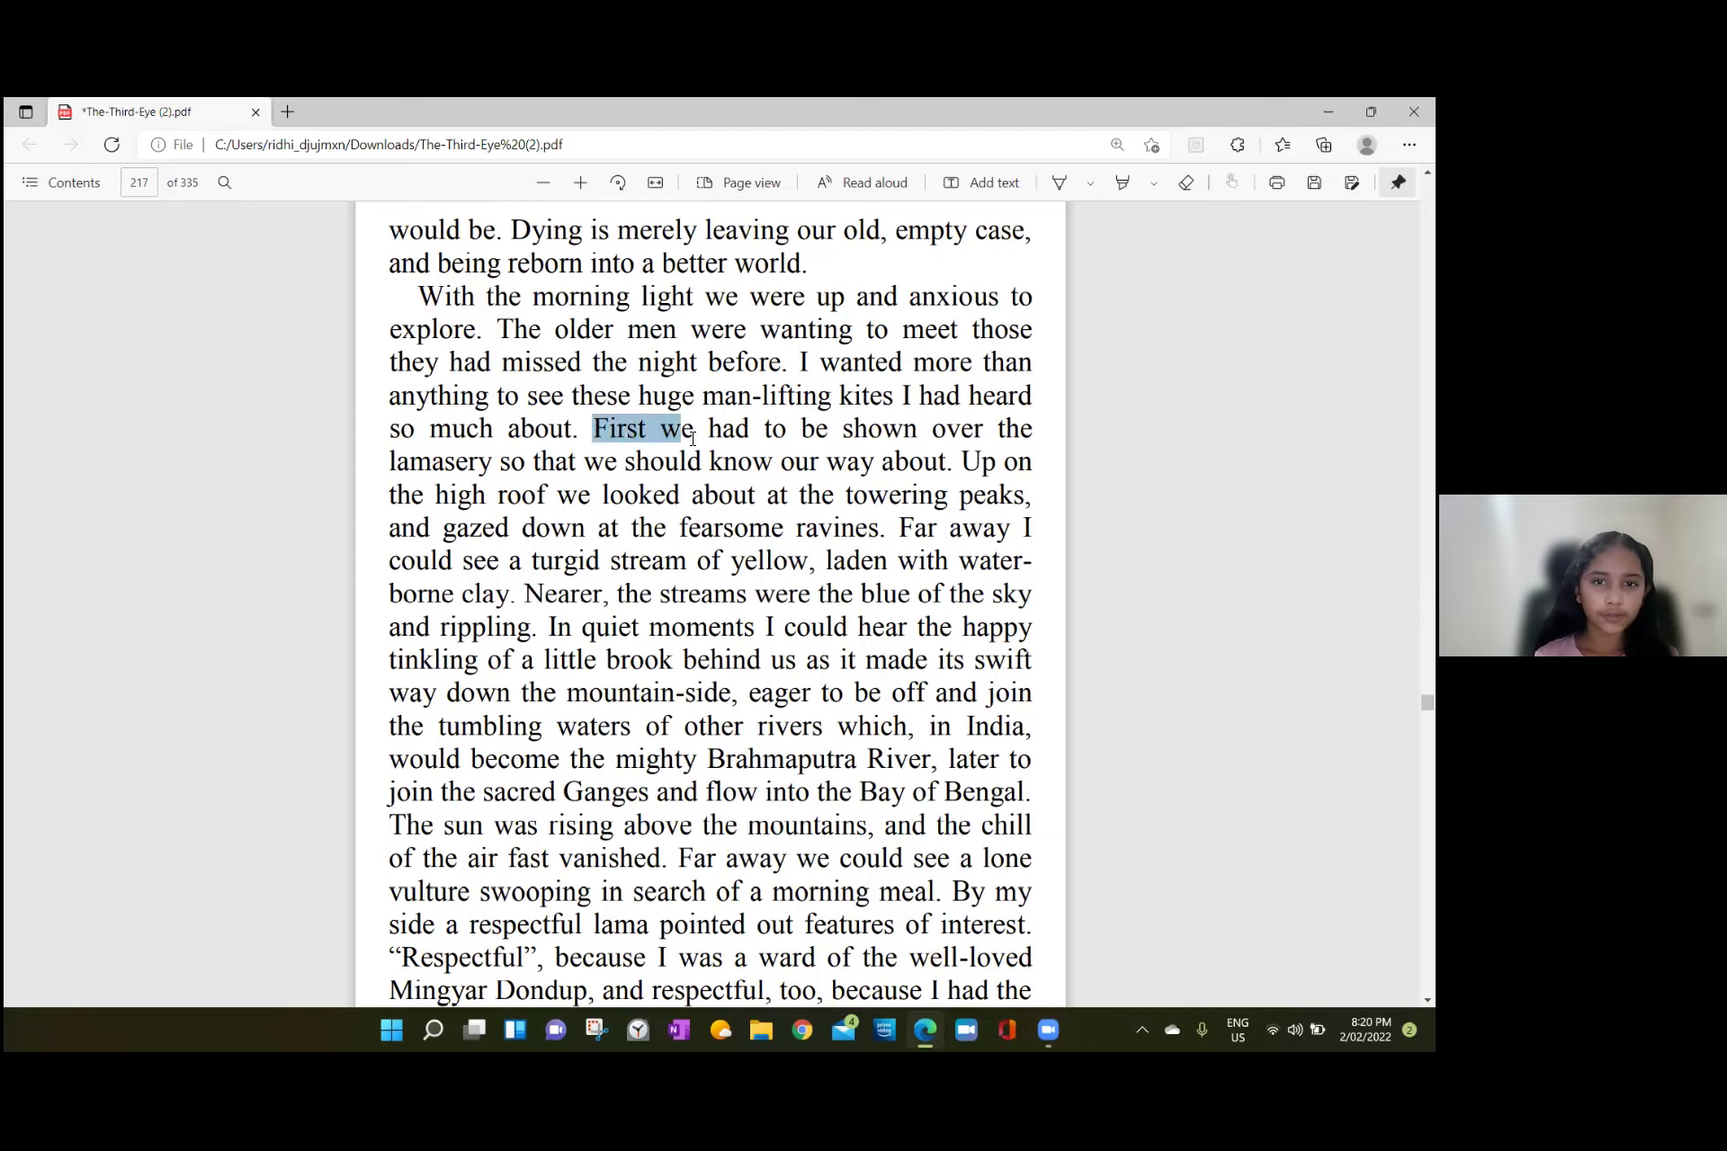
{"action": "left_click", "coordinate": [861, 435]}
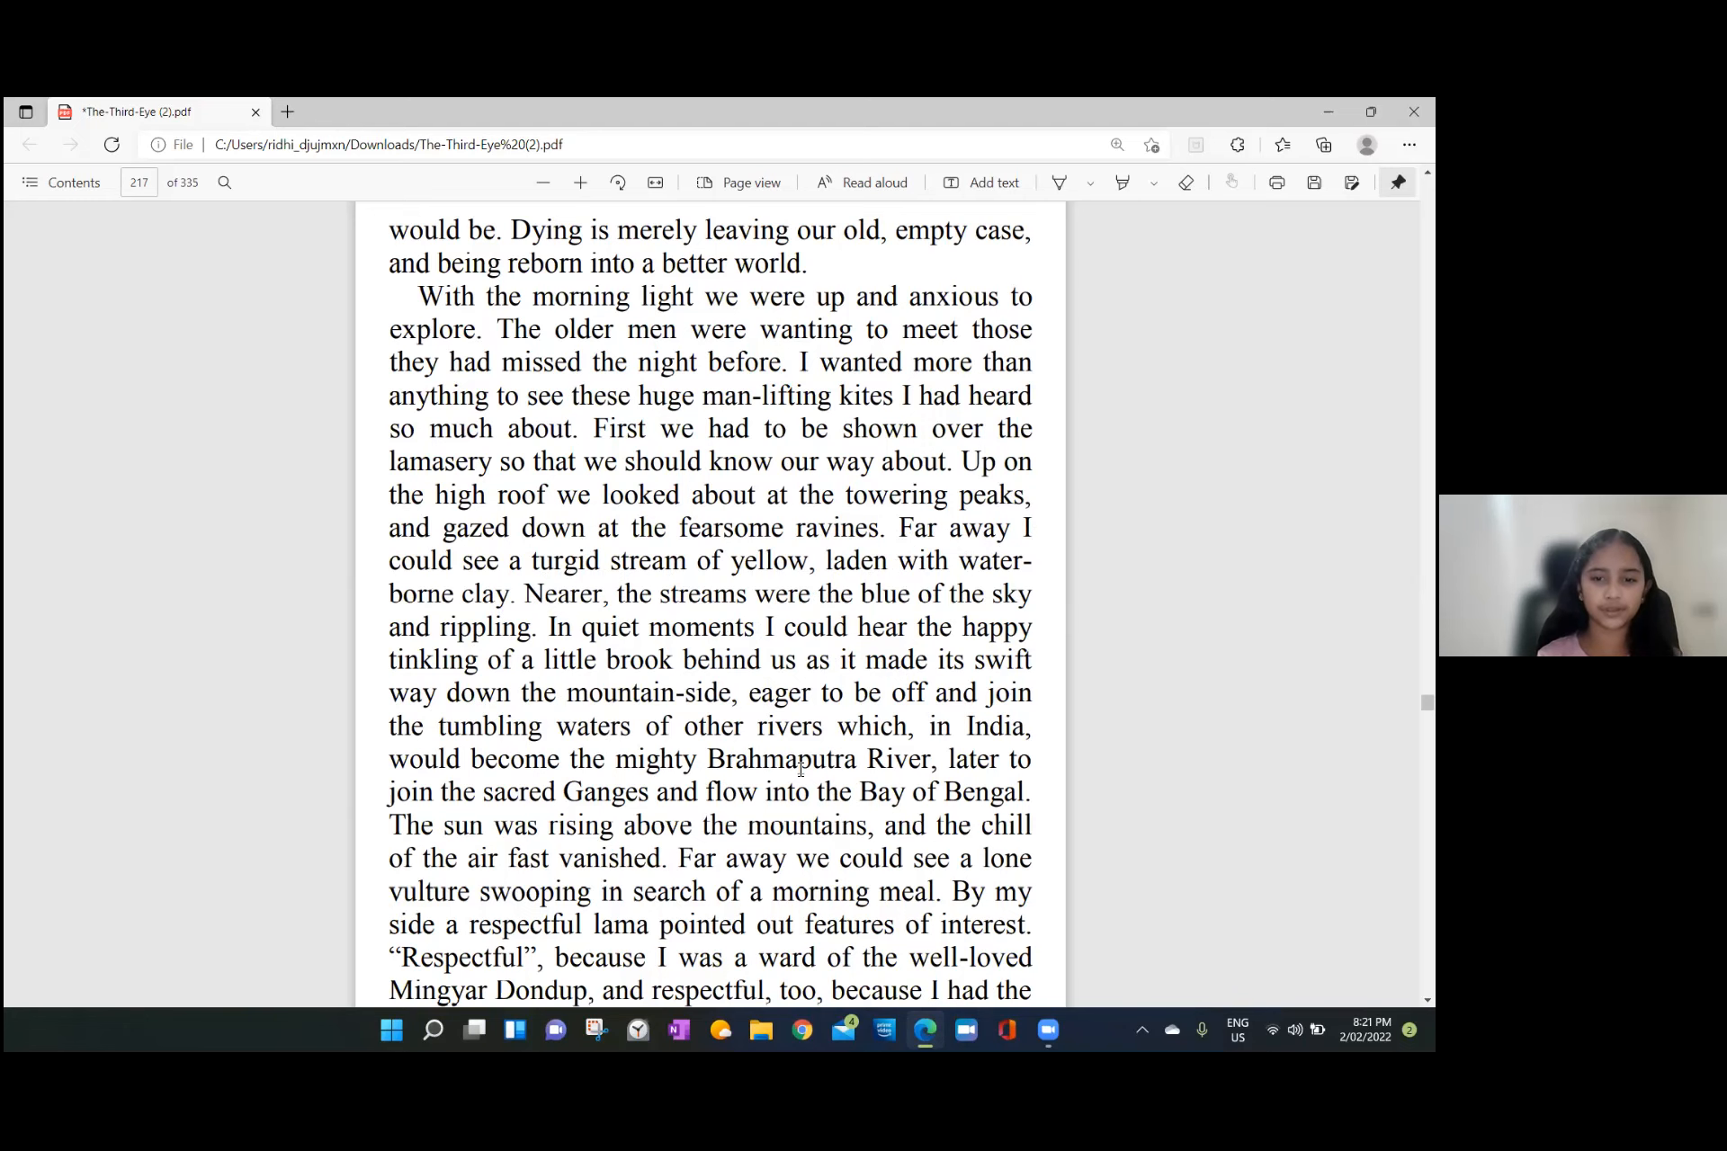
{"action": "scroll", "coordinate": [800, 770], "scroll_direction": "down", "scroll_amount": 1}
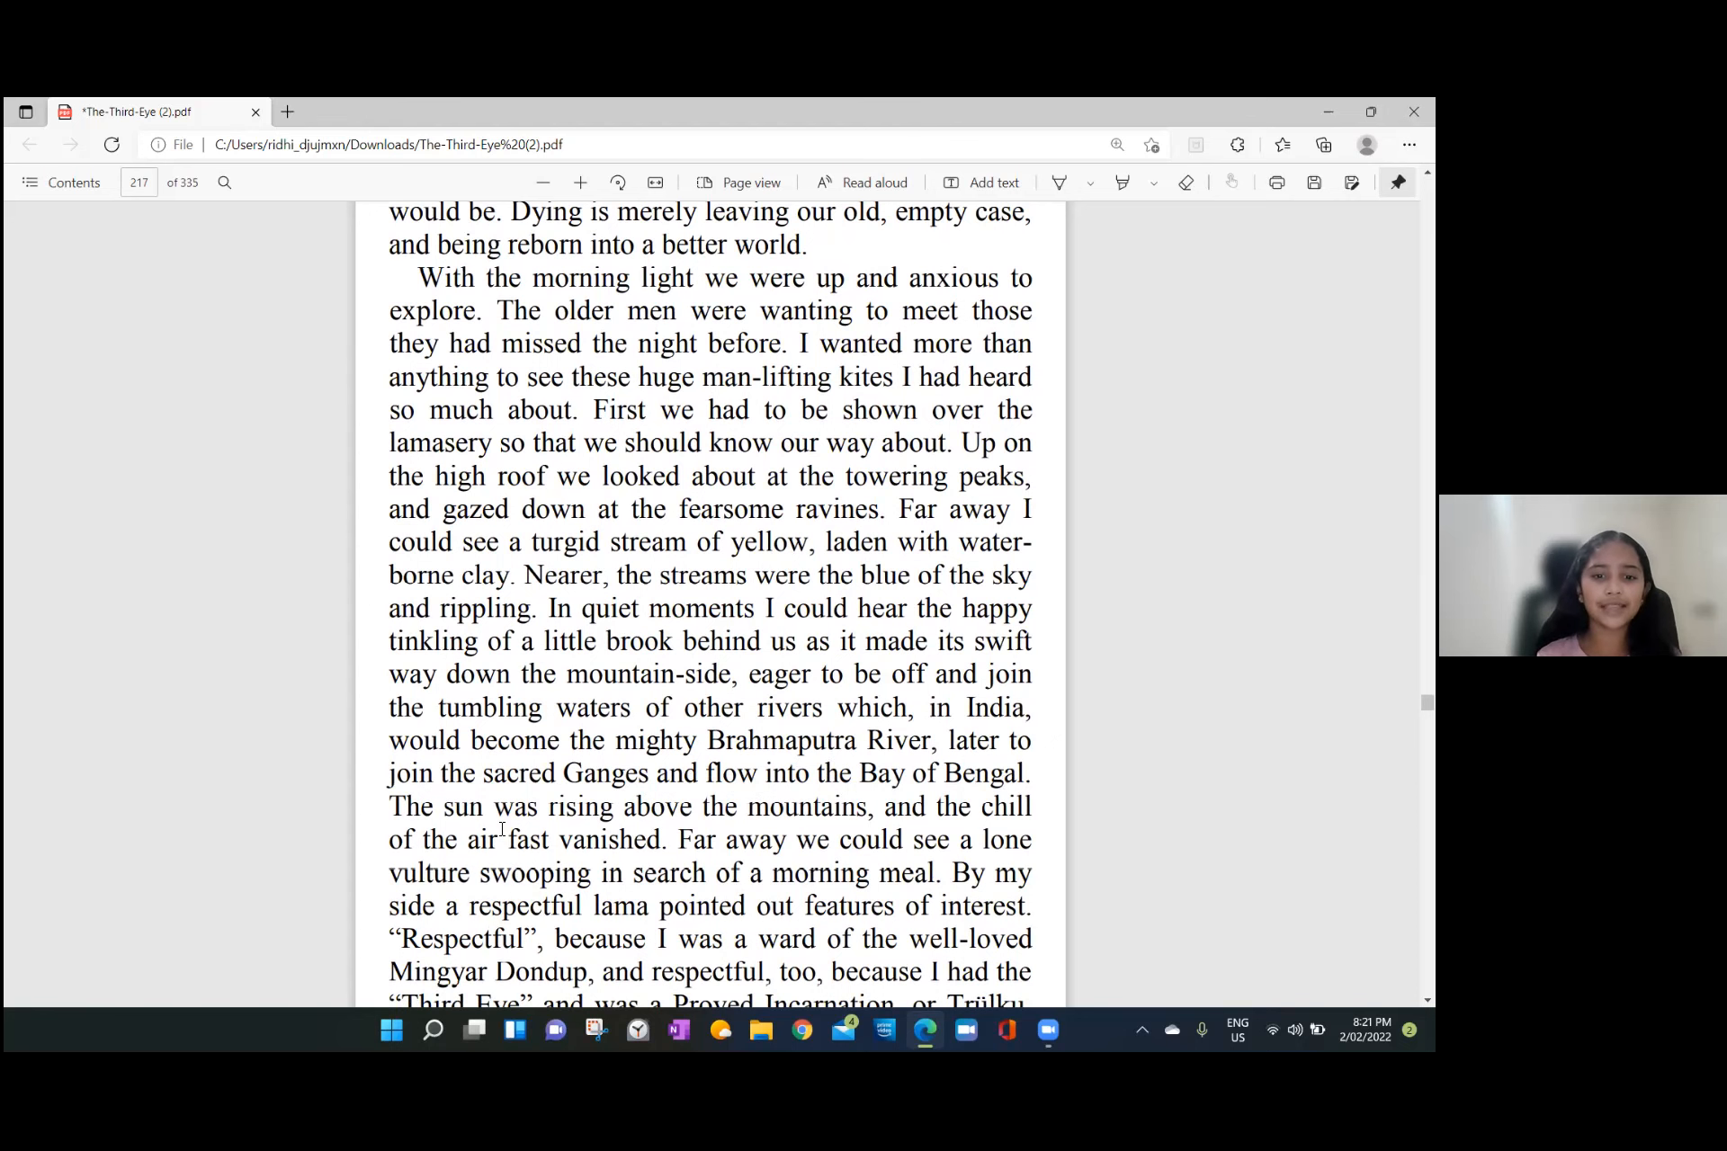
{"action": "scroll", "coordinate": [502, 830], "scroll_direction": "down", "scroll_amount": 1}
{"action": "scroll", "coordinate": [502, 831], "scroll_direction": "down", "scroll_amount": 1}
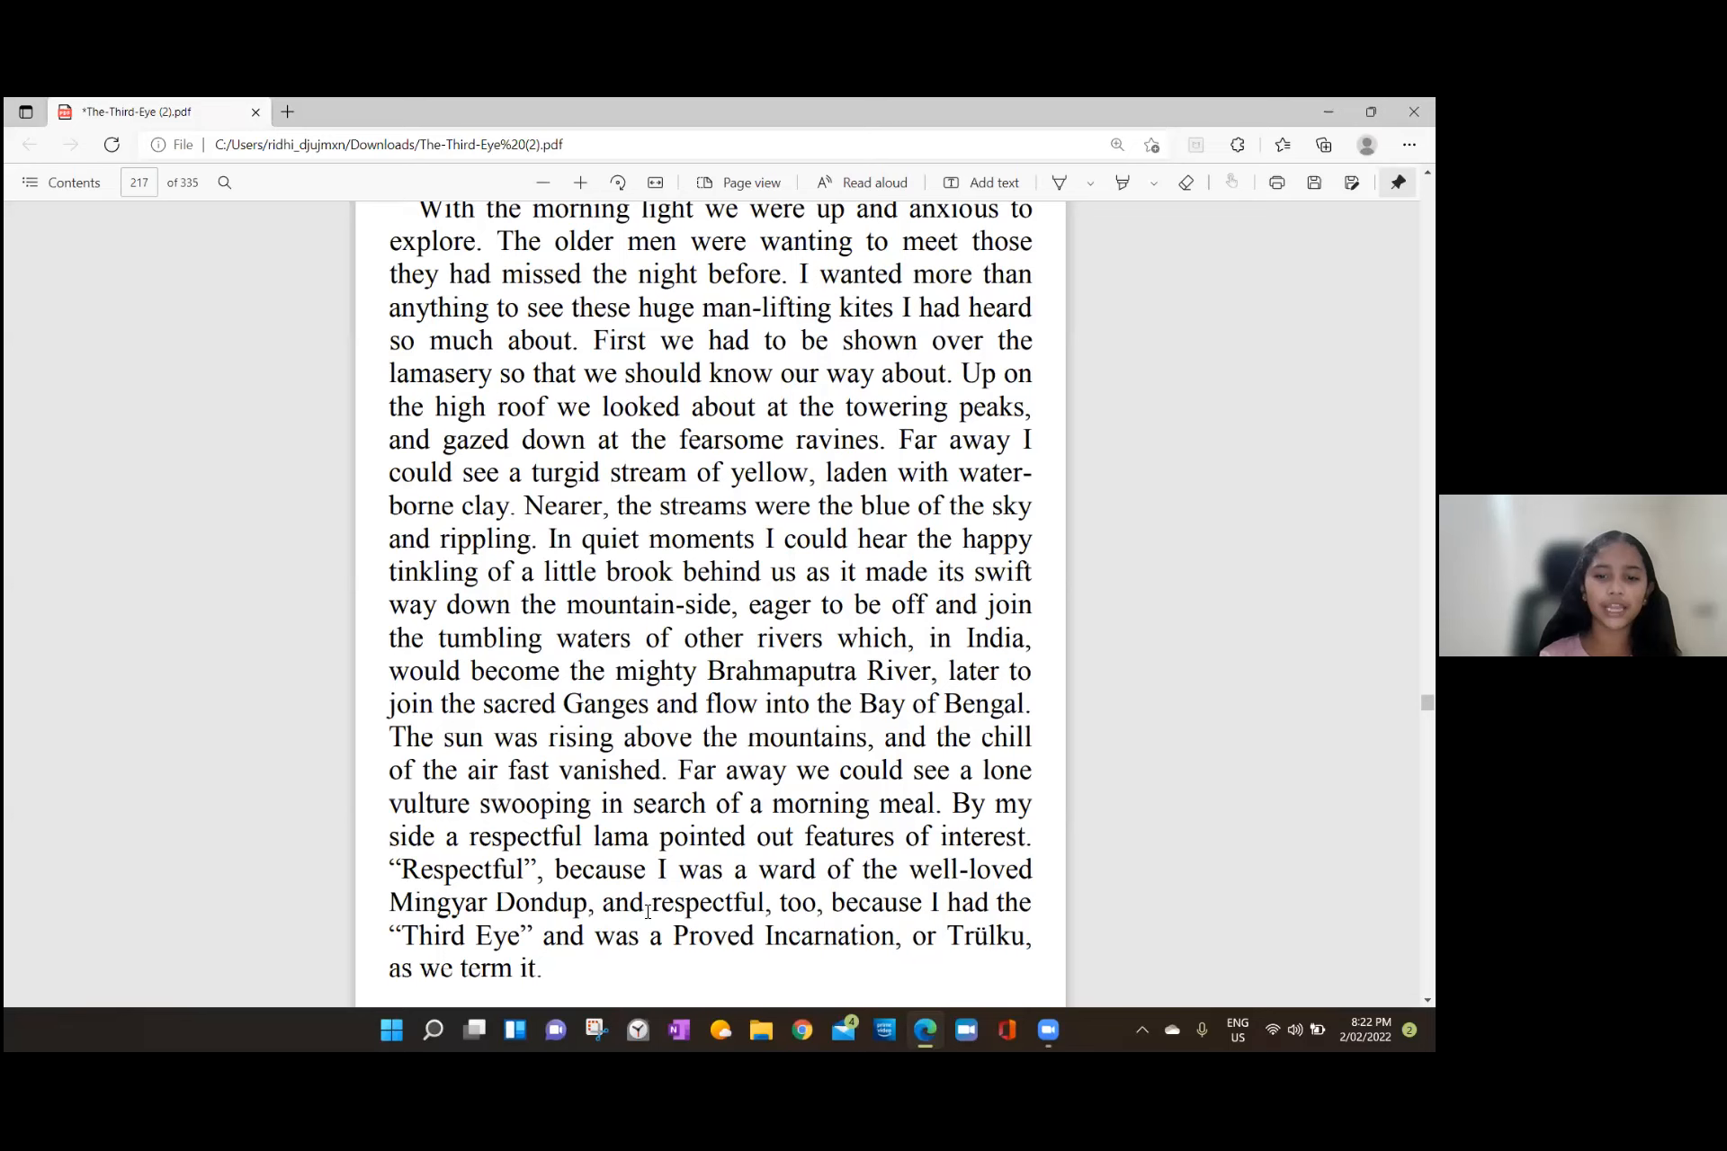
{"action": "scroll", "coordinate": [648, 911], "scroll_direction": "down", "scroll_amount": 2}
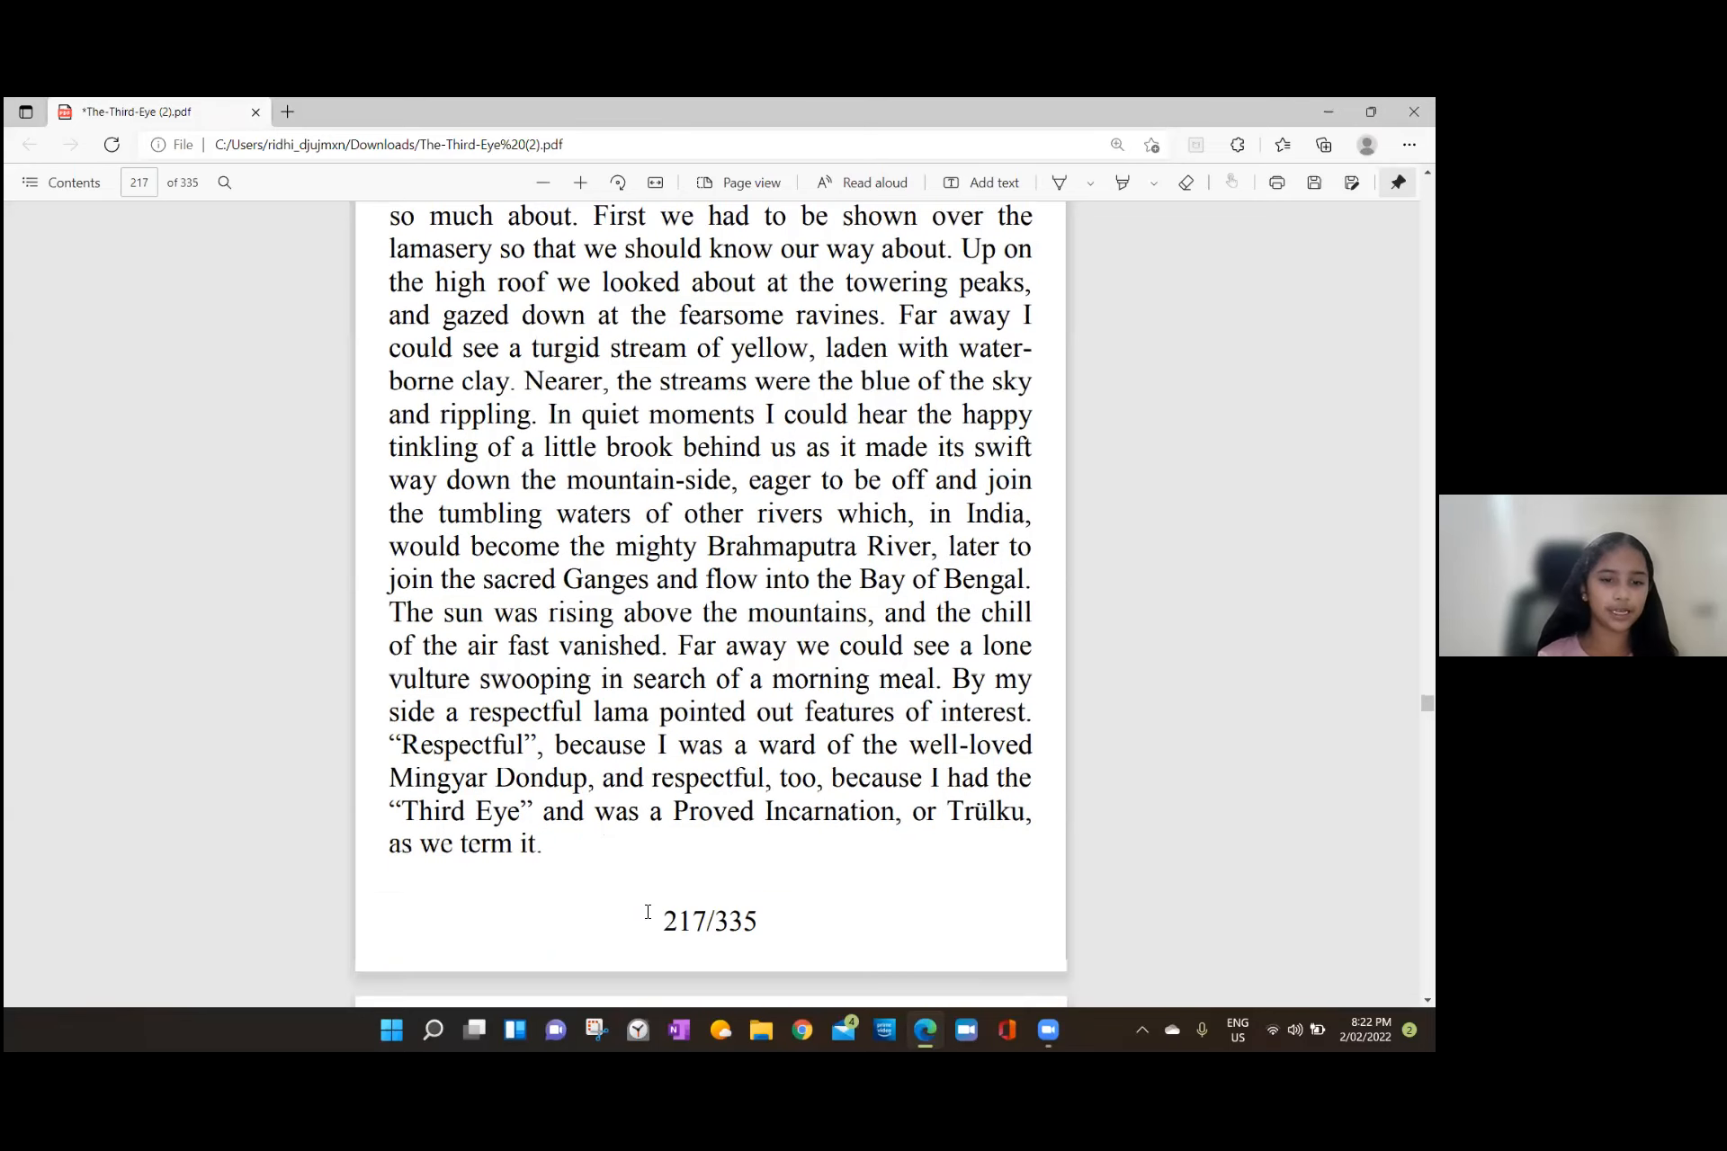
{"action": "scroll", "coordinate": [647, 911], "scroll_direction": "down", "scroll_amount": 2}
{"action": "scroll", "coordinate": [648, 912], "scroll_direction": "down", "scroll_amount": 2}
{"action": "scroll", "coordinate": [648, 911], "scroll_direction": "down", "scroll_amount": 1}
{"action": "scroll", "coordinate": [648, 912], "scroll_direction": "down", "scroll_amount": 1}
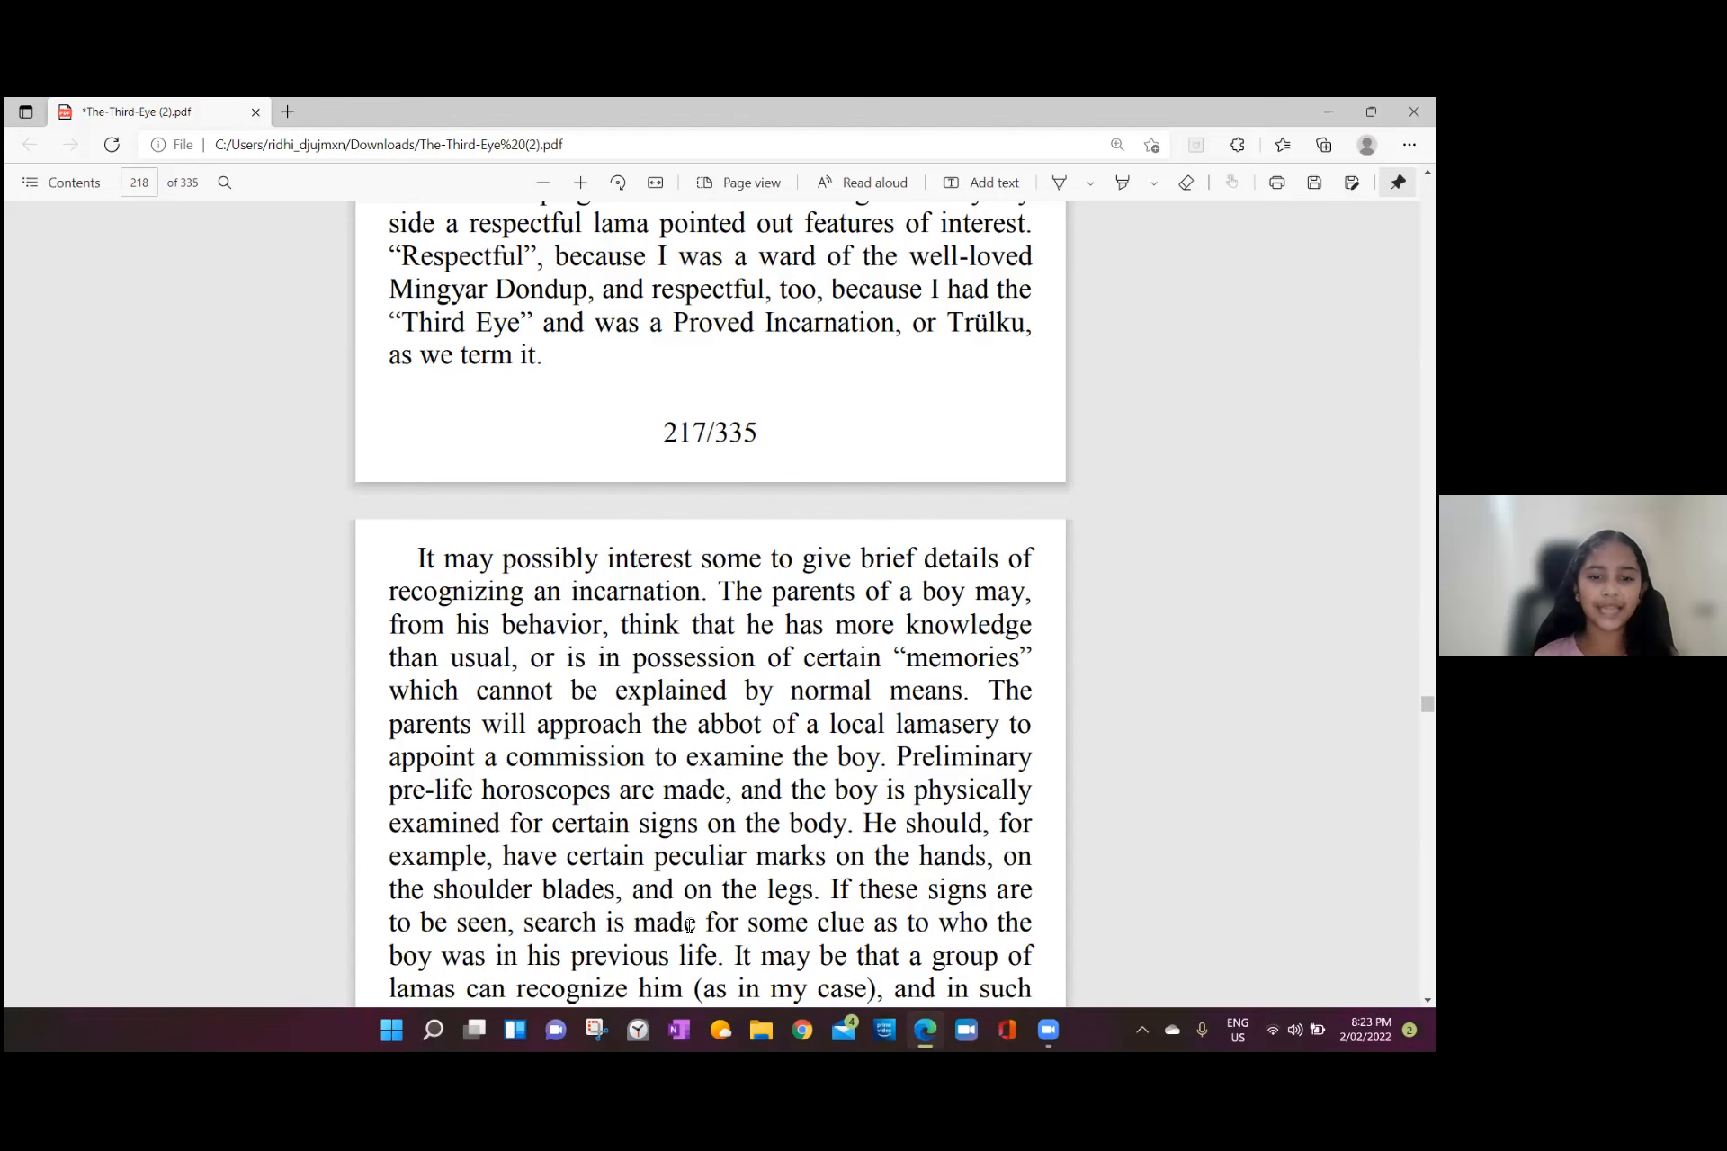
{"action": "scroll", "coordinate": [835, 889], "scroll_direction": "down", "scroll_amount": 2}
{"action": "scroll", "coordinate": [835, 889], "scroll_direction": "down", "scroll_amount": 1}
{"action": "scroll", "coordinate": [835, 889], "scroll_direction": "down", "scroll_amount": 1}
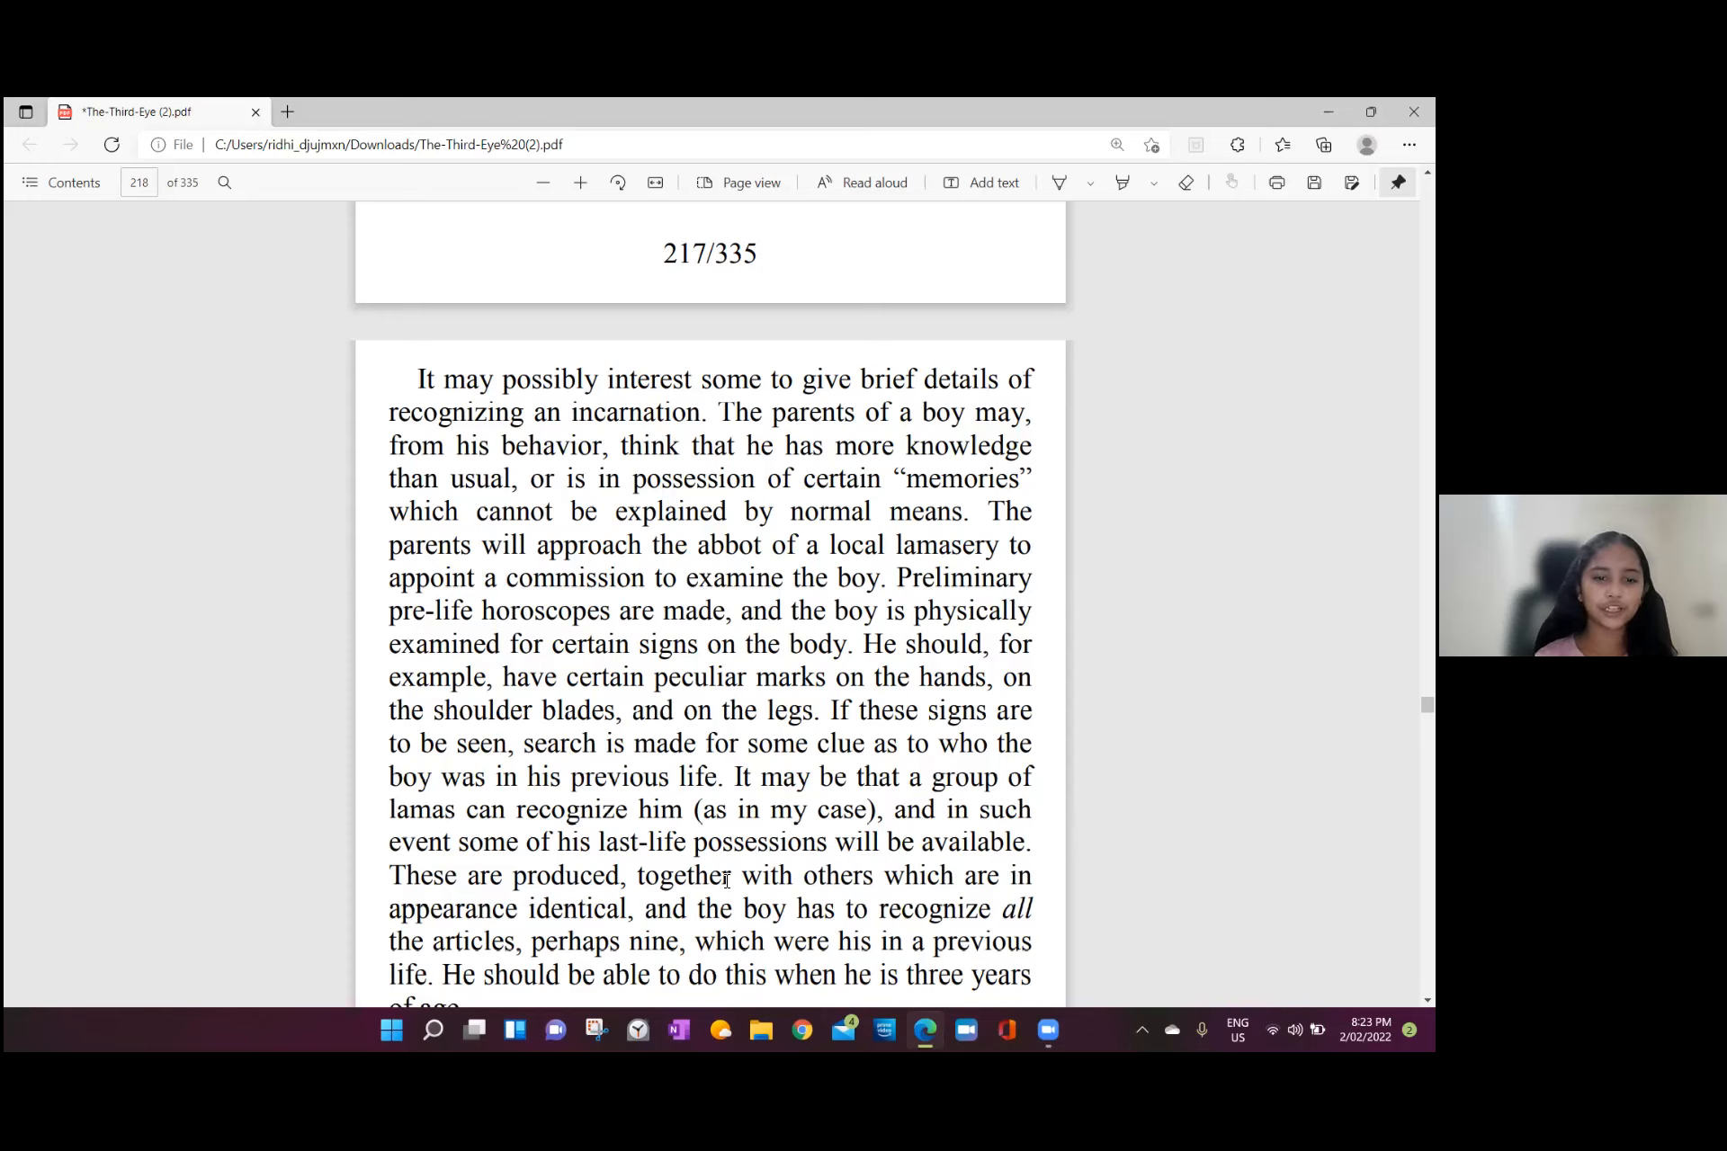
{"action": "scroll", "coordinate": [726, 881], "scroll_direction": "down", "scroll_amount": 1}
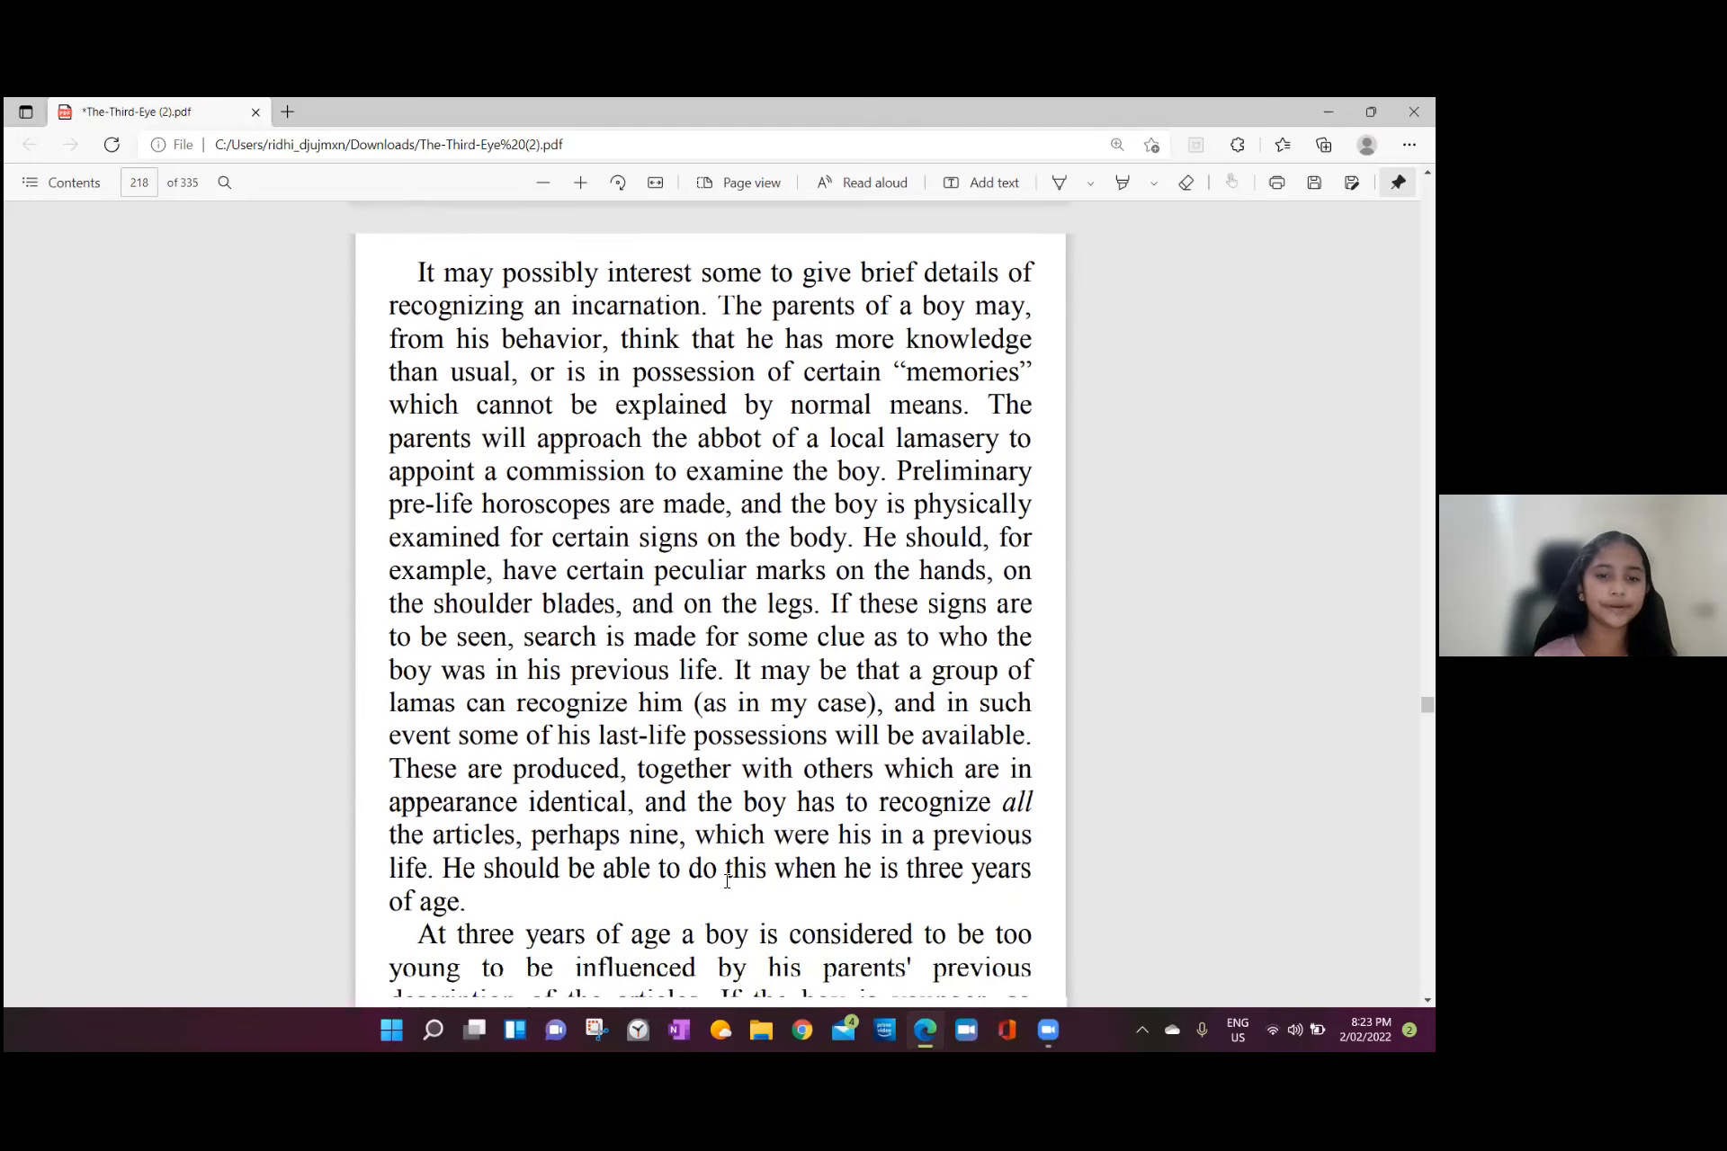
{"action": "scroll", "coordinate": [726, 882], "scroll_direction": "down", "scroll_amount": 1}
{"action": "scroll", "coordinate": [726, 882], "scroll_direction": "down", "scroll_amount": 1}
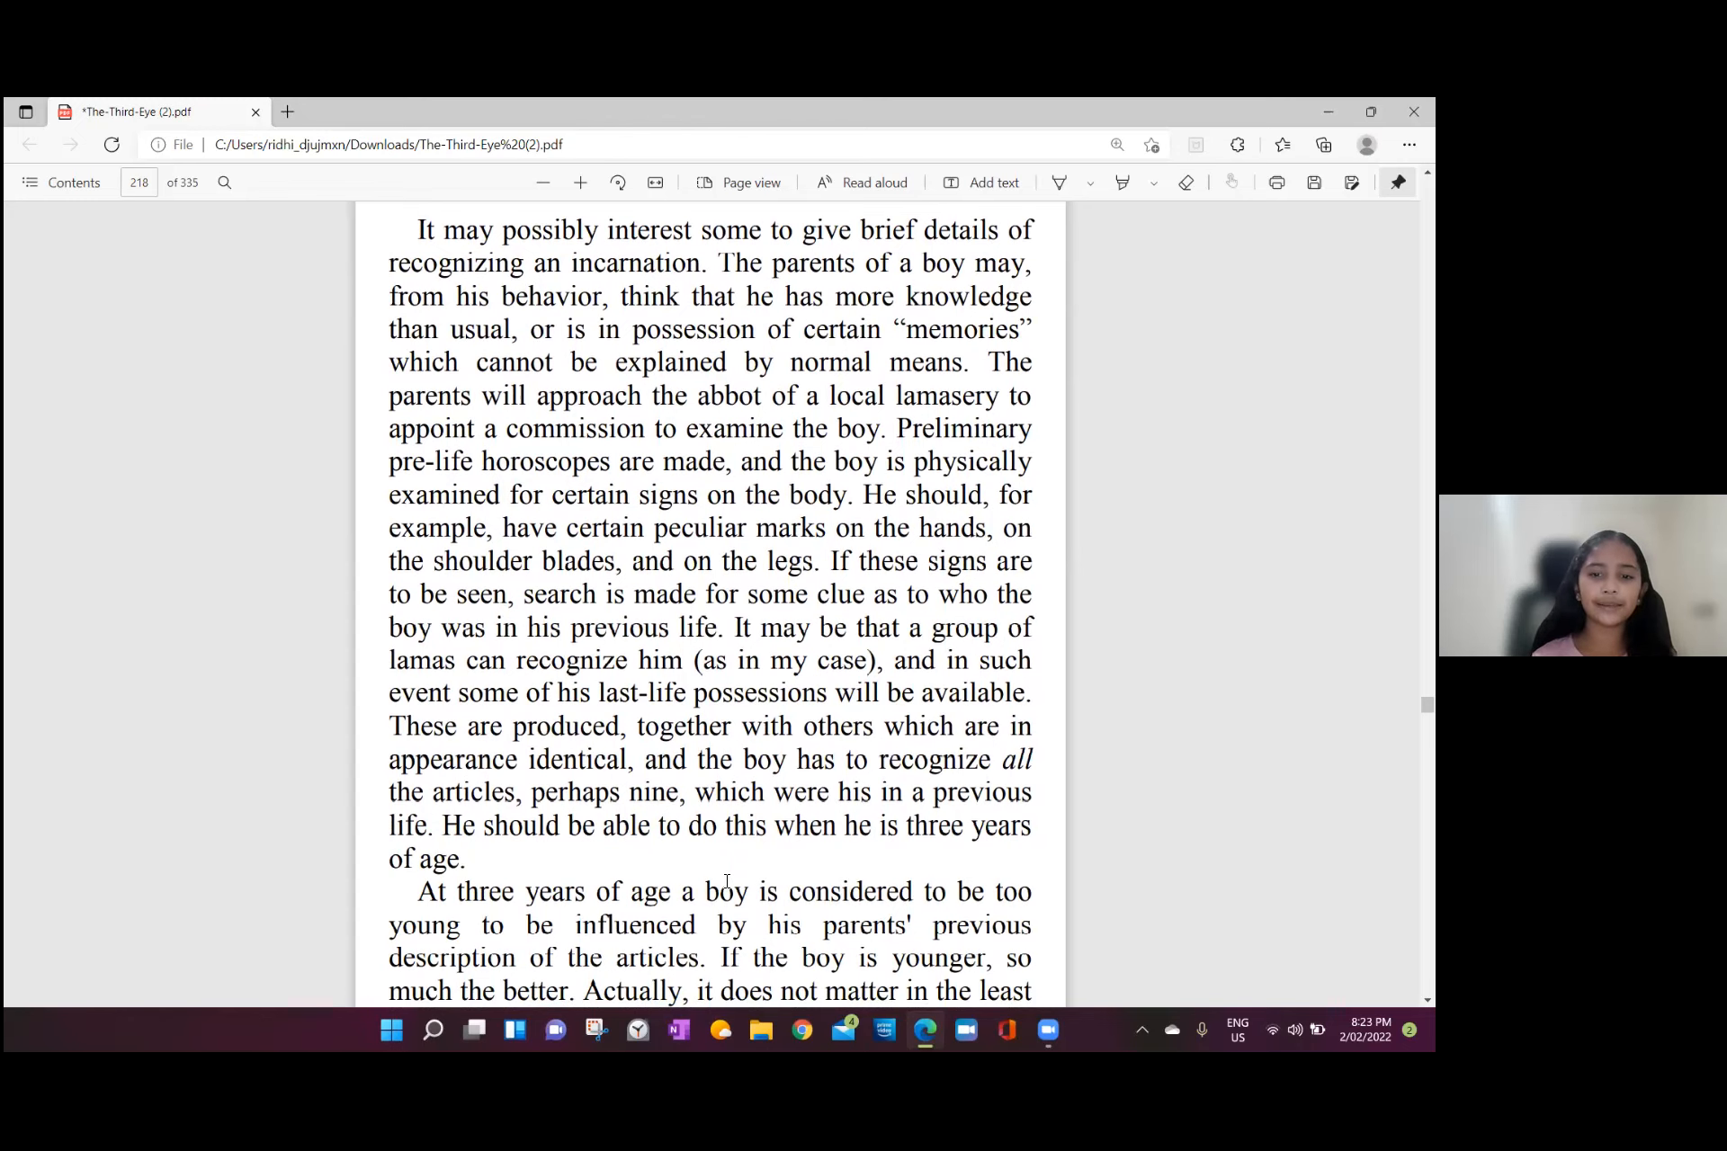
{"action": "scroll", "coordinate": [726, 881], "scroll_direction": "down", "scroll_amount": 2}
{"action": "scroll", "coordinate": [726, 882], "scroll_direction": "down", "scroll_amount": 3}
{"action": "scroll", "coordinate": [726, 882], "scroll_direction": "down", "scroll_amount": 3}
{"action": "scroll", "coordinate": [726, 881], "scroll_direction": "down", "scroll_amount": 2}
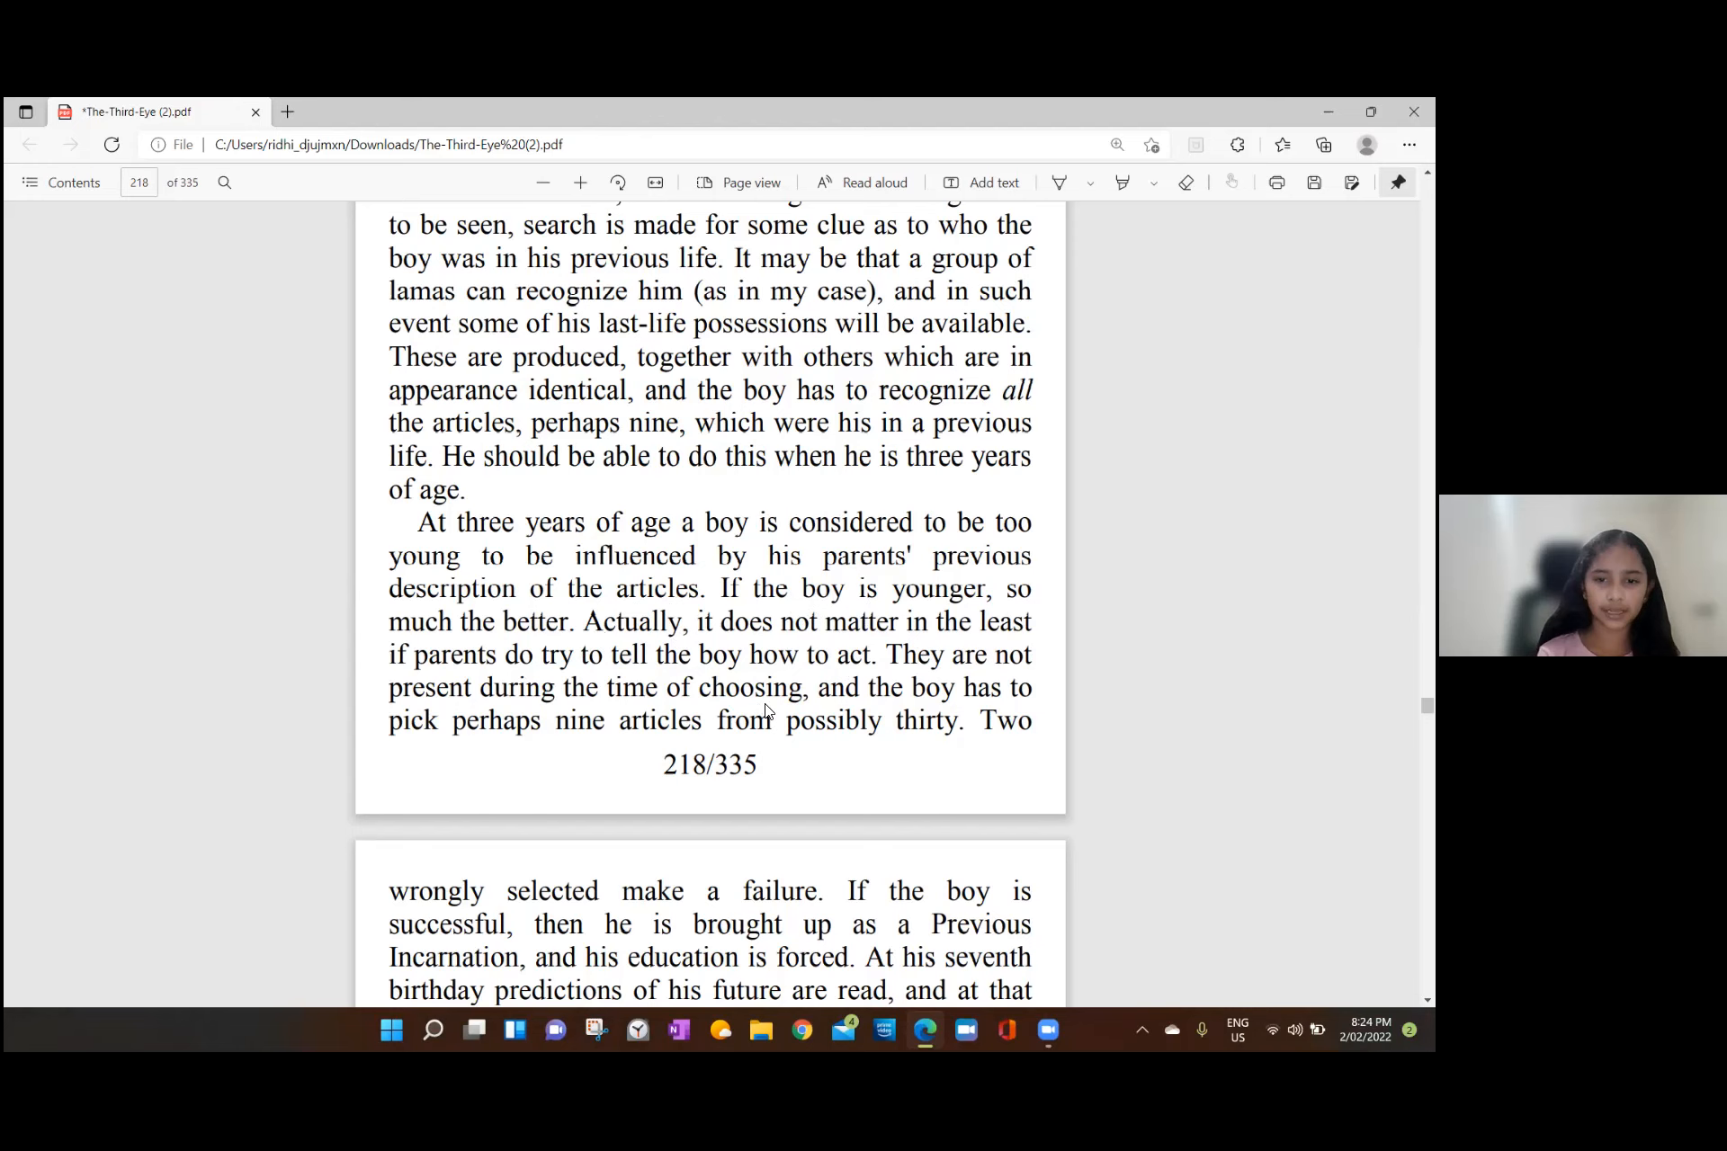
{"action": "scroll", "coordinate": [768, 712], "scroll_direction": "down", "scroll_amount": 1}
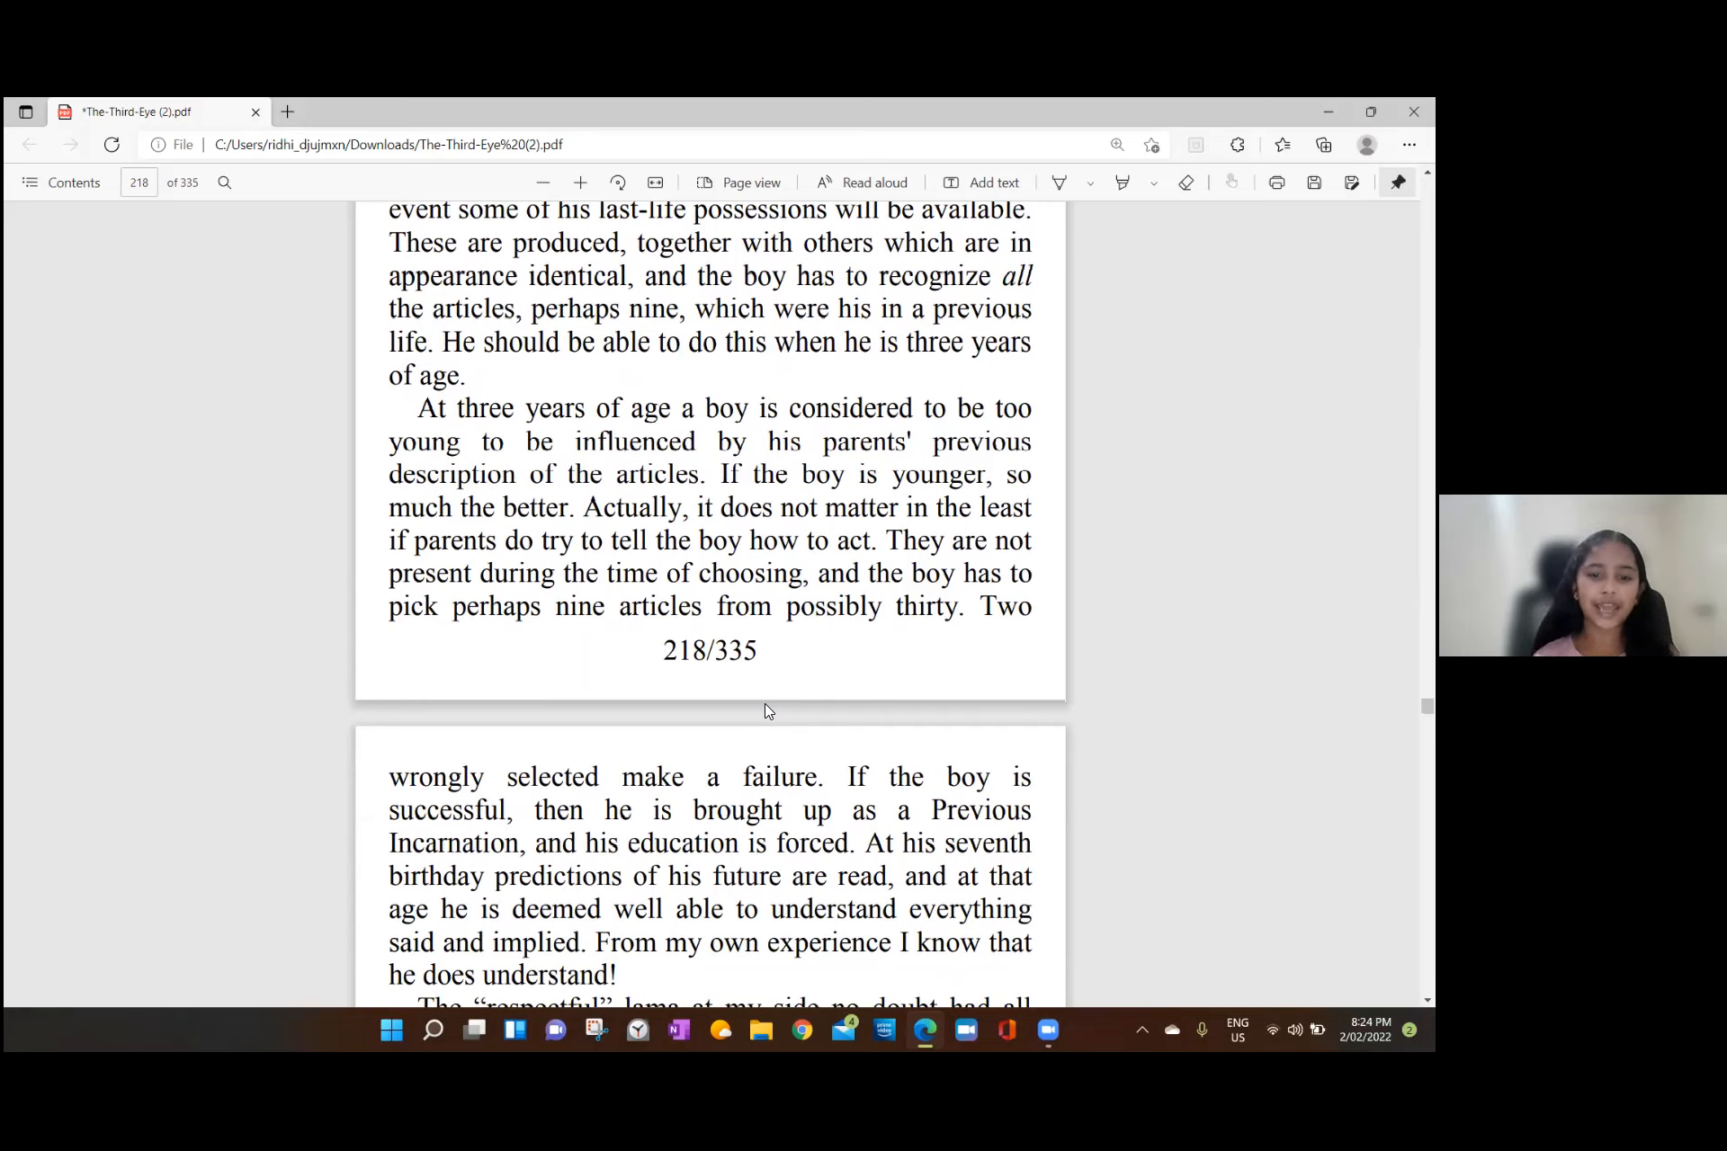
{"action": "scroll", "coordinate": [765, 710], "scroll_direction": "down", "scroll_amount": 3}
{"action": "scroll", "coordinate": [764, 711], "scroll_direction": "down", "scroll_amount": 2}
{"action": "scroll", "coordinate": [765, 711], "scroll_direction": "down", "scroll_amount": 2}
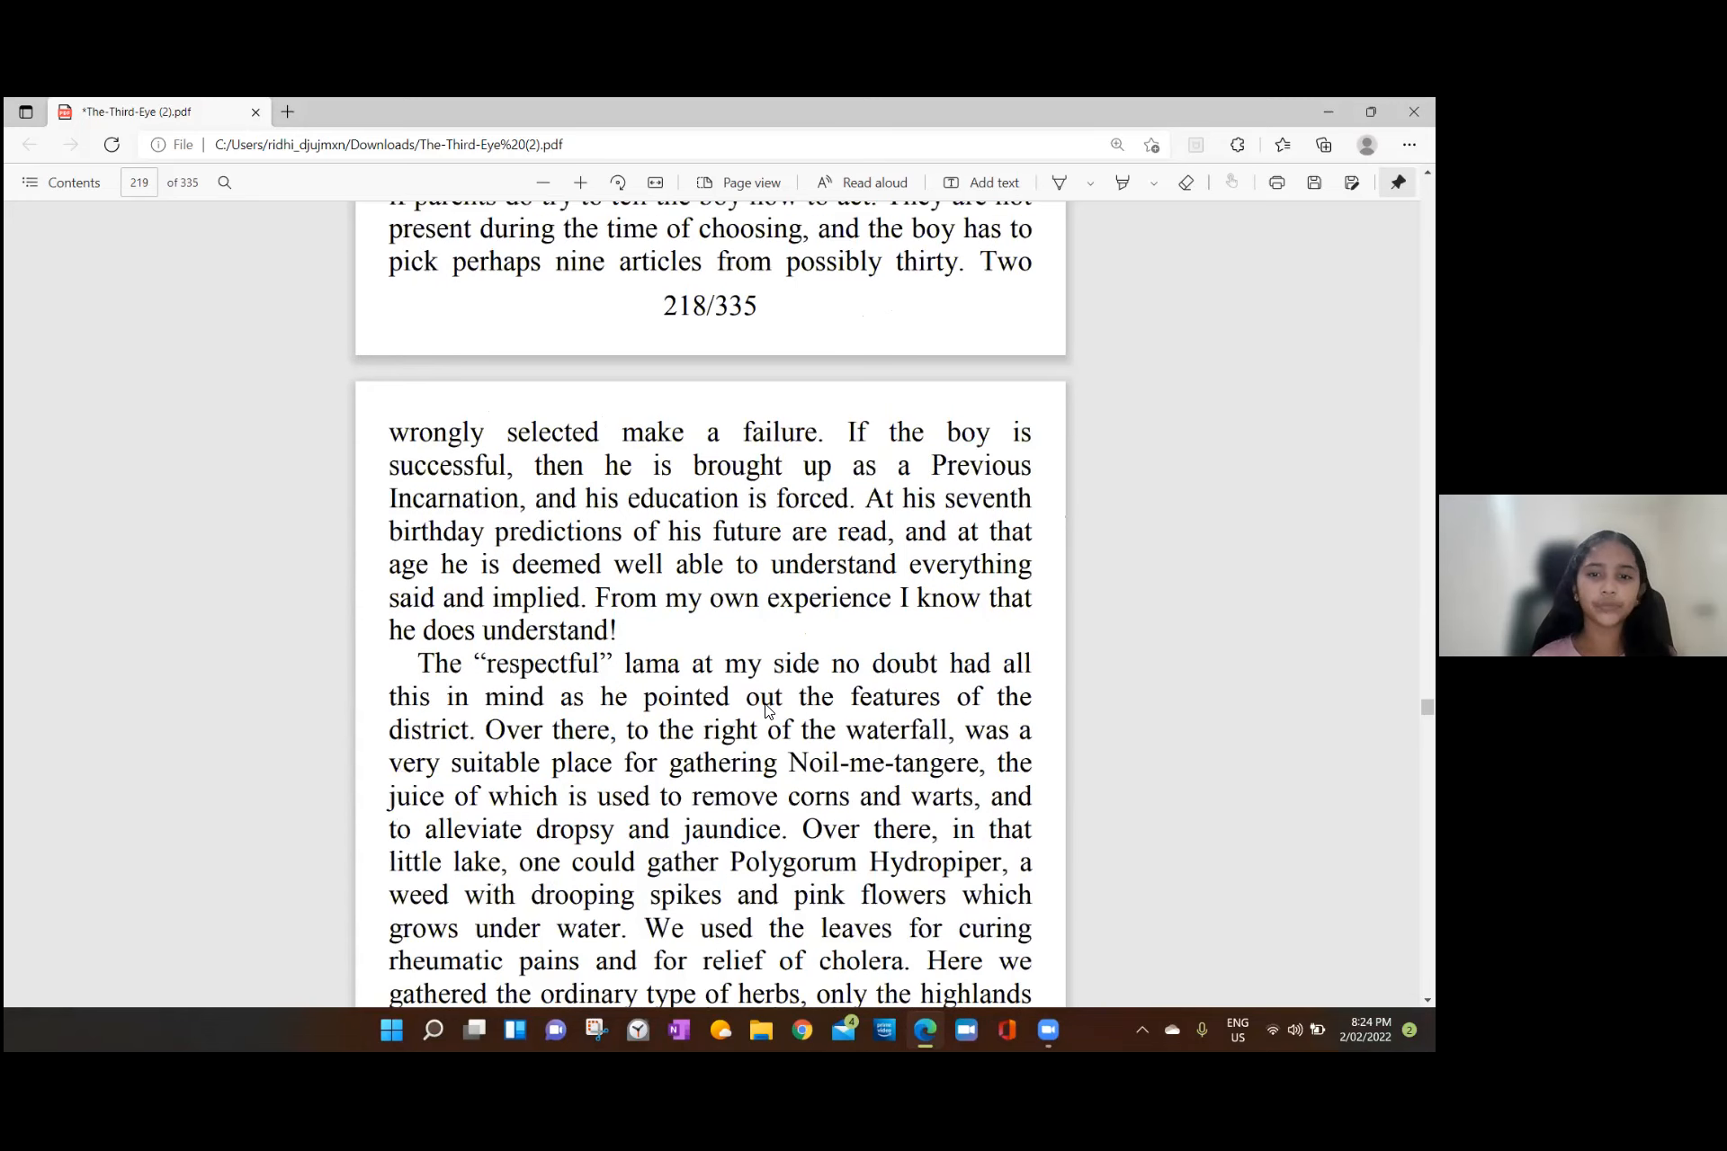
{"action": "scroll", "coordinate": [765, 710], "scroll_direction": "down", "scroll_amount": 2}
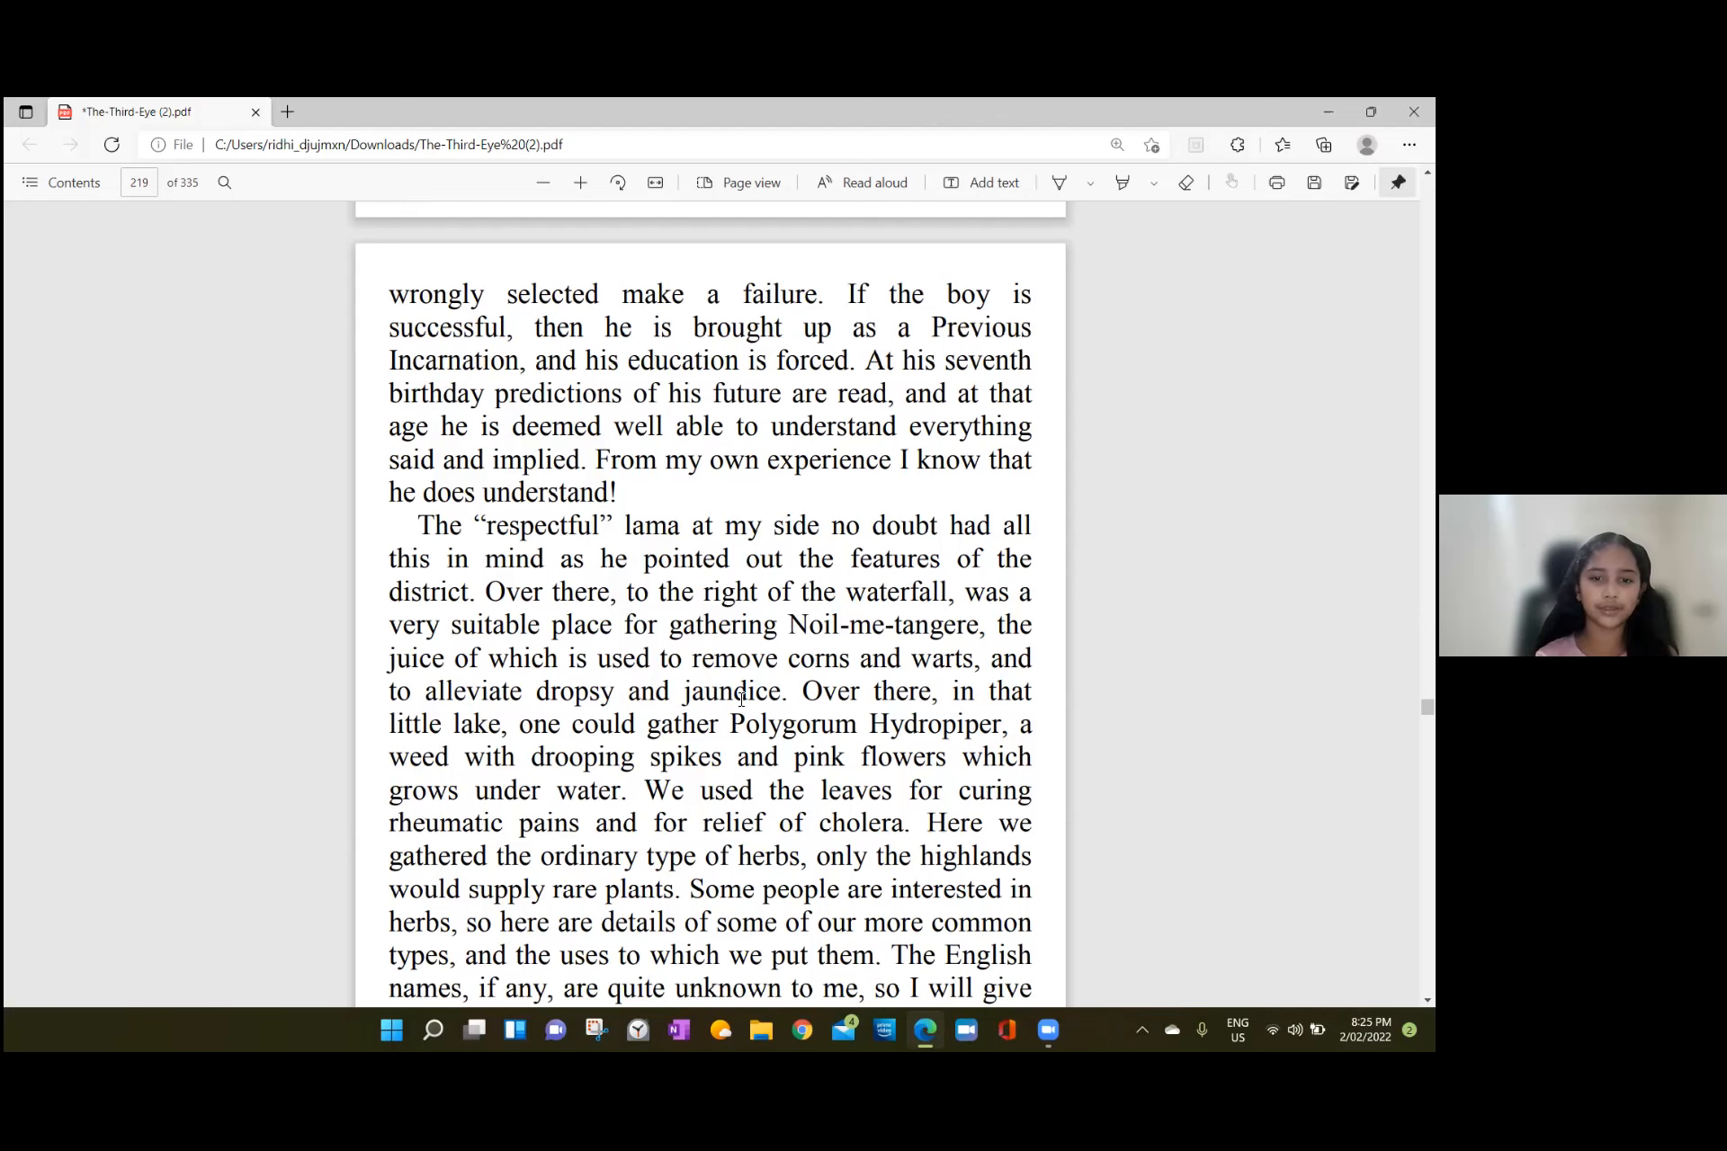
{"action": "scroll", "coordinate": [862, 690], "scroll_direction": "down", "scroll_amount": 1}
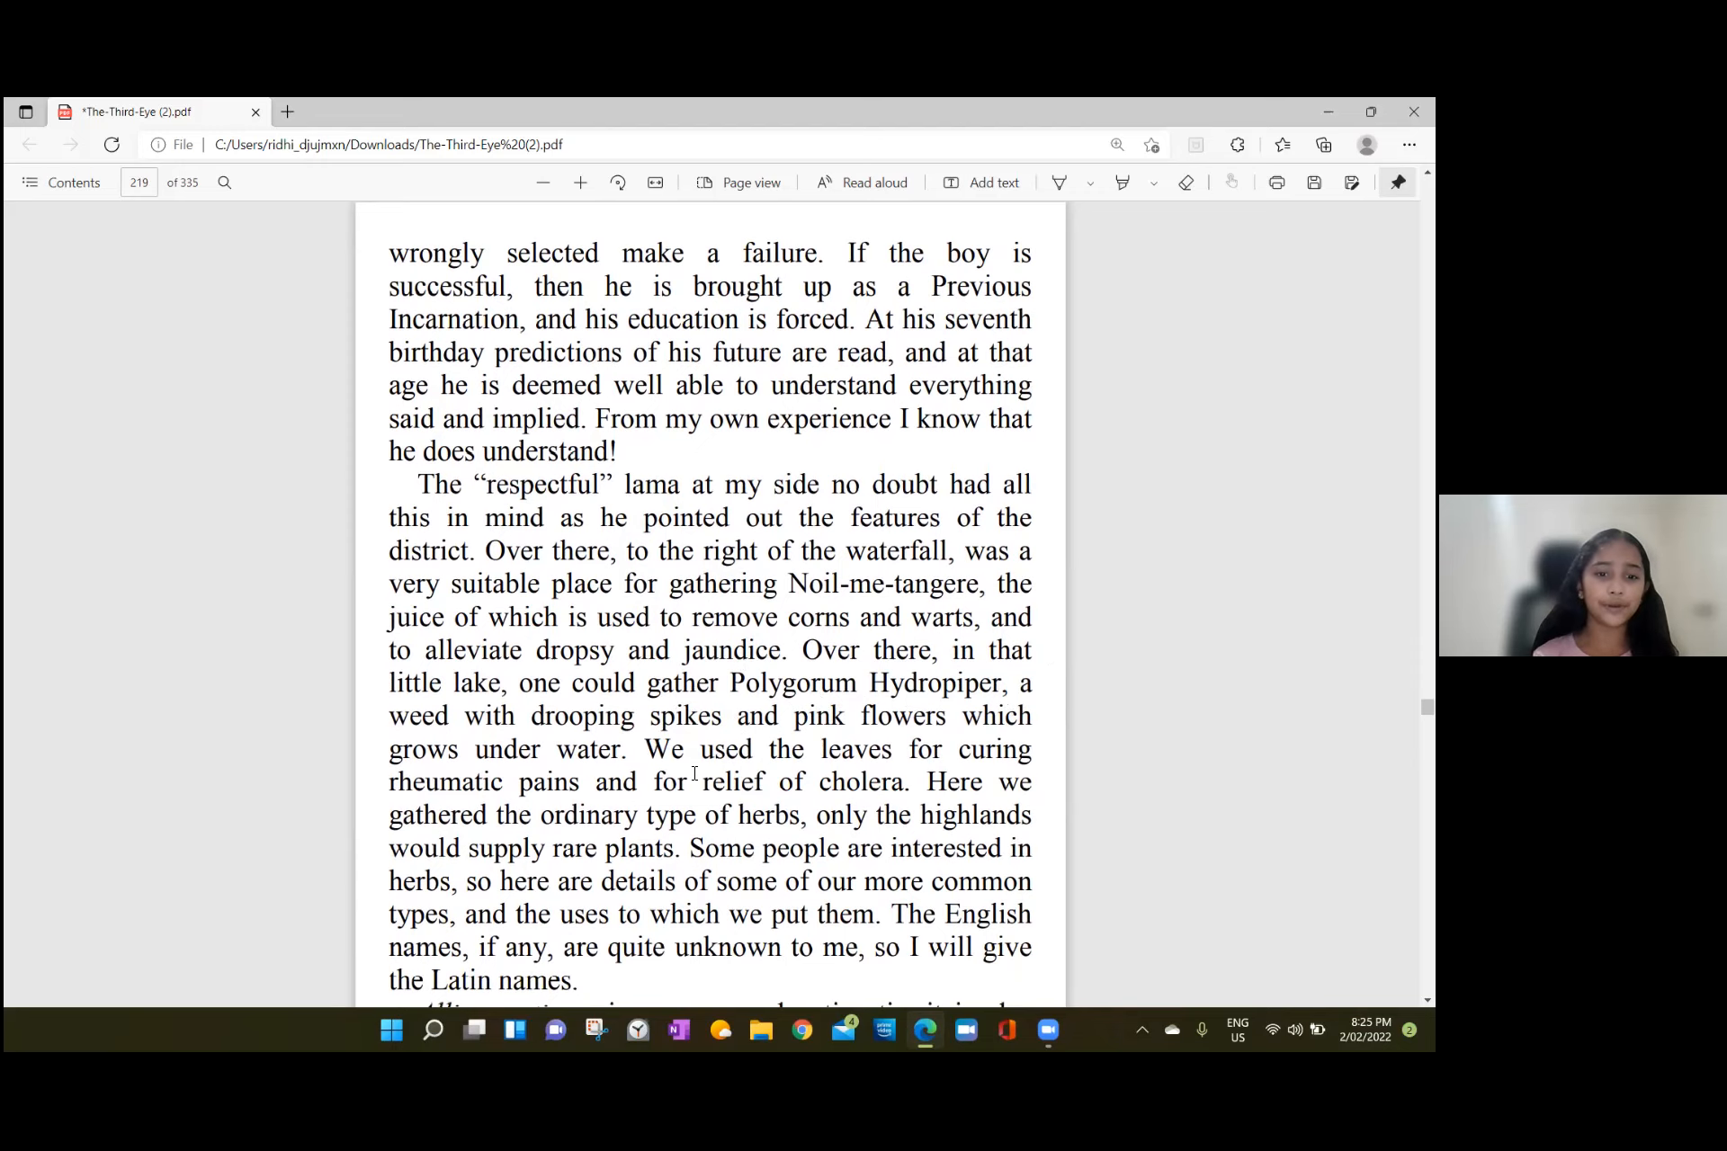
{"action": "scroll", "coordinate": [645, 781], "scroll_direction": "down", "scroll_amount": 1}
{"action": "scroll", "coordinate": [659, 764], "scroll_direction": "down", "scroll_amount": 1}
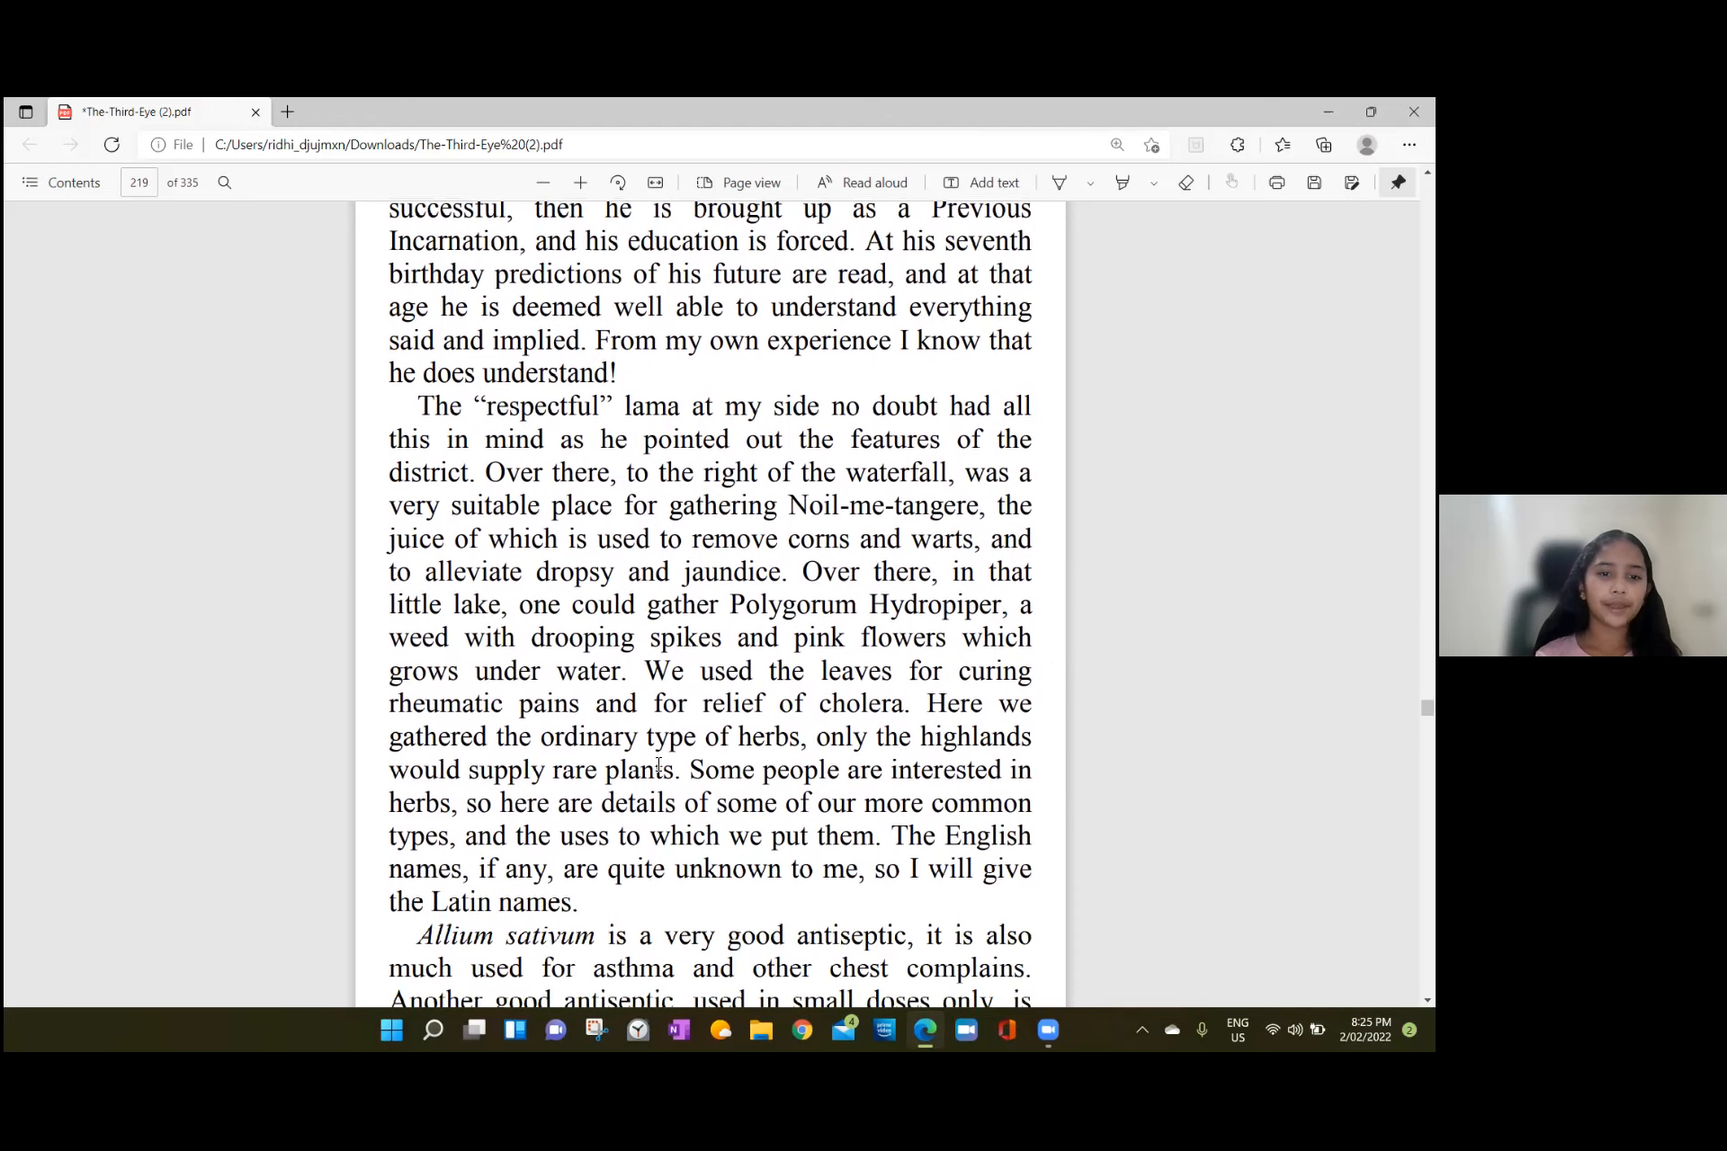
{"action": "scroll", "coordinate": [658, 764], "scroll_direction": "down", "scroll_amount": 1}
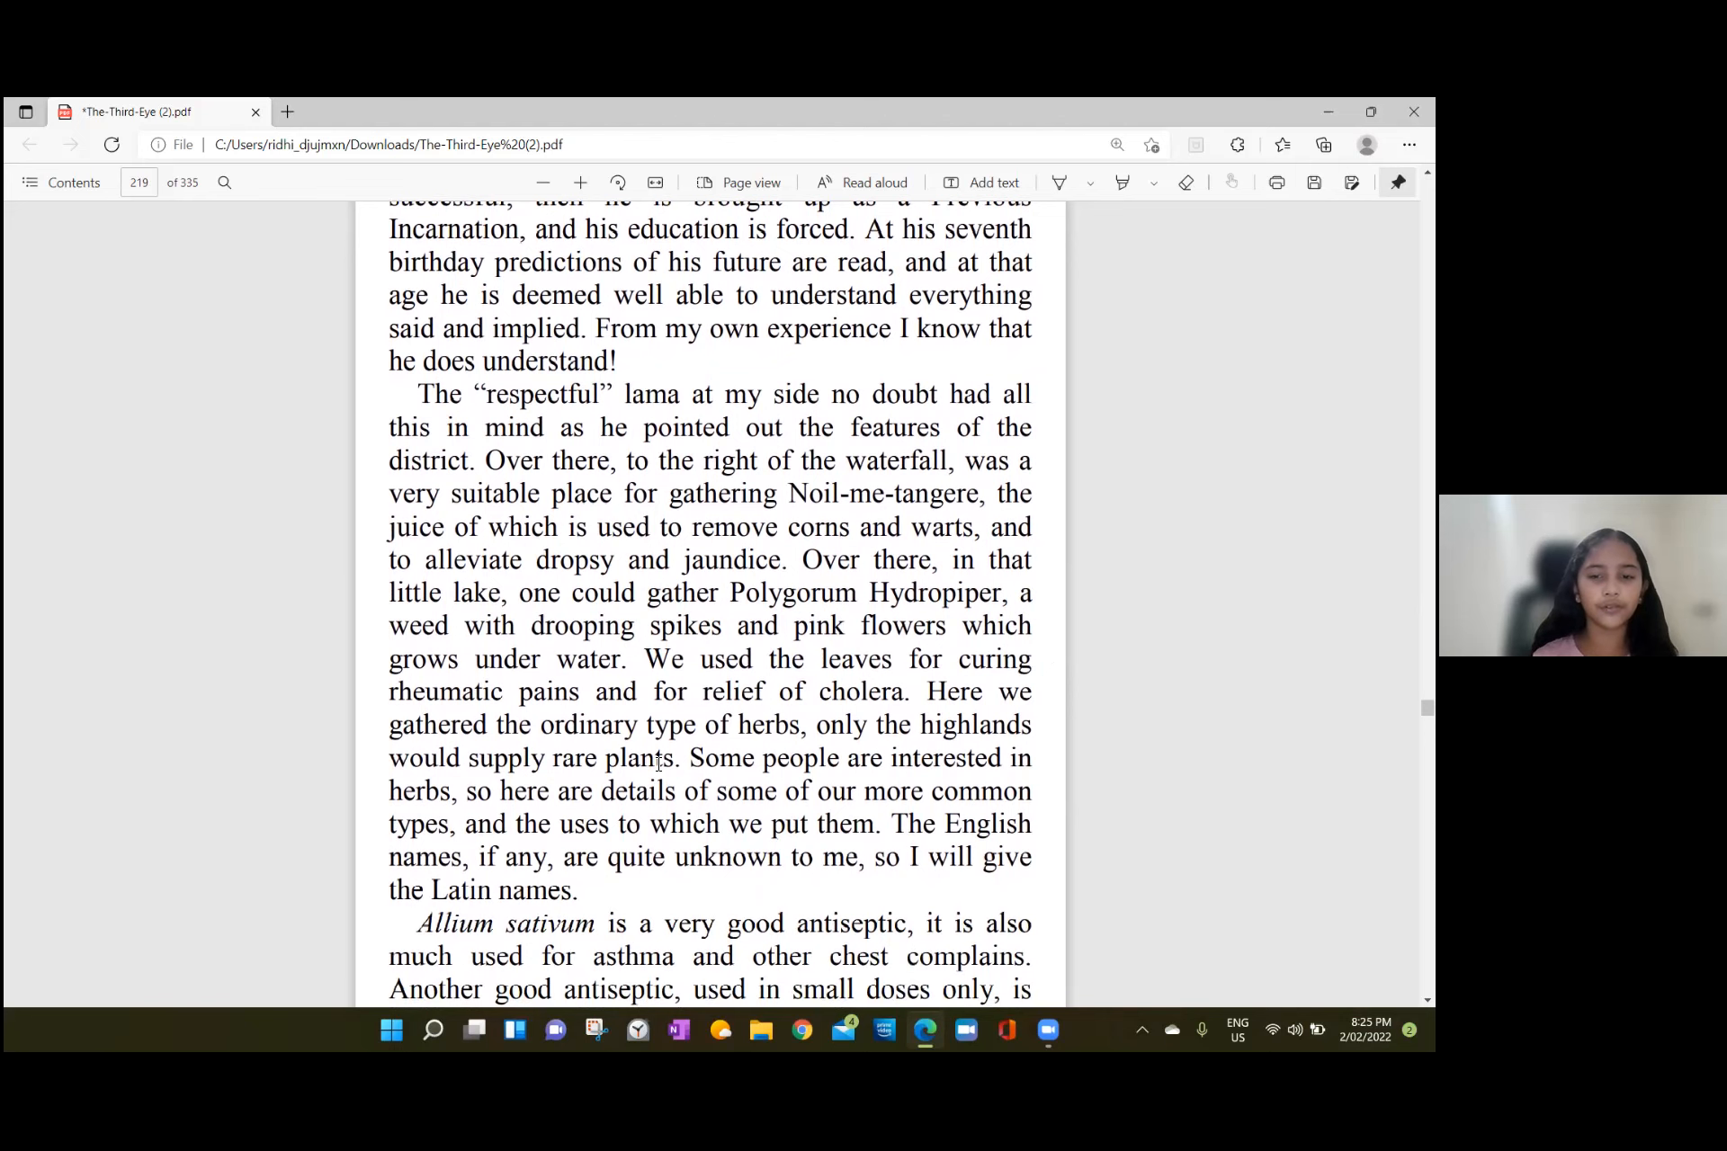
{"action": "scroll", "coordinate": [658, 764], "scroll_direction": "down", "scroll_amount": 1}
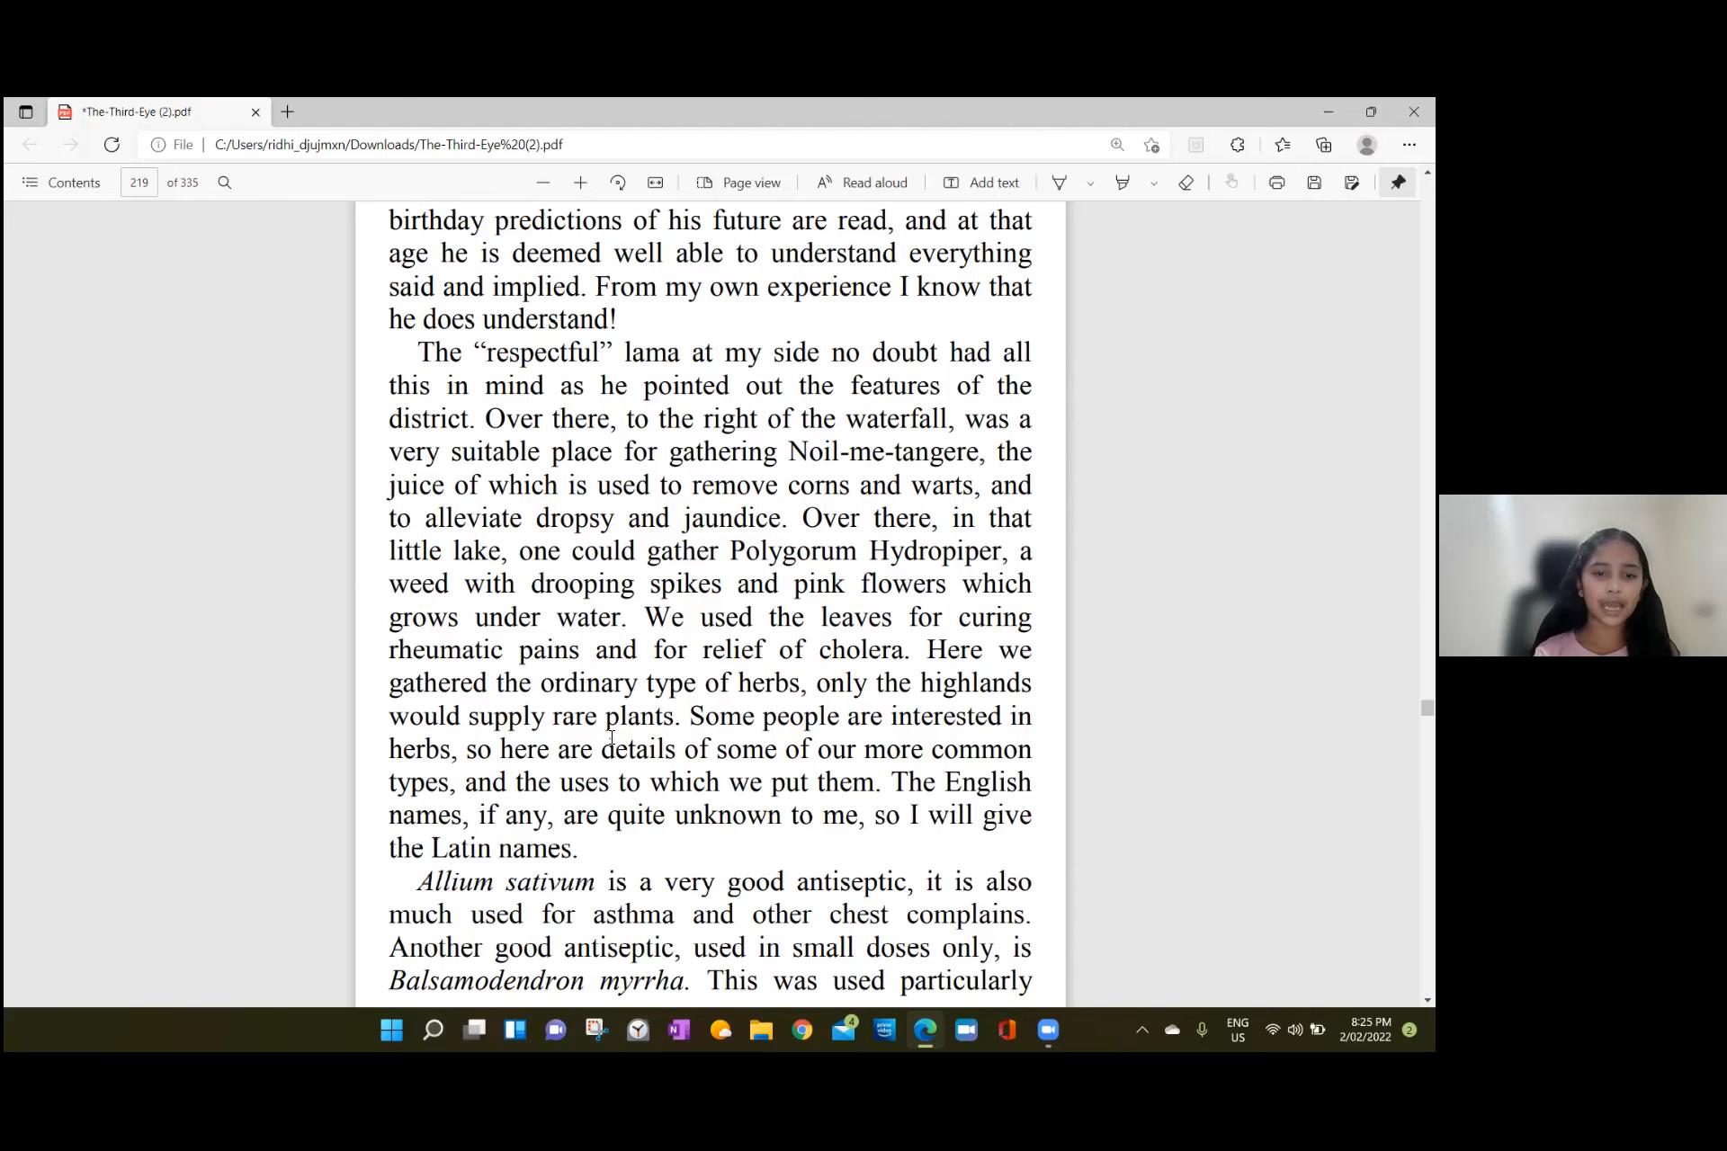
{"action": "scroll", "coordinate": [683, 712], "scroll_direction": "down", "scroll_amount": 1}
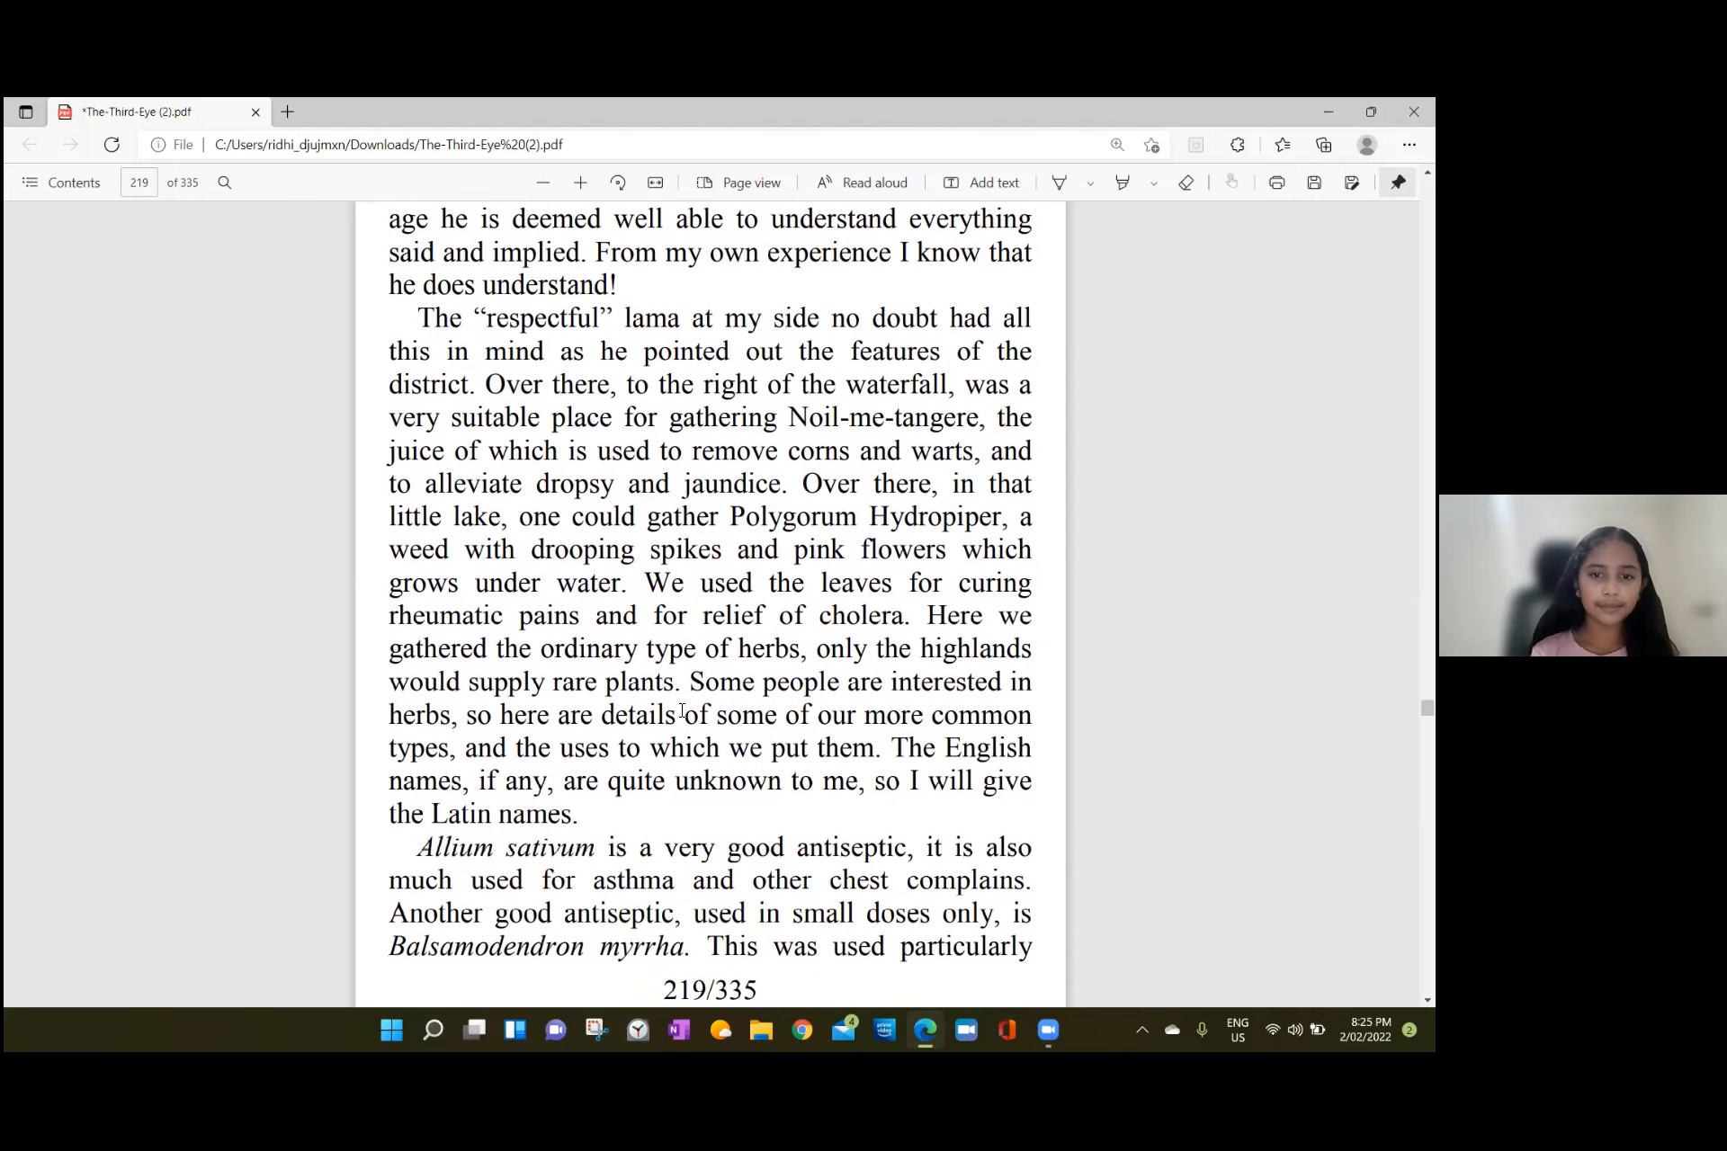
{"action": "scroll", "coordinate": [683, 711], "scroll_direction": "up", "scroll_amount": 1}
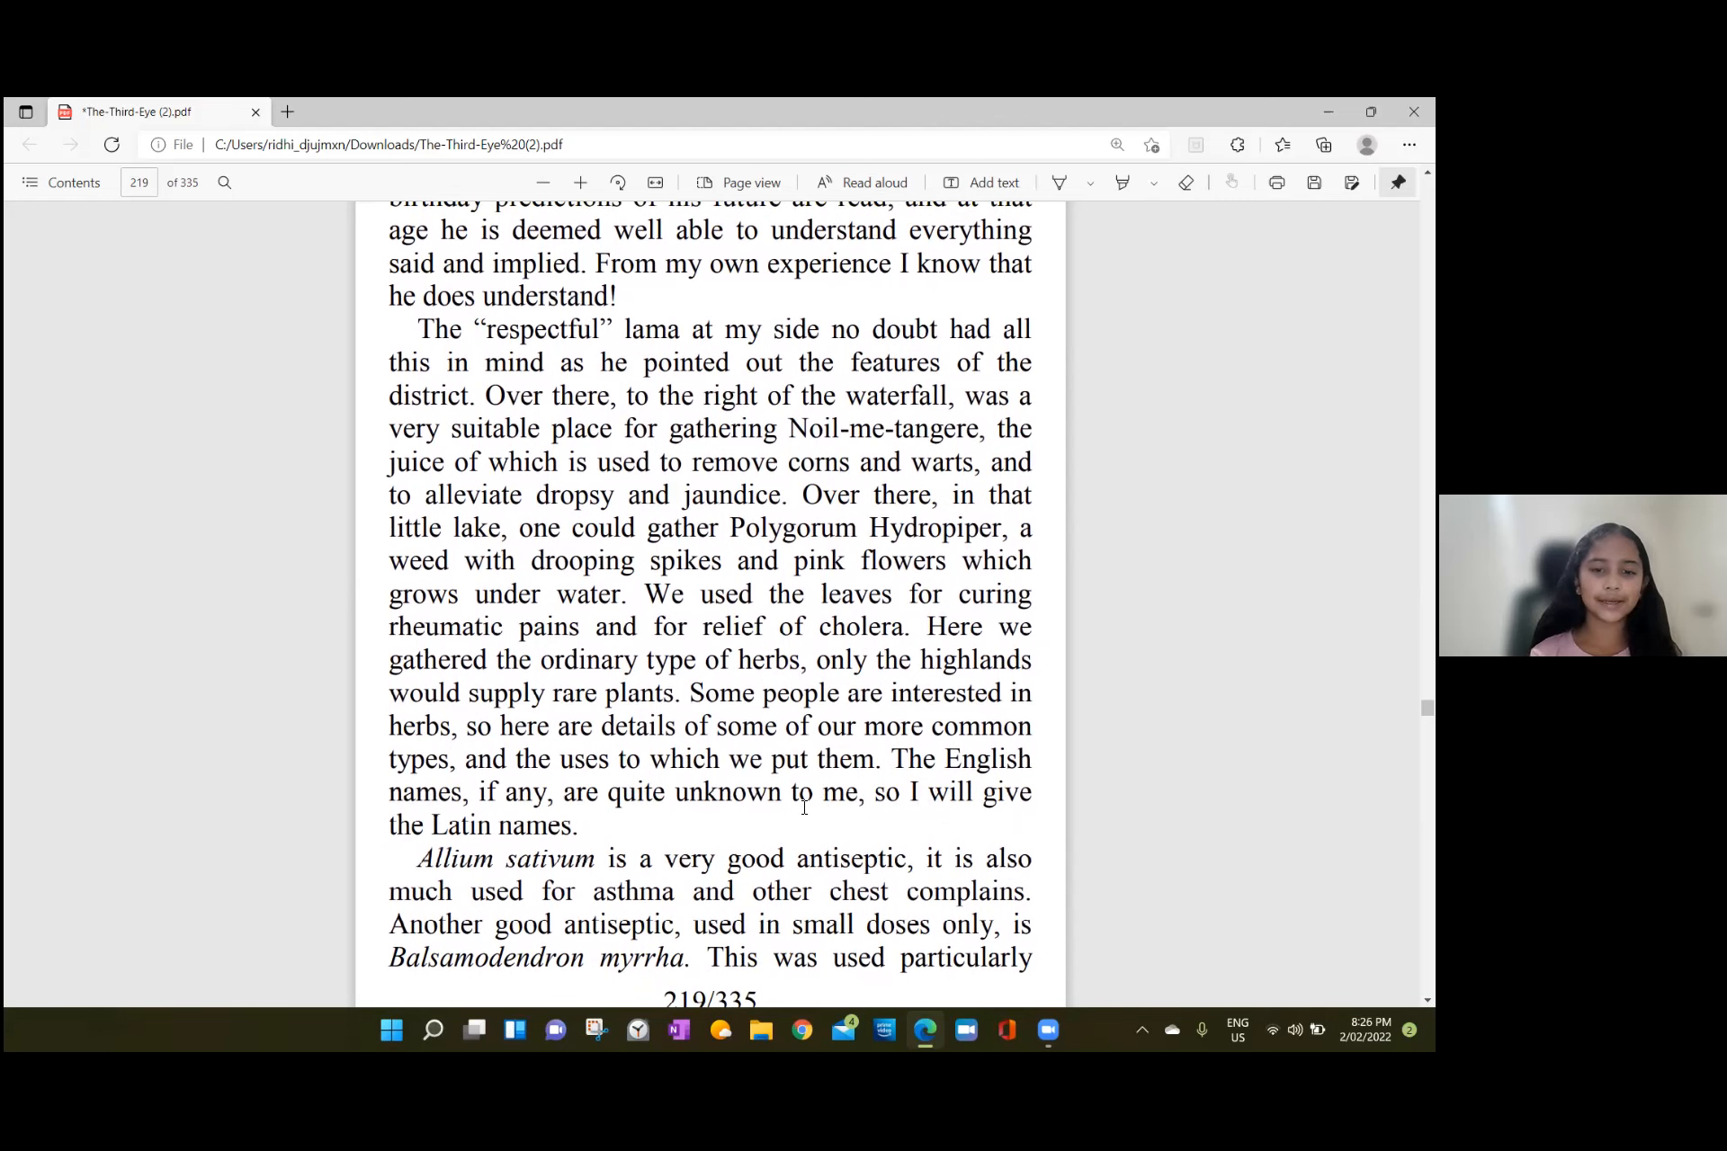
{"action": "scroll", "coordinate": [532, 819], "scroll_direction": "down", "scroll_amount": 3}
{"action": "scroll", "coordinate": [533, 820], "scroll_direction": "down", "scroll_amount": 3}
{"action": "scroll", "coordinate": [533, 820], "scroll_direction": "down", "scroll_amount": 2}
{"action": "scroll", "coordinate": [532, 820], "scroll_direction": "down", "scroll_amount": 2}
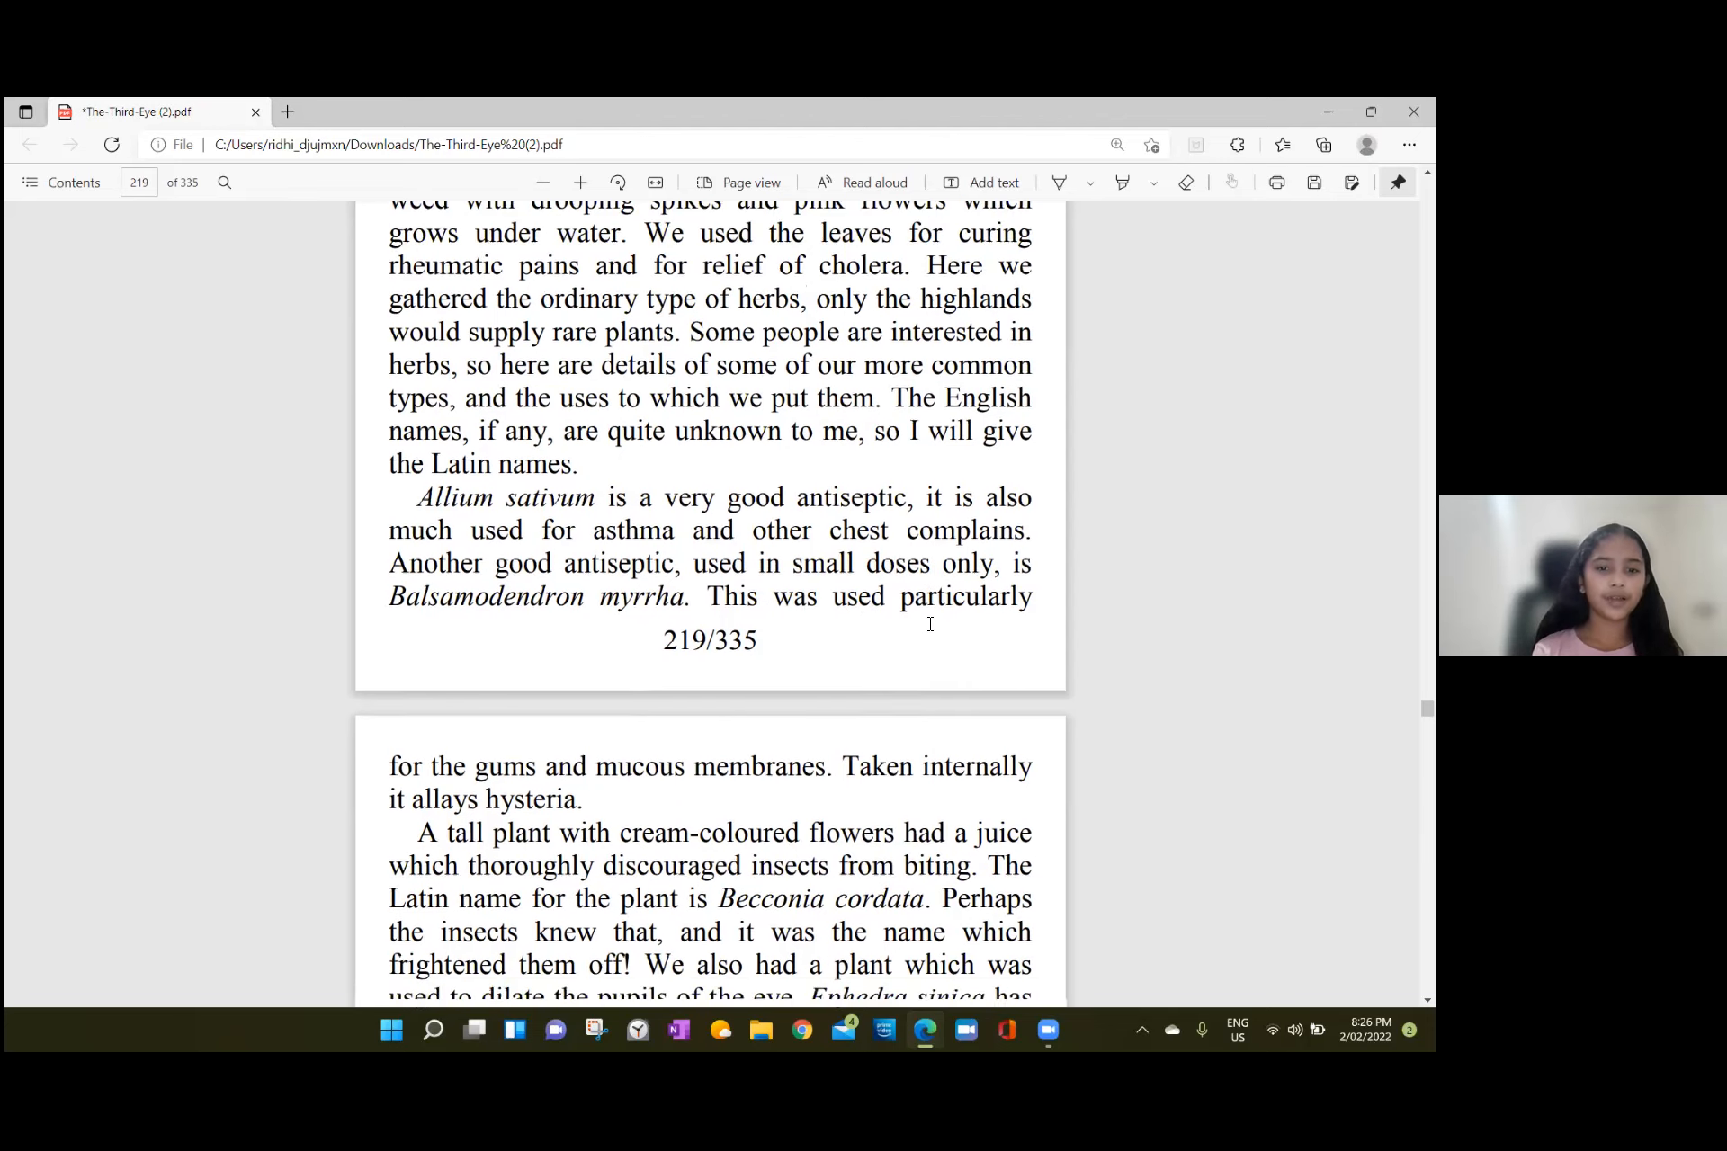
{"action": "scroll", "coordinate": [930, 625], "scroll_direction": "down", "scroll_amount": 3}
{"action": "scroll", "coordinate": [930, 624], "scroll_direction": "down", "scroll_amount": 2}
{"action": "scroll", "coordinate": [930, 624], "scroll_direction": "down", "scroll_amount": 2}
{"action": "scroll", "coordinate": [930, 624], "scroll_direction": "down", "scroll_amount": 1}
{"action": "scroll", "coordinate": [930, 625], "scroll_direction": "down", "scroll_amount": 2}
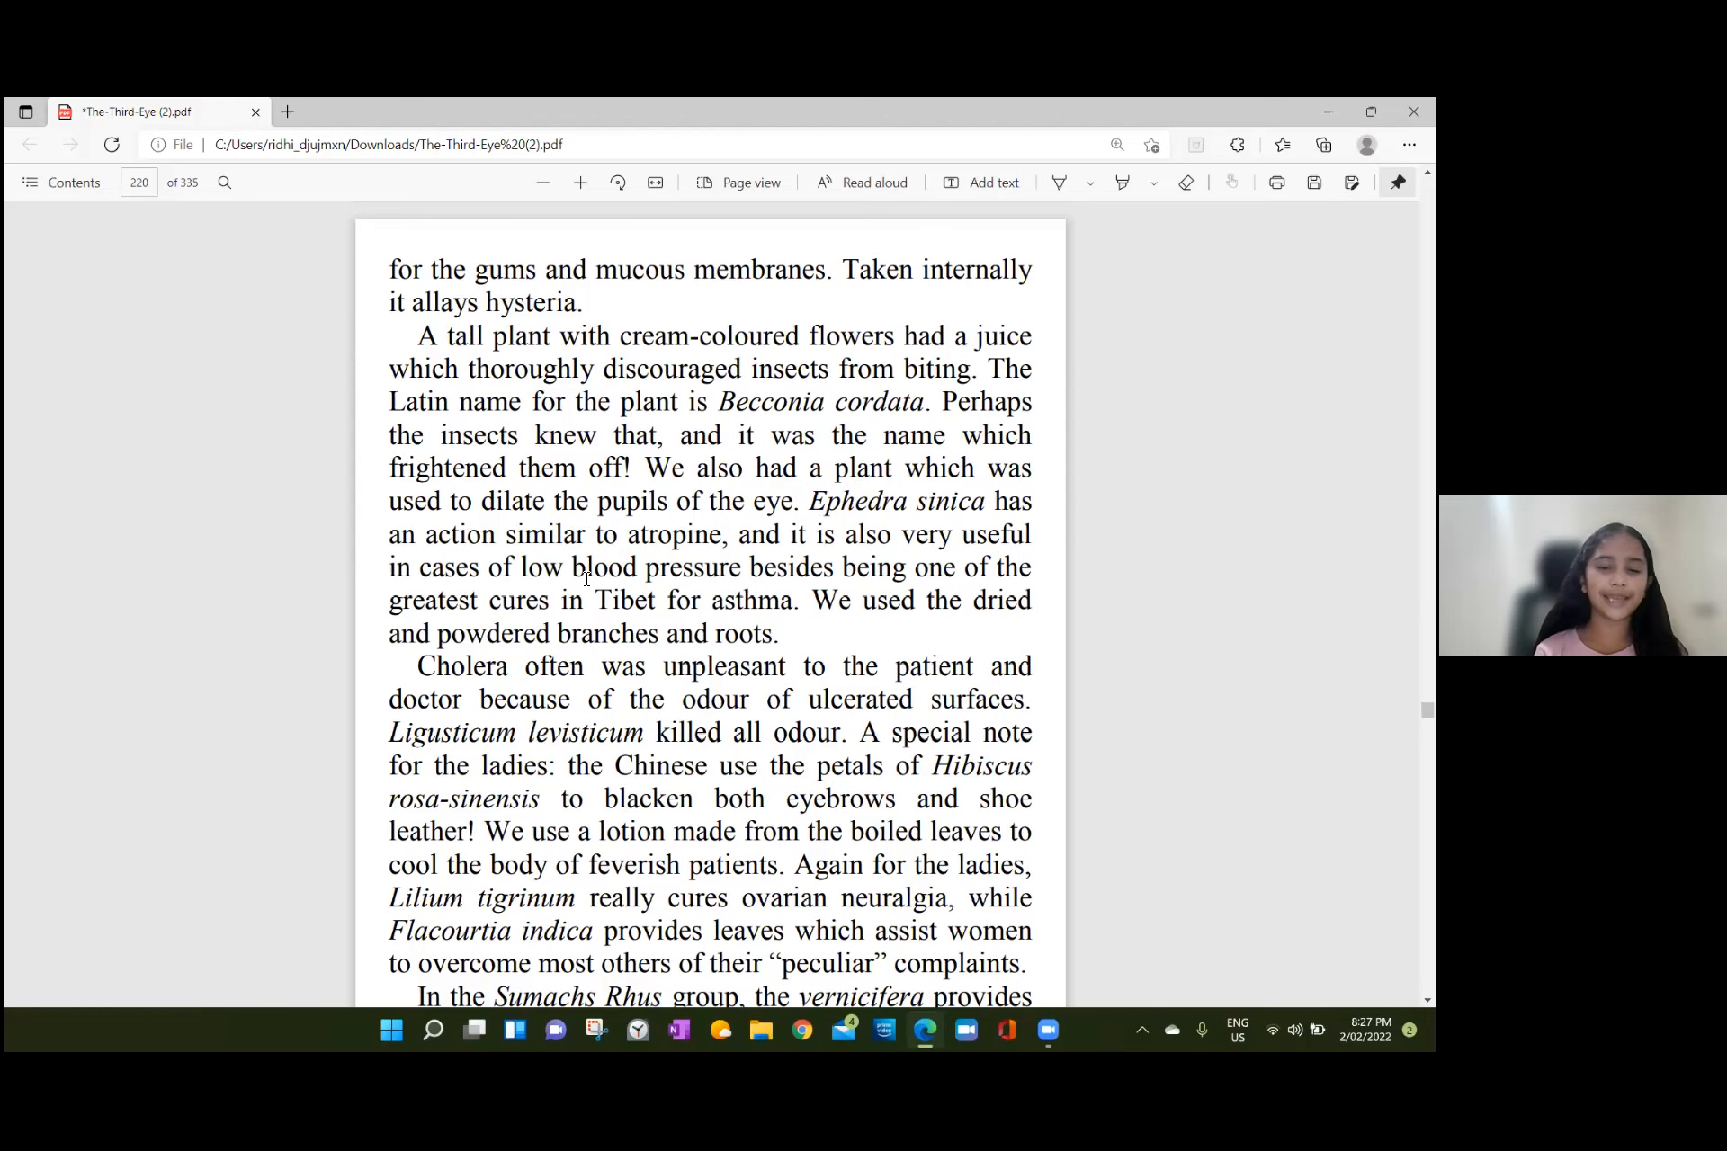
{"action": "scroll", "coordinate": [586, 575], "scroll_direction": "down", "scroll_amount": 1}
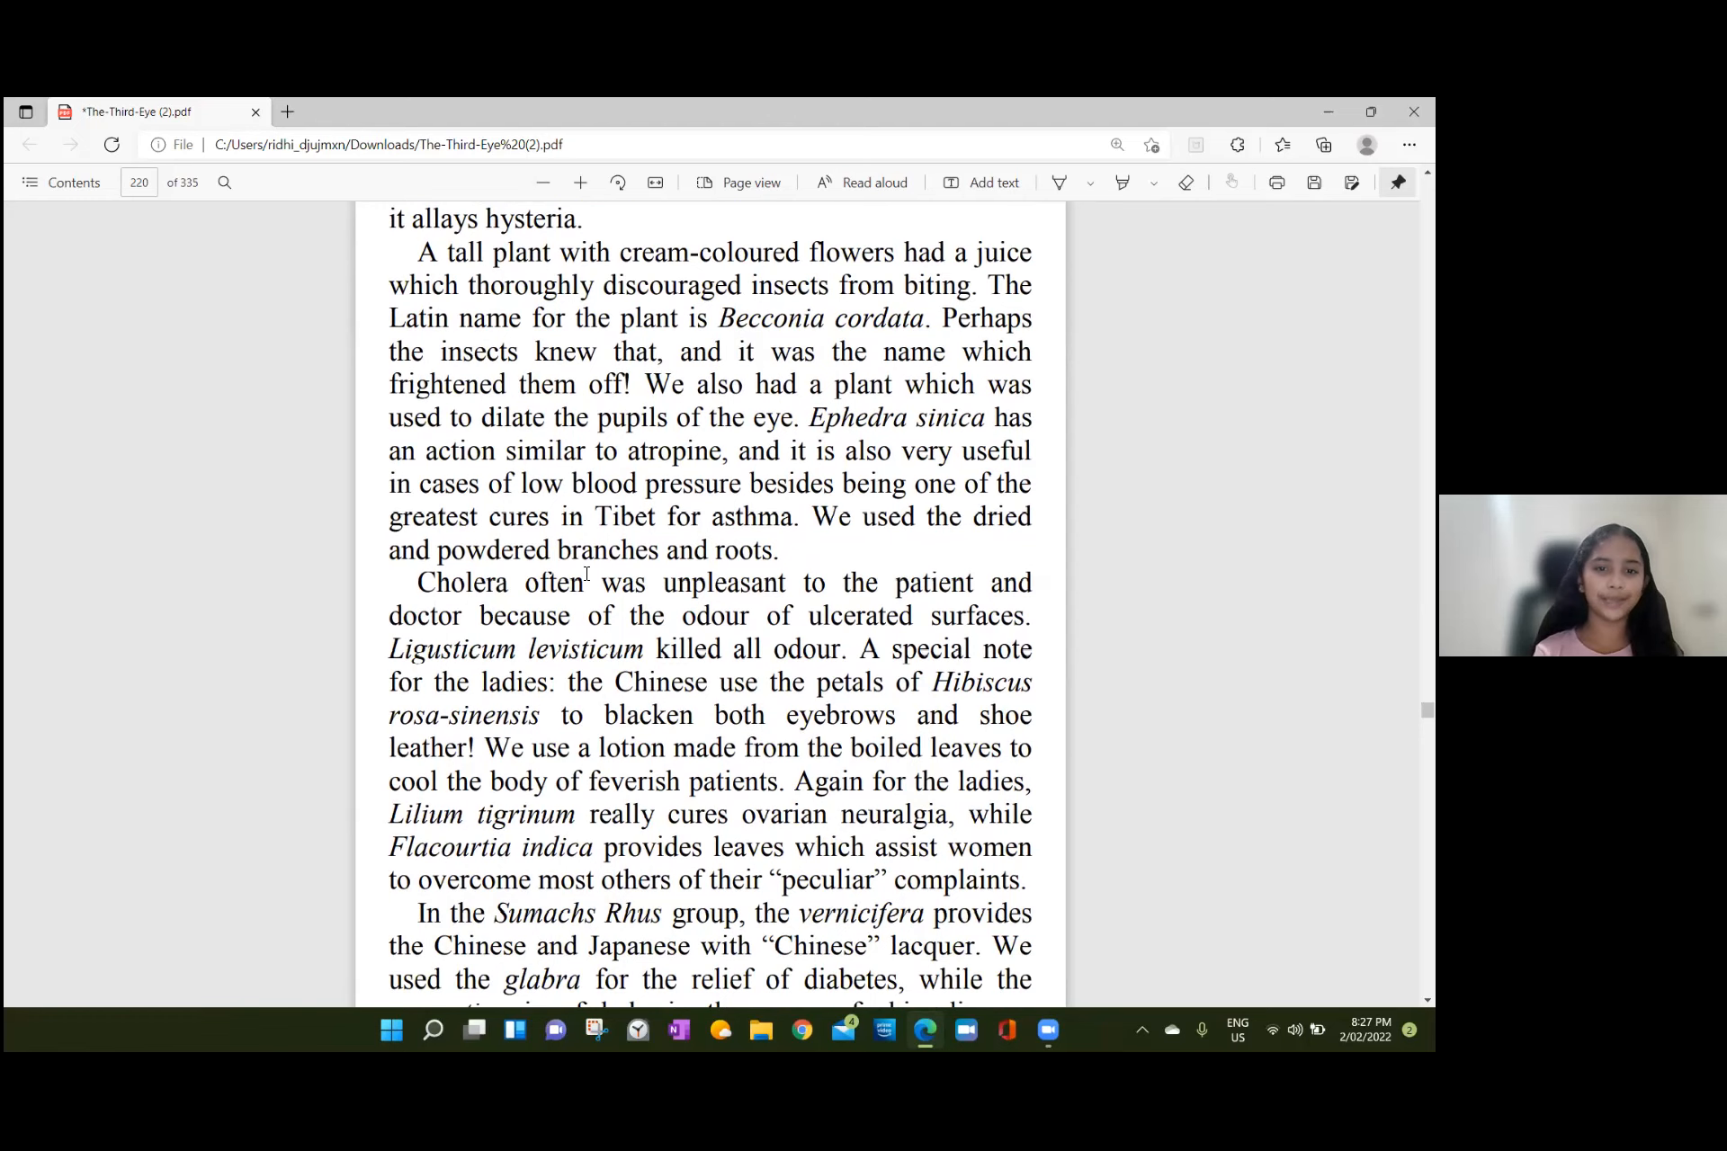
{"action": "scroll", "coordinate": [586, 575], "scroll_direction": "down", "scroll_amount": 1}
{"action": "scroll", "coordinate": [587, 575], "scroll_direction": "down", "scroll_amount": 1}
{"action": "scroll", "coordinate": [587, 575], "scroll_direction": "down", "scroll_amount": 1}
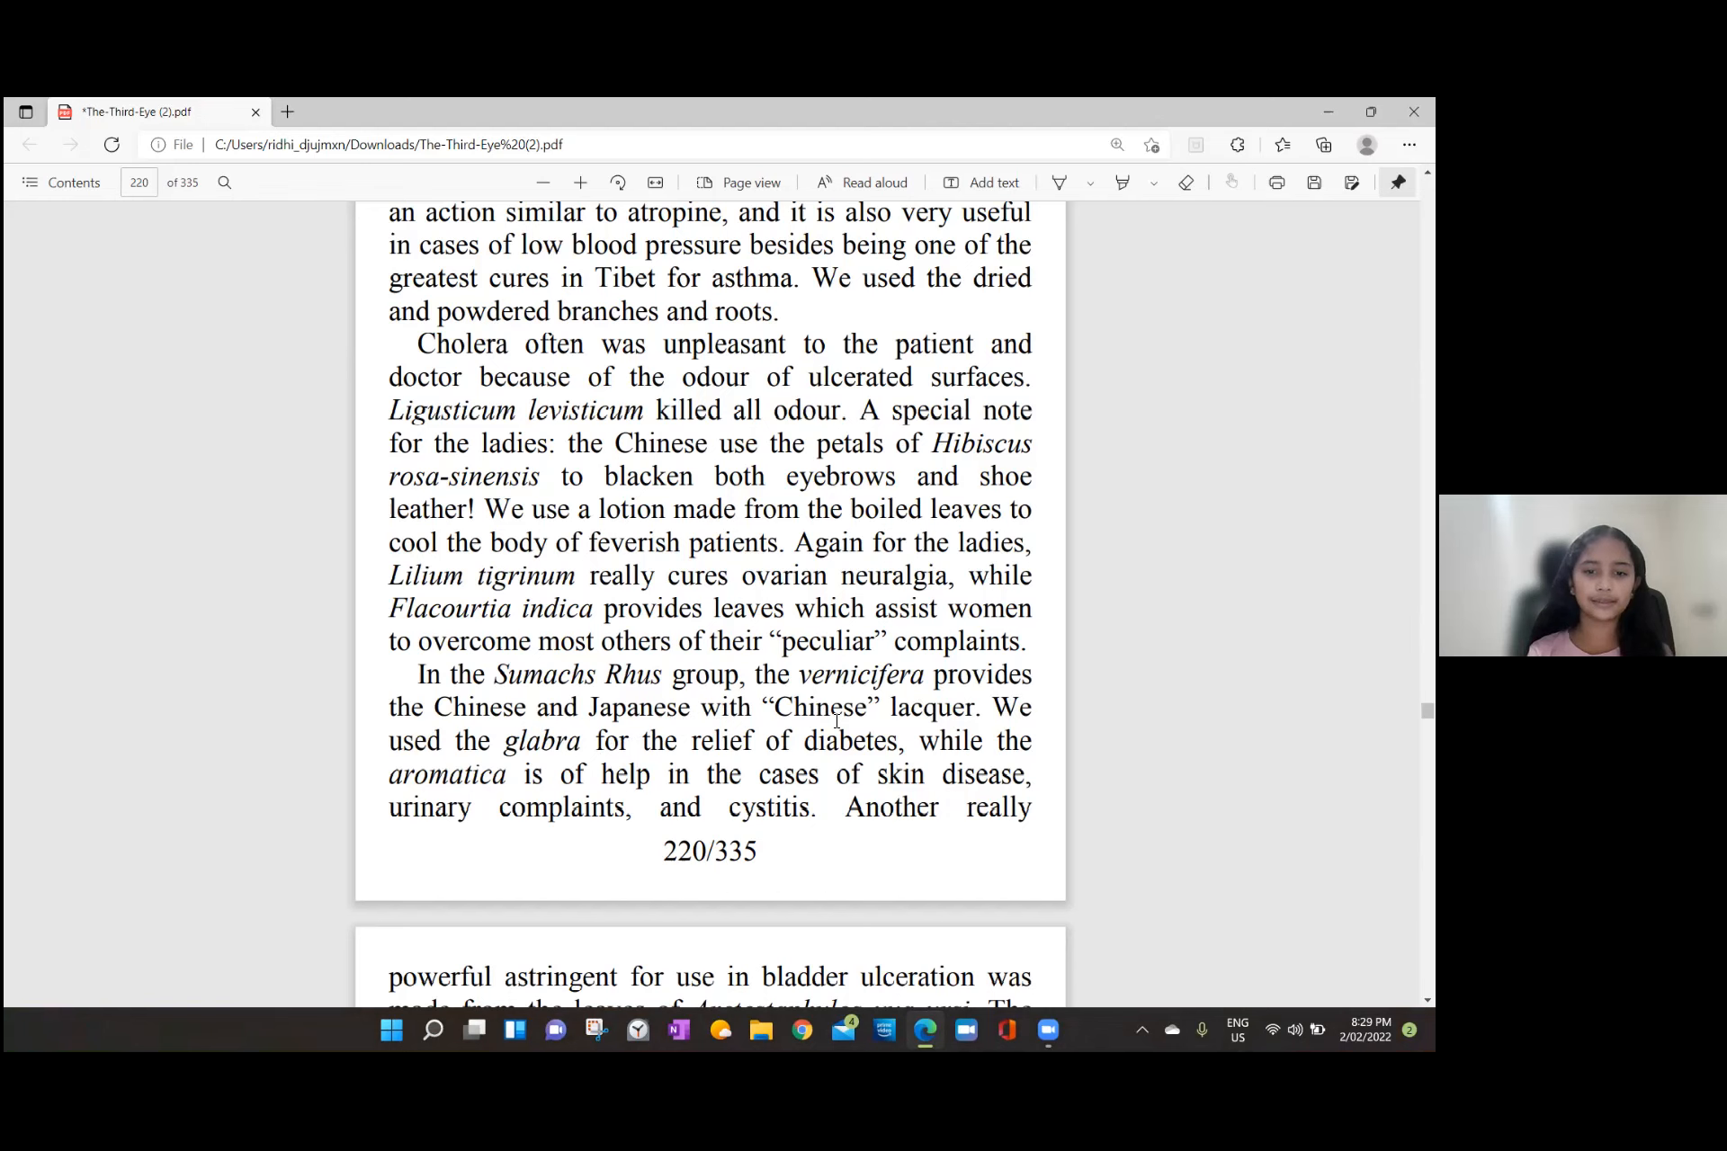
{"action": "scroll", "coordinate": [837, 723], "scroll_direction": "down", "scroll_amount": 3}
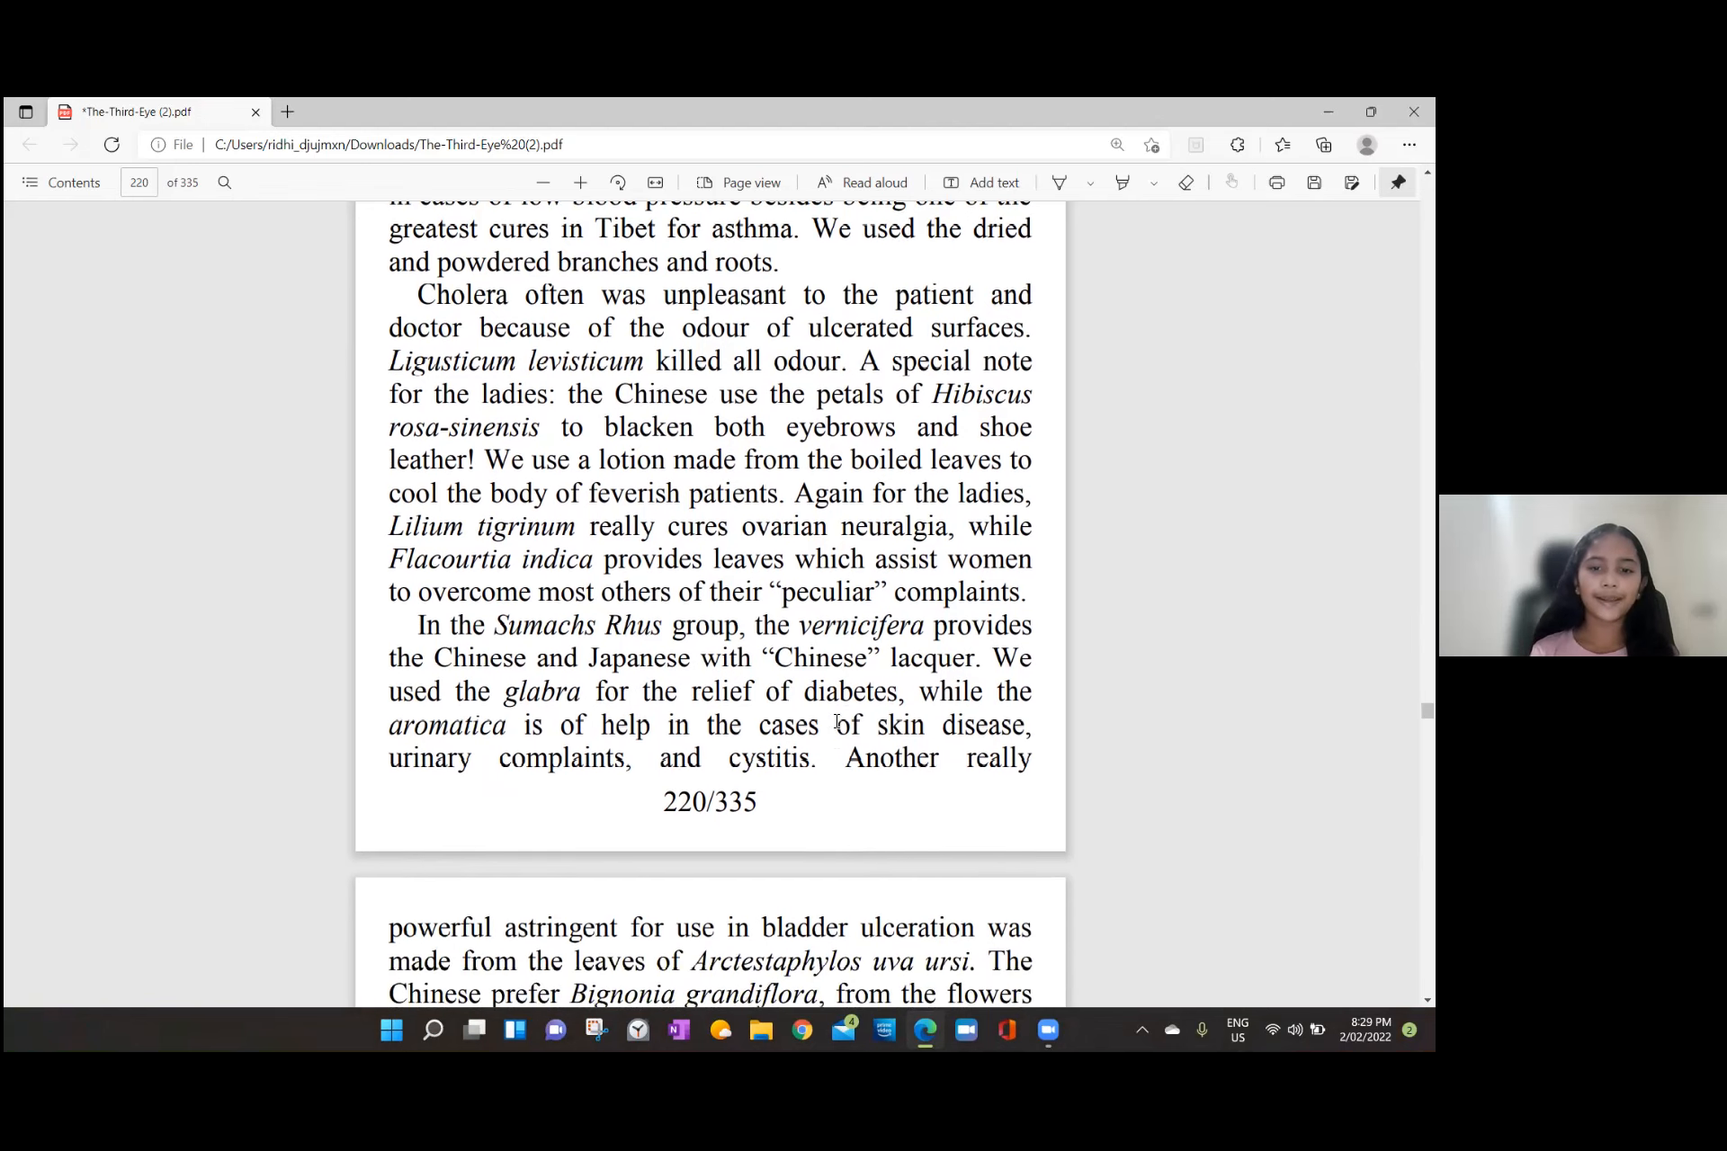
{"action": "scroll", "coordinate": [837, 722], "scroll_direction": "down", "scroll_amount": 3}
{"action": "scroll", "coordinate": [837, 723], "scroll_direction": "down", "scroll_amount": 2}
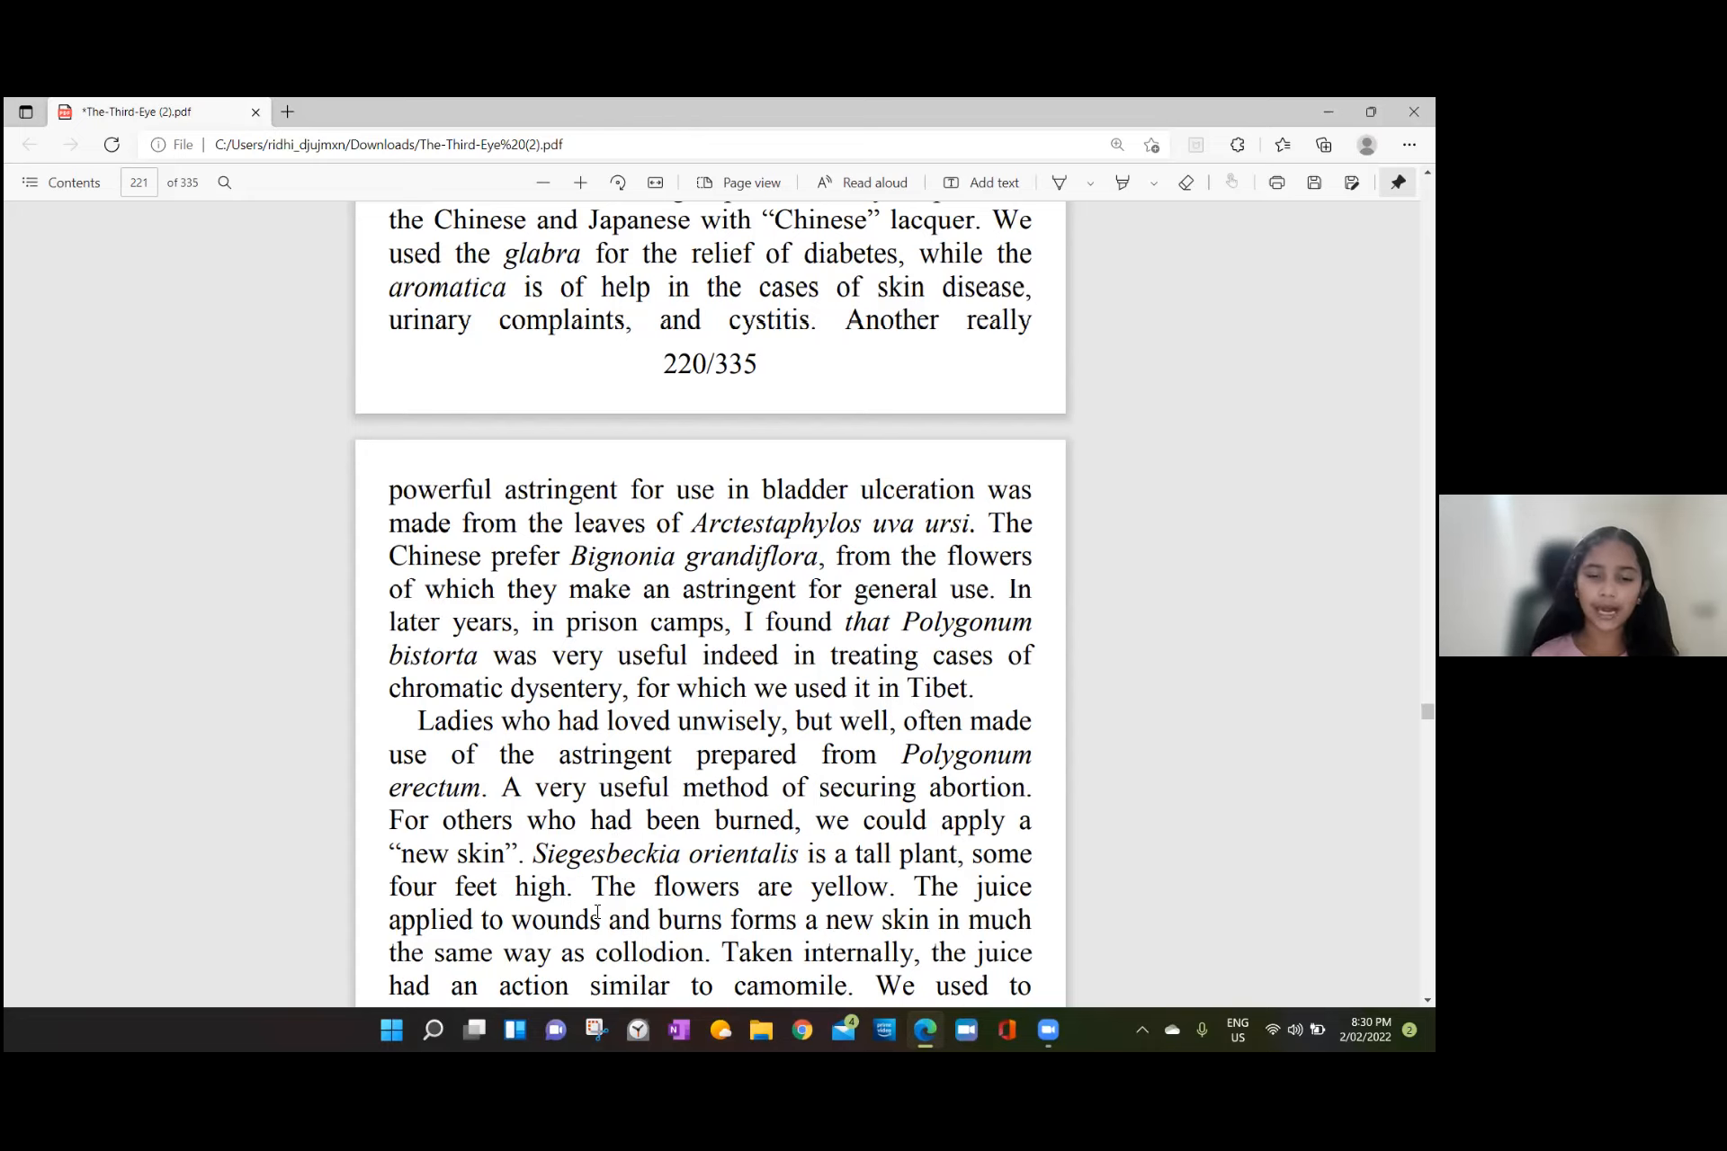
{"action": "scroll", "coordinate": [729, 906], "scroll_direction": "down", "scroll_amount": 1}
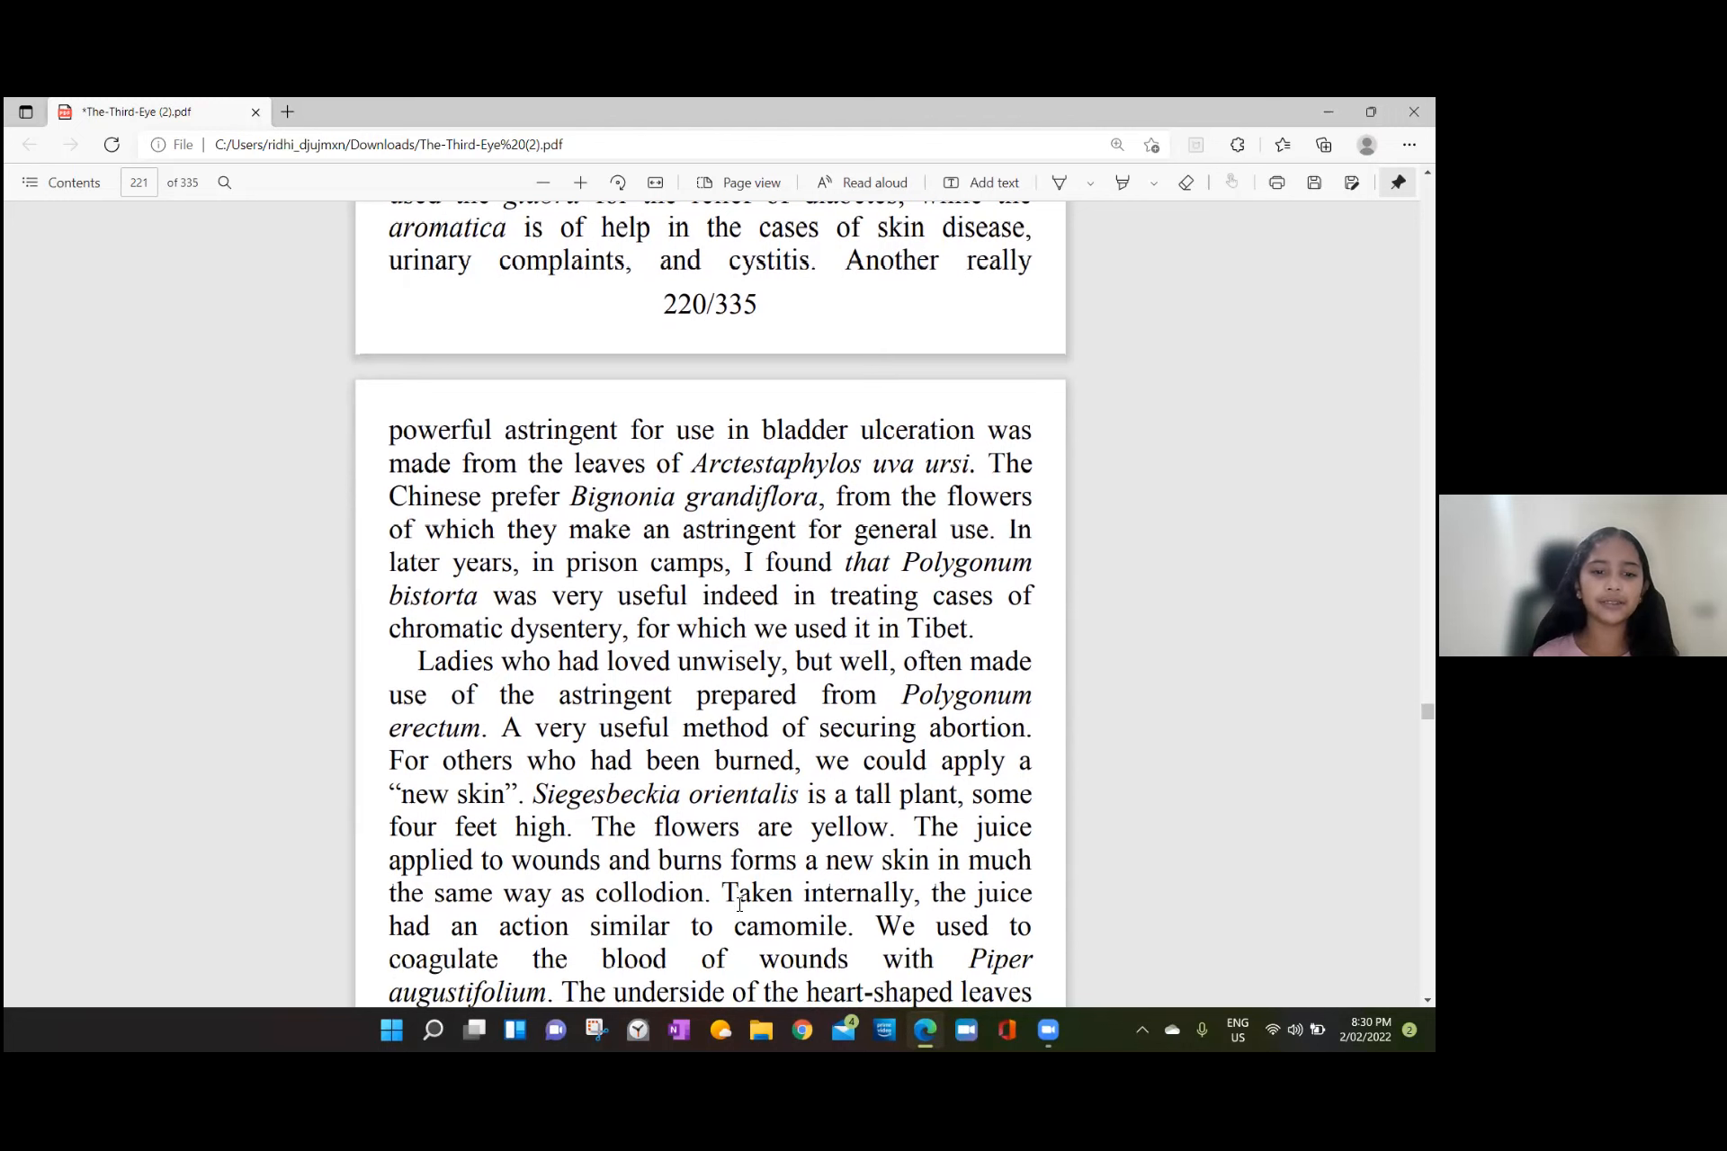
{"action": "scroll", "coordinate": [739, 906], "scroll_direction": "down", "scroll_amount": 2}
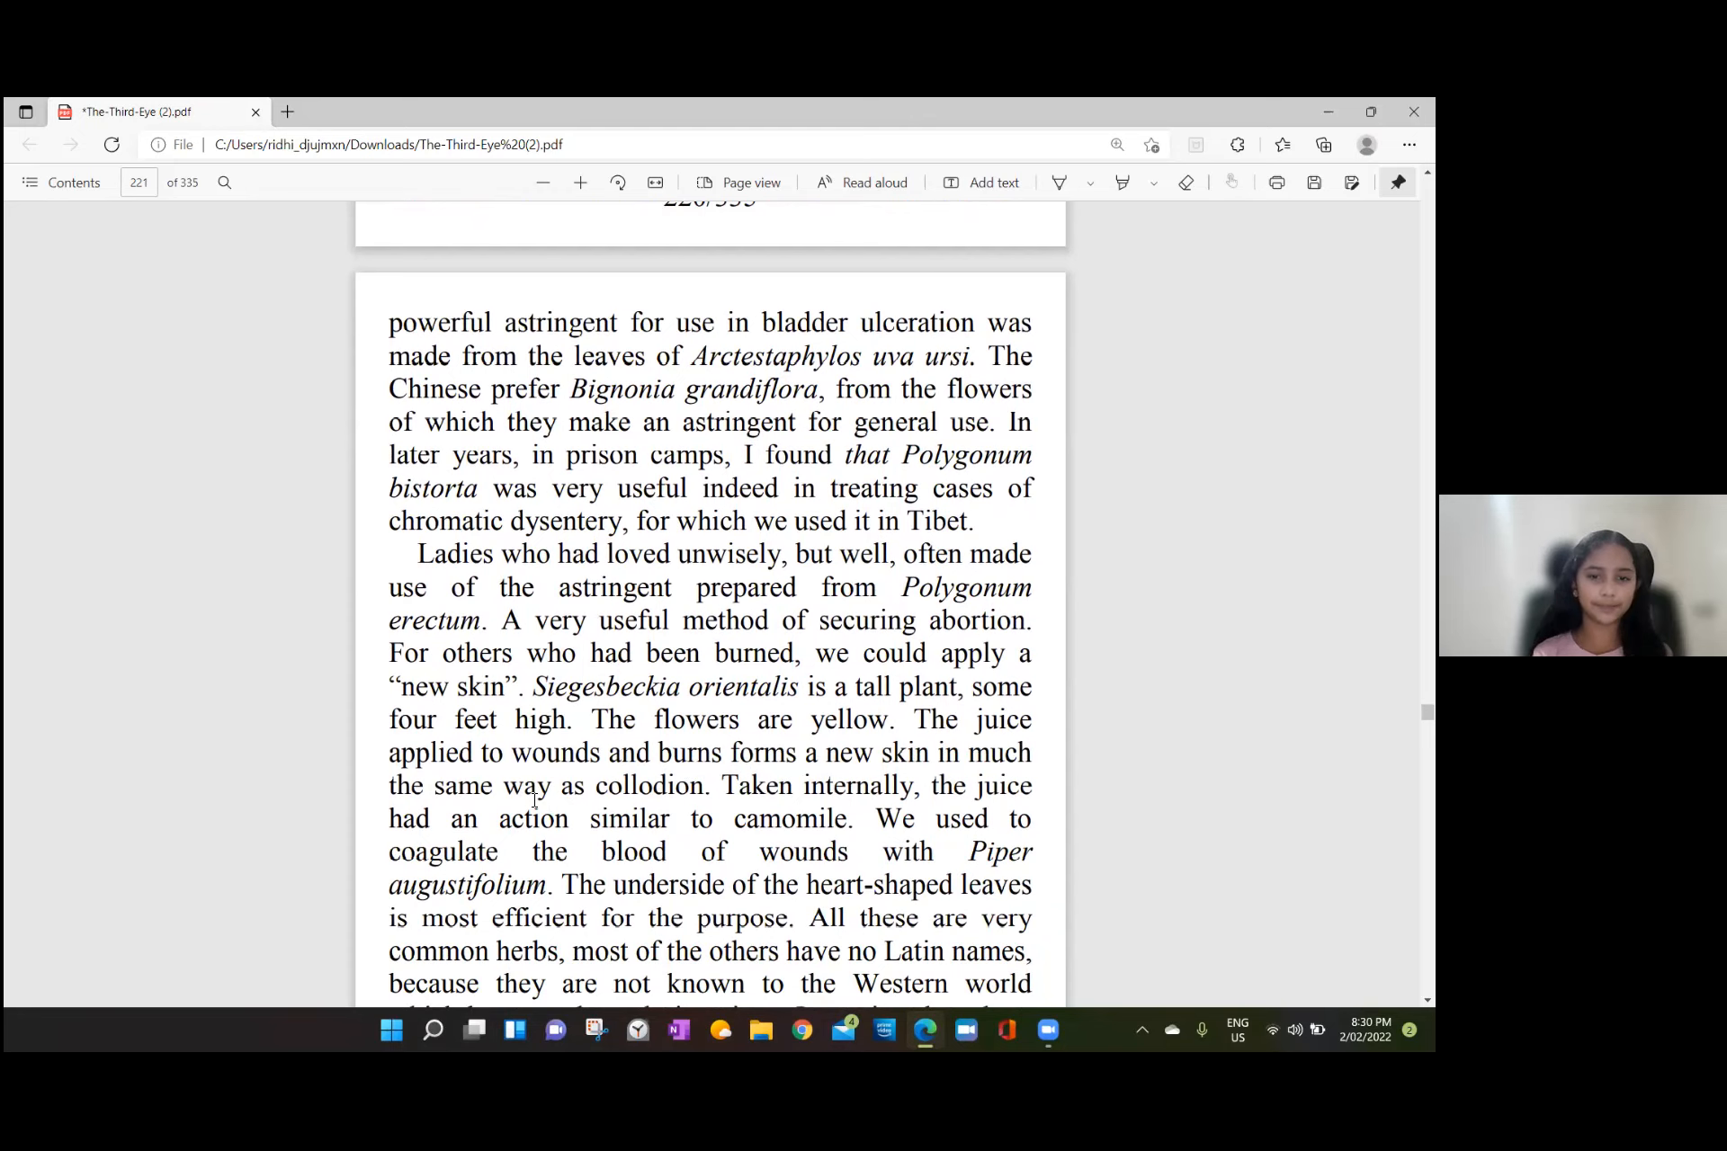
{"action": "scroll", "coordinate": [535, 800], "scroll_direction": "down", "scroll_amount": 1}
{"action": "scroll", "coordinate": [535, 800], "scroll_direction": "down", "scroll_amount": 3}
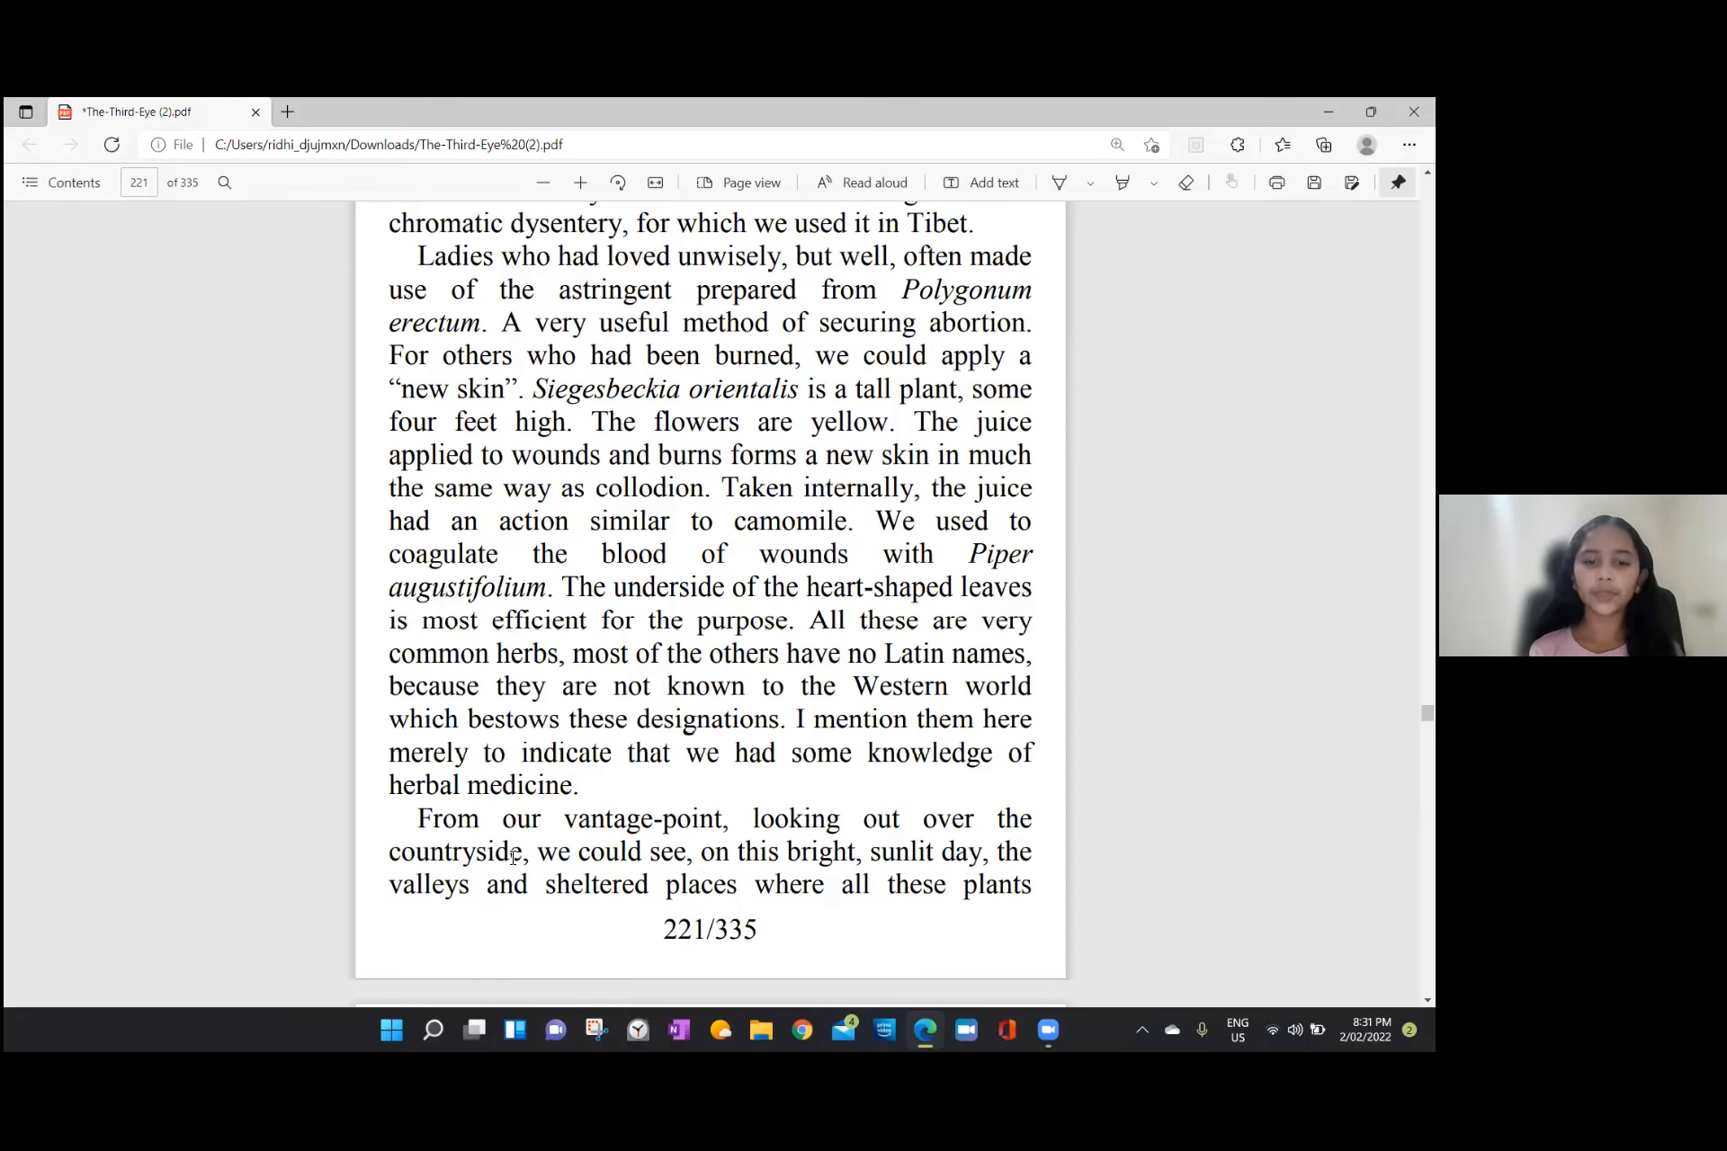
{"action": "scroll", "coordinate": [699, 835], "scroll_direction": "down", "scroll_amount": 1}
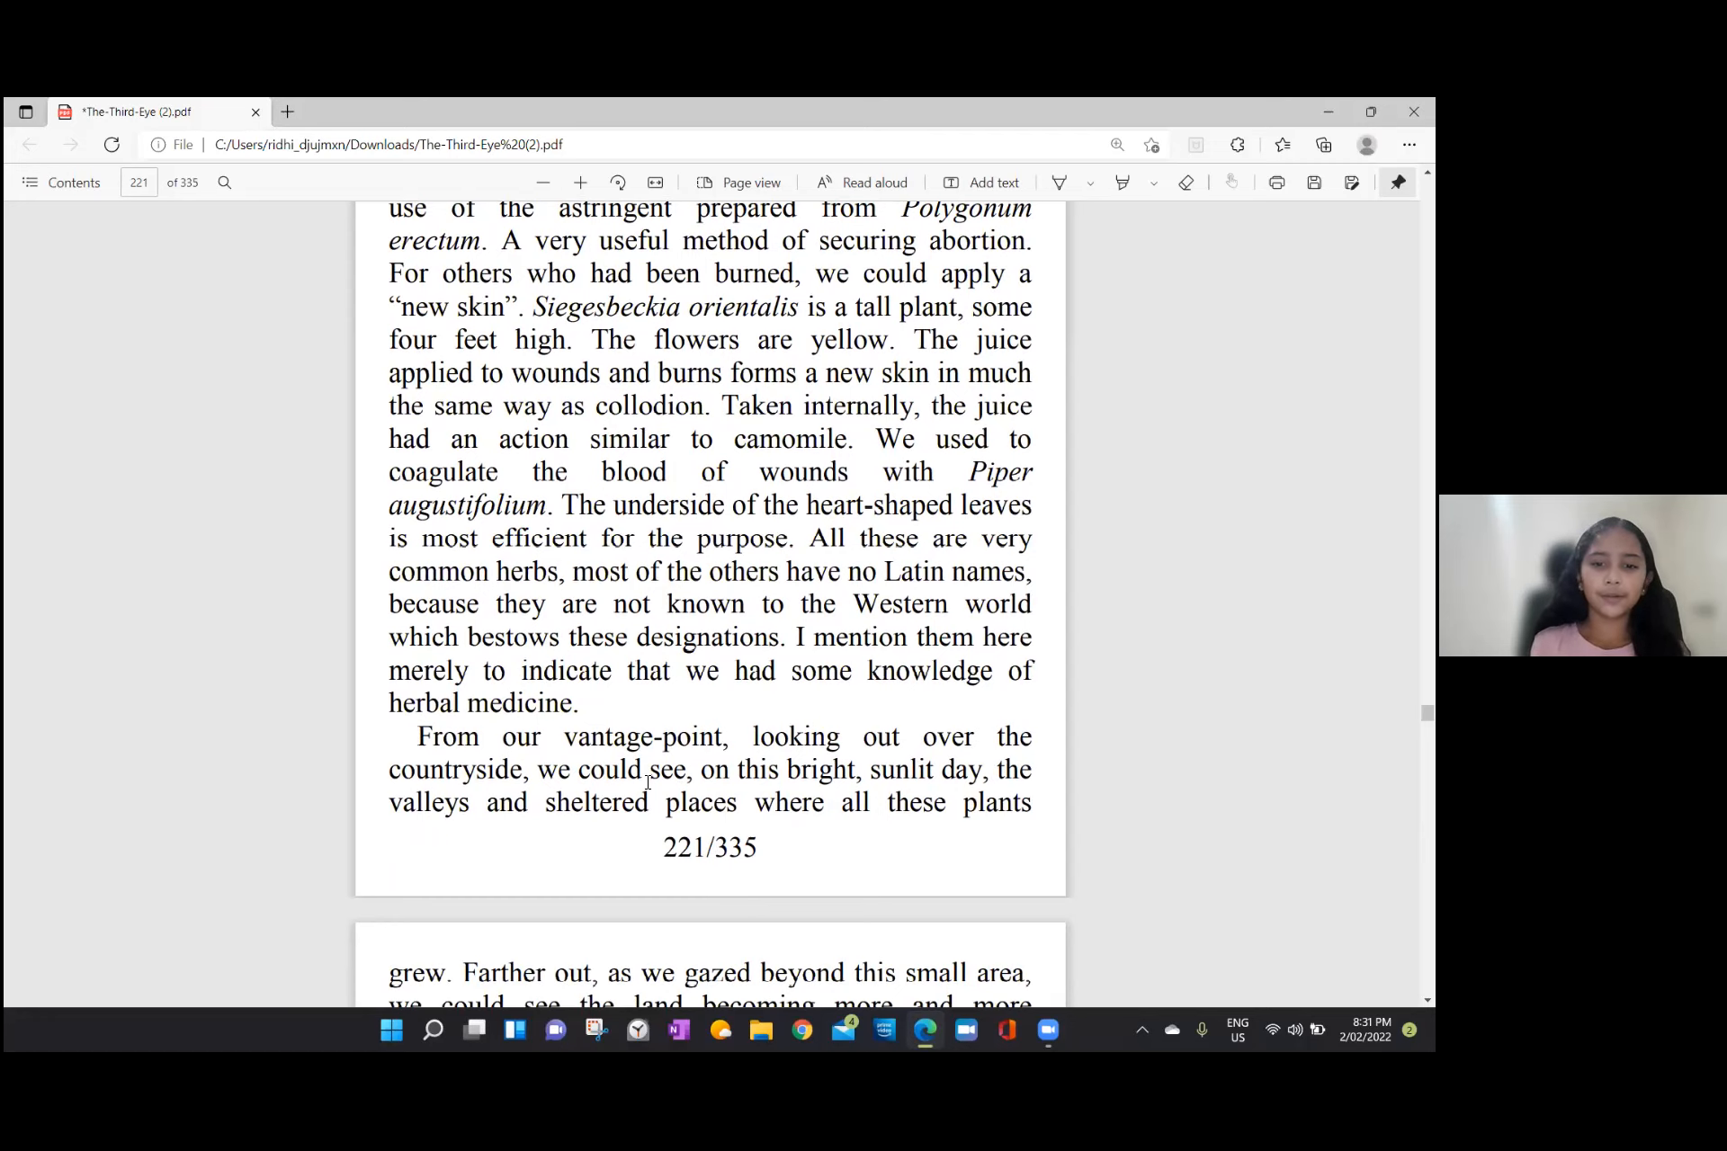
{"action": "scroll", "coordinate": [648, 779], "scroll_direction": "down", "scroll_amount": 3}
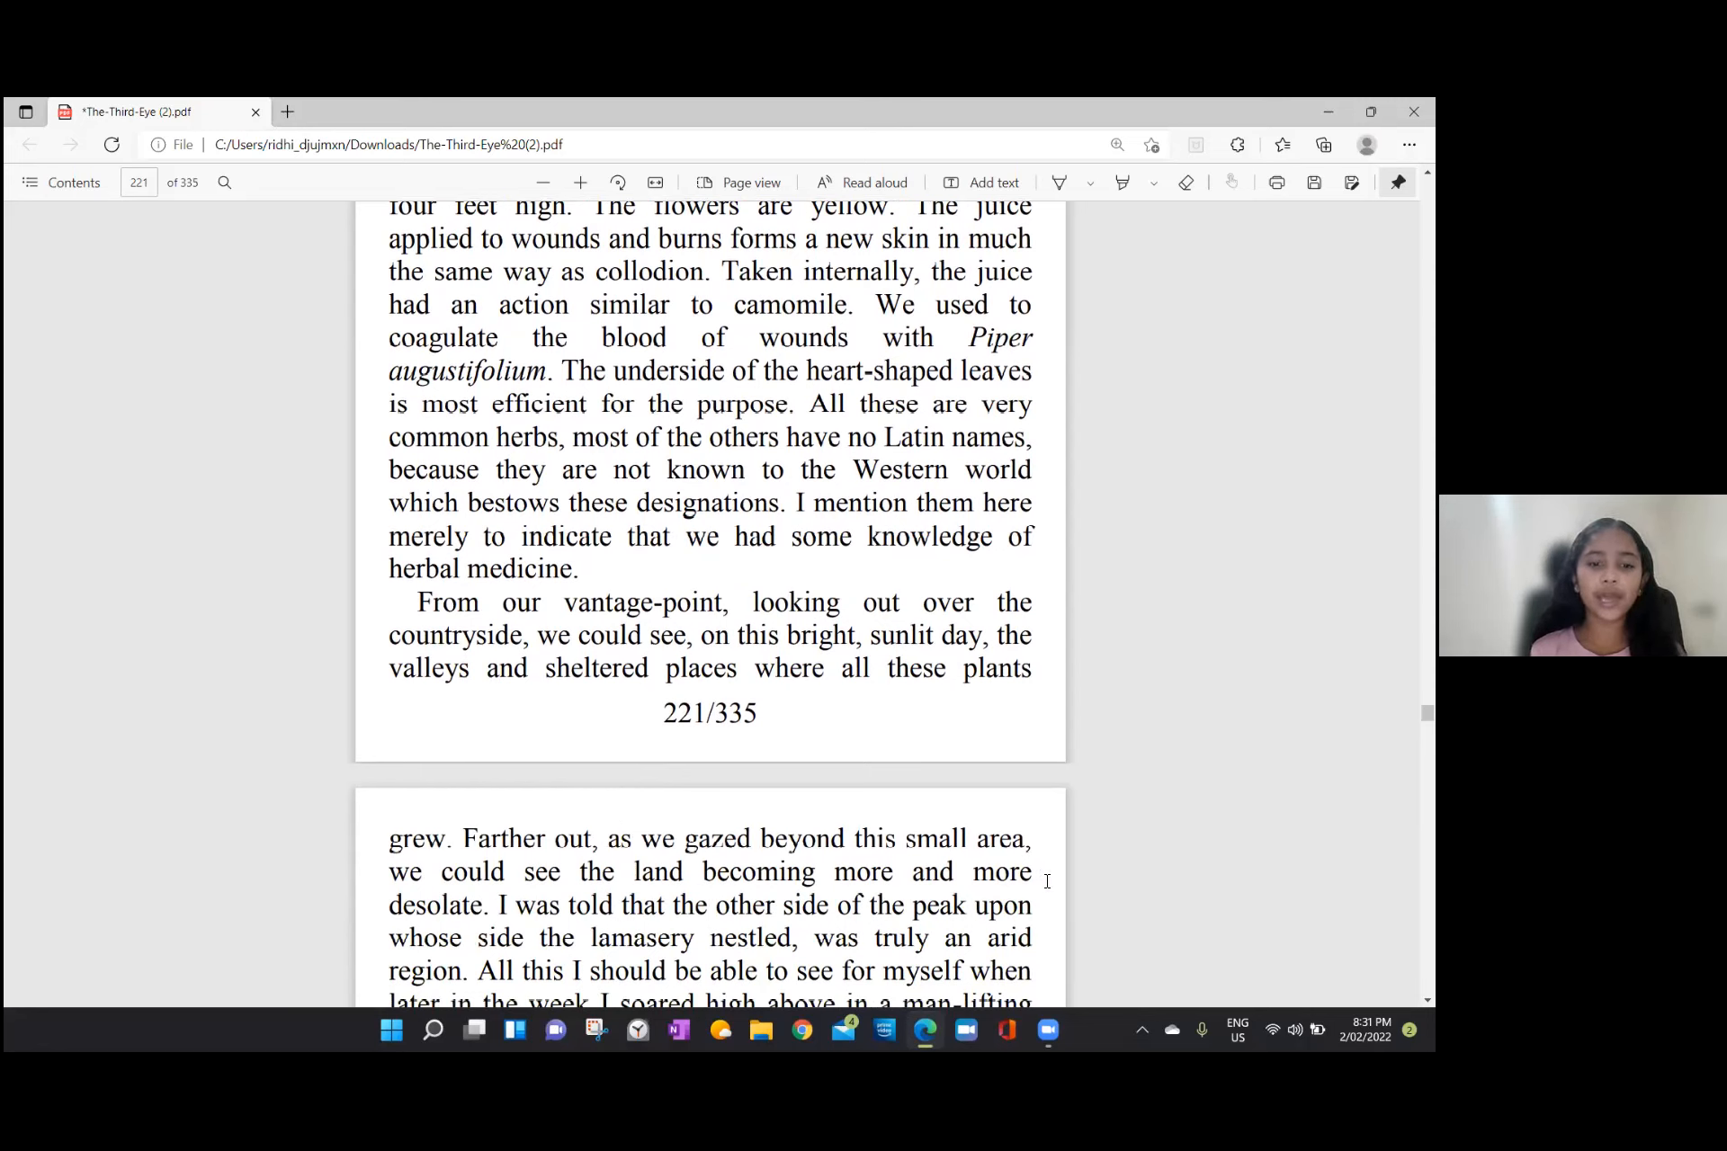
{"action": "scroll", "coordinate": [521, 914], "scroll_direction": "down", "scroll_amount": 1}
{"action": "scroll", "coordinate": [521, 914], "scroll_direction": "down", "scroll_amount": 2}
{"action": "scroll", "coordinate": [520, 914], "scroll_direction": "down", "scroll_amount": 2}
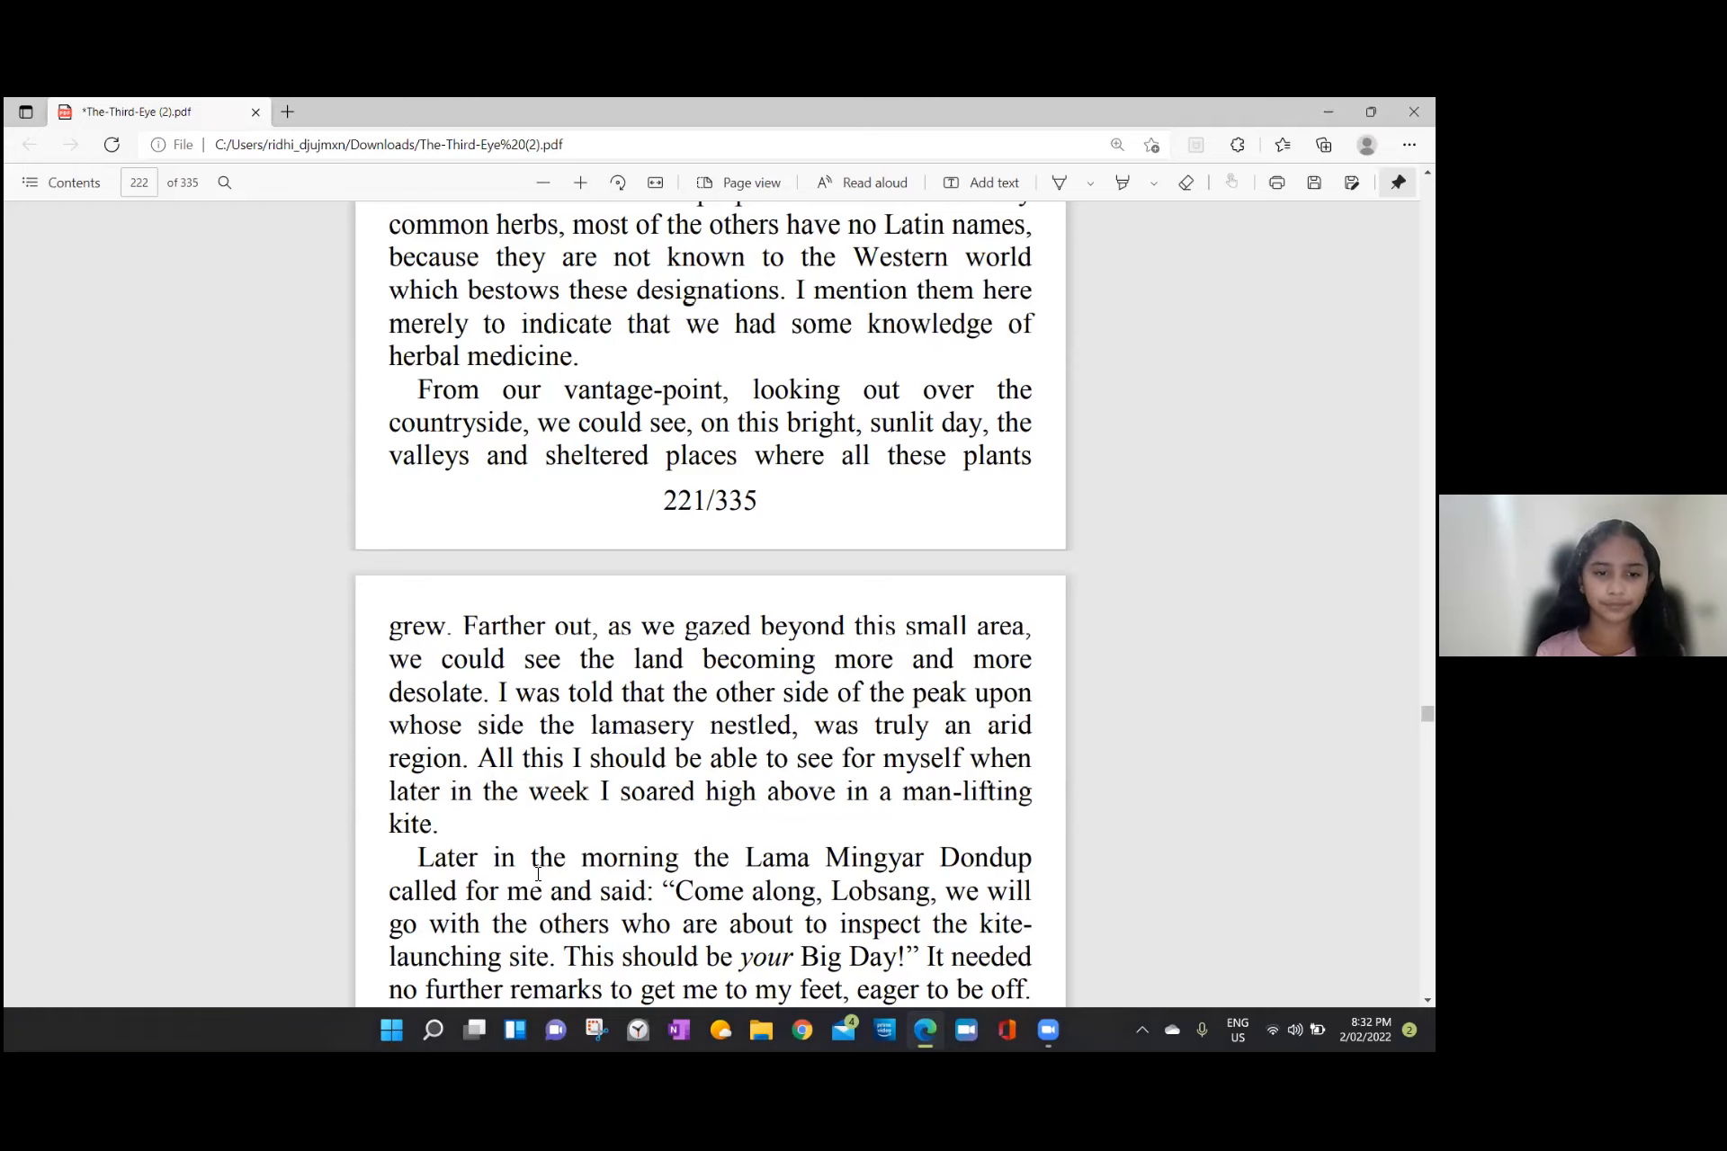
{"action": "scroll", "coordinate": [538, 873], "scroll_direction": "down", "scroll_amount": 2}
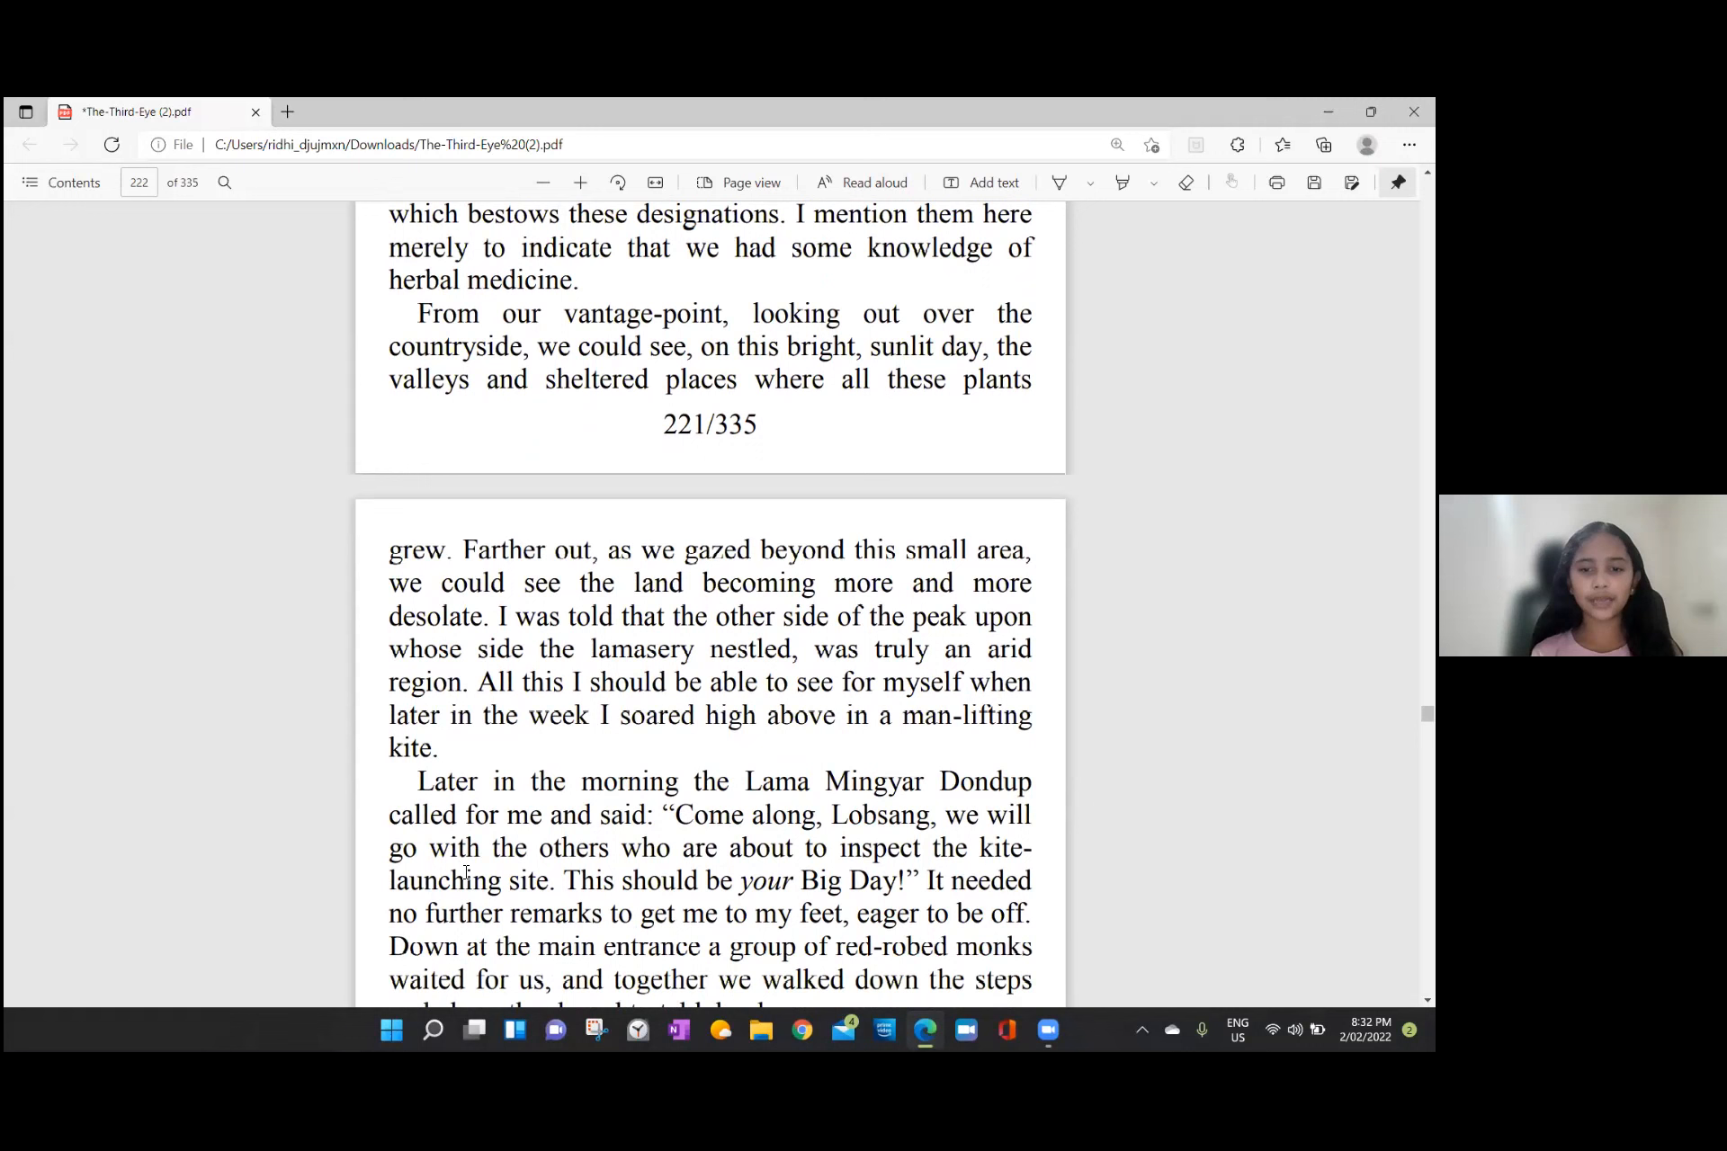
{"action": "scroll", "coordinate": [466, 874], "scroll_direction": "down", "scroll_amount": 1}
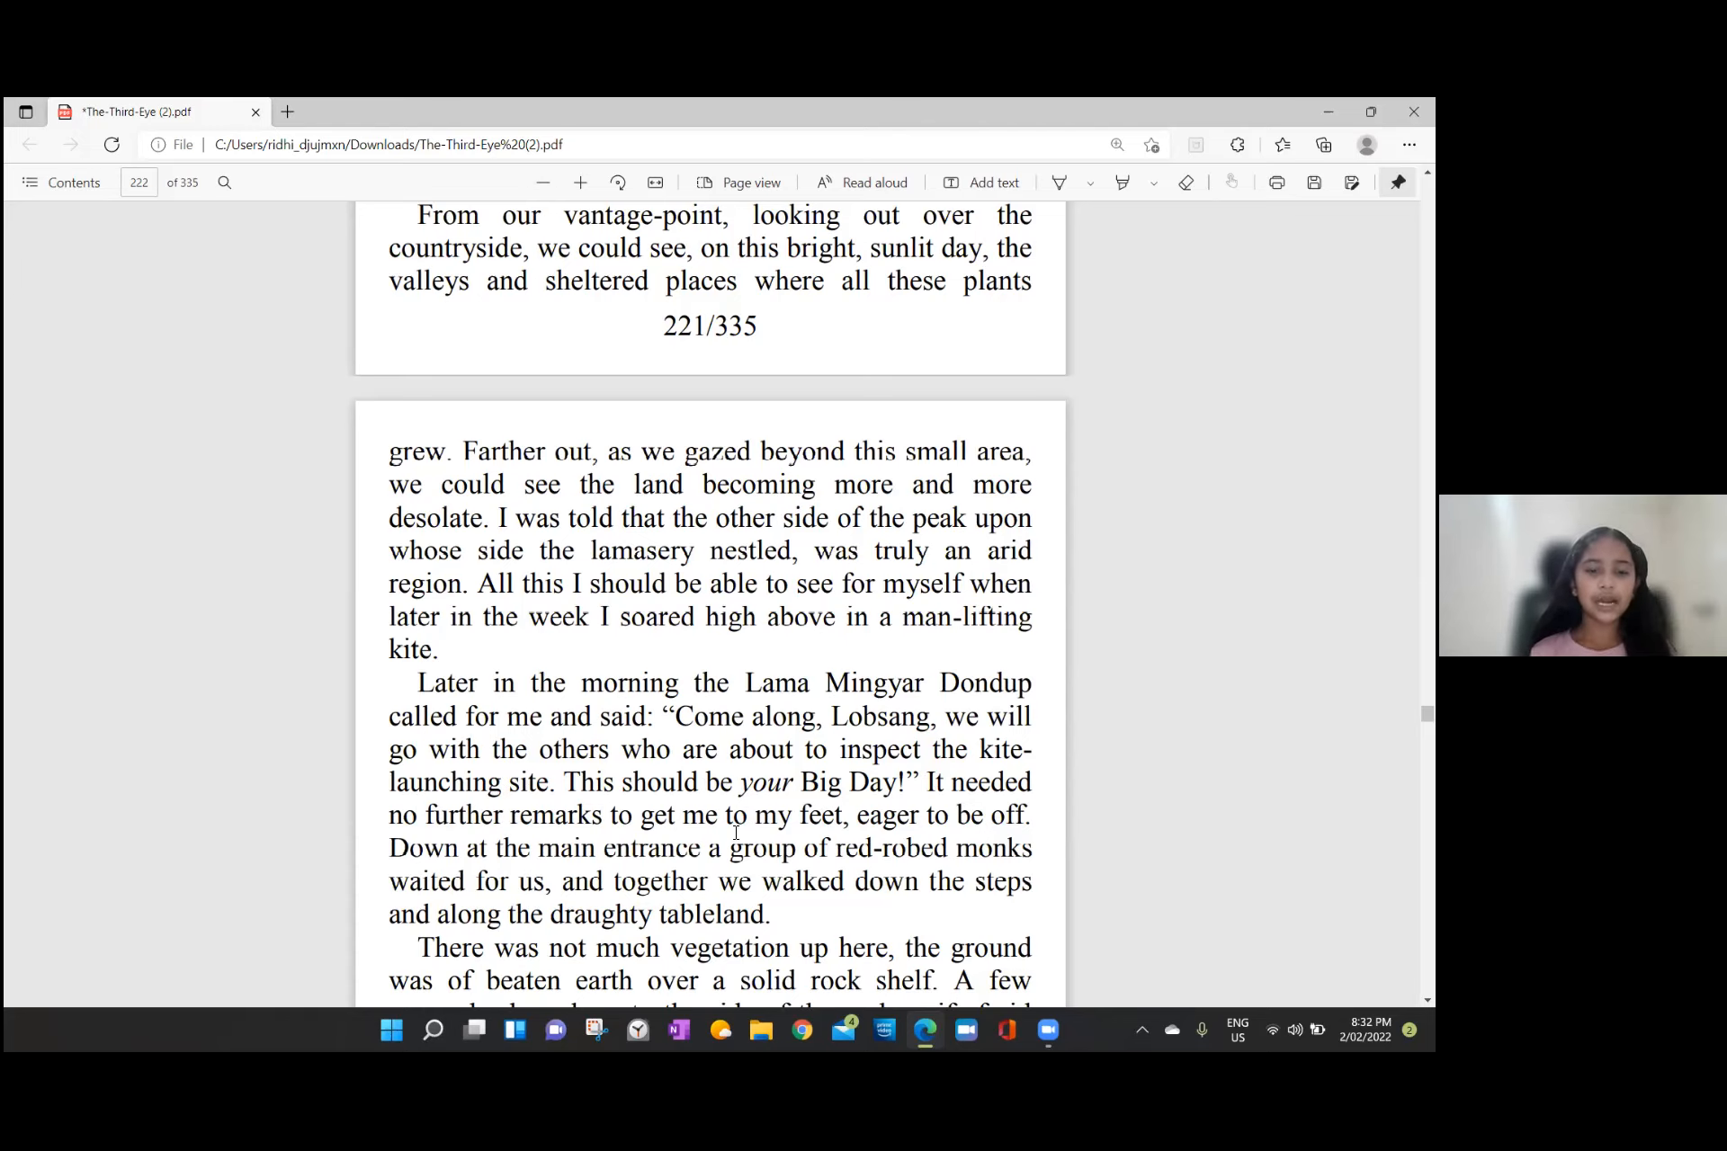
{"action": "scroll", "coordinate": [737, 836], "scroll_direction": "down", "scroll_amount": 1}
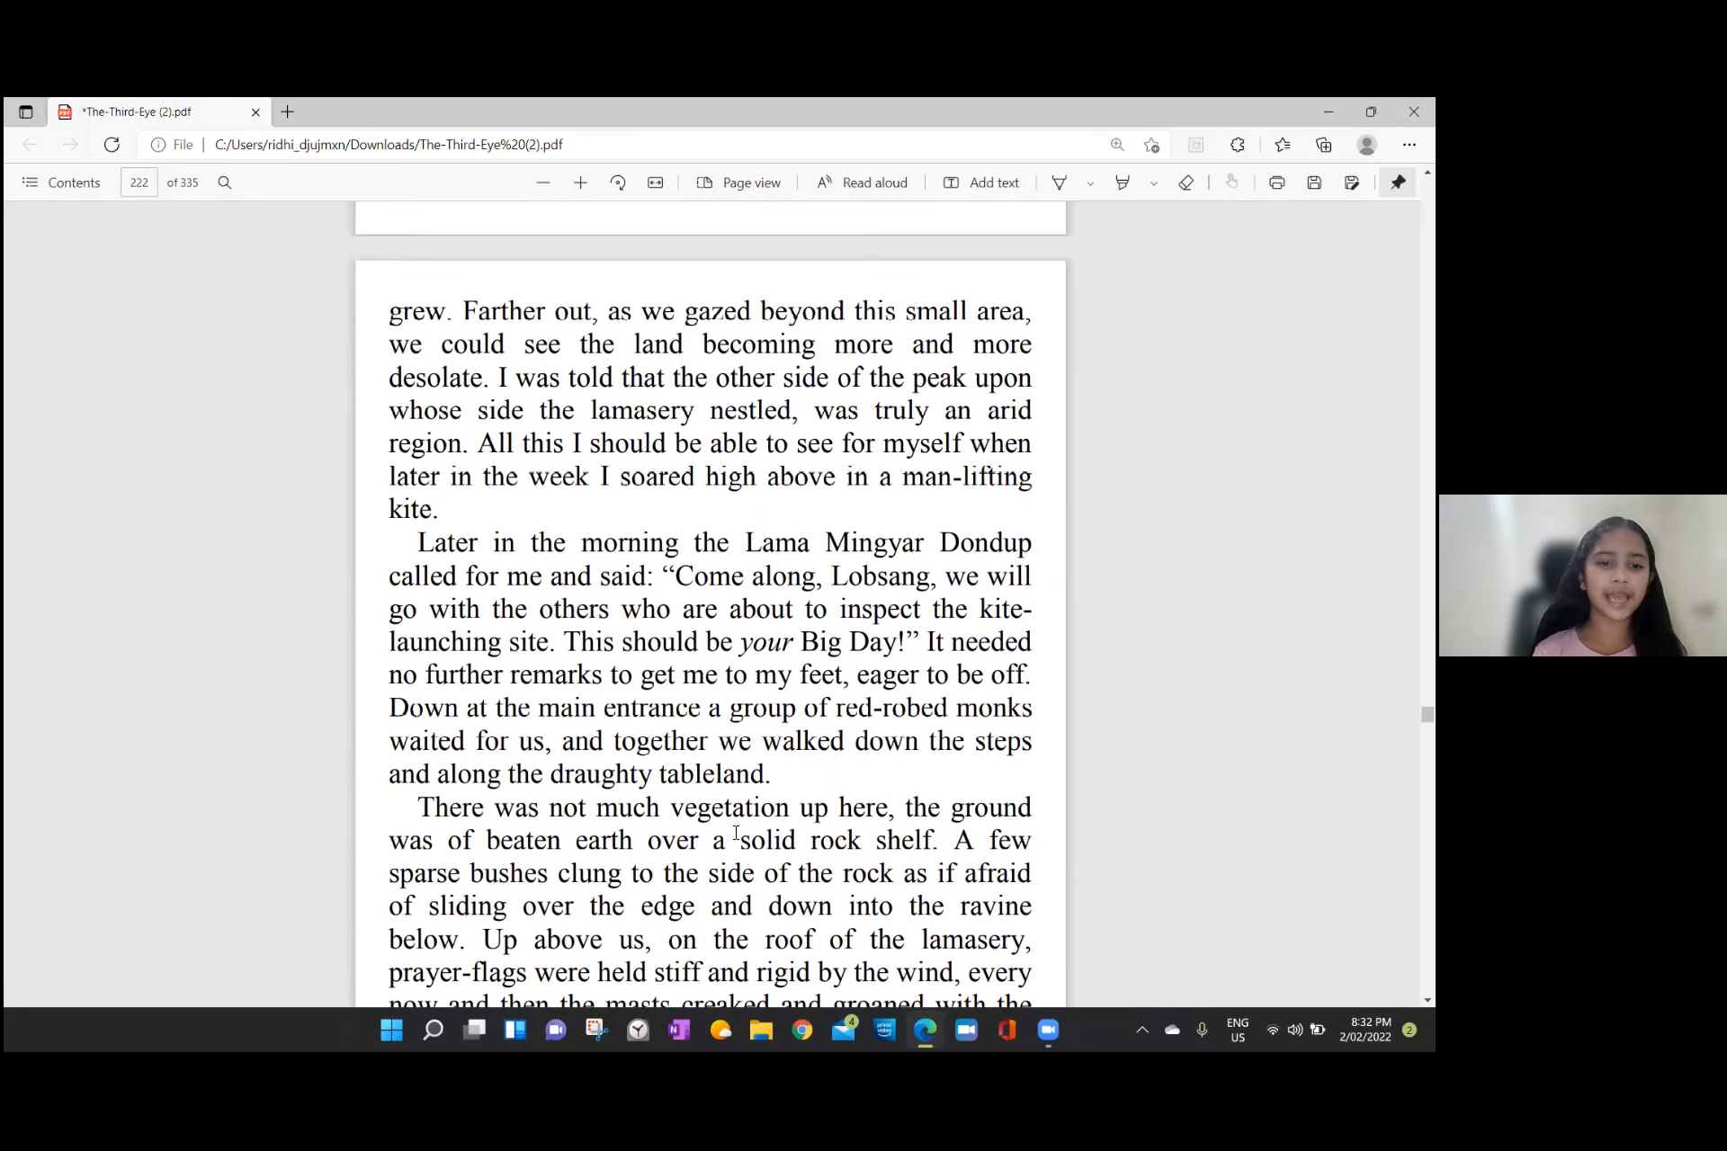
{"action": "scroll", "coordinate": [737, 835], "scroll_direction": "down", "scroll_amount": 1}
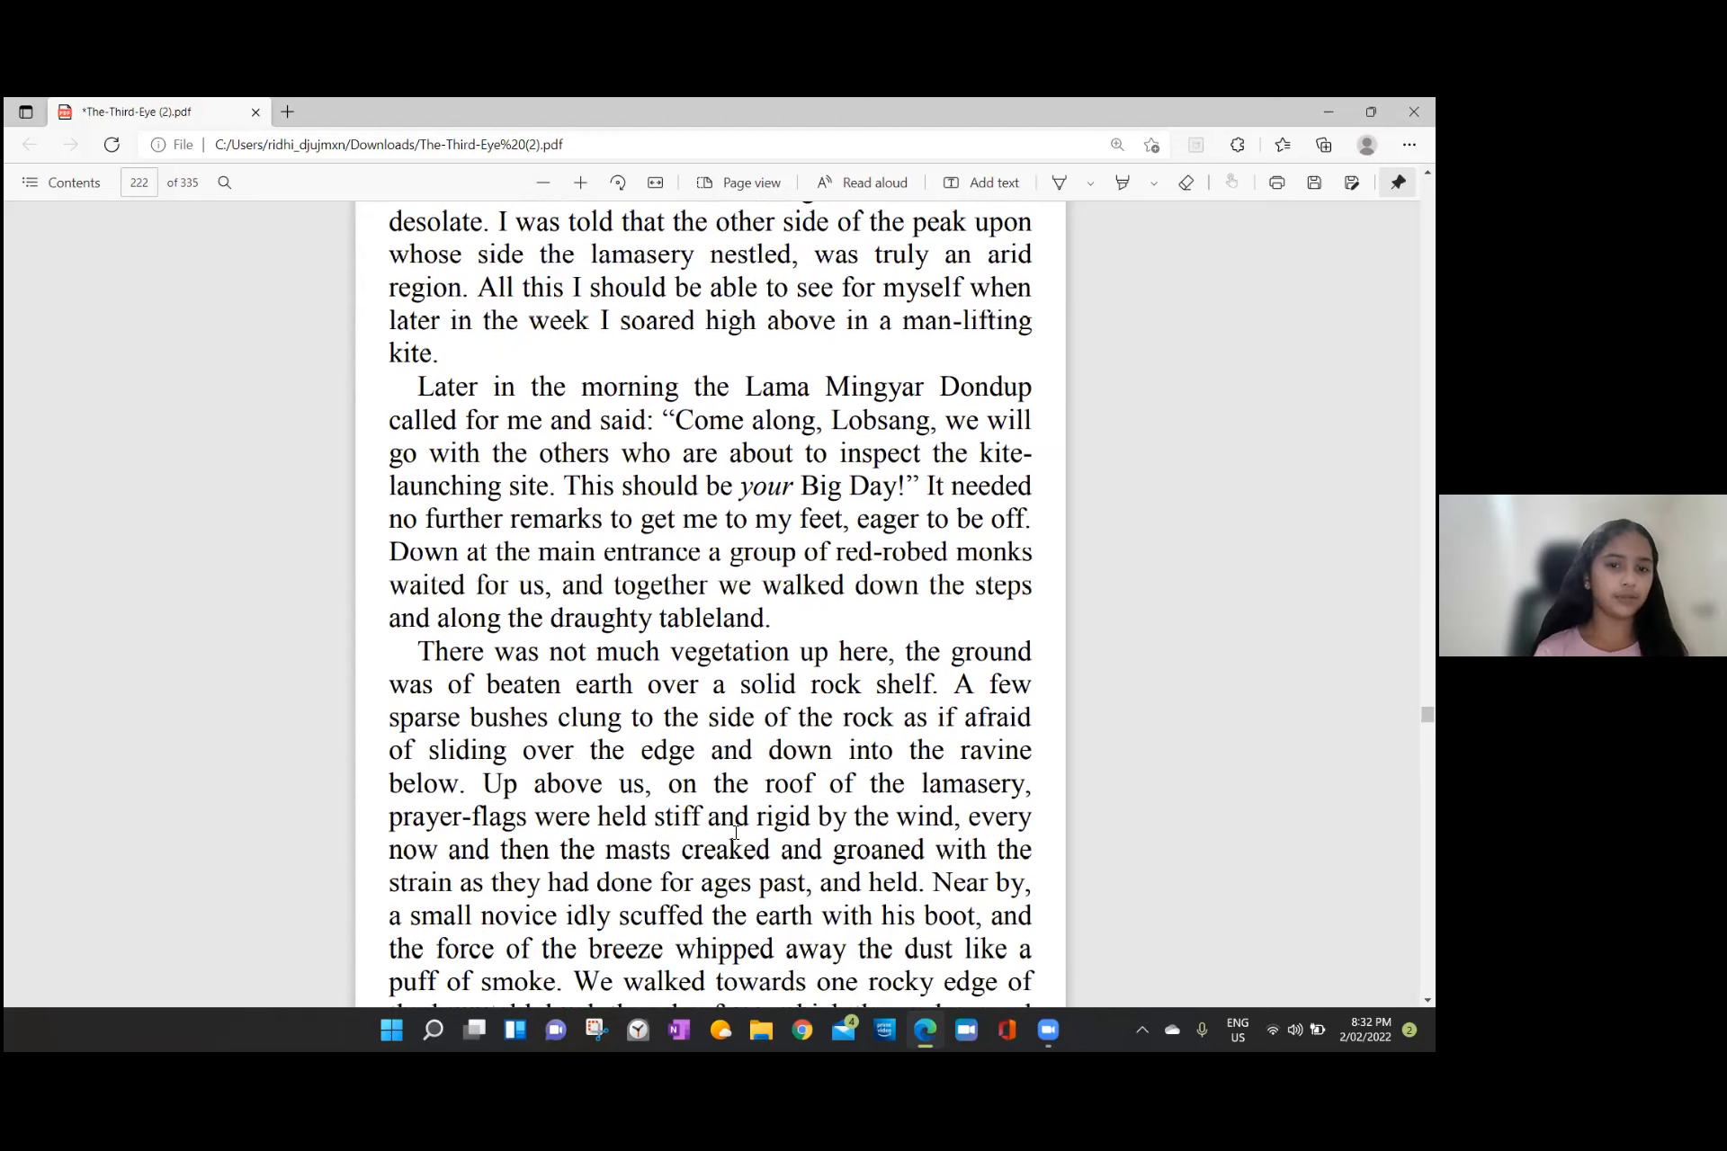
{"action": "scroll", "coordinate": [610, 832], "scroll_direction": "down", "scroll_amount": 1}
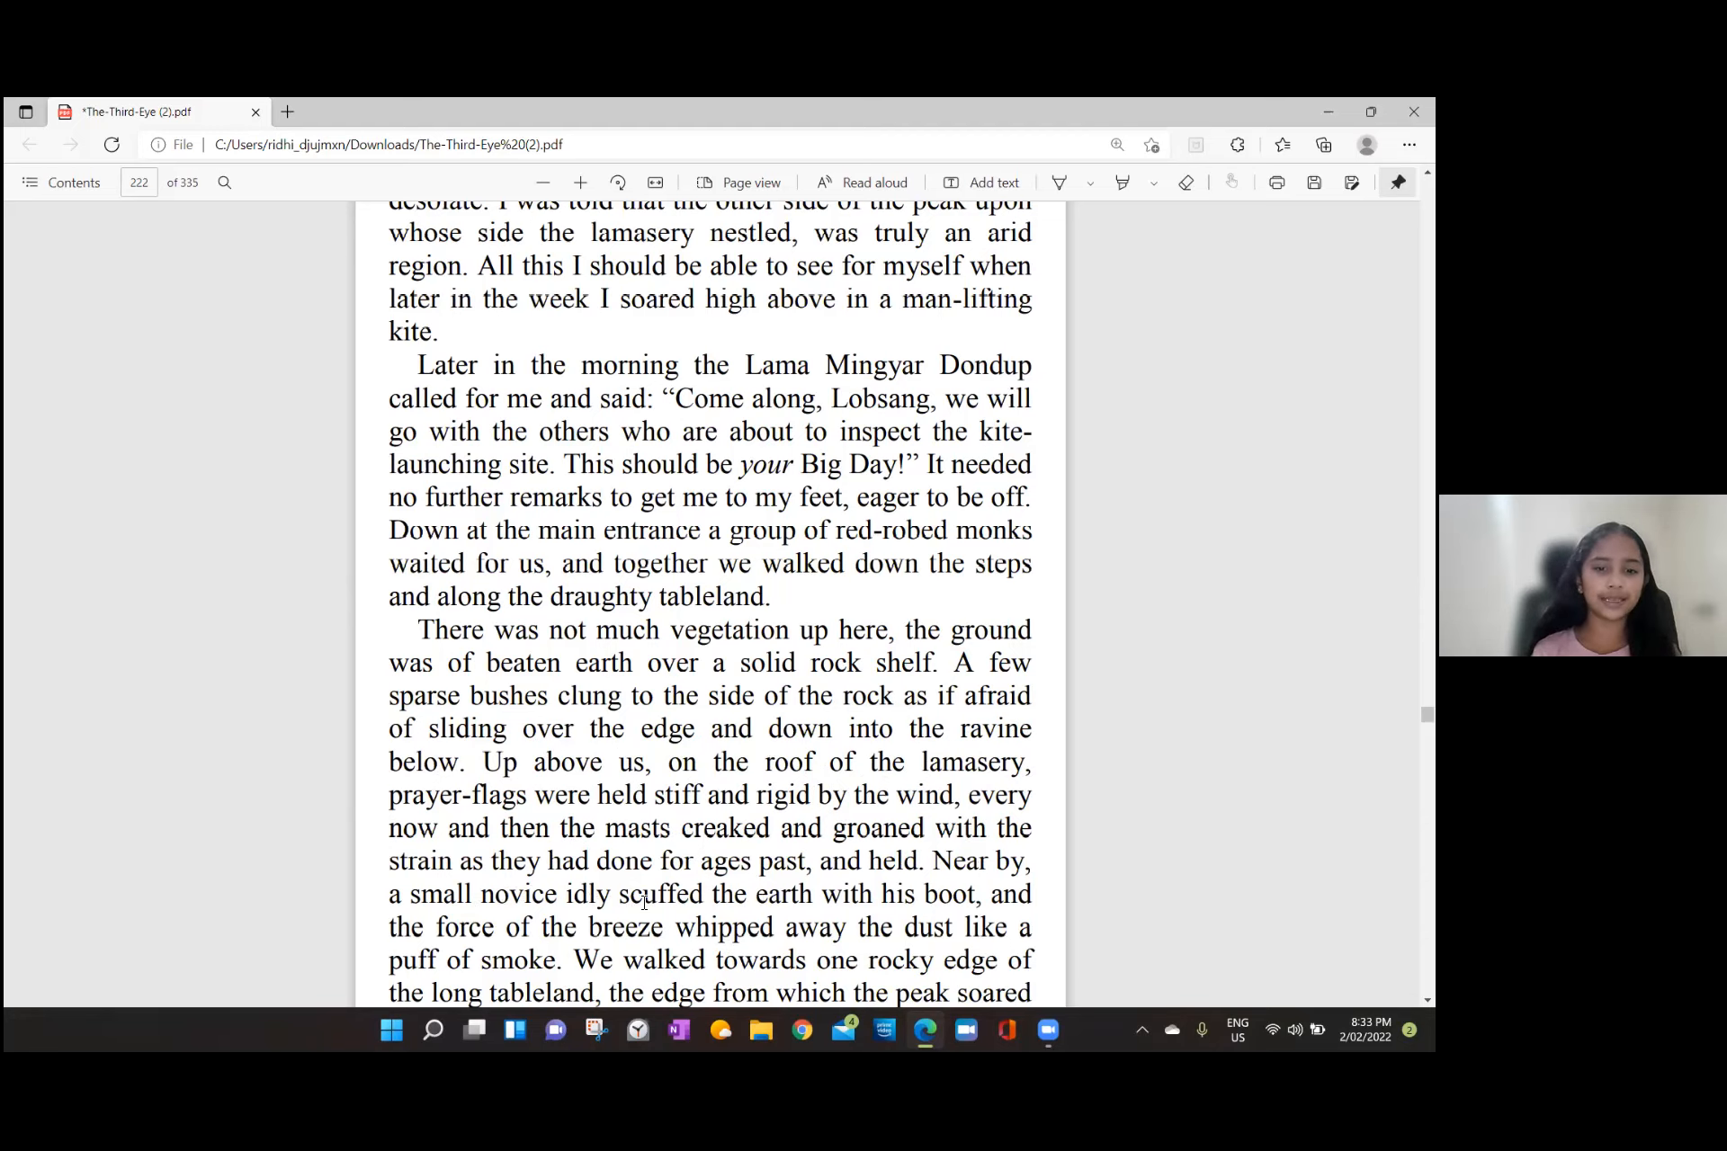
{"action": "scroll", "coordinate": [645, 903], "scroll_direction": "down", "scroll_amount": 2}
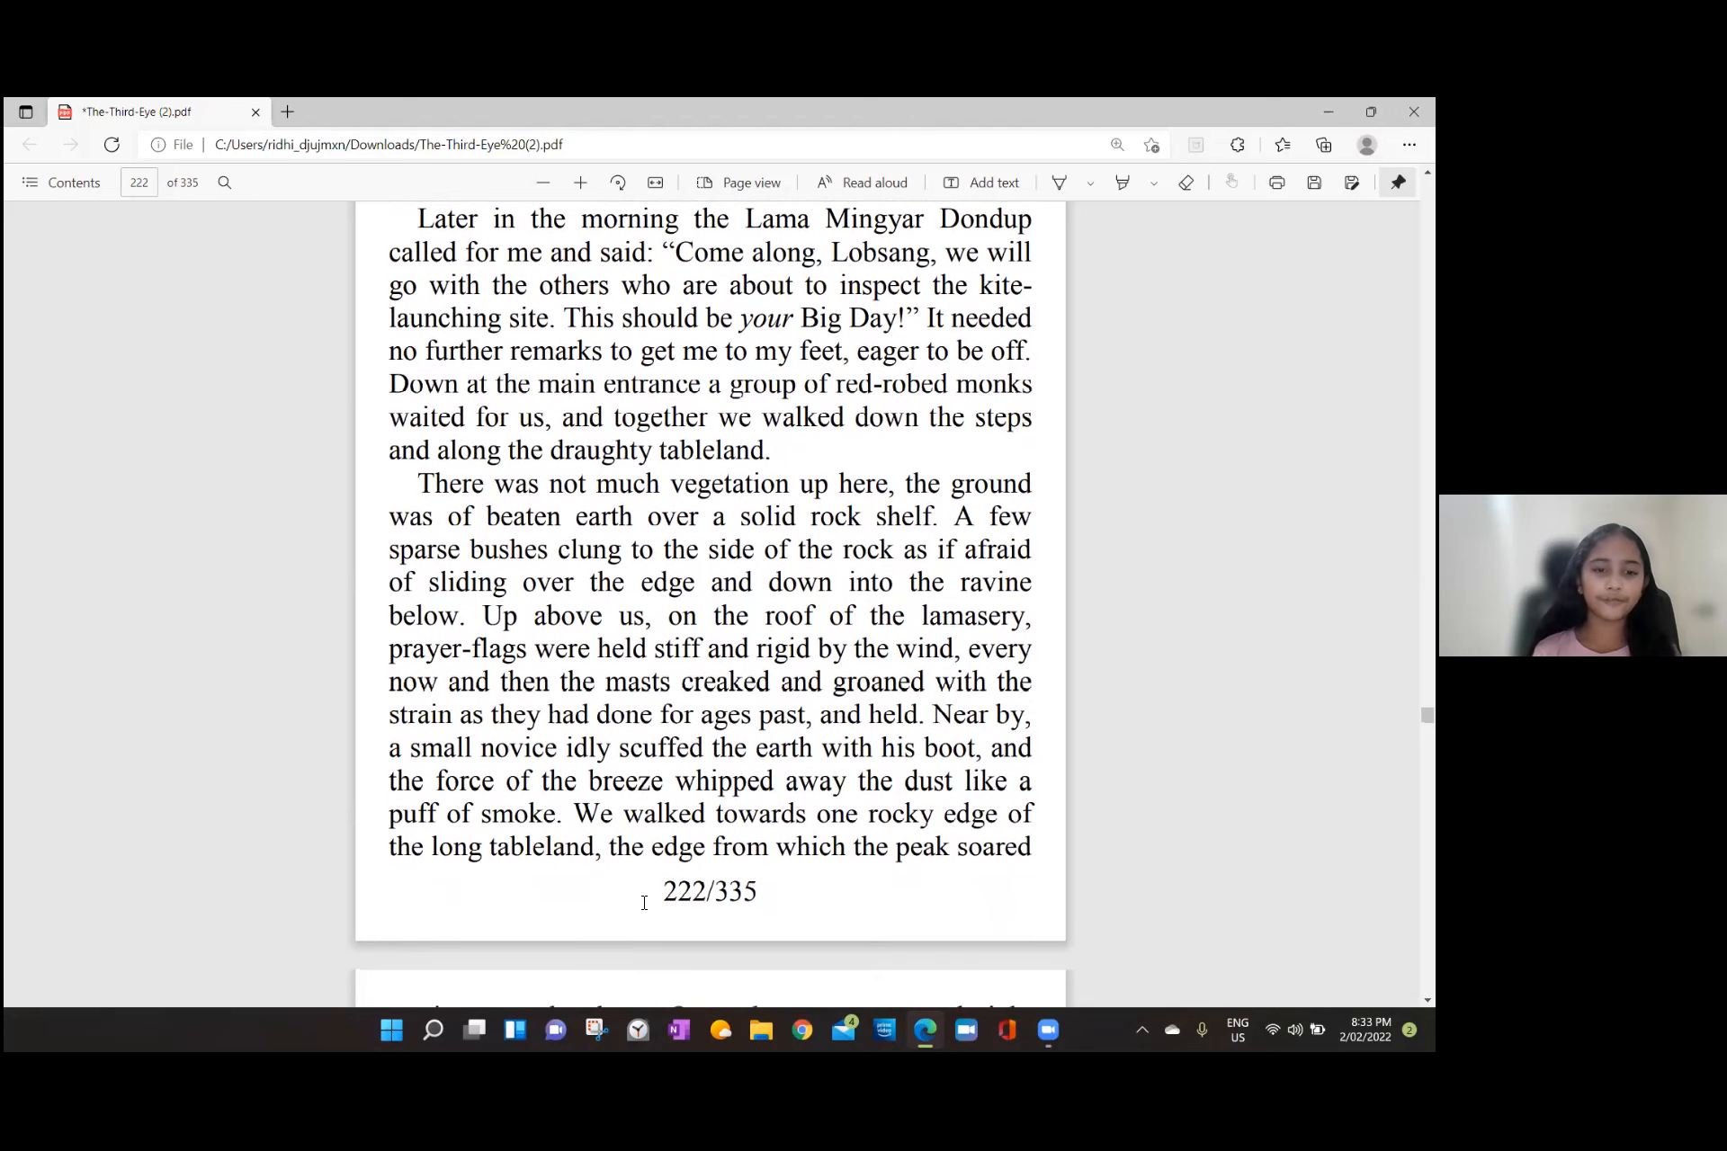
{"action": "scroll", "coordinate": [644, 902], "scroll_direction": "down", "scroll_amount": 1}
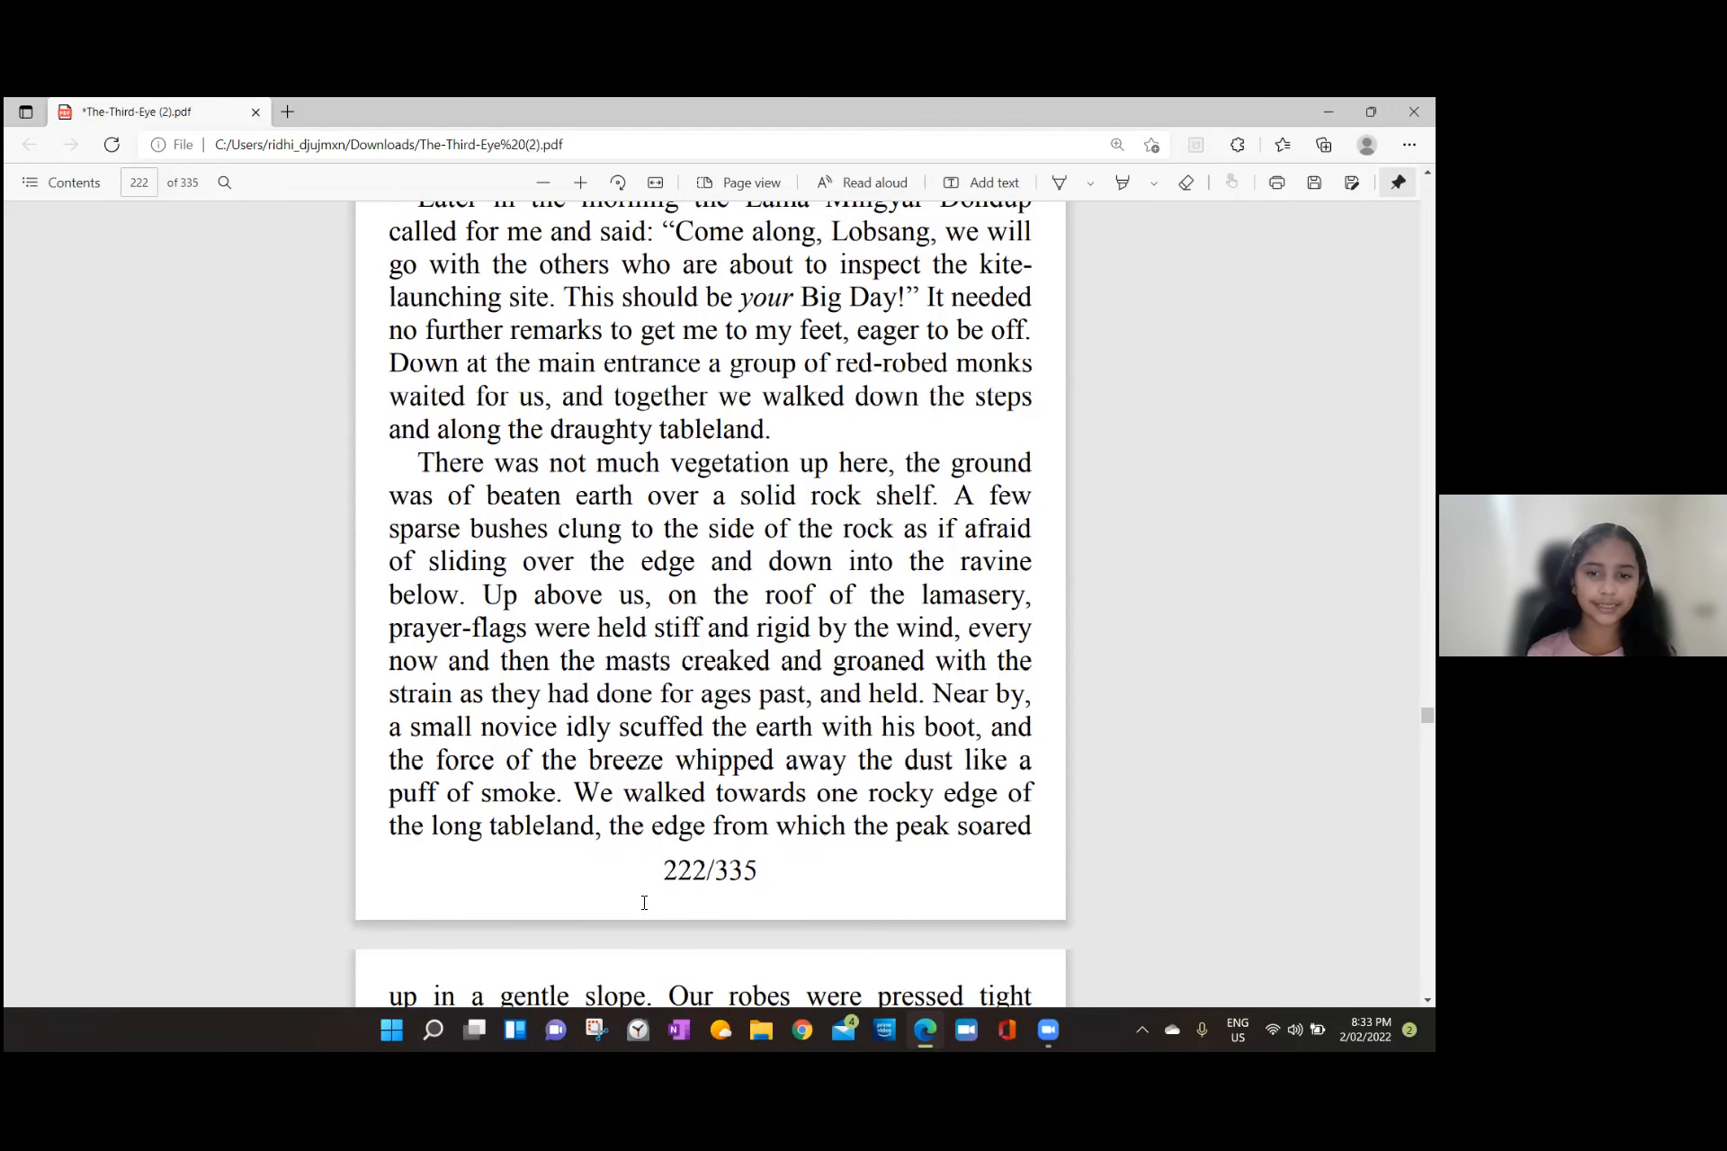
{"action": "scroll", "coordinate": [644, 903], "scroll_direction": "up", "scroll_amount": 1}
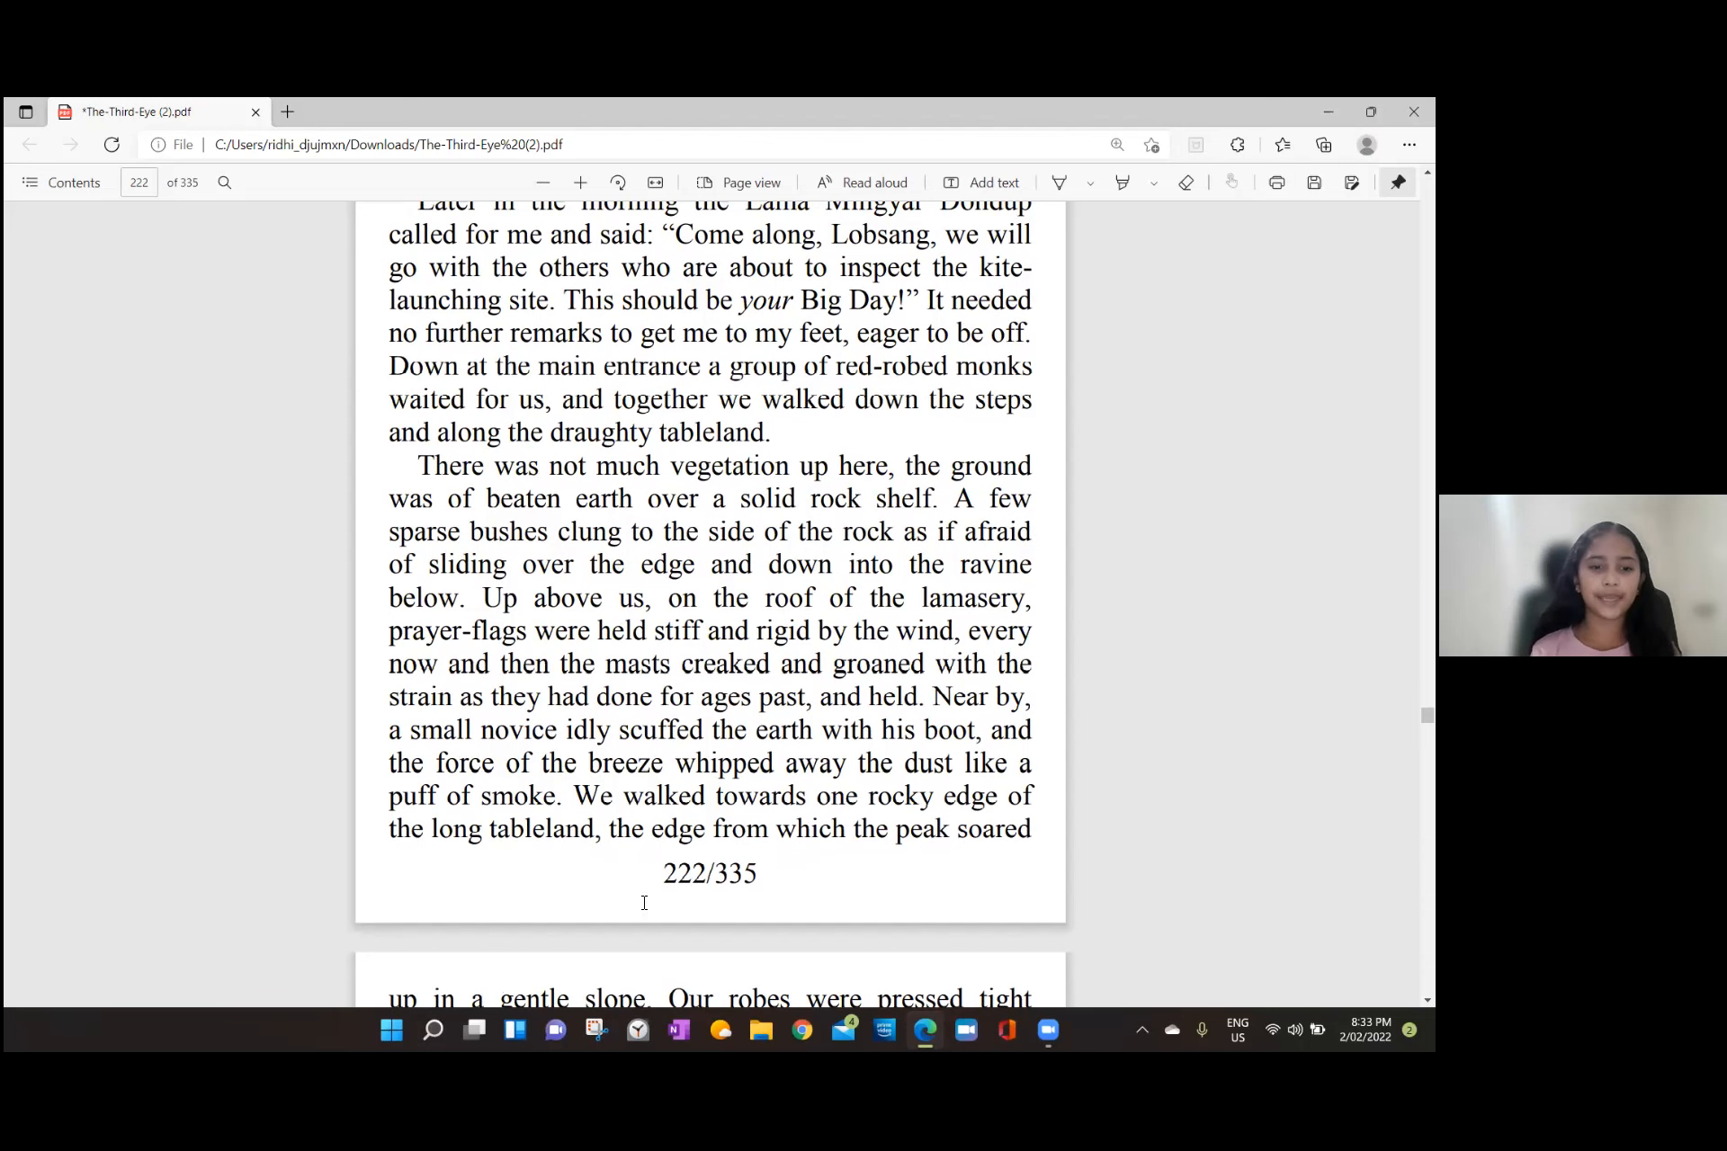
{"action": "scroll", "coordinate": [644, 902], "scroll_direction": "down", "scroll_amount": 2}
{"action": "scroll", "coordinate": [644, 902], "scroll_direction": "down", "scroll_amount": 1}
{"action": "scroll", "coordinate": [644, 902], "scroll_direction": "down", "scroll_amount": 1}
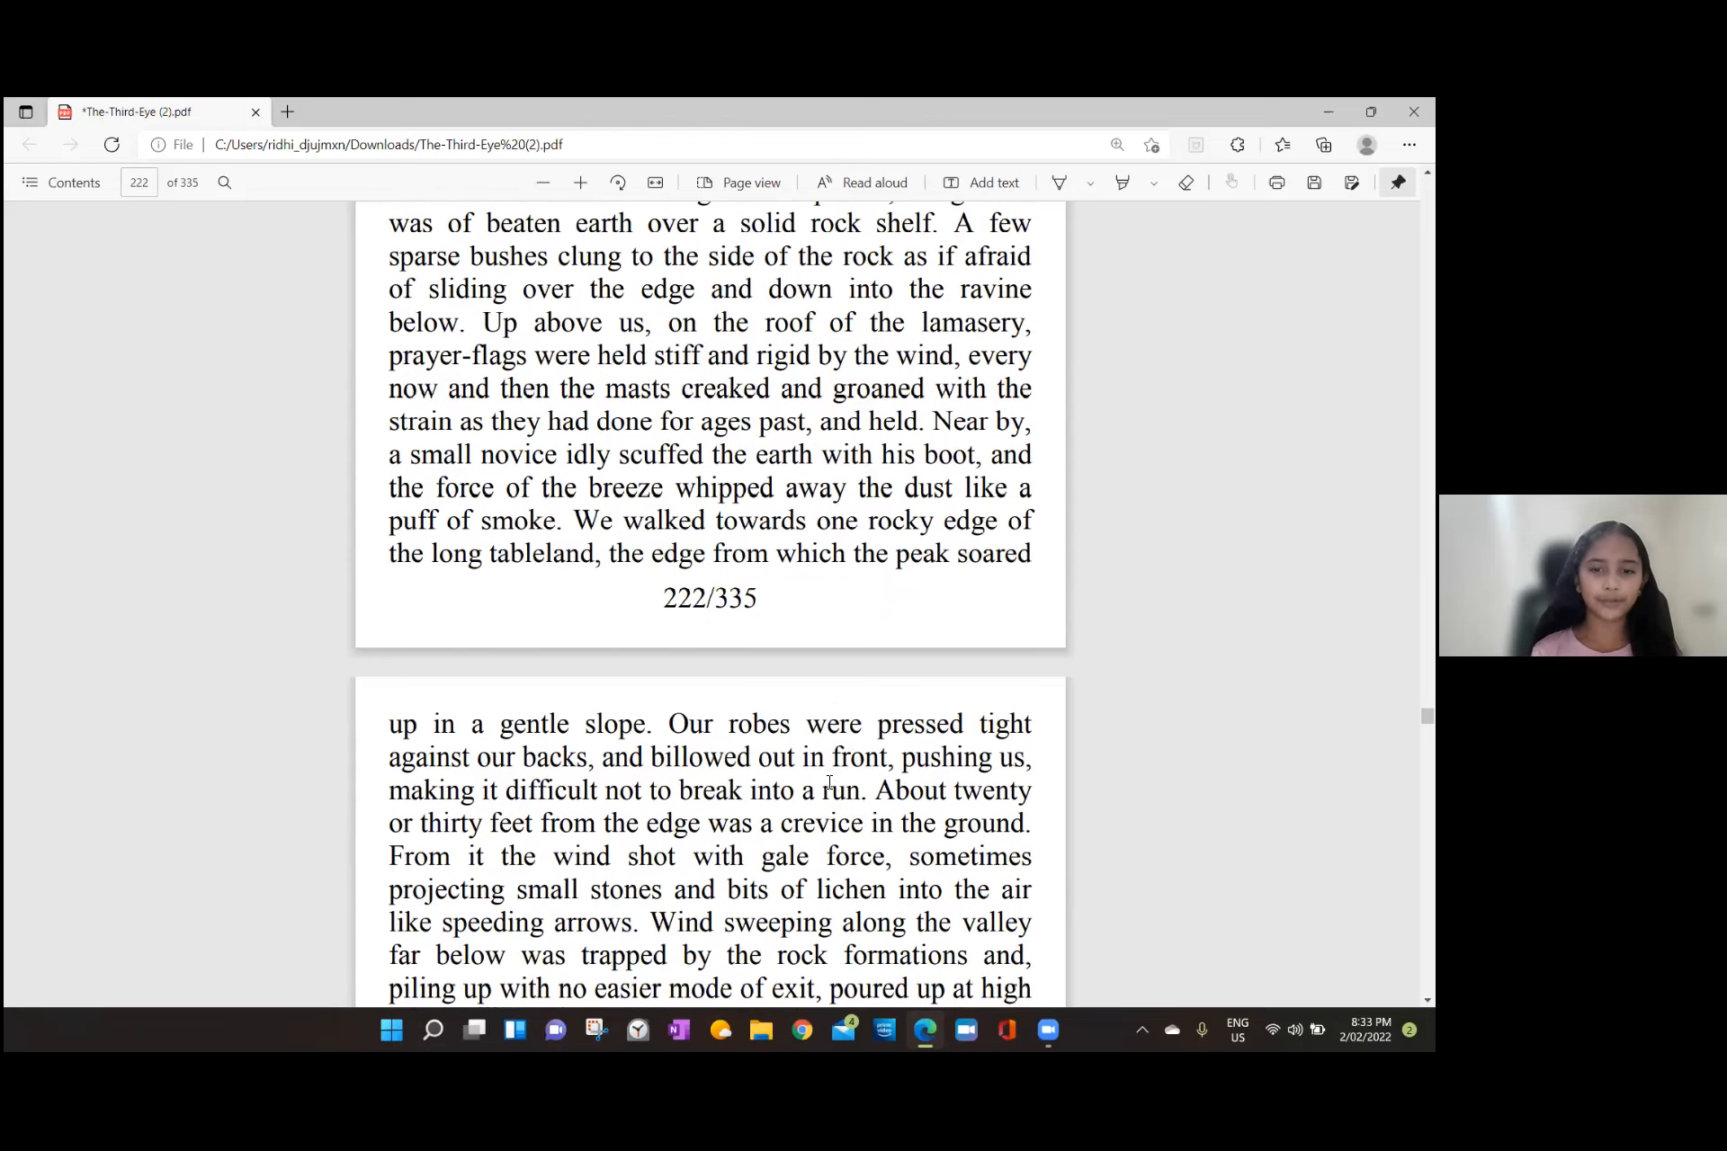
{"action": "scroll", "coordinate": [828, 783], "scroll_direction": "down", "scroll_amount": 1}
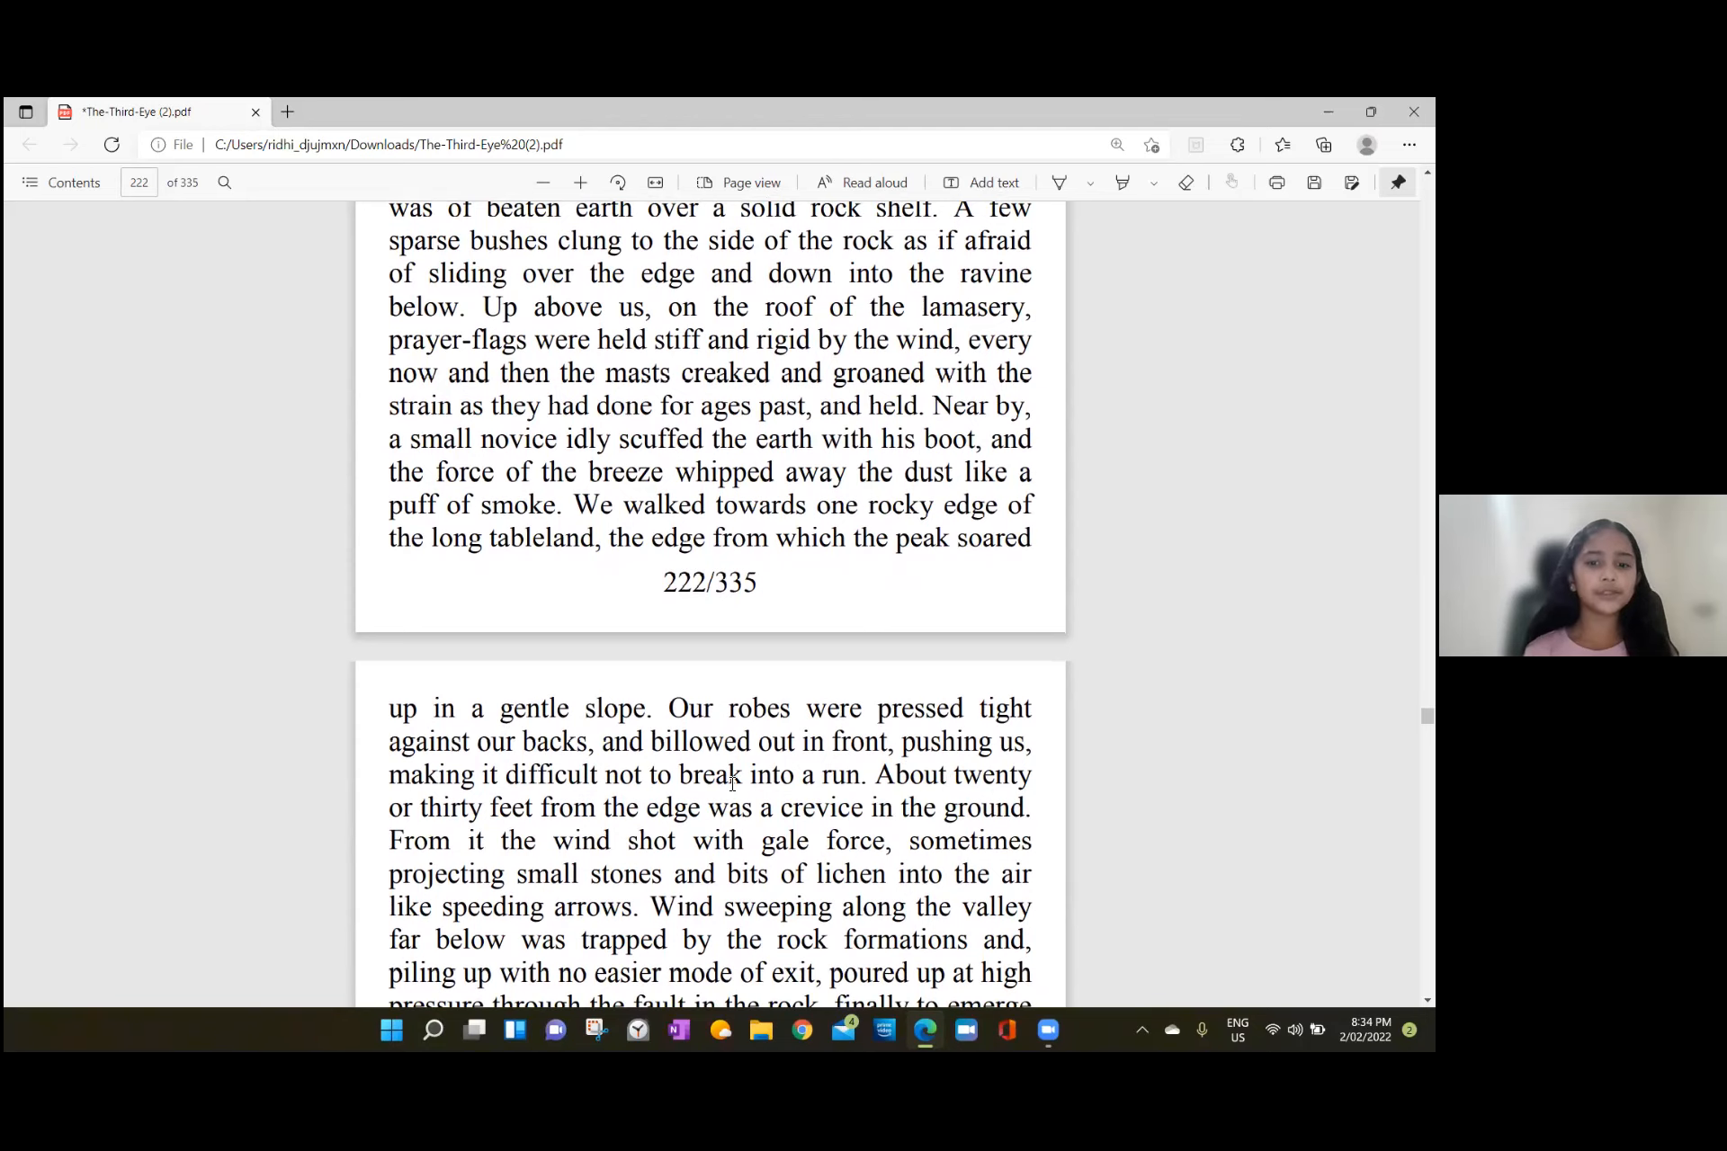
{"action": "scroll", "coordinate": [732, 779], "scroll_direction": "down", "scroll_amount": 3}
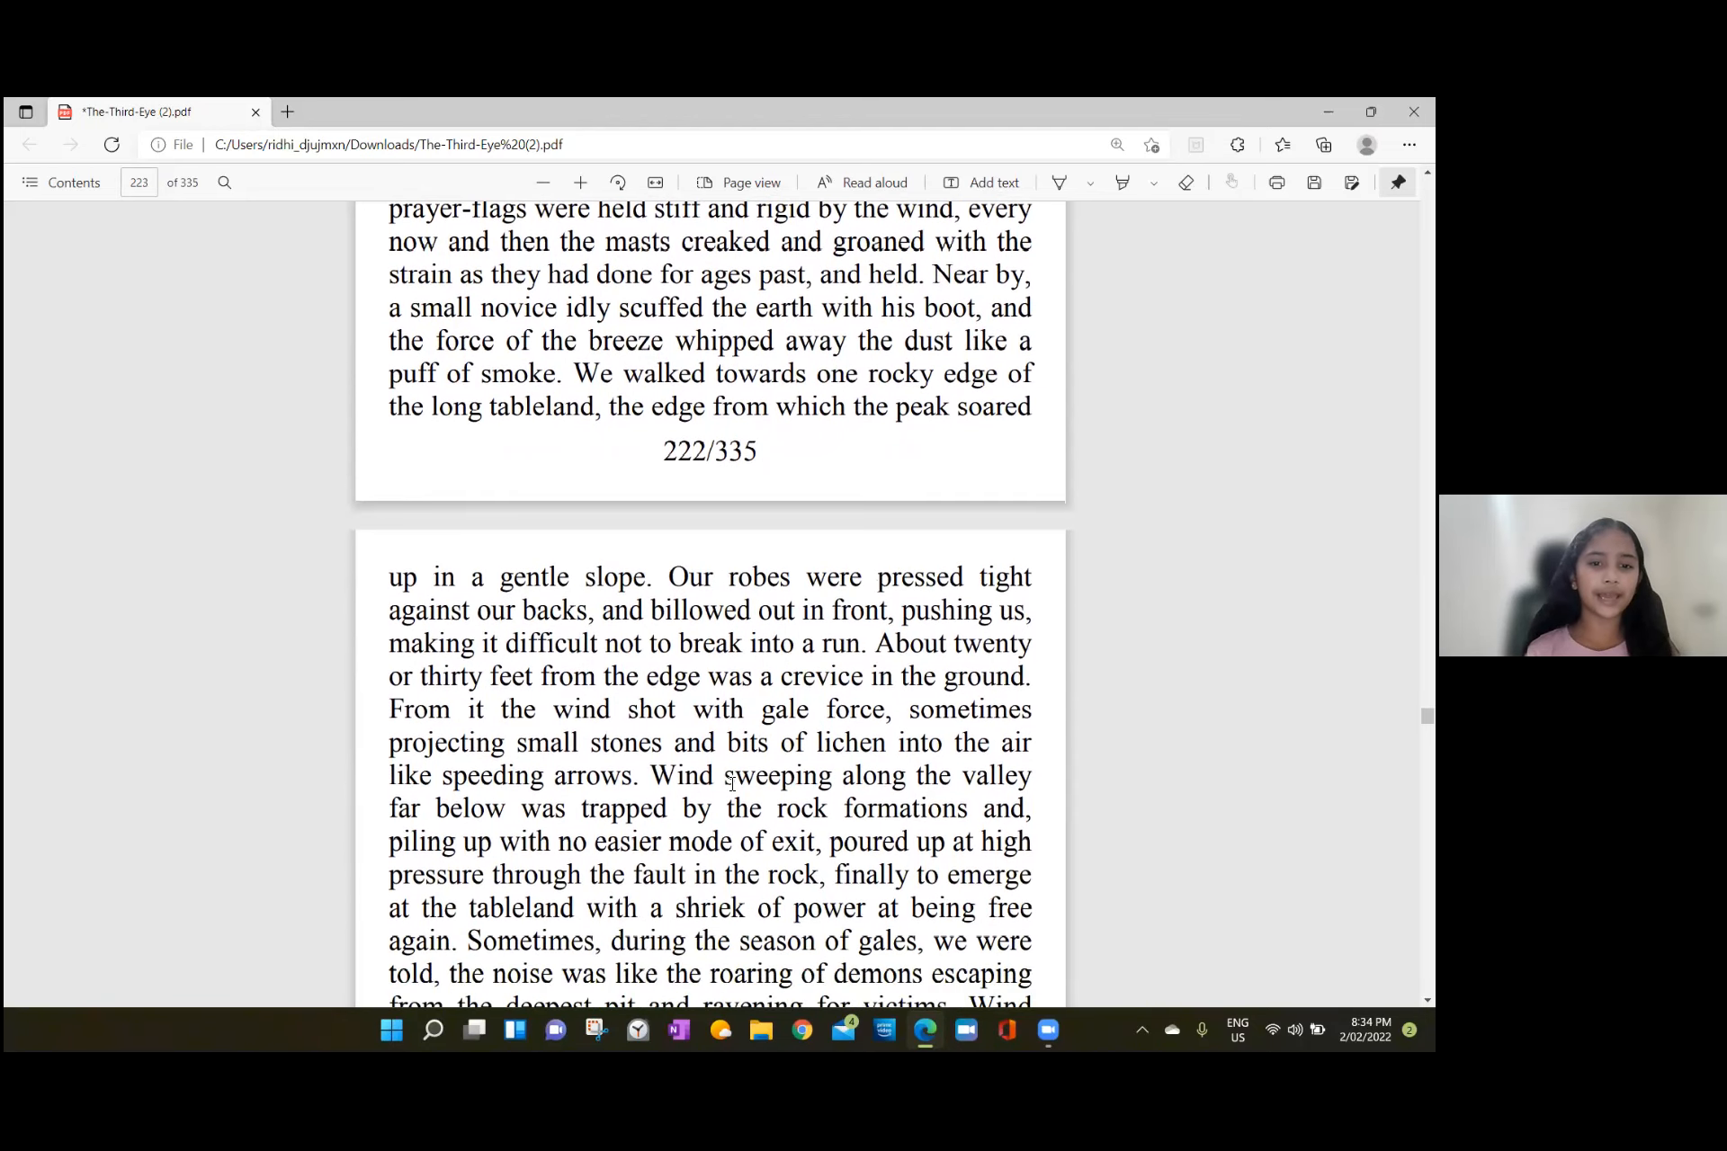
{"action": "scroll", "coordinate": [732, 779], "scroll_direction": "down", "scroll_amount": 1}
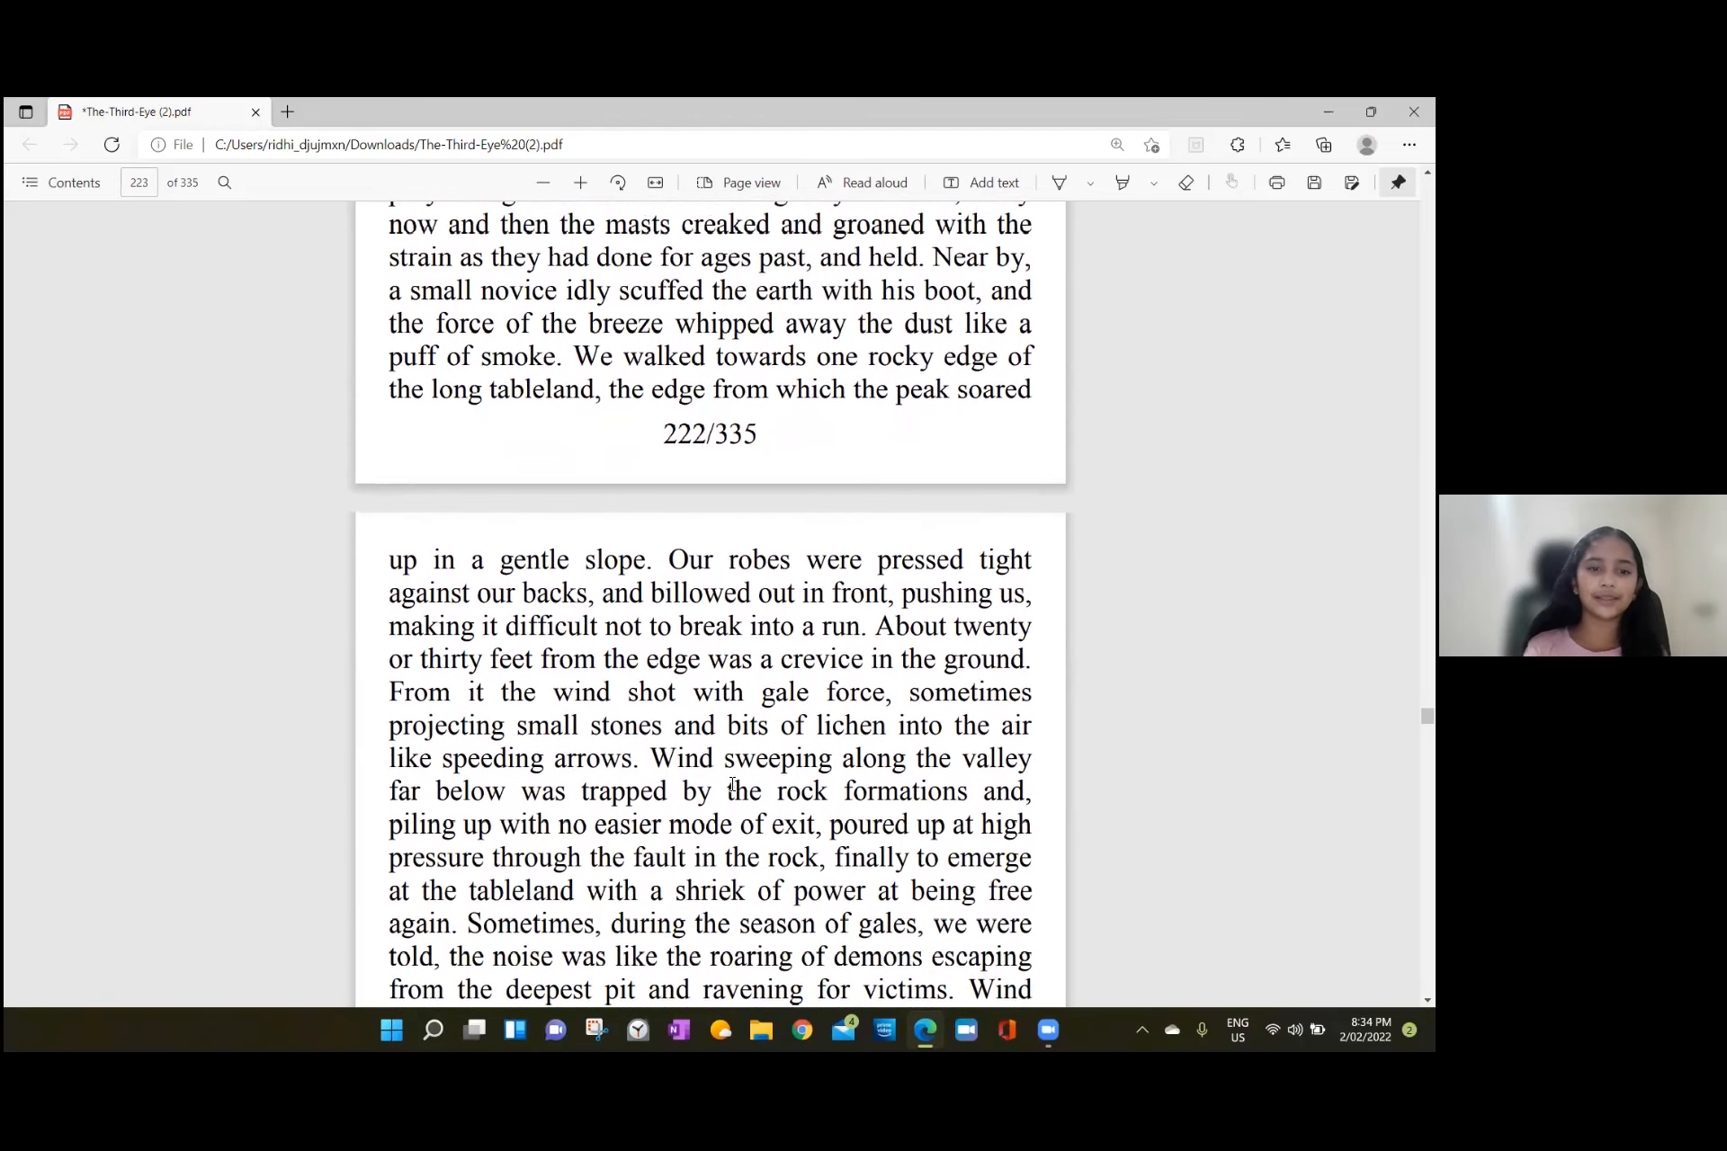
{"action": "scroll", "coordinate": [732, 784], "scroll_direction": "up", "scroll_amount": 1}
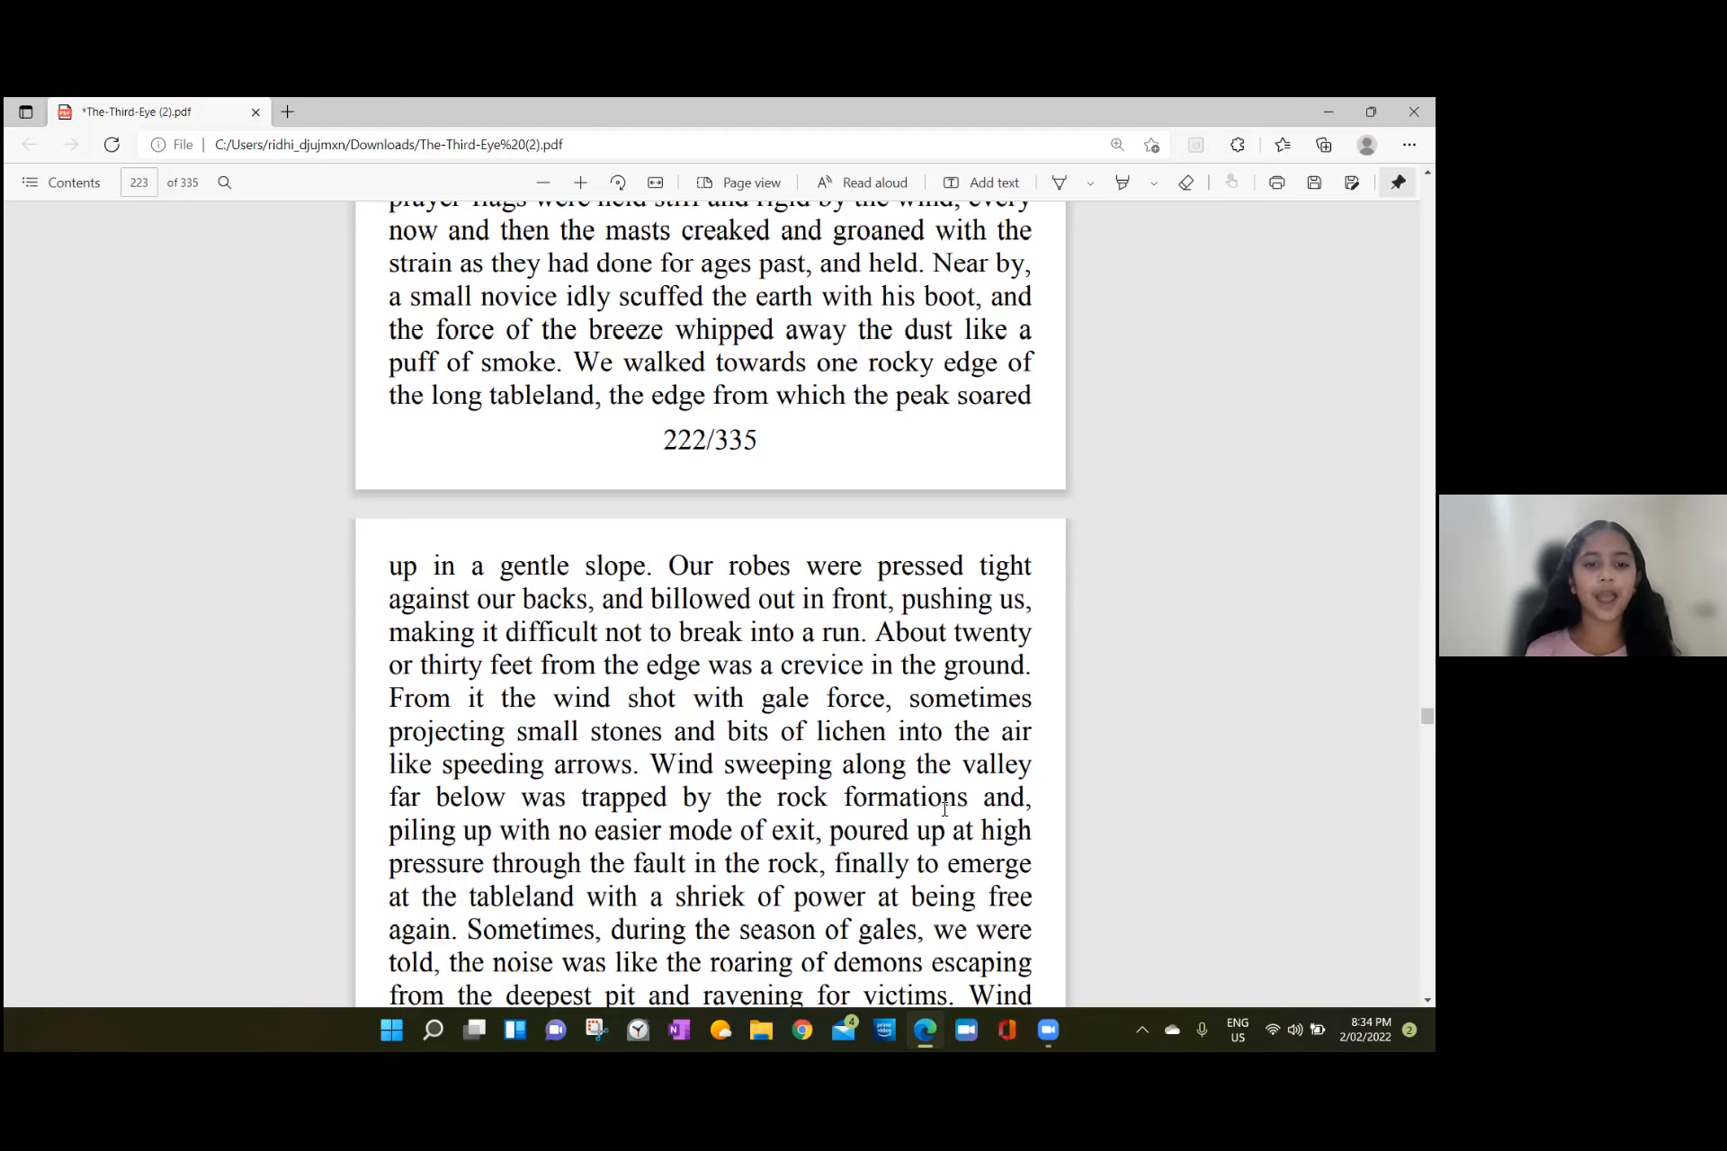
{"action": "scroll", "coordinate": [937, 803], "scroll_direction": "down", "scroll_amount": 1}
{"action": "scroll", "coordinate": [935, 800], "scroll_direction": "down", "scroll_amount": 1}
{"action": "scroll", "coordinate": [936, 801], "scroll_direction": "down", "scroll_amount": 1}
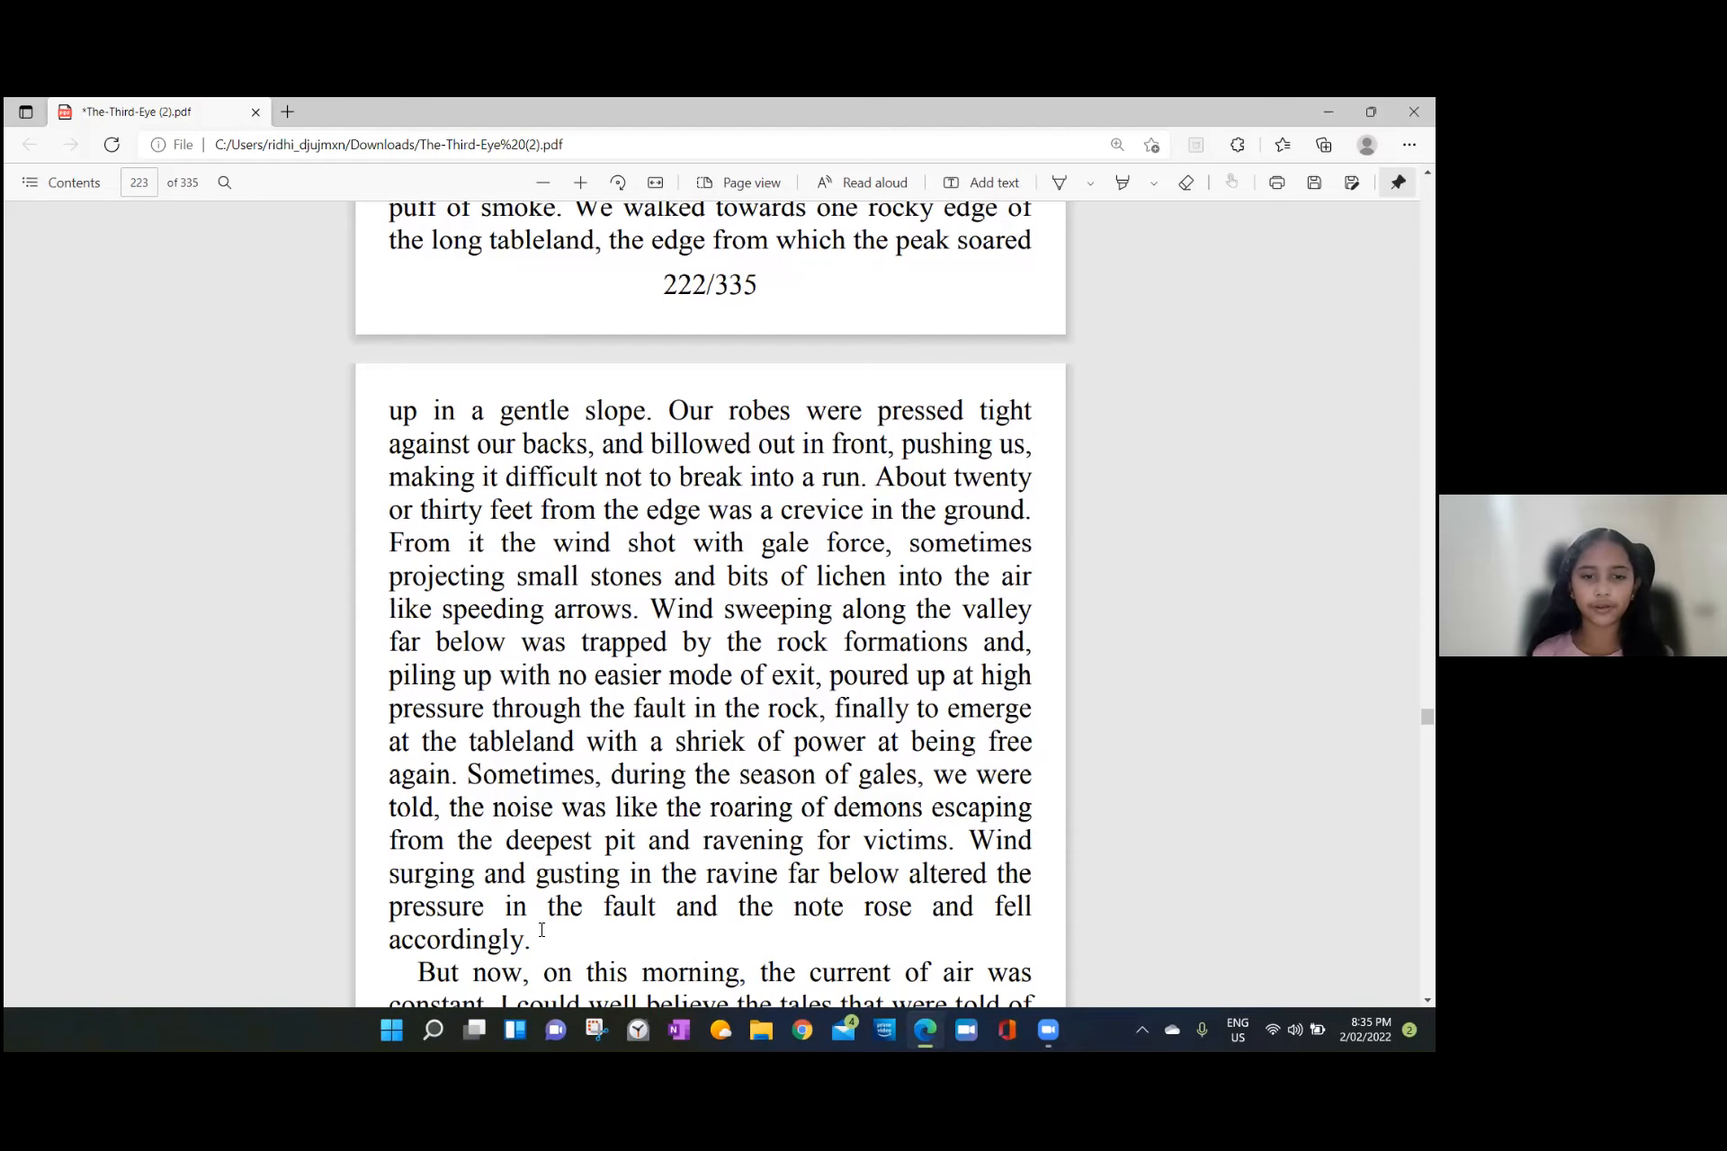
{"action": "scroll", "coordinate": [542, 930], "scroll_direction": "down", "scroll_amount": 1}
{"action": "scroll", "coordinate": [542, 930], "scroll_direction": "down", "scroll_amount": 1}
{"action": "scroll", "coordinate": [541, 930], "scroll_direction": "down", "scroll_amount": 1}
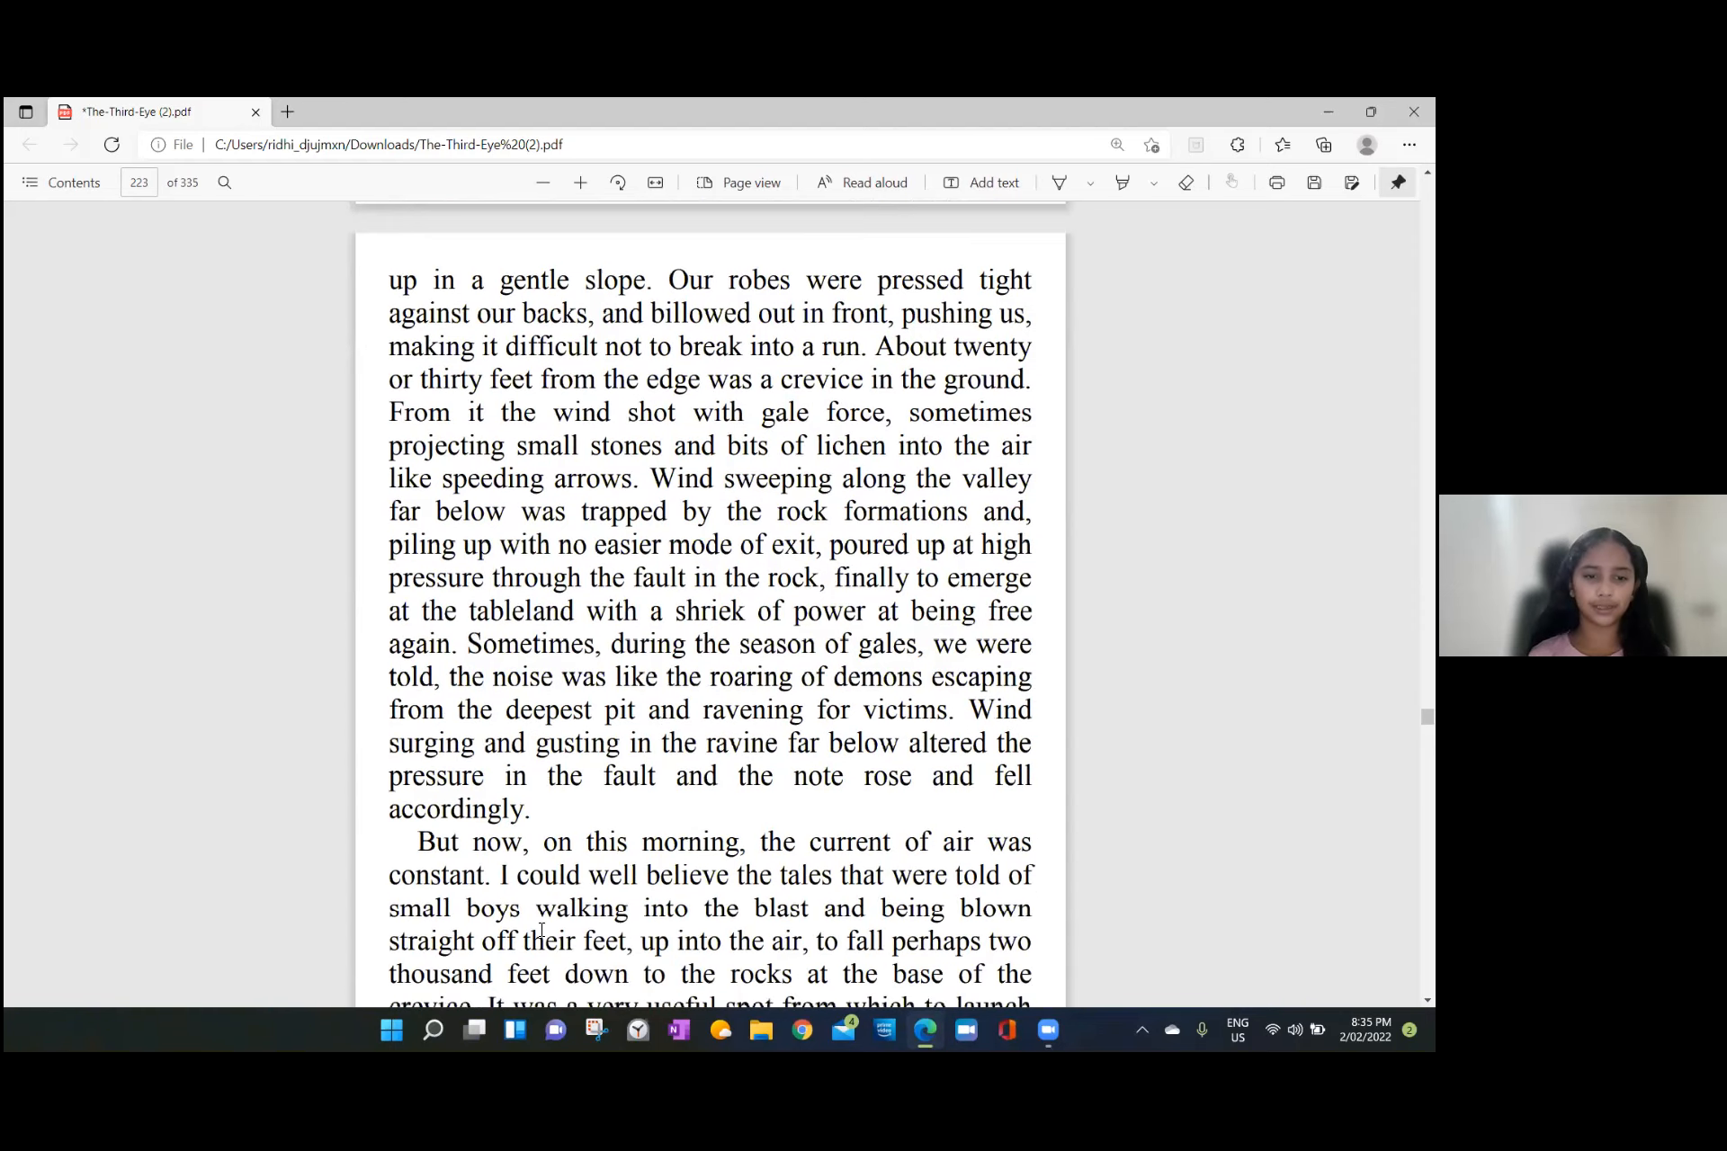
{"action": "scroll", "coordinate": [542, 930], "scroll_direction": "down", "scroll_amount": 1}
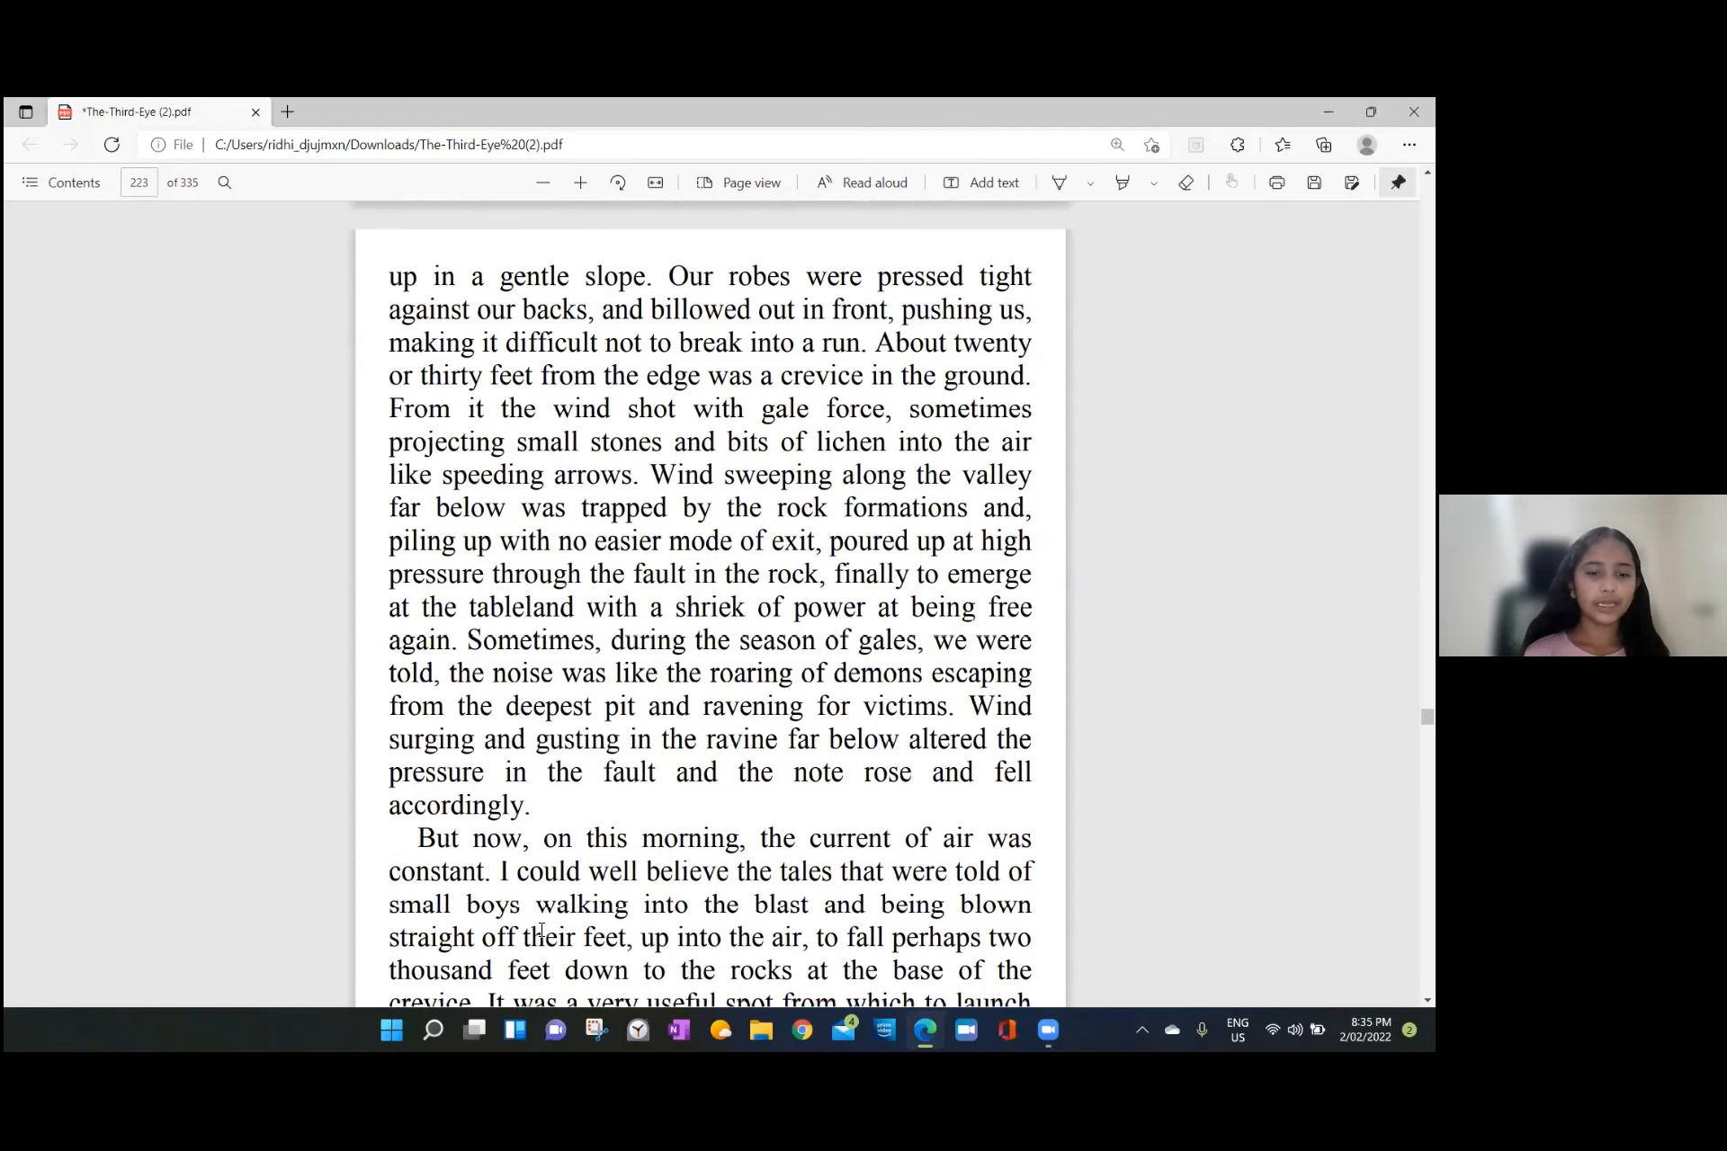
{"action": "scroll", "coordinate": [542, 930], "scroll_direction": "down", "scroll_amount": 1}
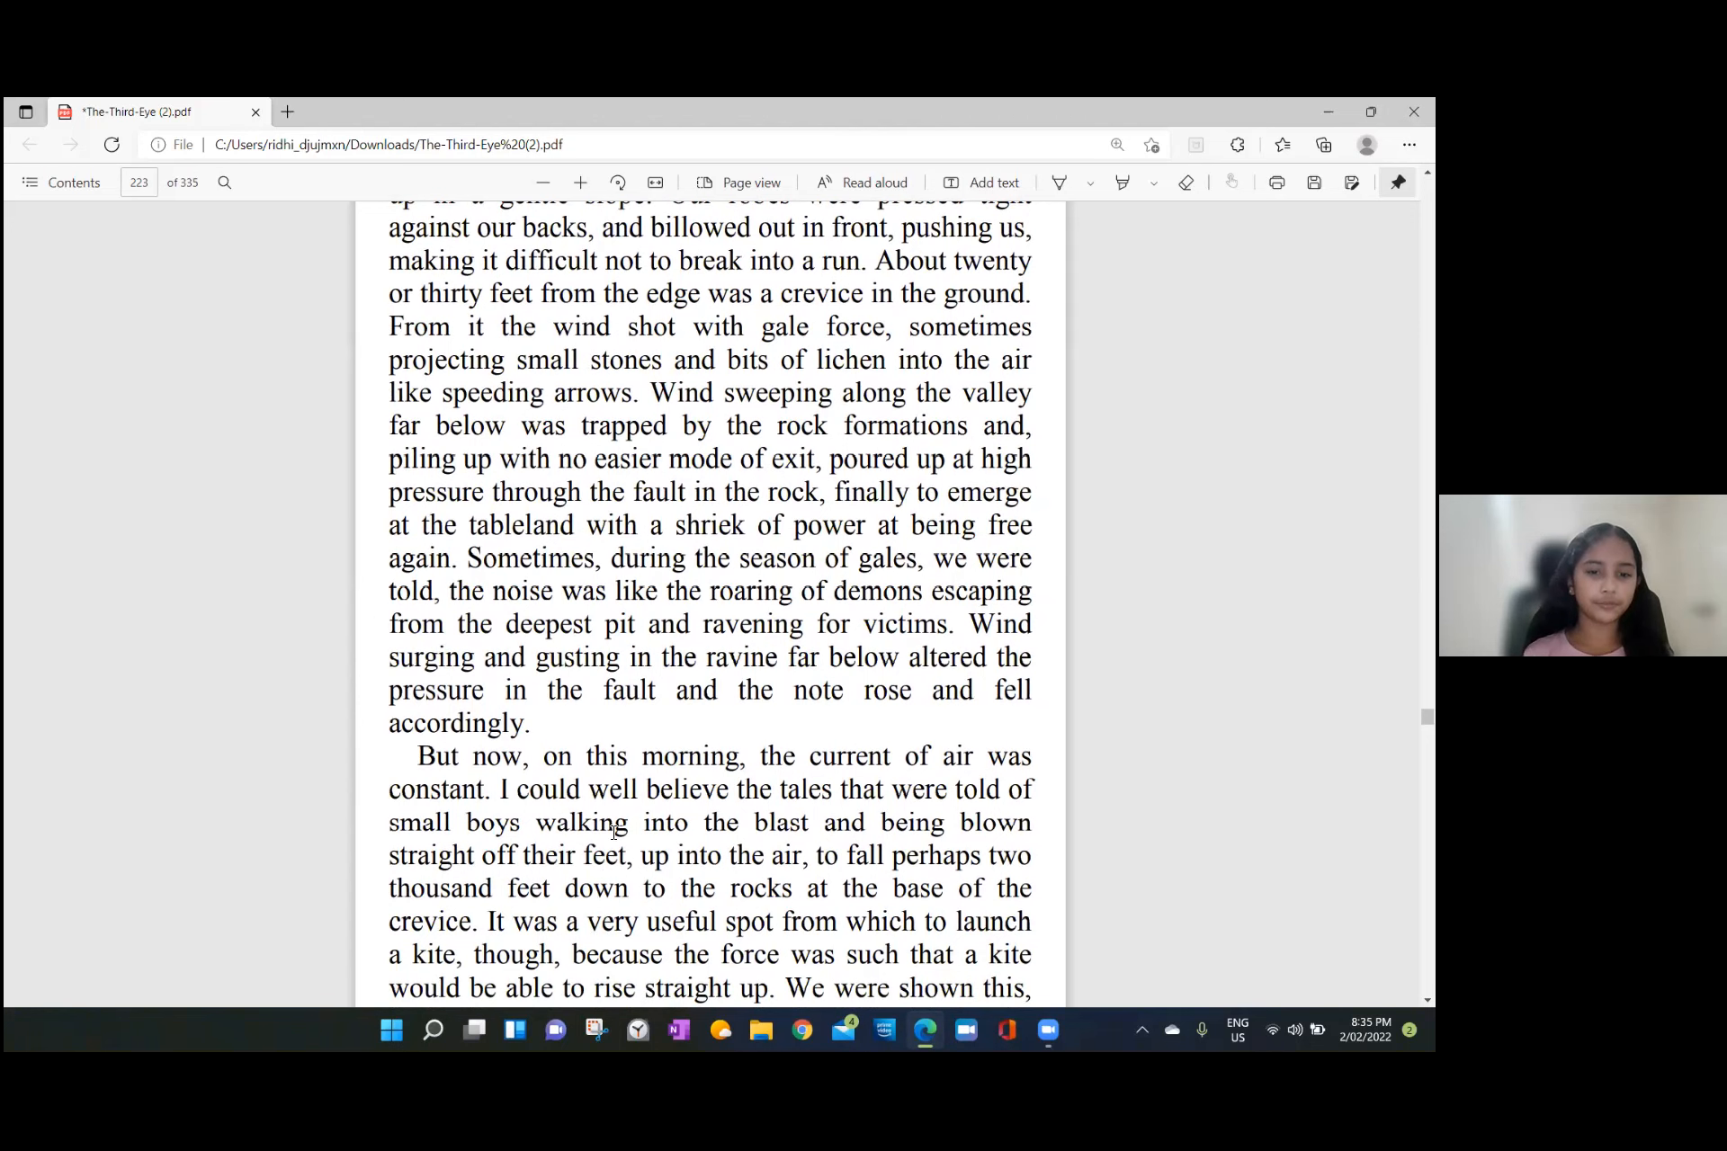
{"action": "scroll", "coordinate": [618, 832], "scroll_direction": "down", "scroll_amount": 1}
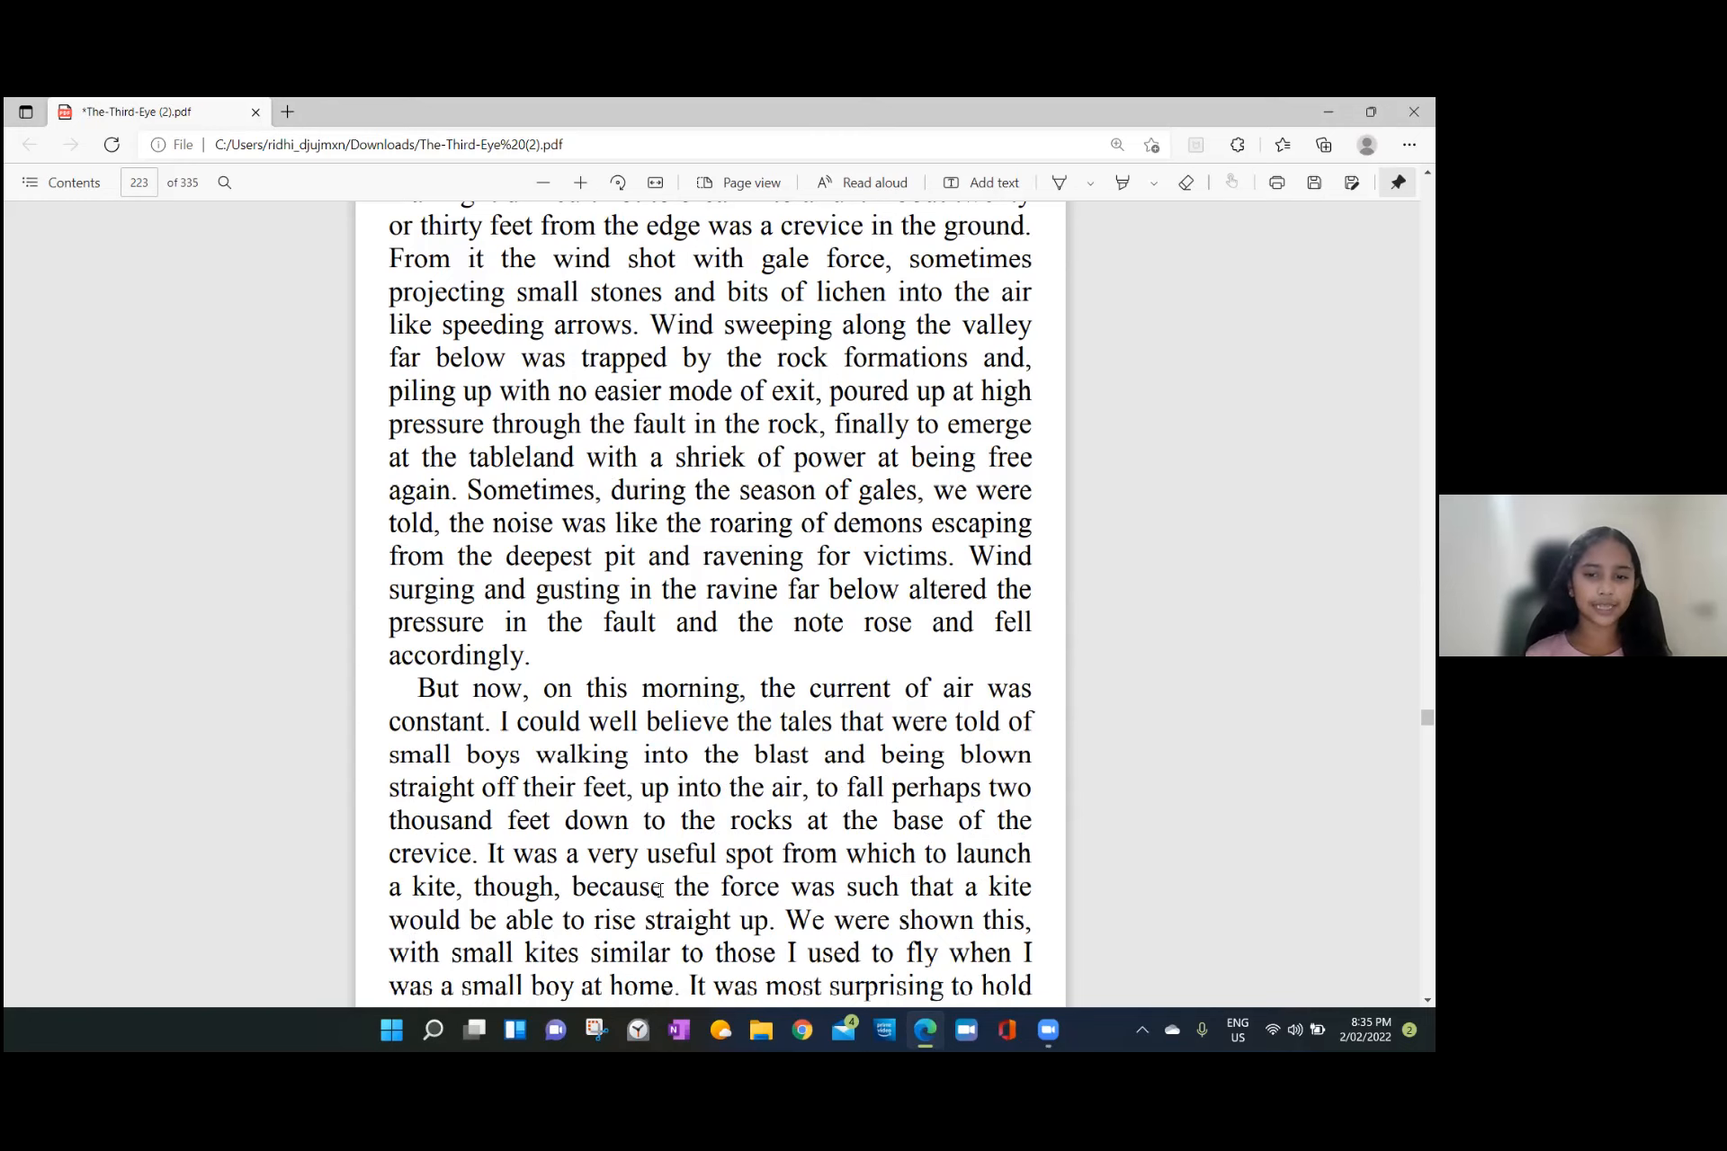
{"action": "scroll", "coordinate": [659, 888], "scroll_direction": "down", "scroll_amount": 1}
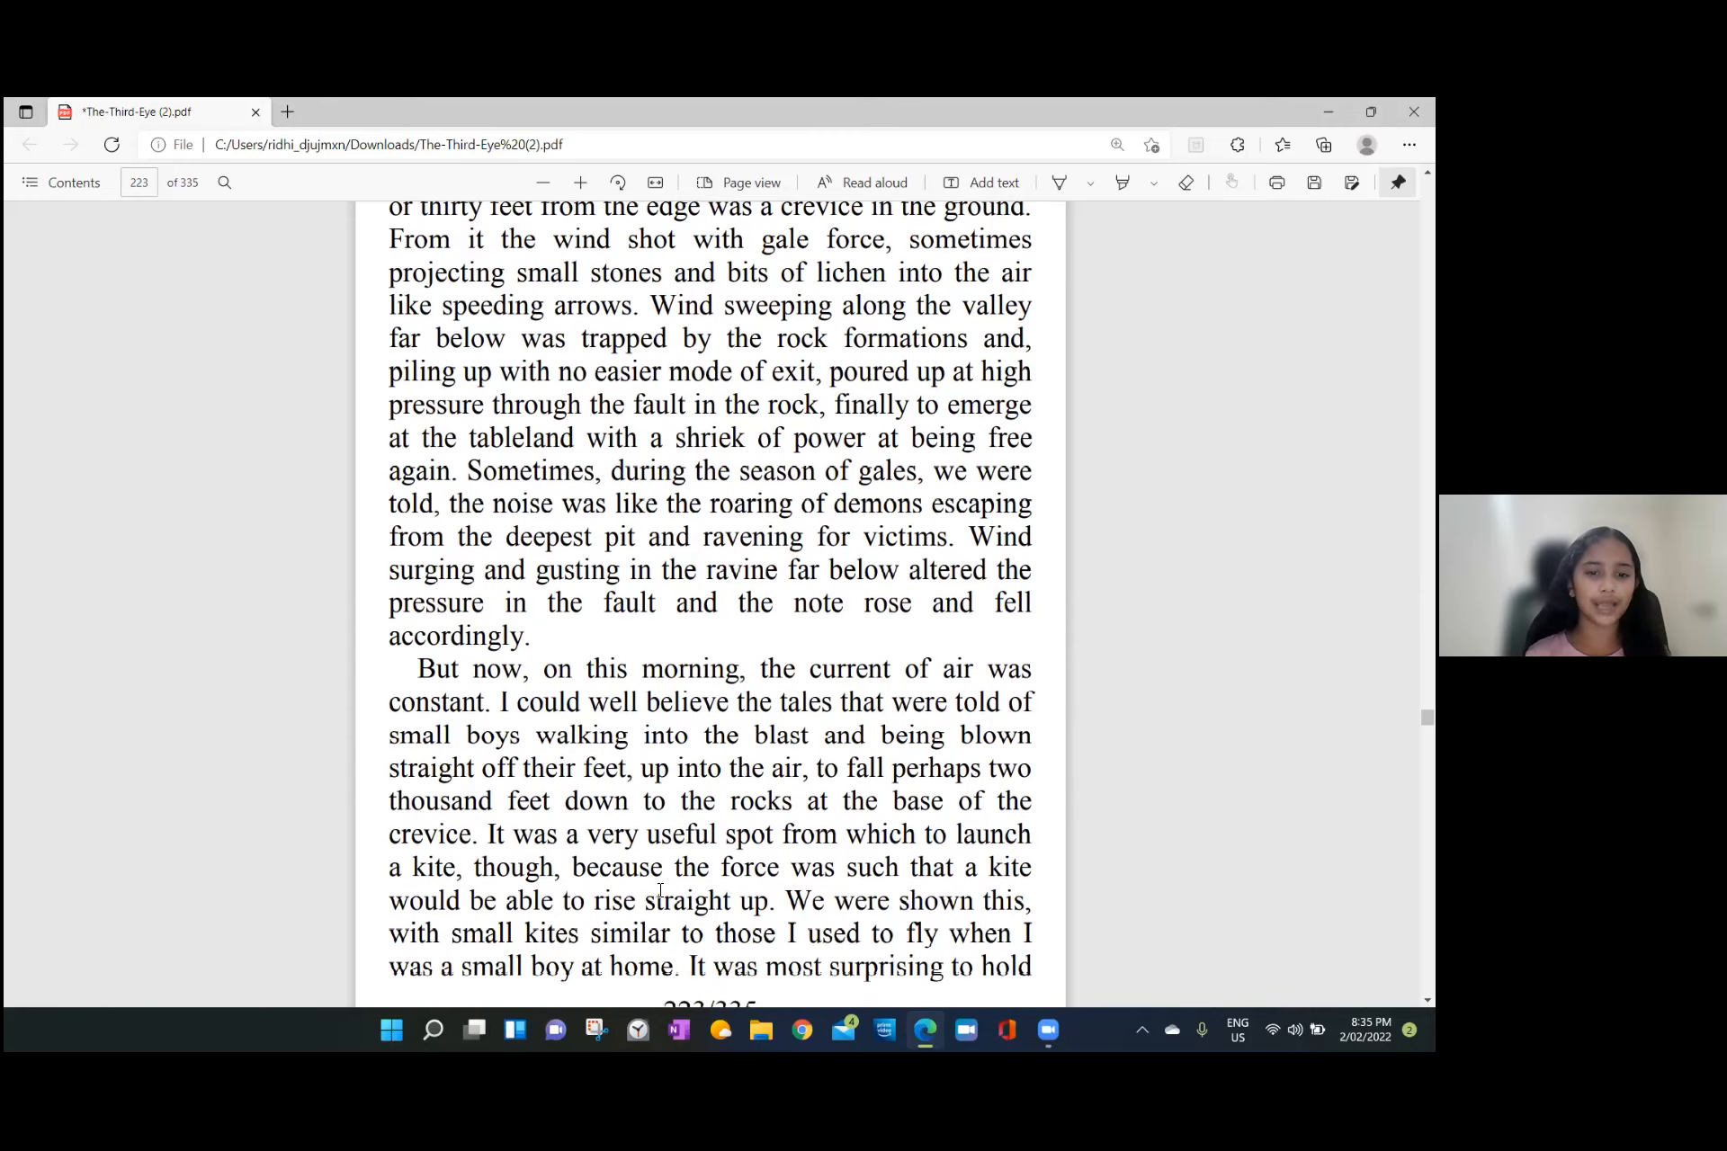
{"action": "scroll", "coordinate": [659, 897], "scroll_direction": "down", "scroll_amount": 2}
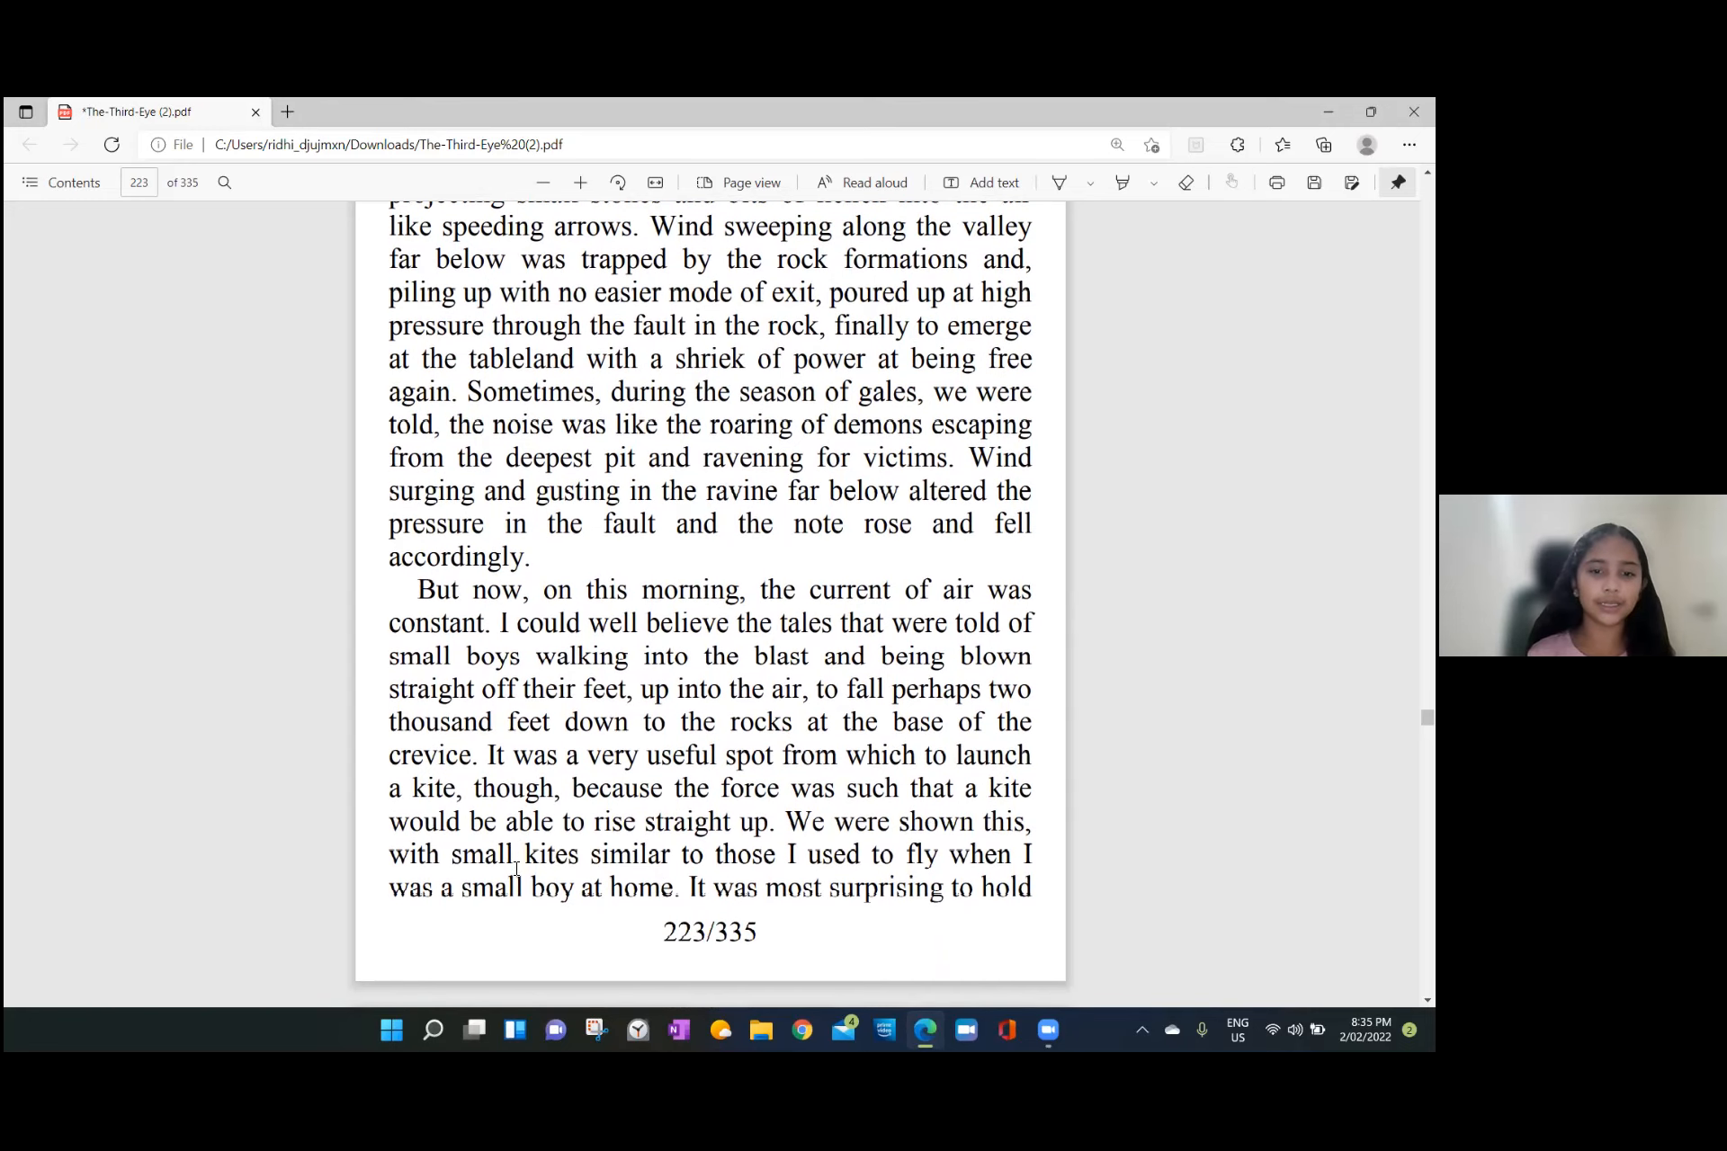
{"action": "scroll", "coordinate": [657, 816], "scroll_direction": "down", "scroll_amount": 2}
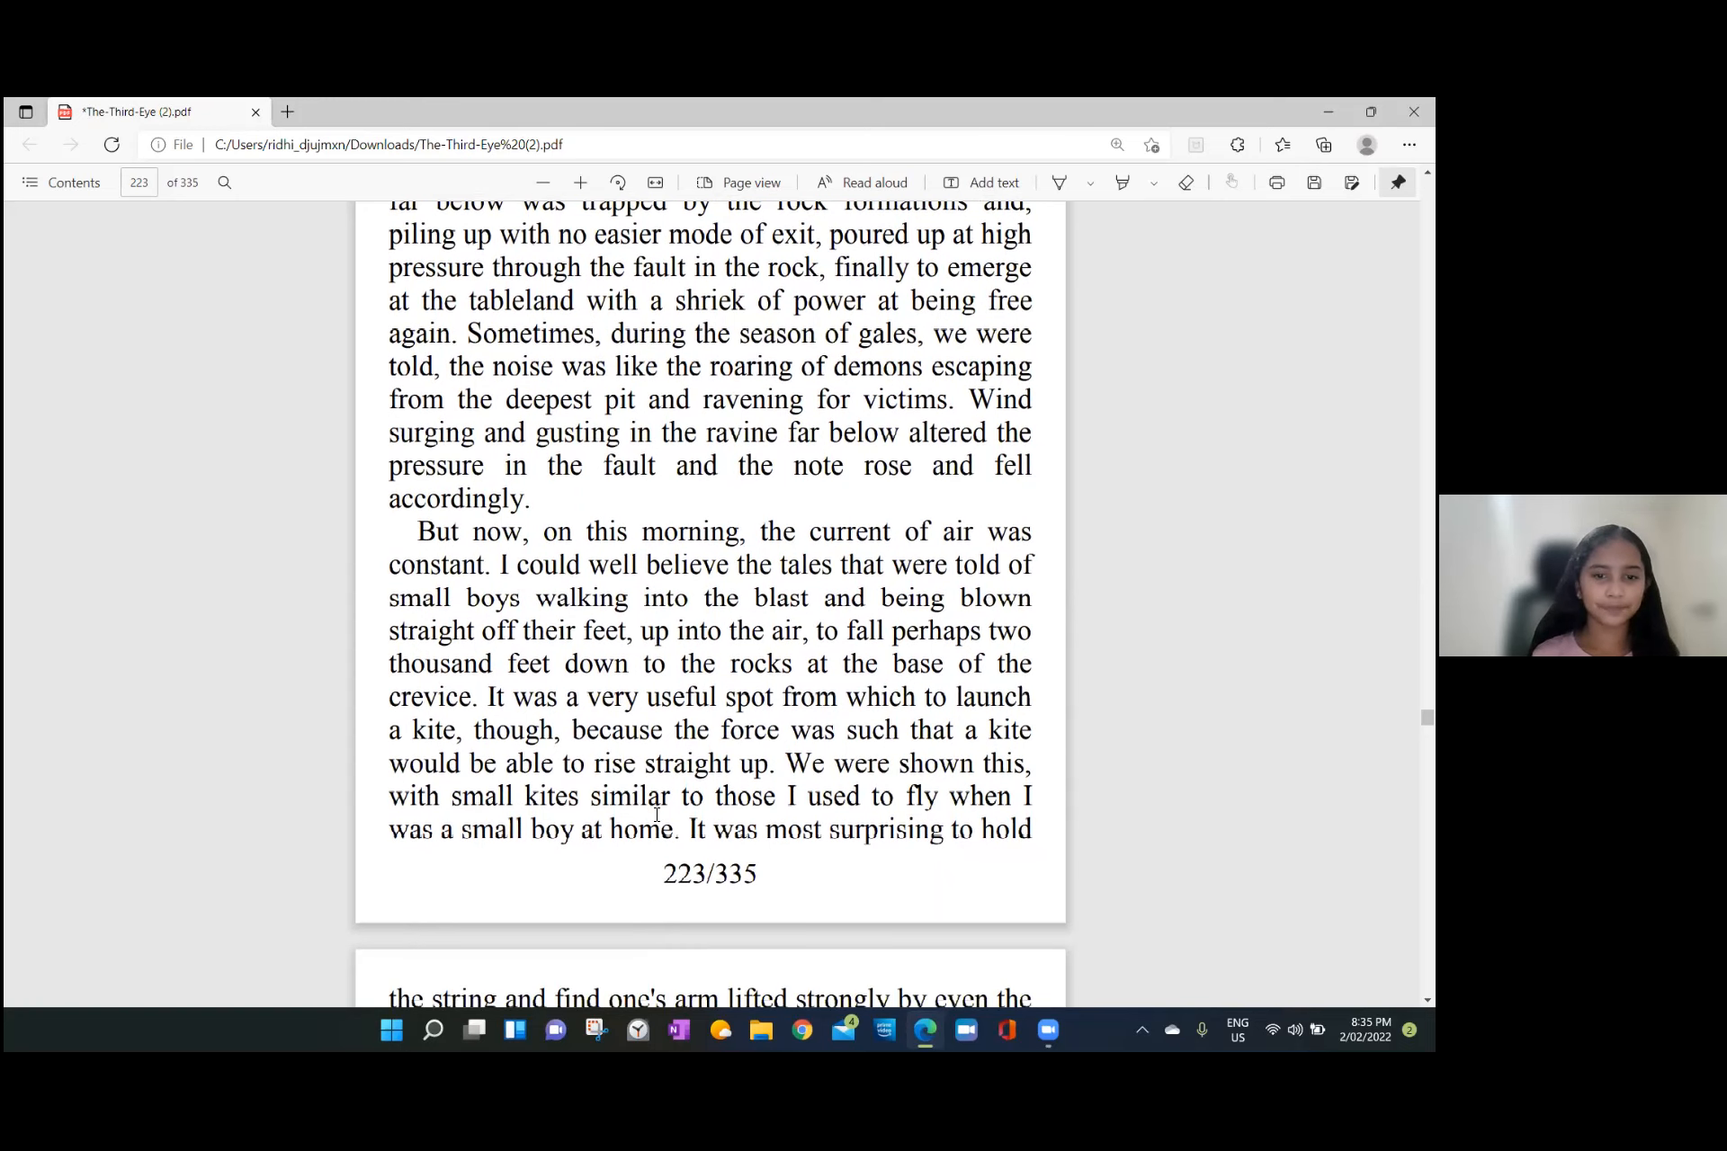
{"action": "scroll", "coordinate": [657, 816], "scroll_direction": "up", "scroll_amount": 1}
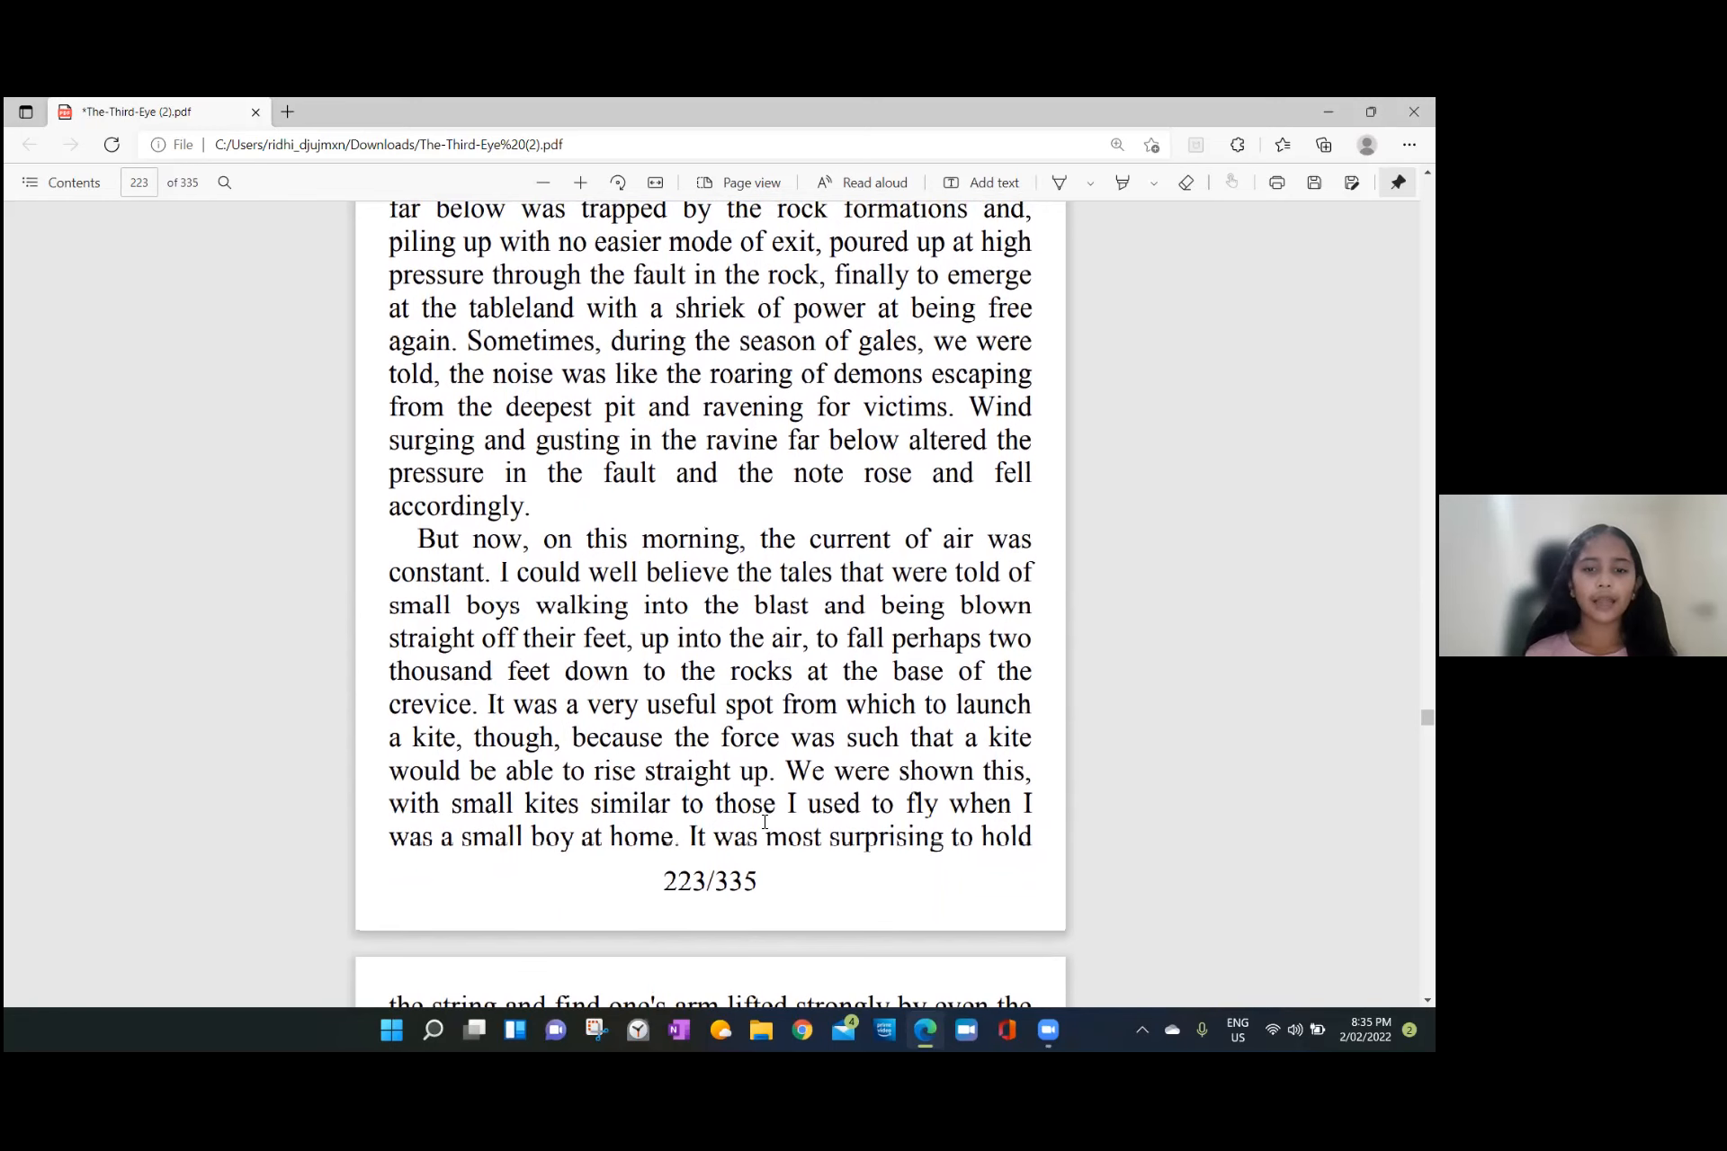
{"action": "scroll", "coordinate": [788, 809], "scroll_direction": "down", "scroll_amount": 3}
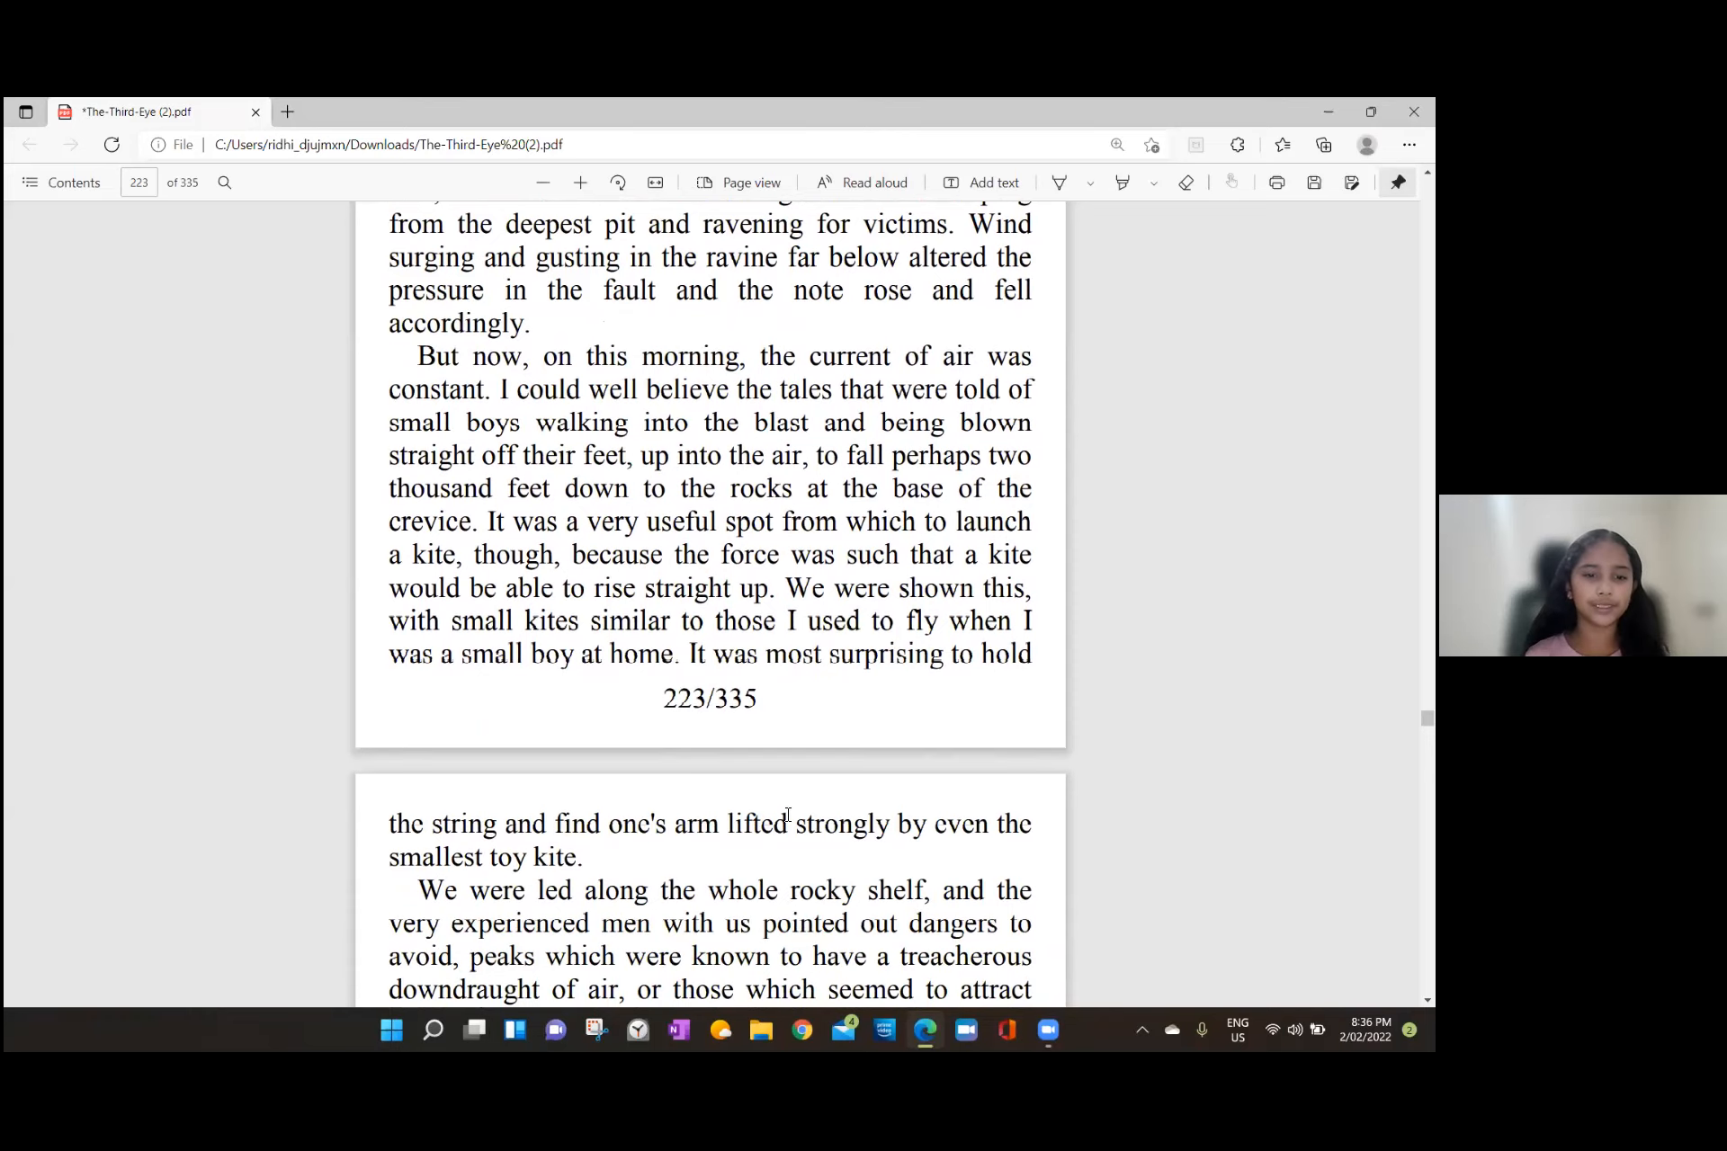
{"action": "scroll", "coordinate": [788, 814], "scroll_direction": "down", "scroll_amount": 2}
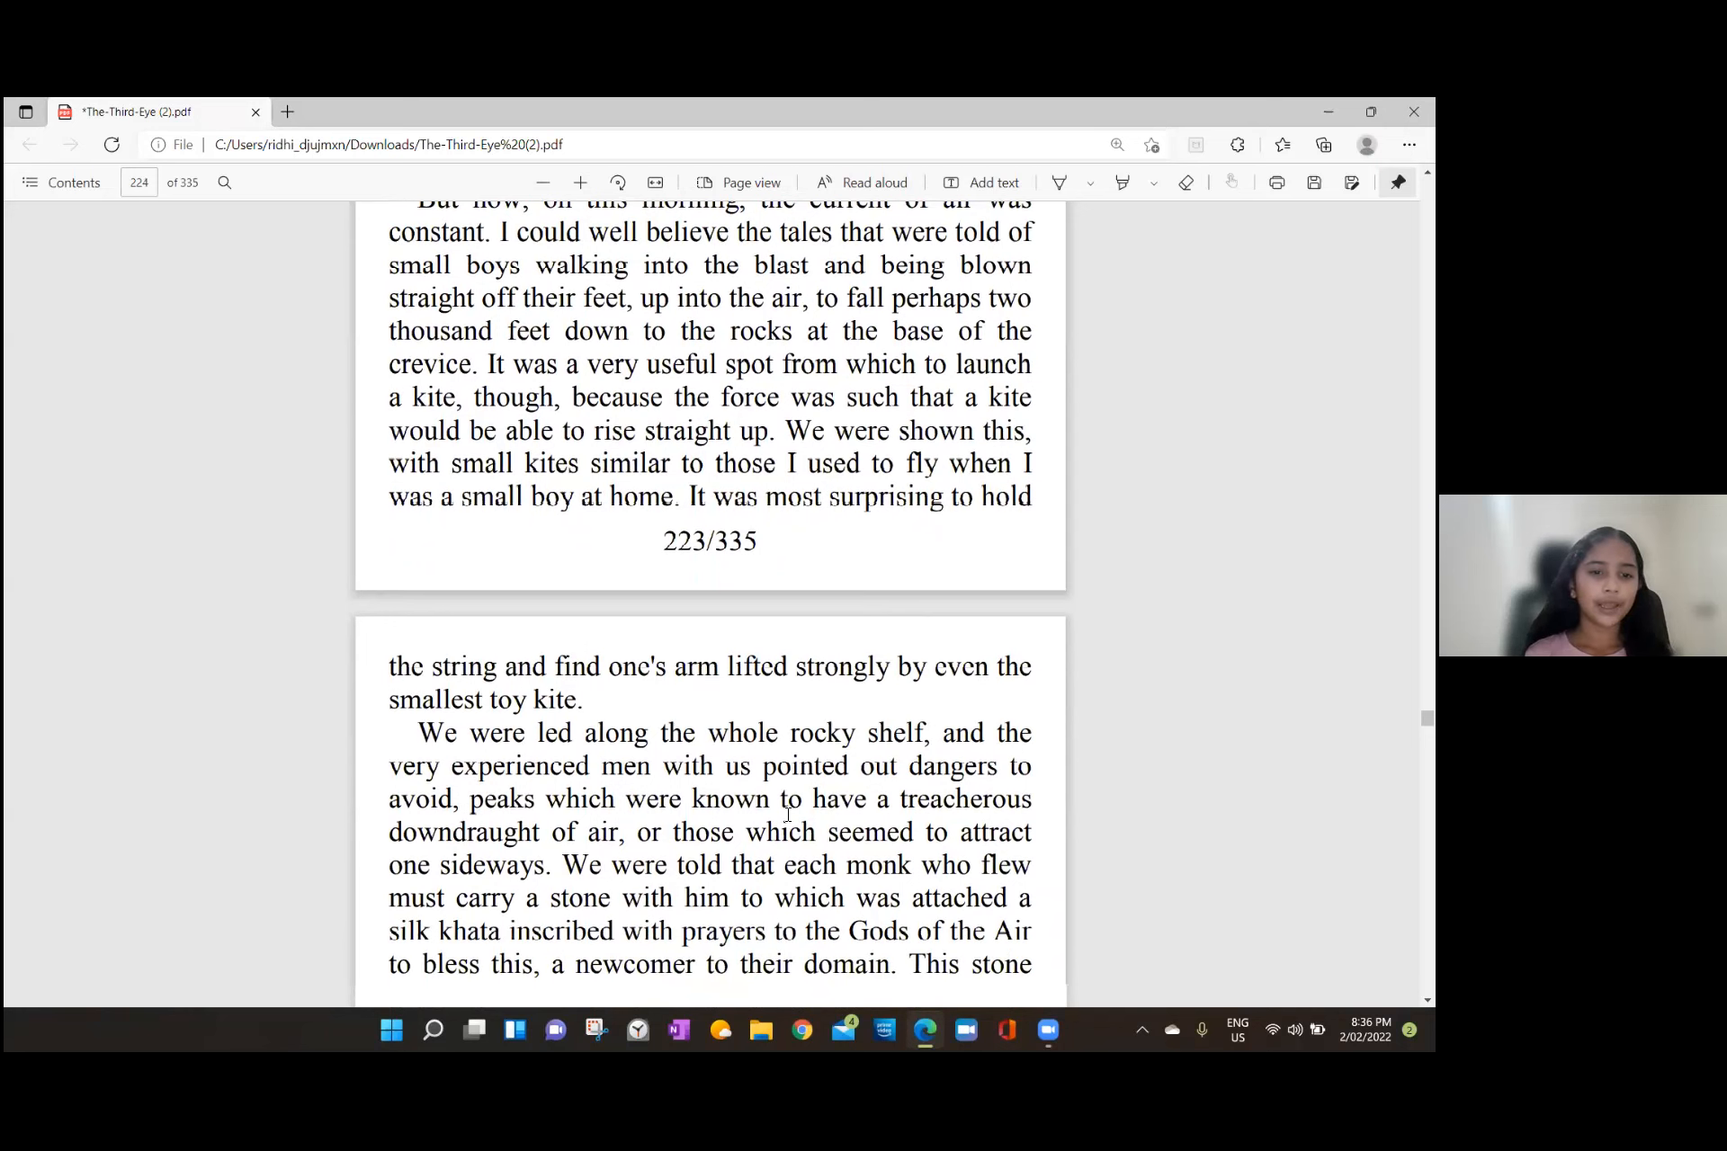
{"action": "scroll", "coordinate": [788, 814], "scroll_direction": "down", "scroll_amount": 2}
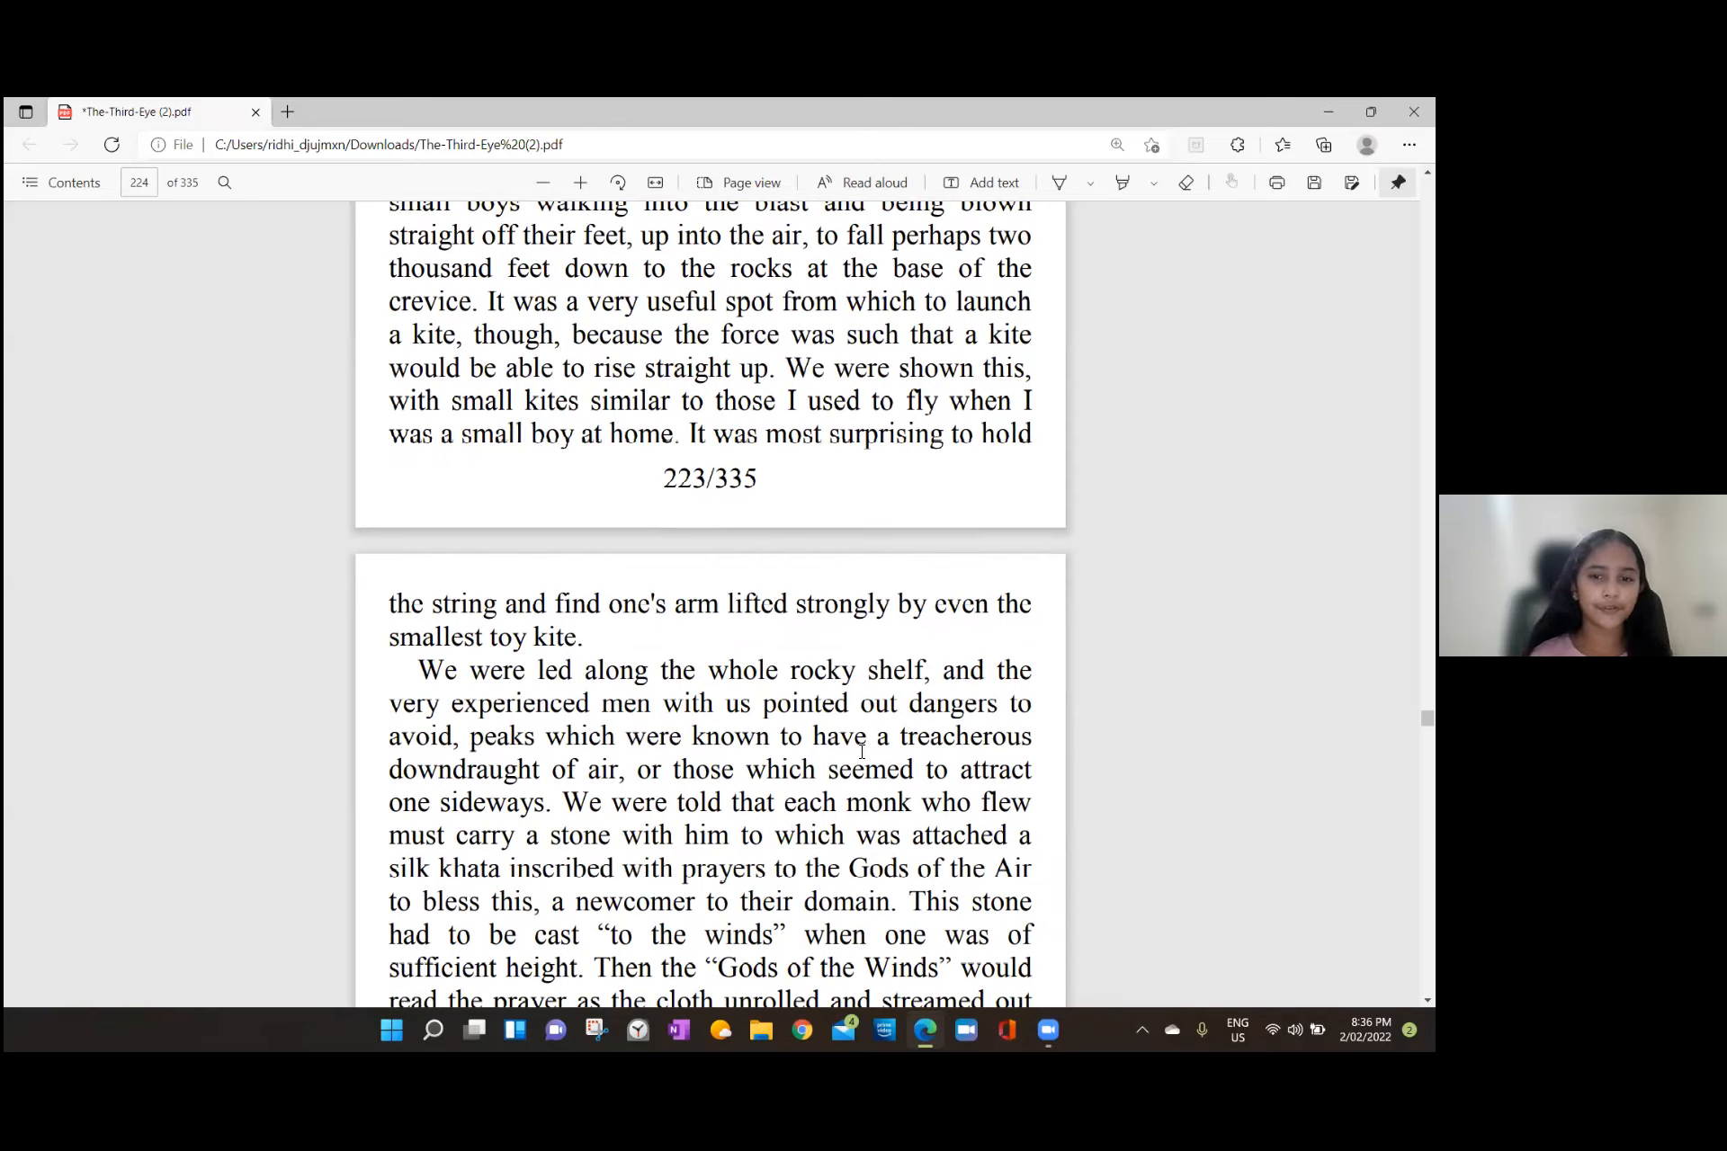
Briefly select the word 'those' on page 224 and clear the selection again.
{"action": "double_click", "coordinate": [677, 776]}
{"action": "left_click", "coordinate": [716, 785]}
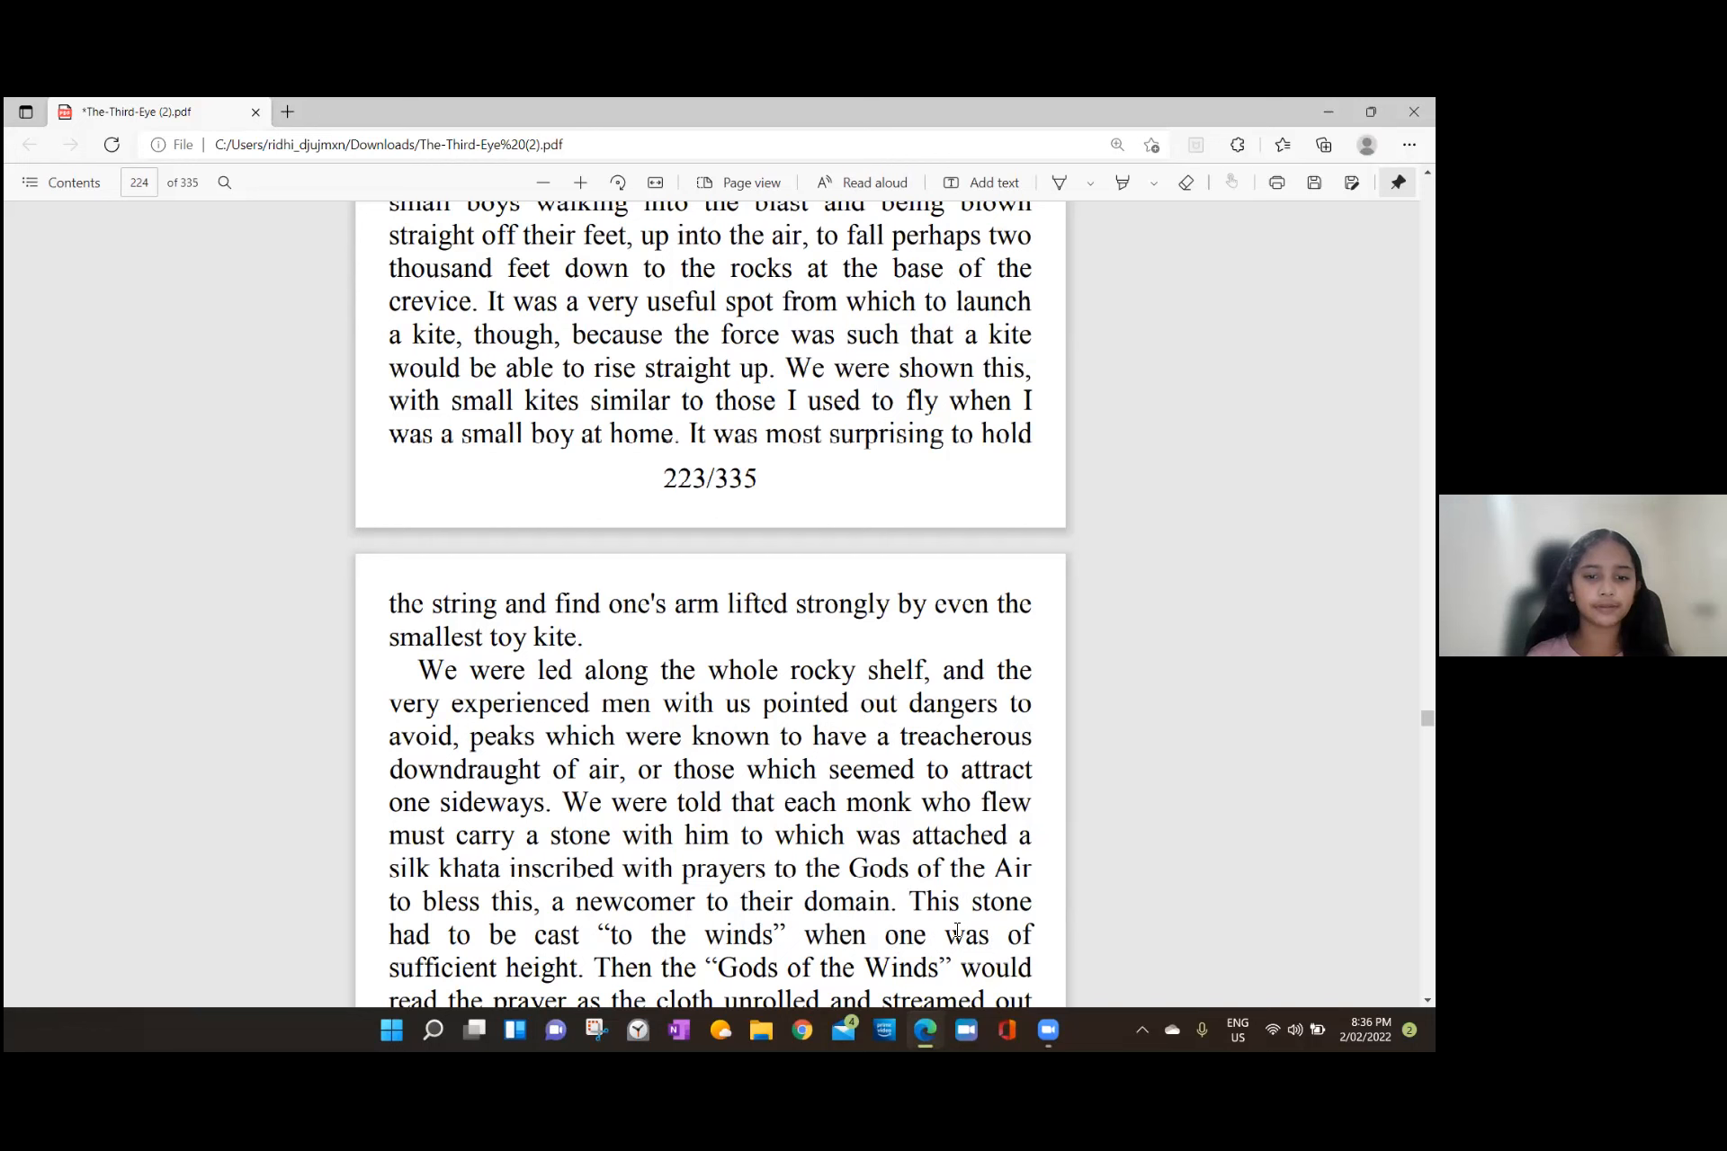
{"action": "scroll", "coordinate": [955, 933], "scroll_direction": "down", "scroll_amount": 1}
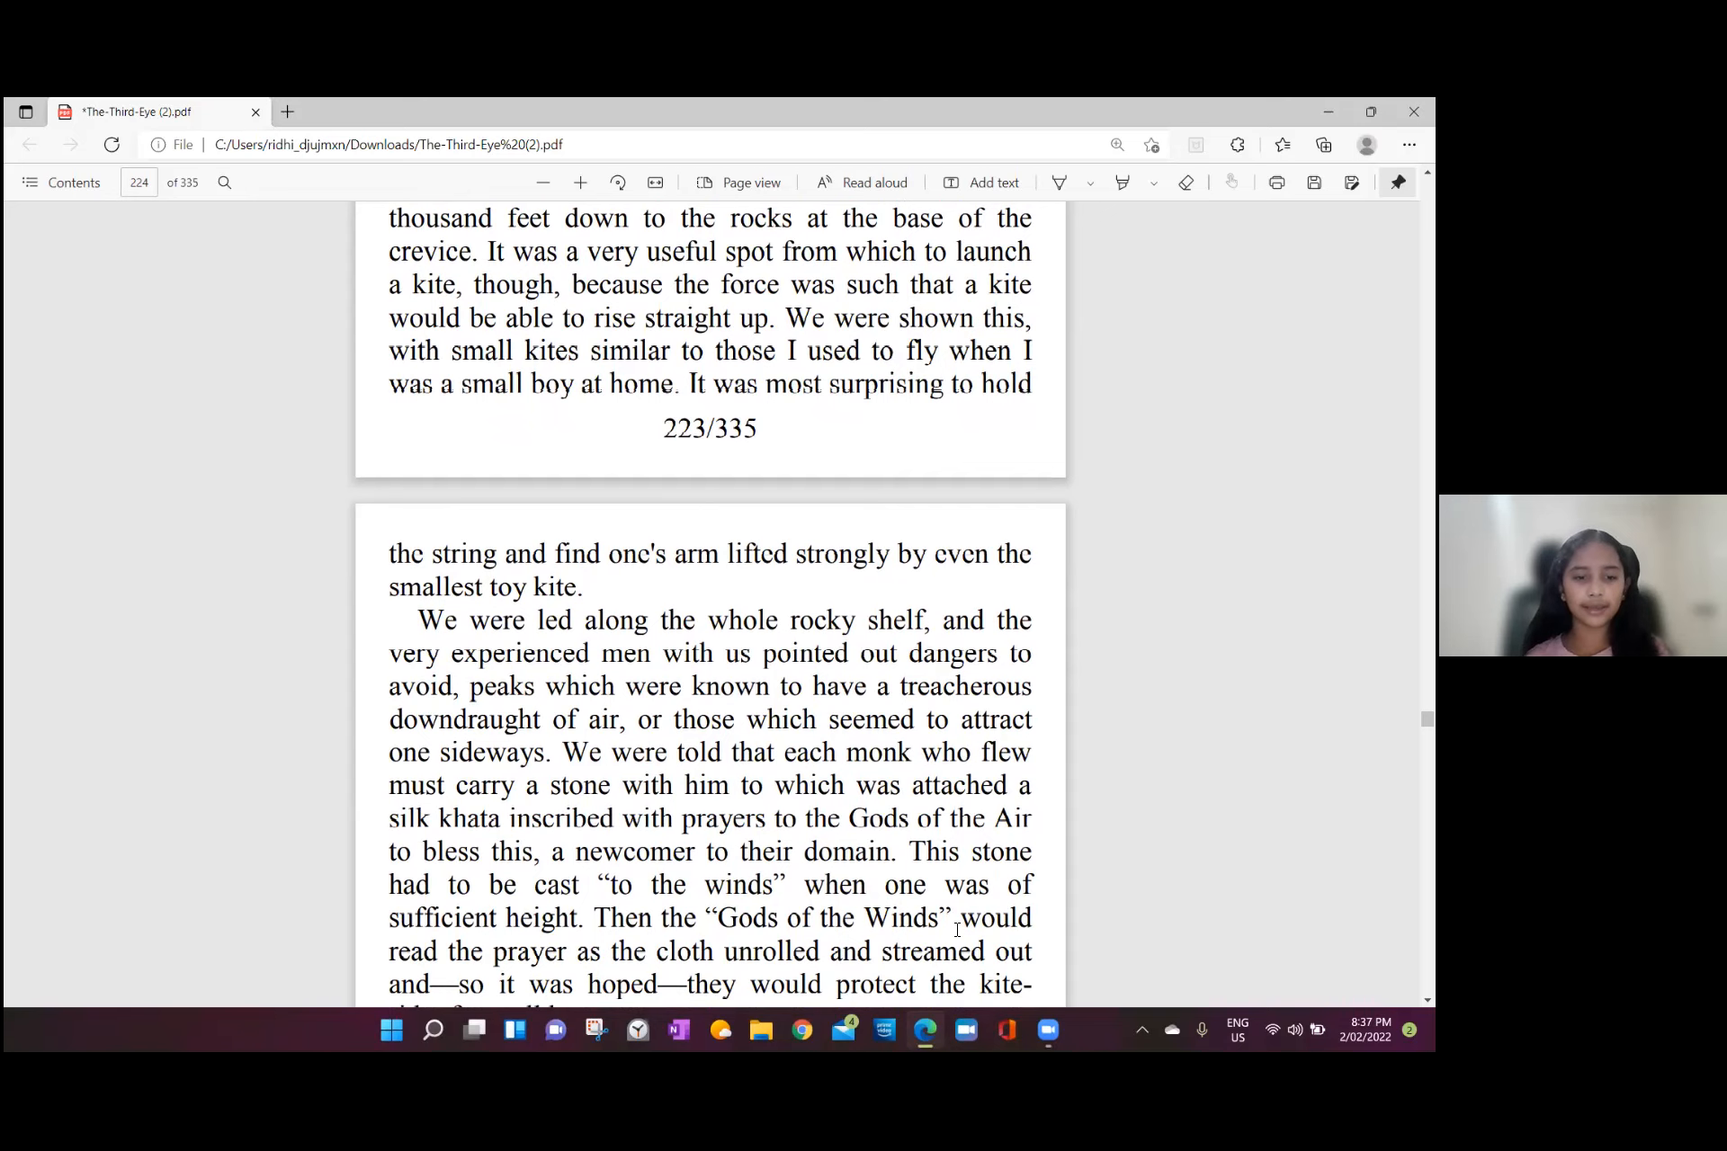
{"action": "scroll", "coordinate": [955, 933], "scroll_direction": "down", "scroll_amount": 2}
{"action": "scroll", "coordinate": [955, 933], "scroll_direction": "down", "scroll_amount": 1}
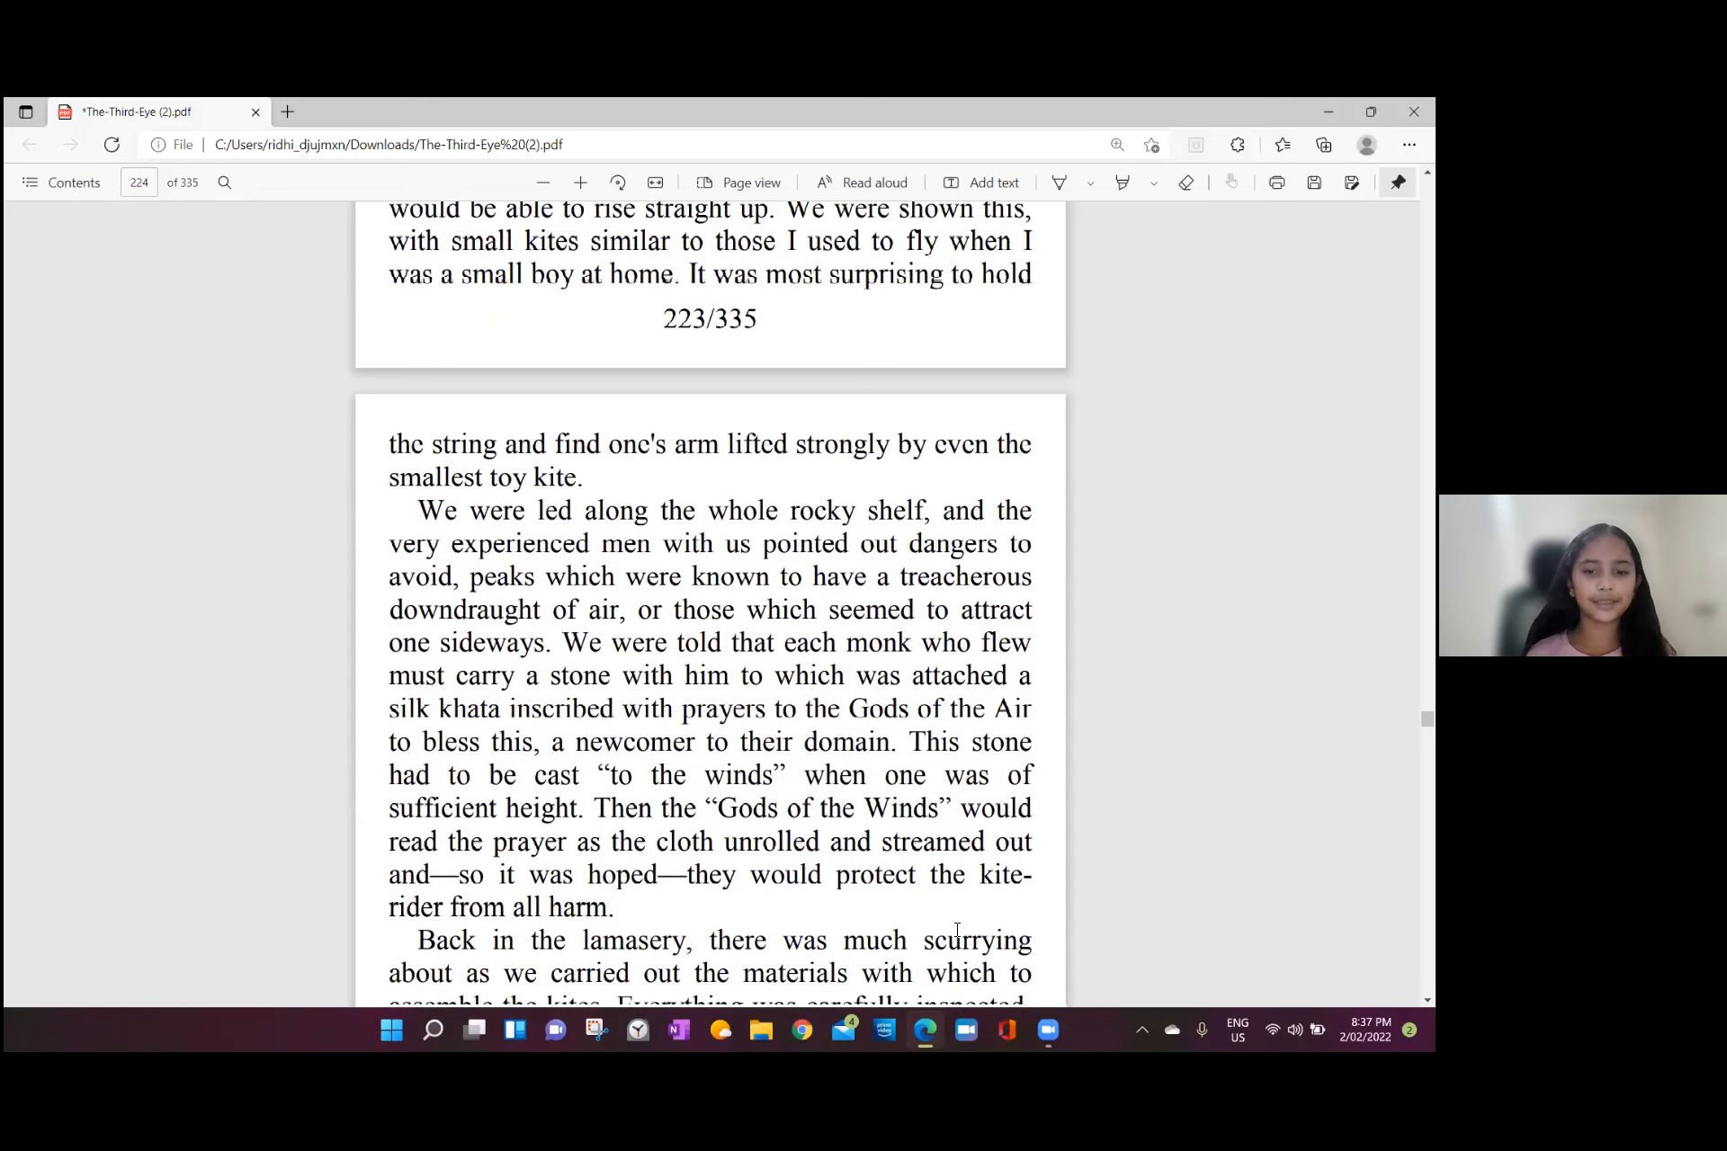
{"action": "scroll", "coordinate": [956, 933], "scroll_direction": "down", "scroll_amount": 1}
{"action": "scroll", "coordinate": [956, 933], "scroll_direction": "down", "scroll_amount": 2}
{"action": "scroll", "coordinate": [955, 933], "scroll_direction": "down", "scroll_amount": 2}
{"action": "scroll", "coordinate": [955, 933], "scroll_direction": "down", "scroll_amount": 2}
{"action": "scroll", "coordinate": [955, 933], "scroll_direction": "down", "scroll_amount": 2}
{"action": "scroll", "coordinate": [955, 933], "scroll_direction": "down", "scroll_amount": 1}
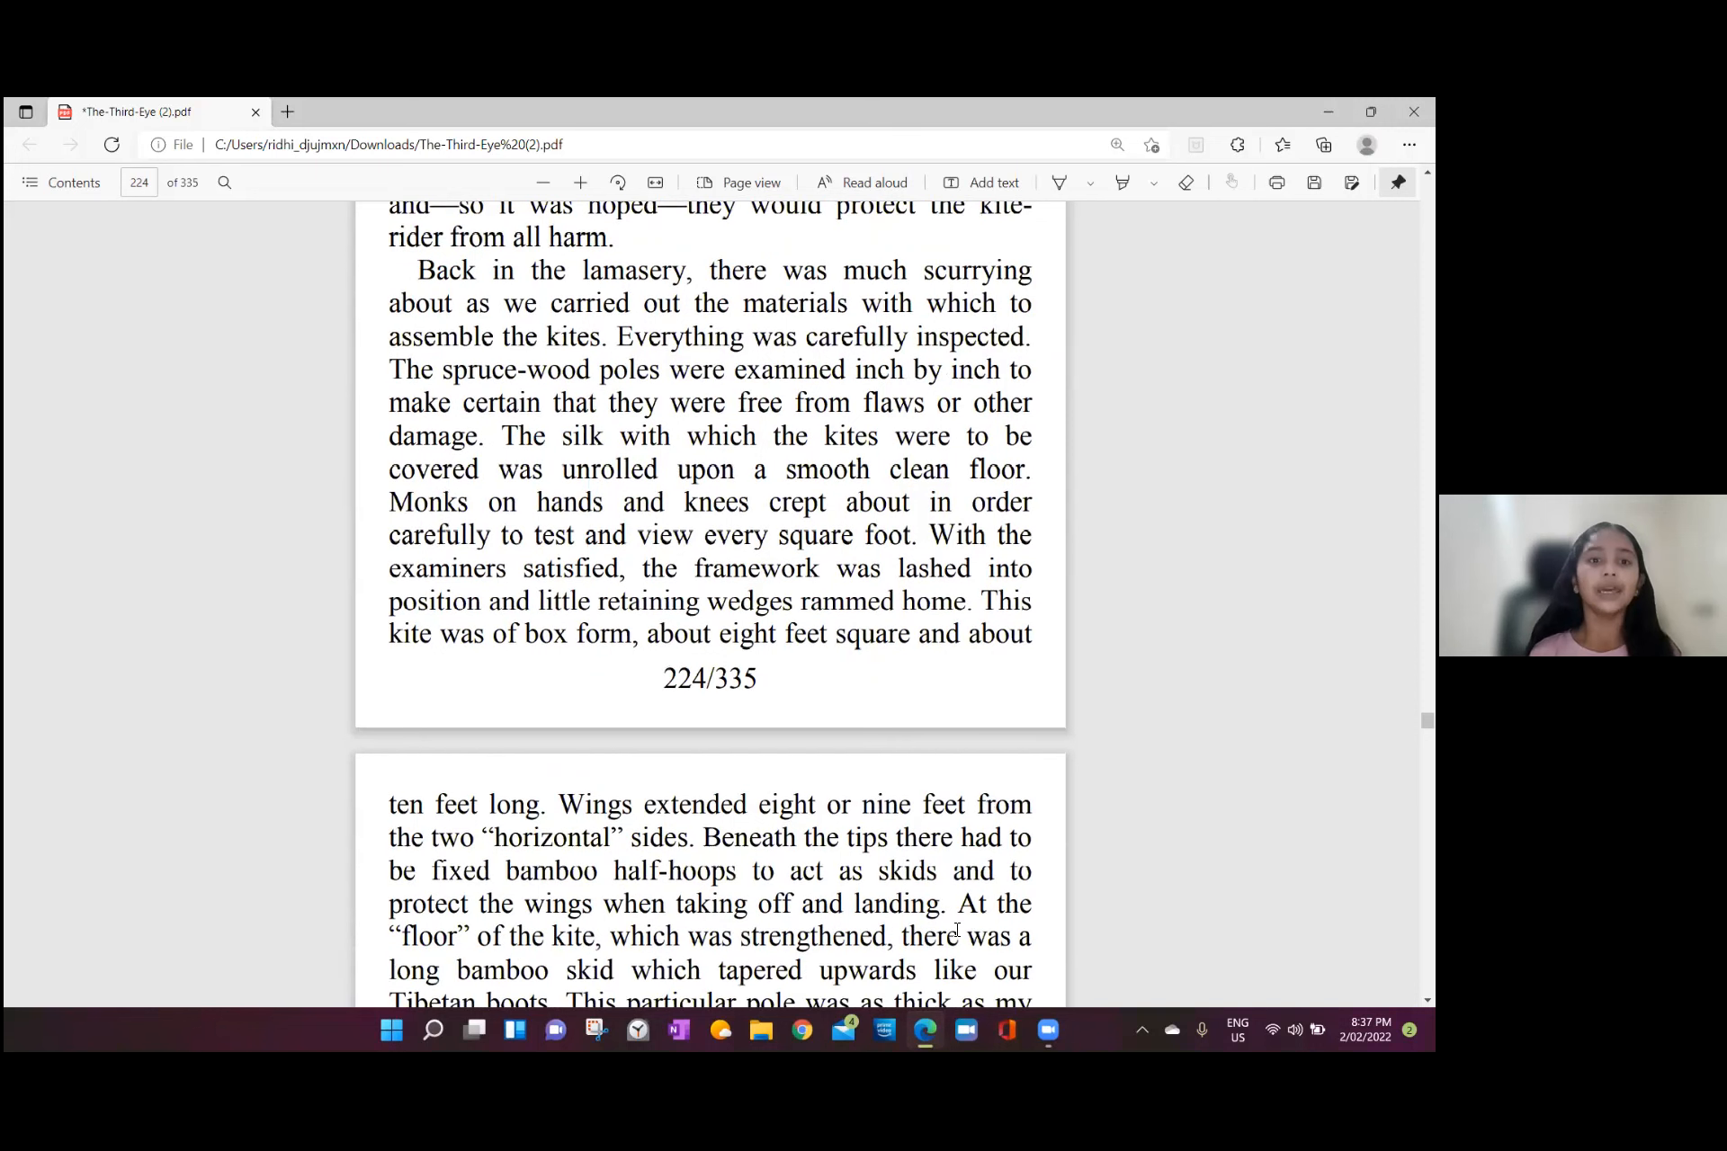
{"action": "scroll", "coordinate": [956, 933], "scroll_direction": "up", "scroll_amount": 1}
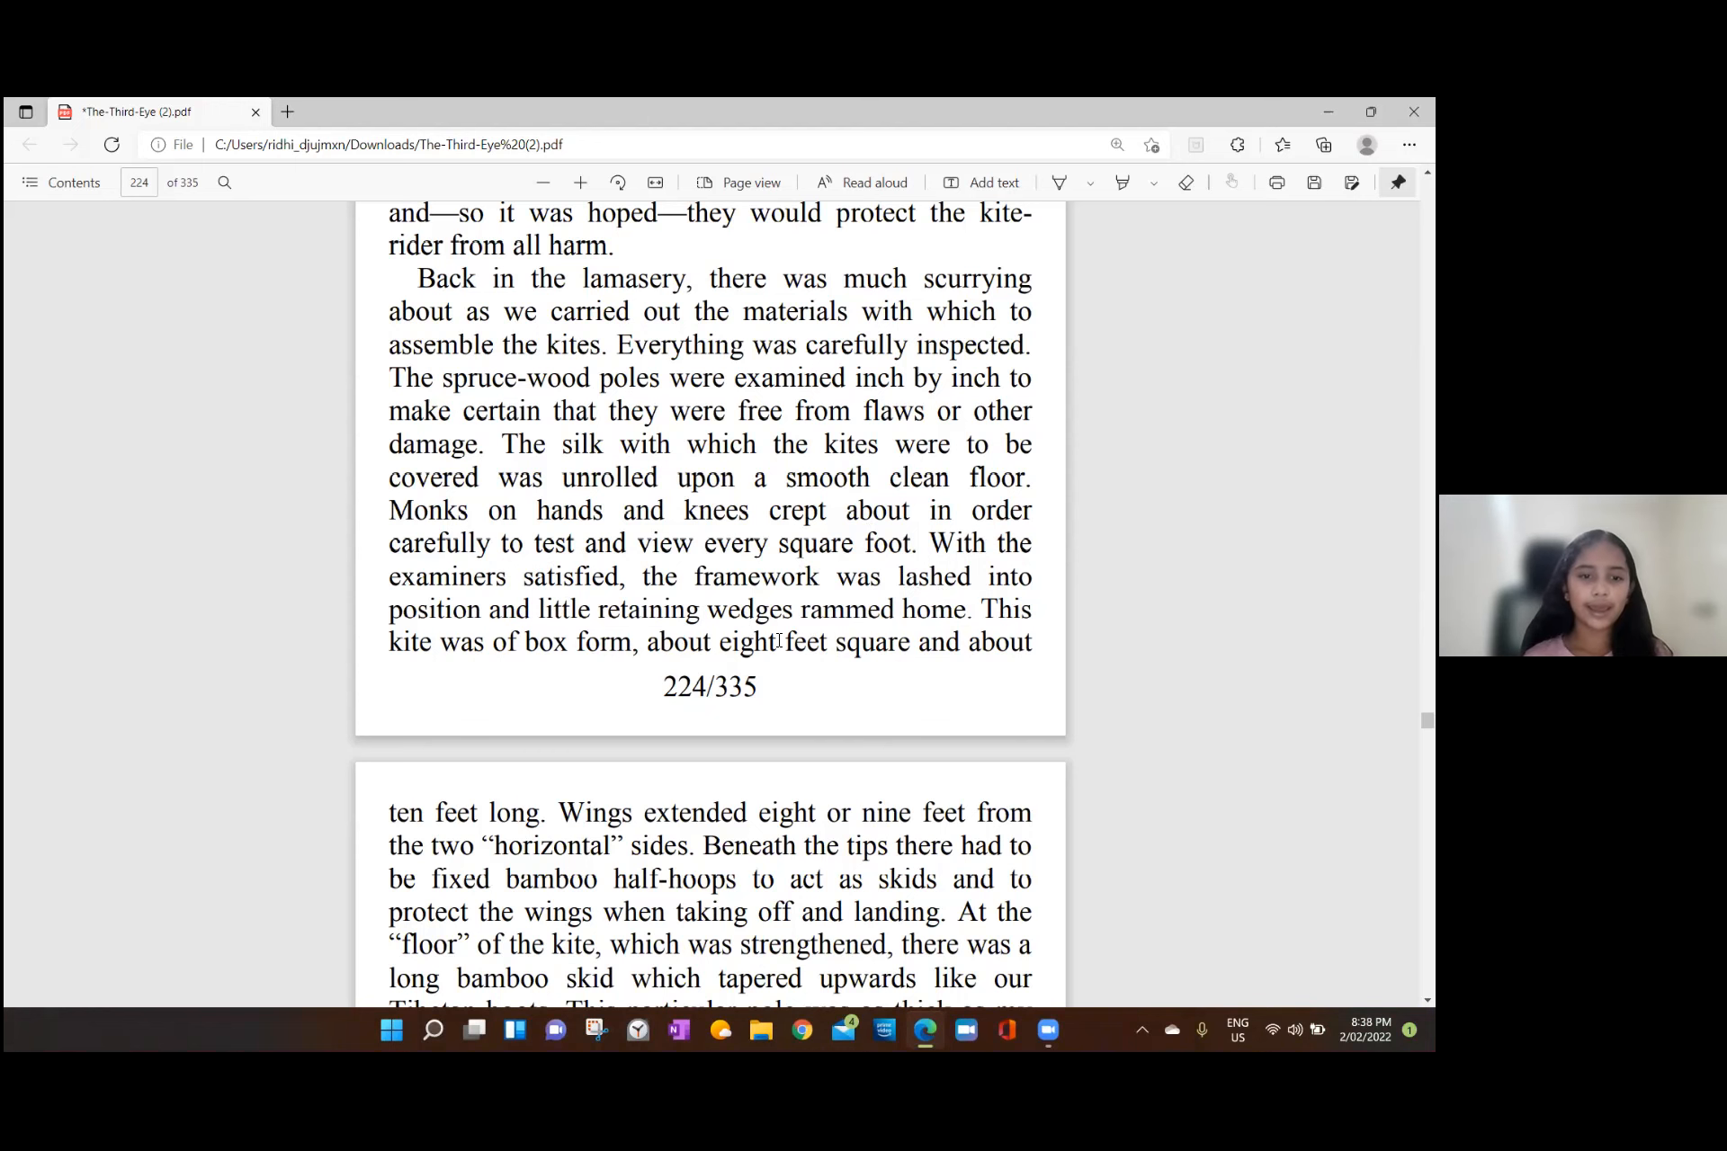
{"action": "scroll", "coordinate": [780, 641], "scroll_direction": "down", "scroll_amount": 2}
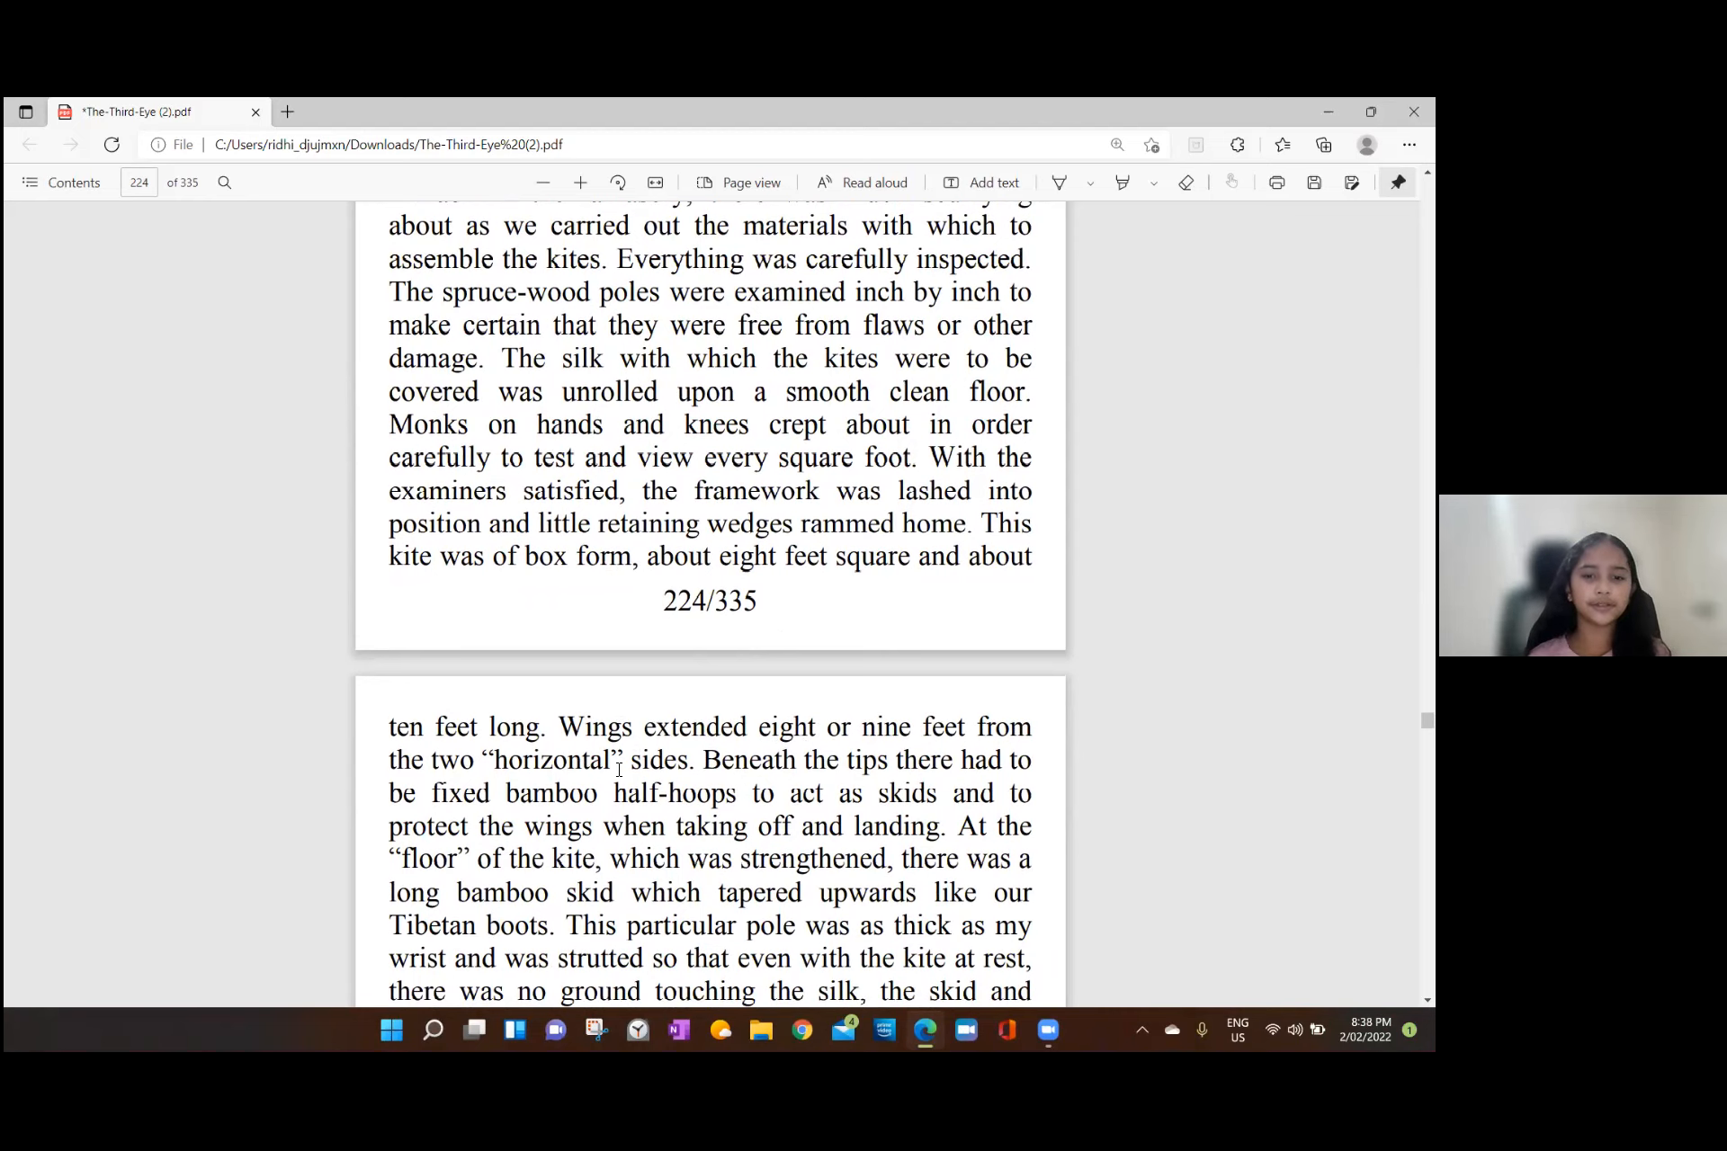
{"action": "scroll", "coordinate": [619, 770], "scroll_direction": "down", "scroll_amount": 1}
{"action": "scroll", "coordinate": [619, 770], "scroll_direction": "down", "scroll_amount": 1}
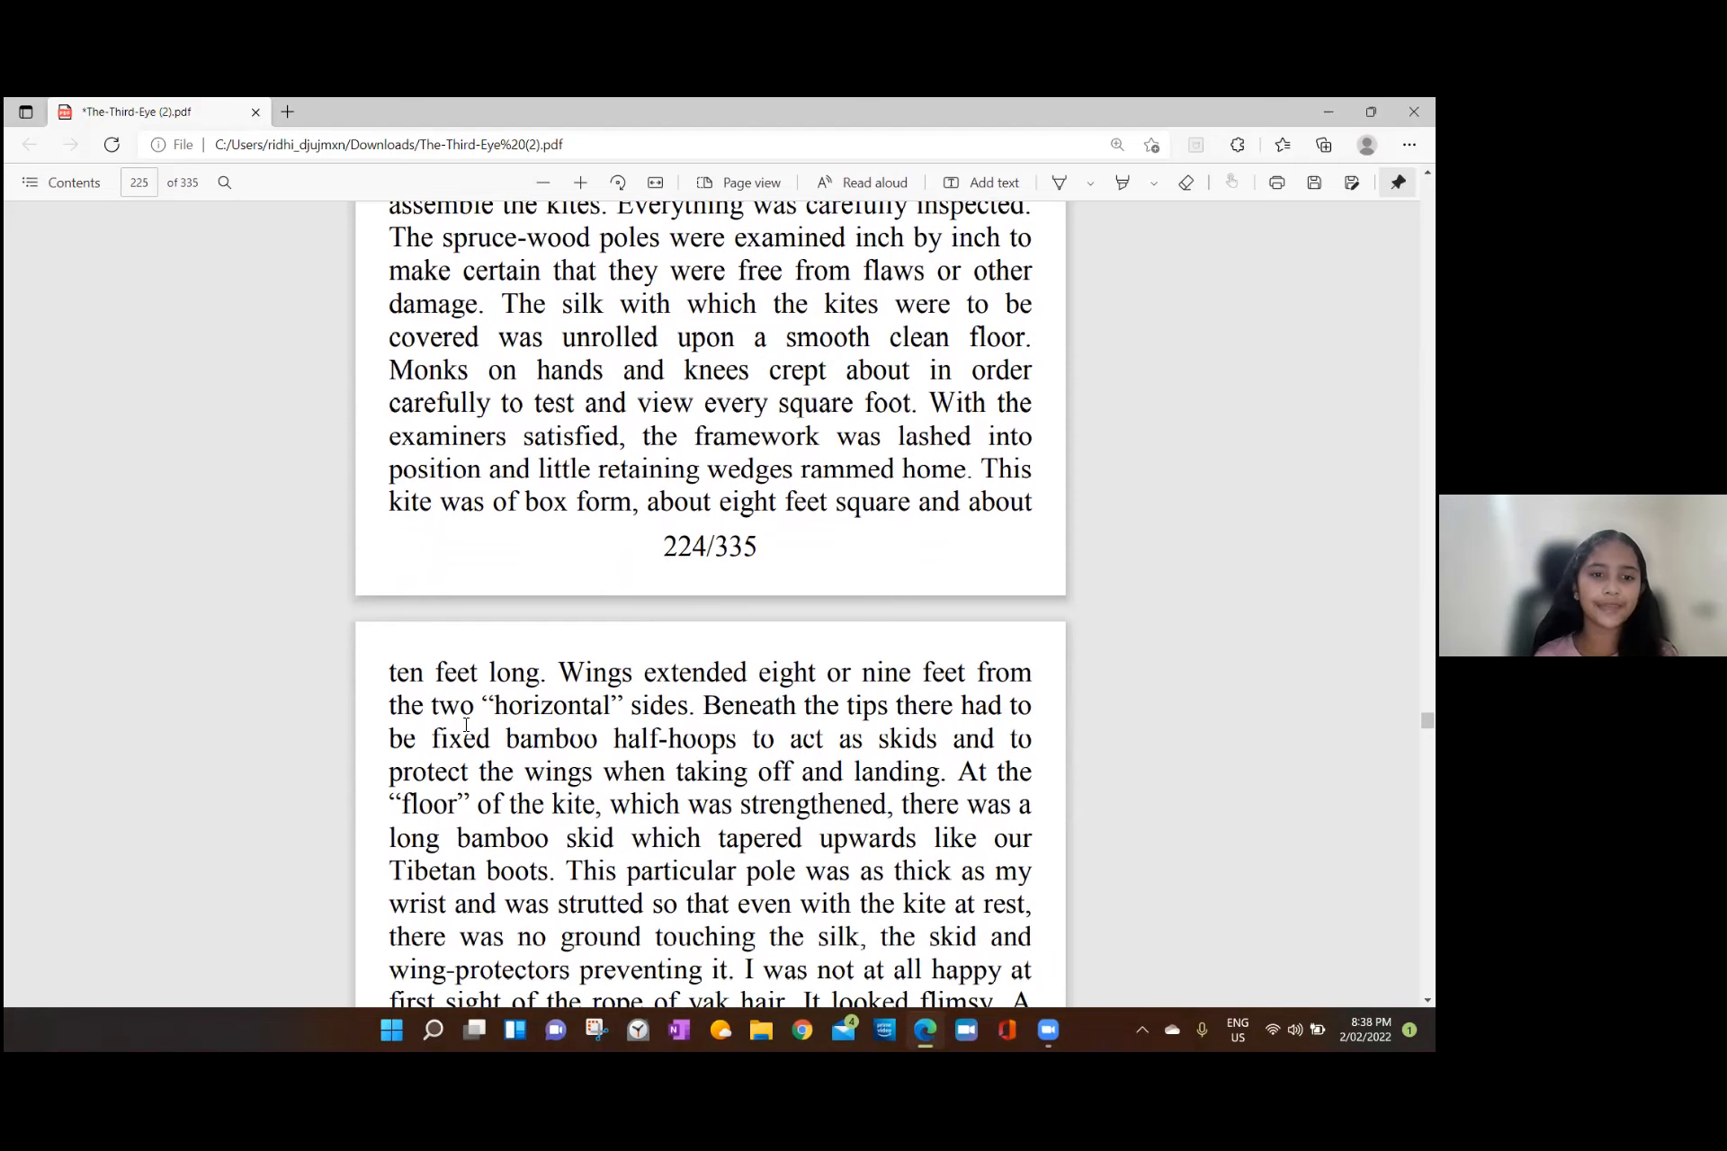
{"action": "scroll", "coordinate": [531, 770], "scroll_direction": "down", "scroll_amount": 1}
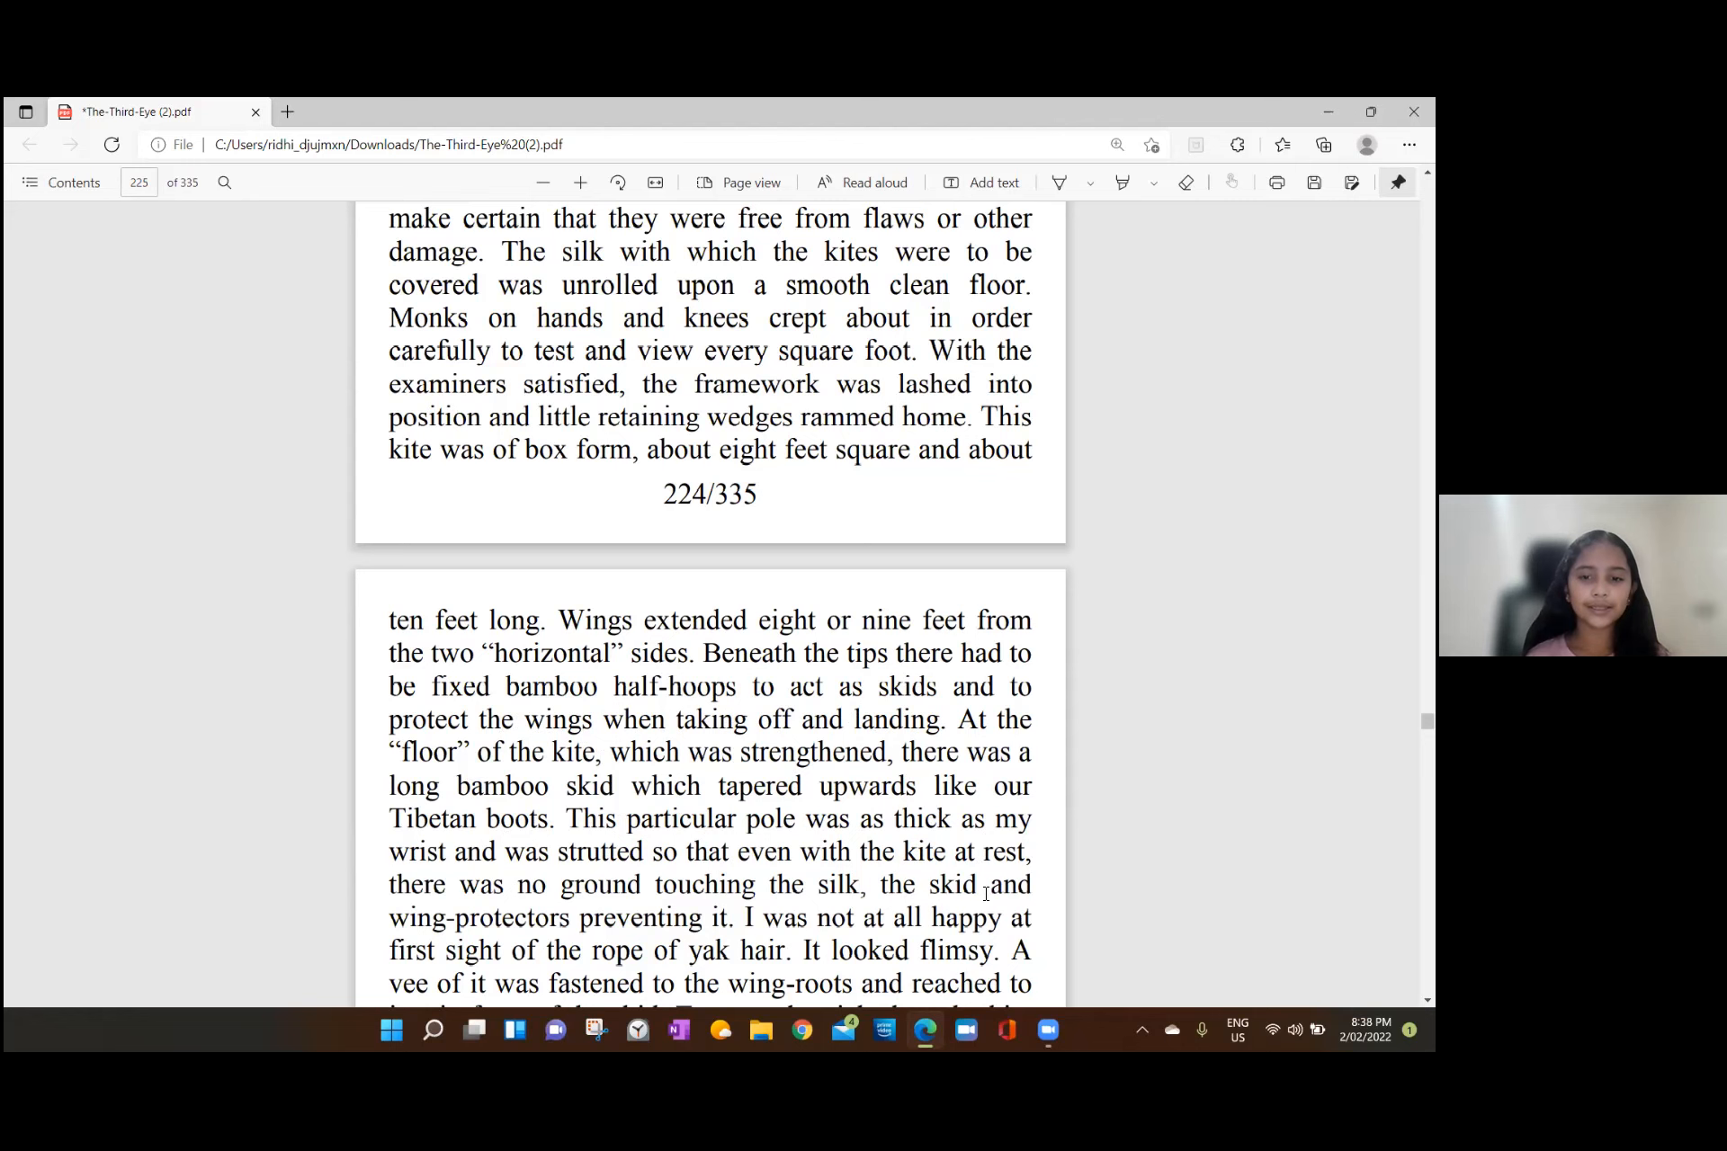
{"action": "scroll", "coordinate": [597, 895], "scroll_direction": "down", "scroll_amount": 1}
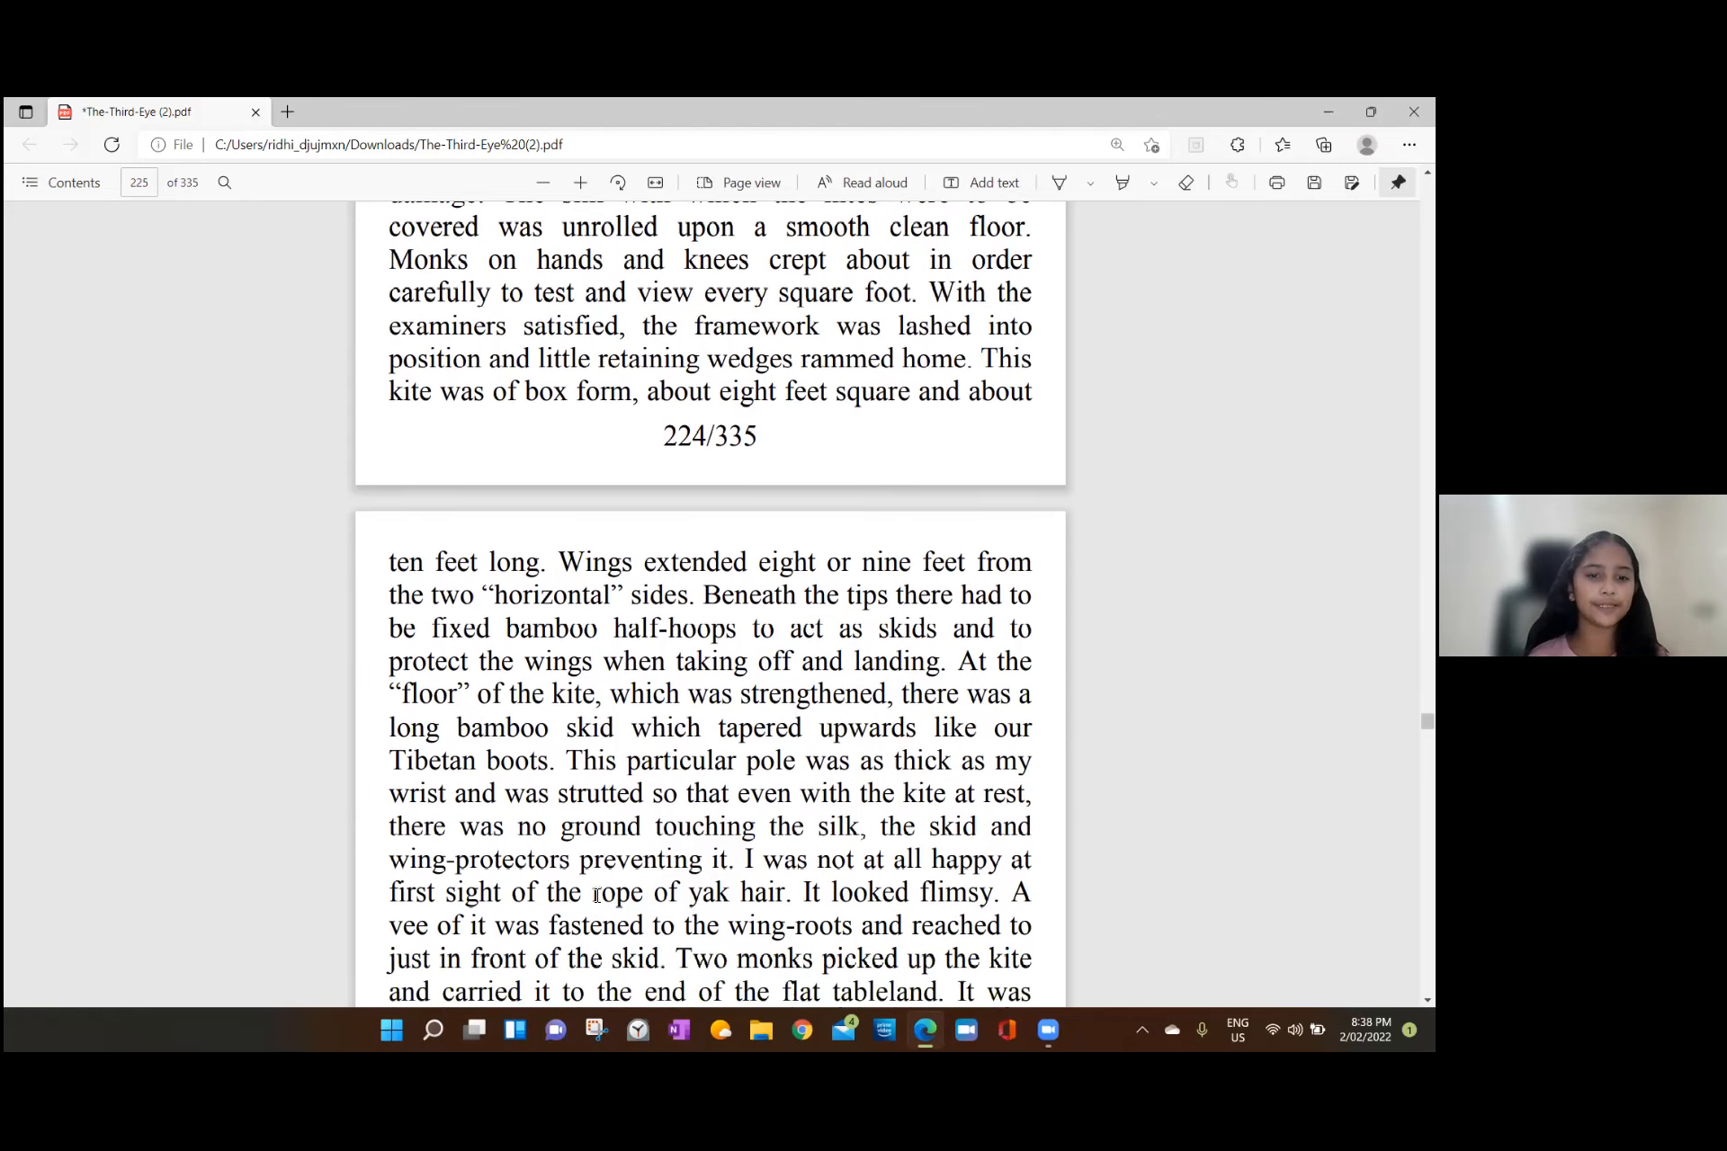
{"action": "scroll", "coordinate": [596, 895], "scroll_direction": "down", "scroll_amount": 1}
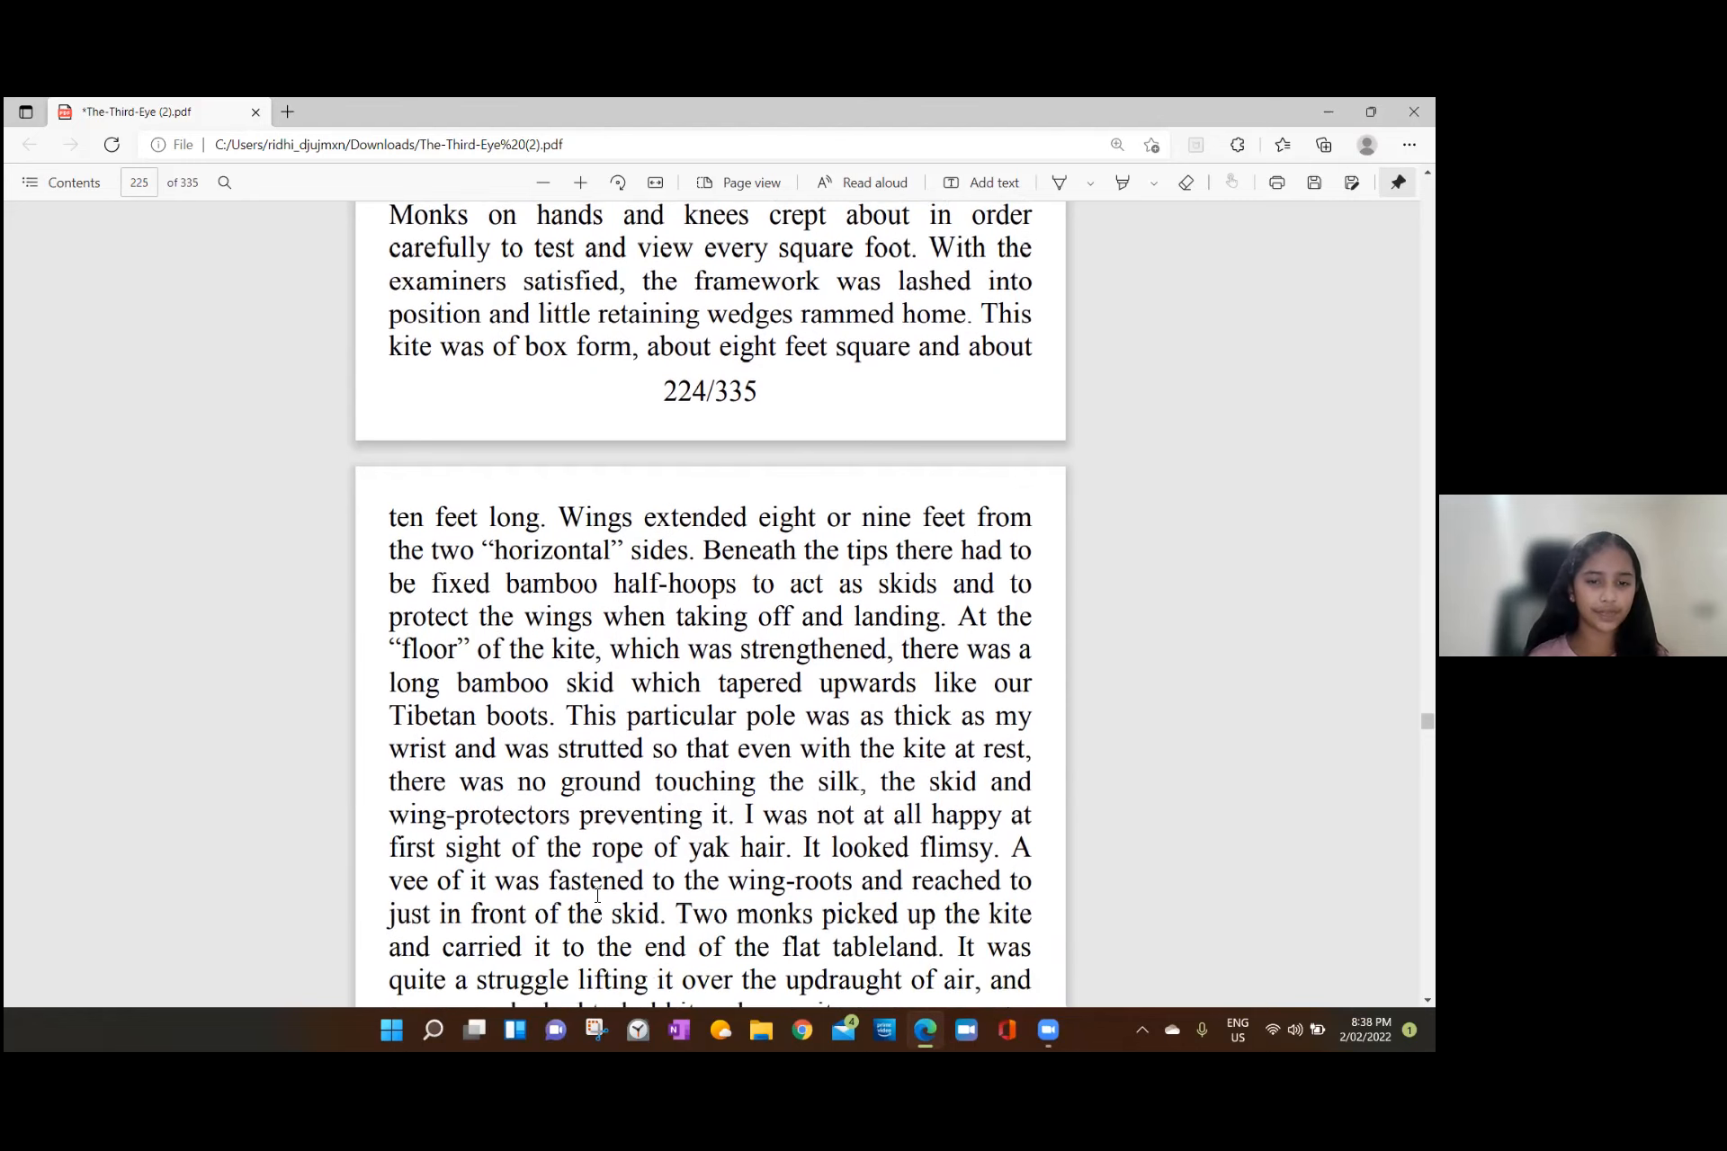
{"action": "scroll", "coordinate": [597, 895], "scroll_direction": "down", "scroll_amount": 1}
{"action": "scroll", "coordinate": [597, 895], "scroll_direction": "down", "scroll_amount": 1}
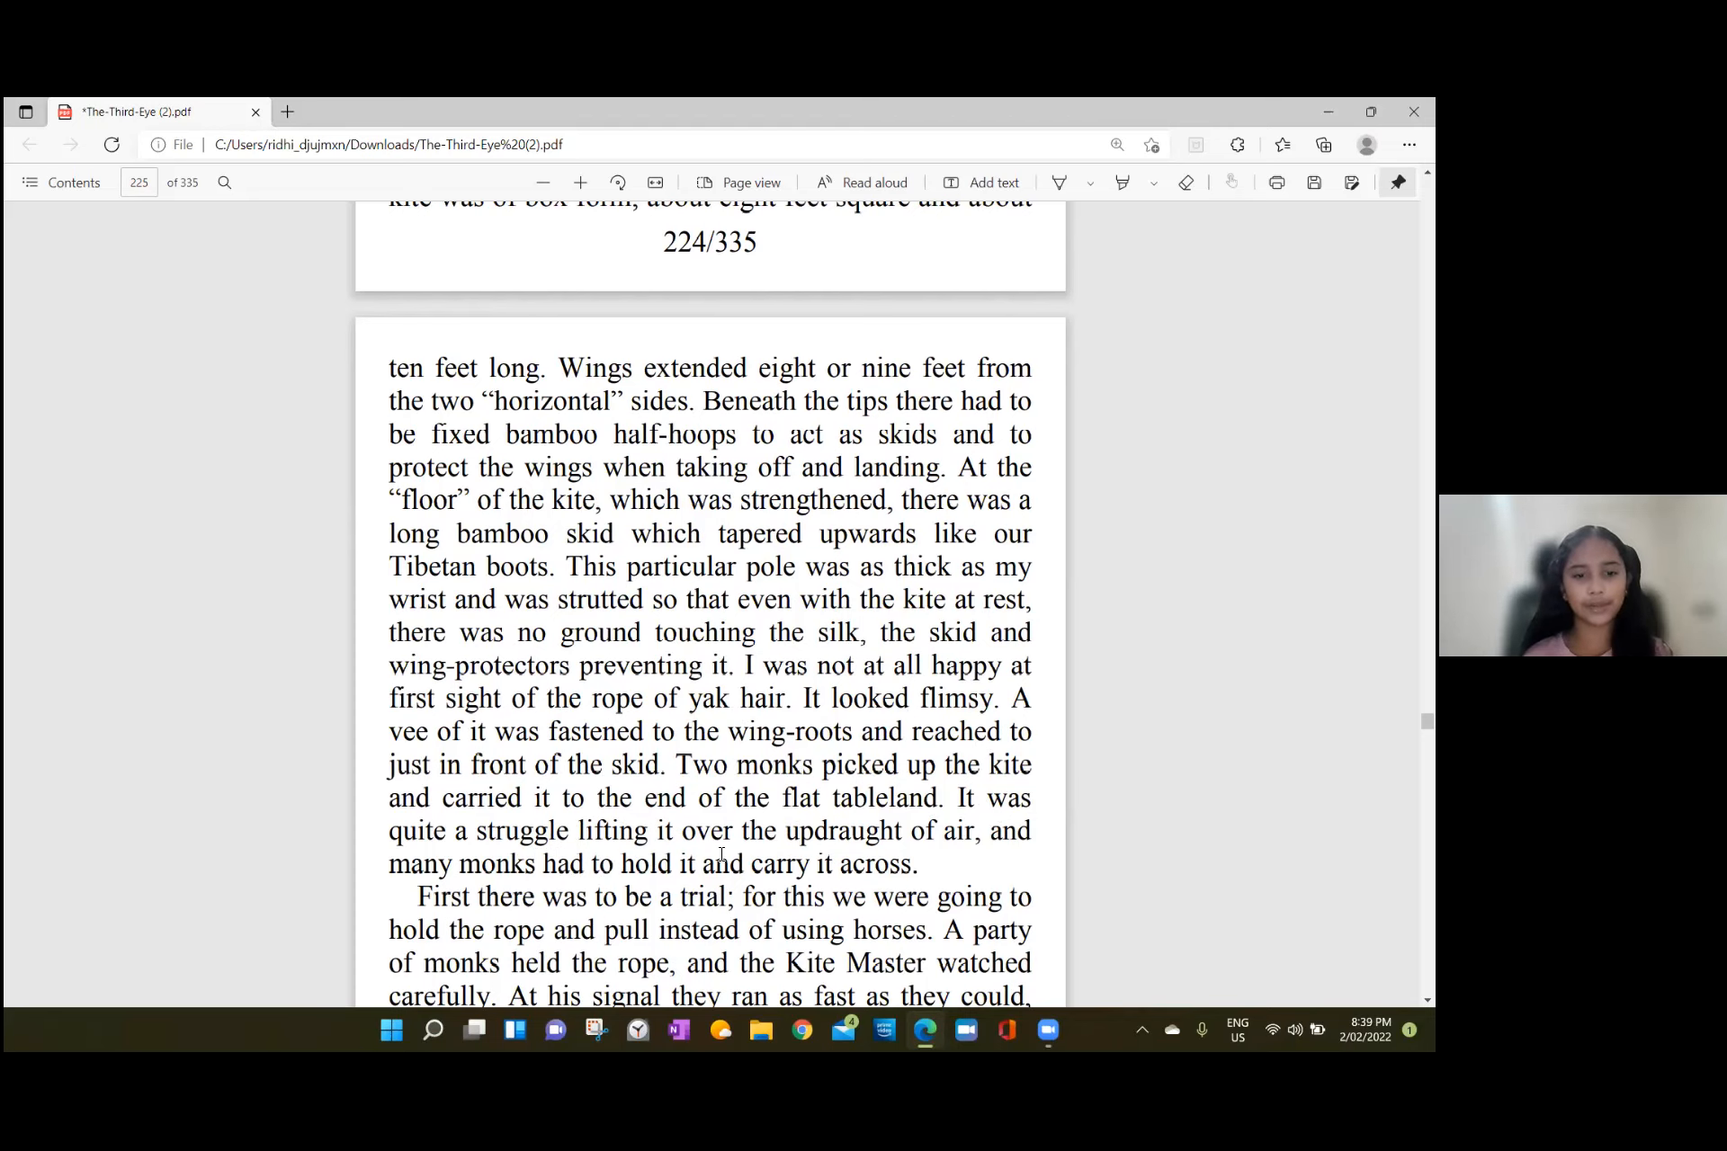
{"action": "scroll", "coordinate": [721, 855], "scroll_direction": "down", "scroll_amount": 1}
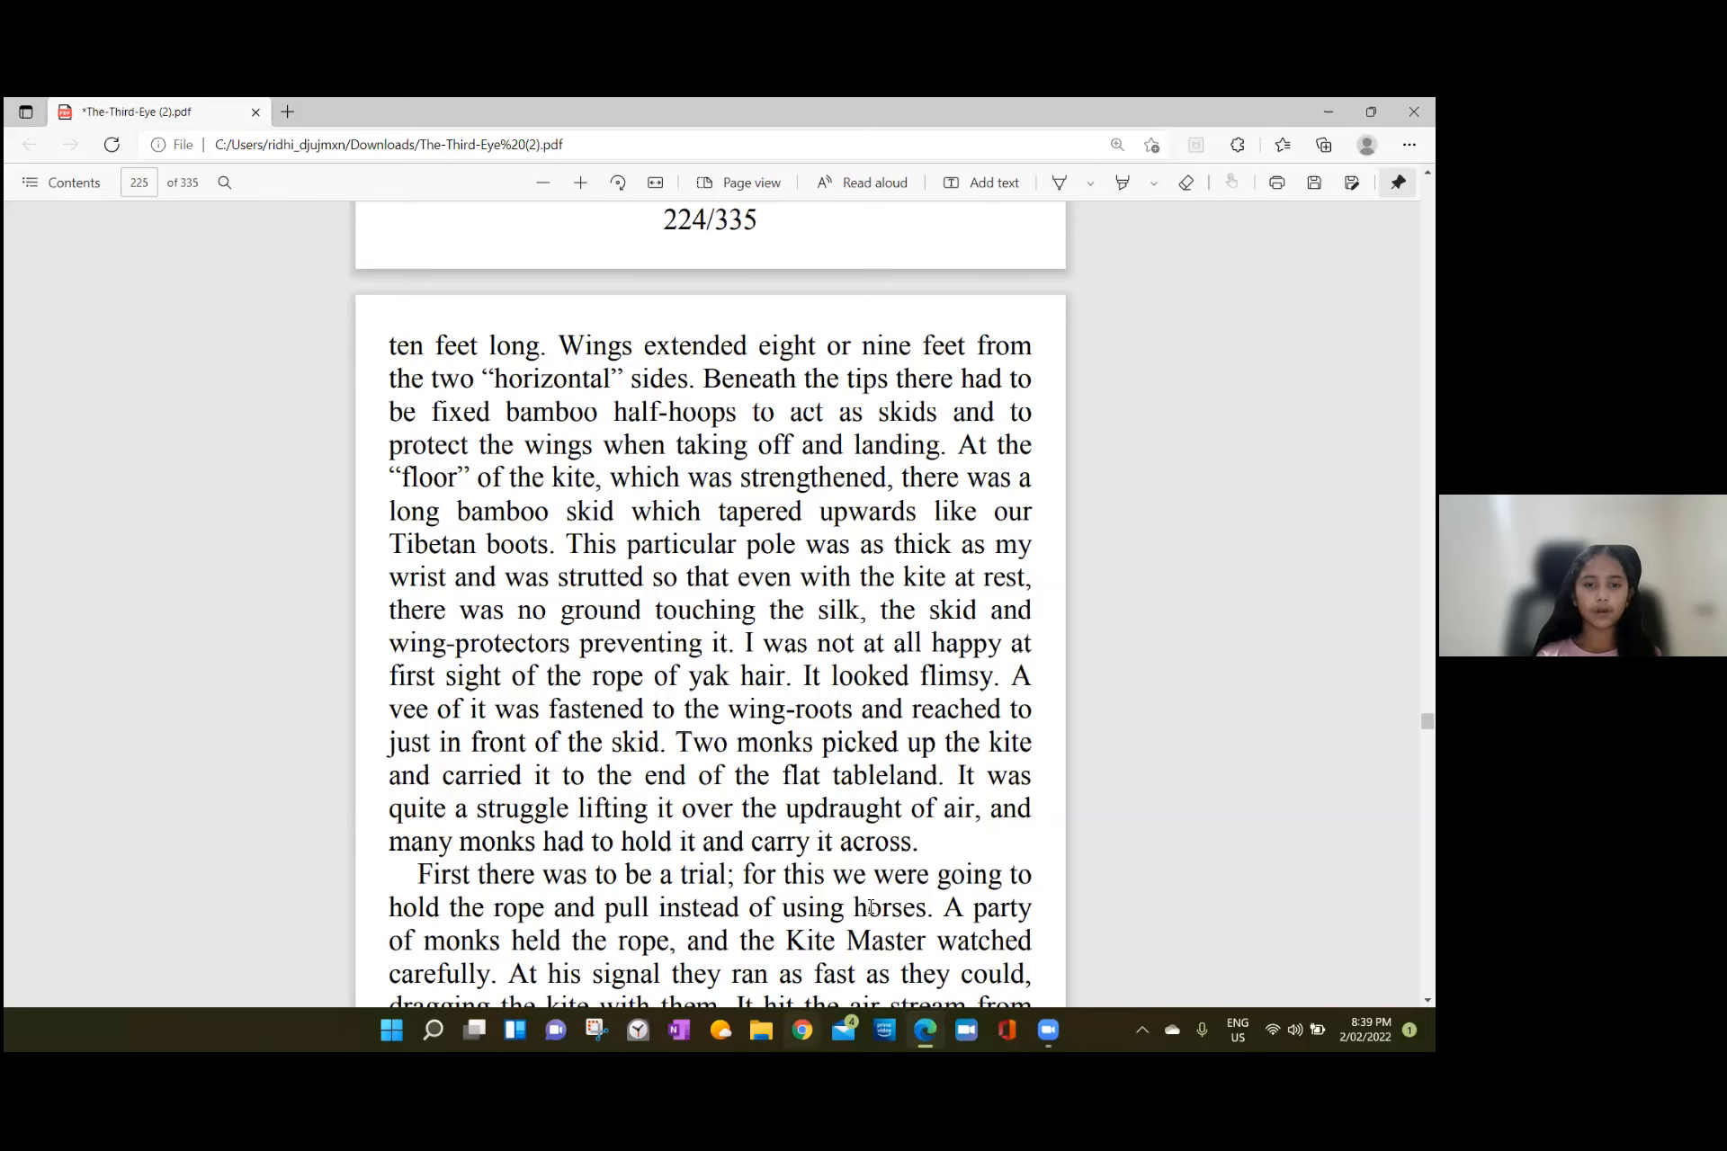
{"action": "scroll", "coordinate": [875, 884], "scroll_direction": "down", "scroll_amount": 1}
{"action": "scroll", "coordinate": [875, 876], "scroll_direction": "down", "scroll_amount": 1}
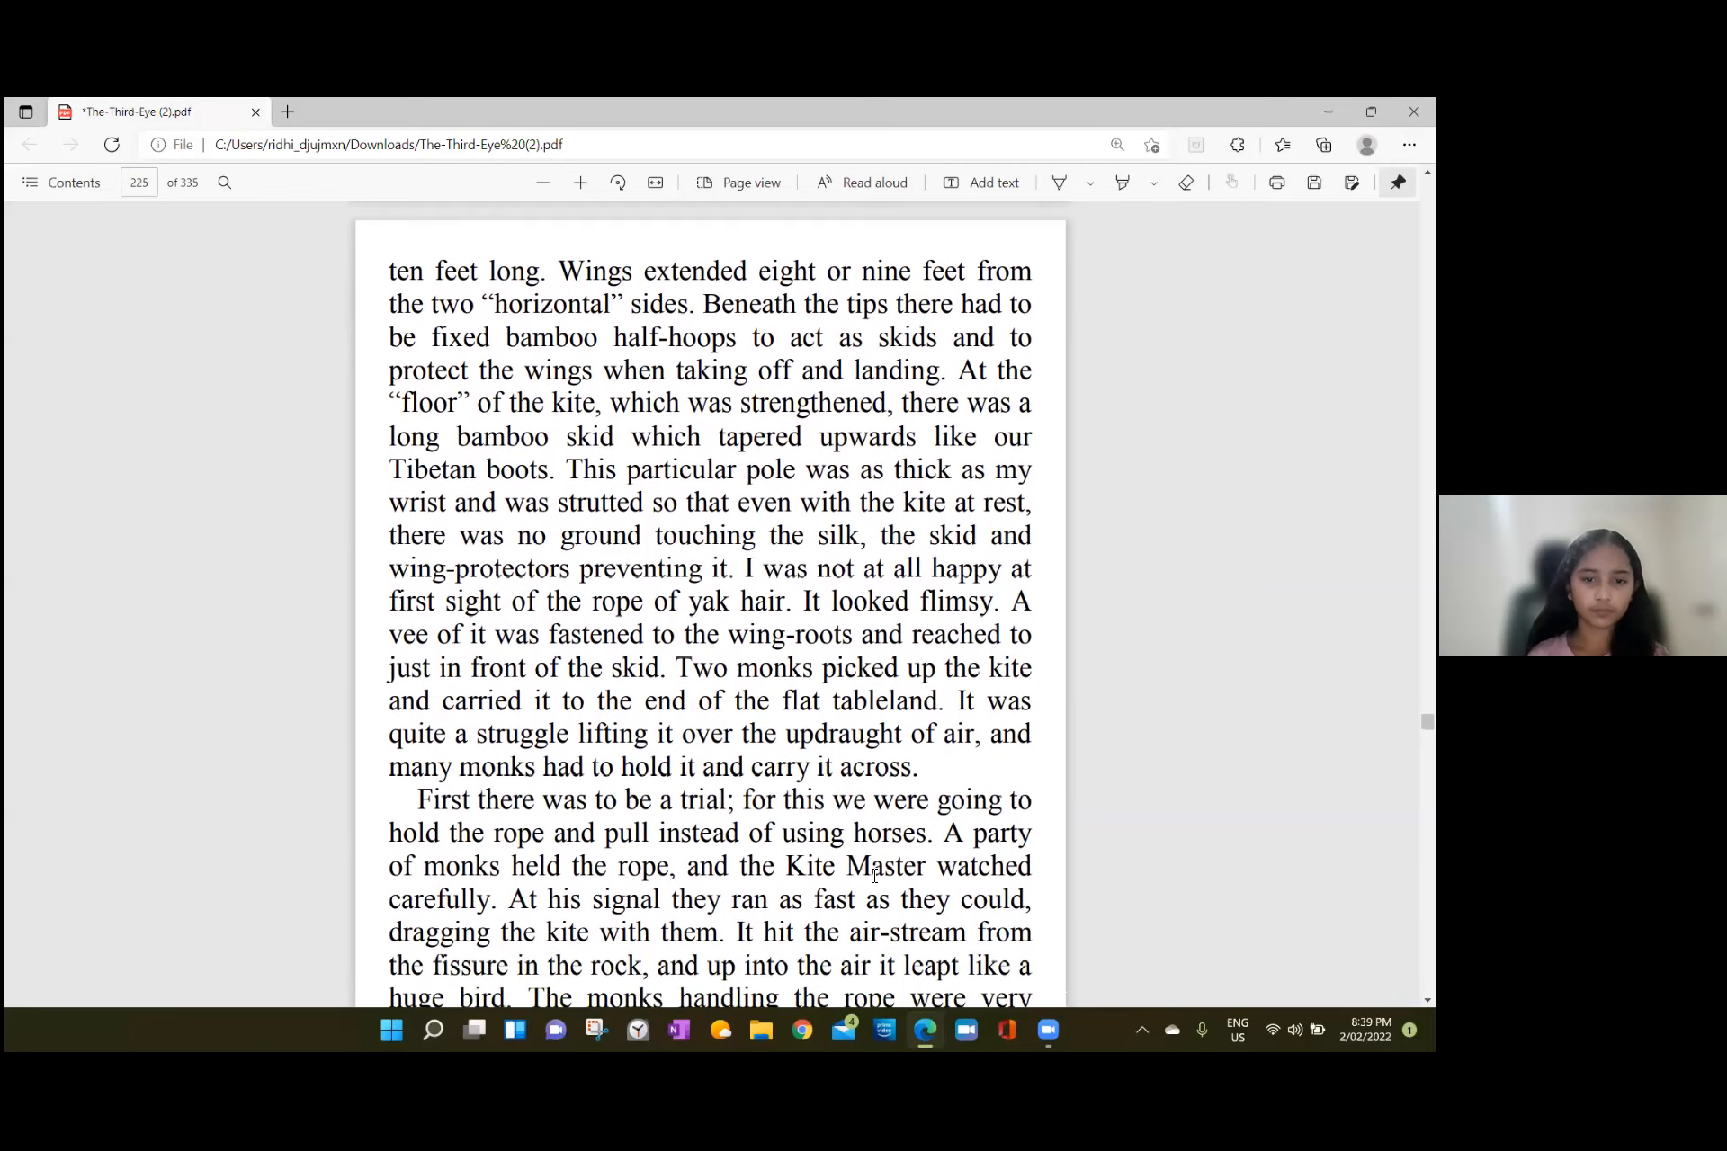
{"action": "scroll", "coordinate": [875, 876], "scroll_direction": "down", "scroll_amount": 1}
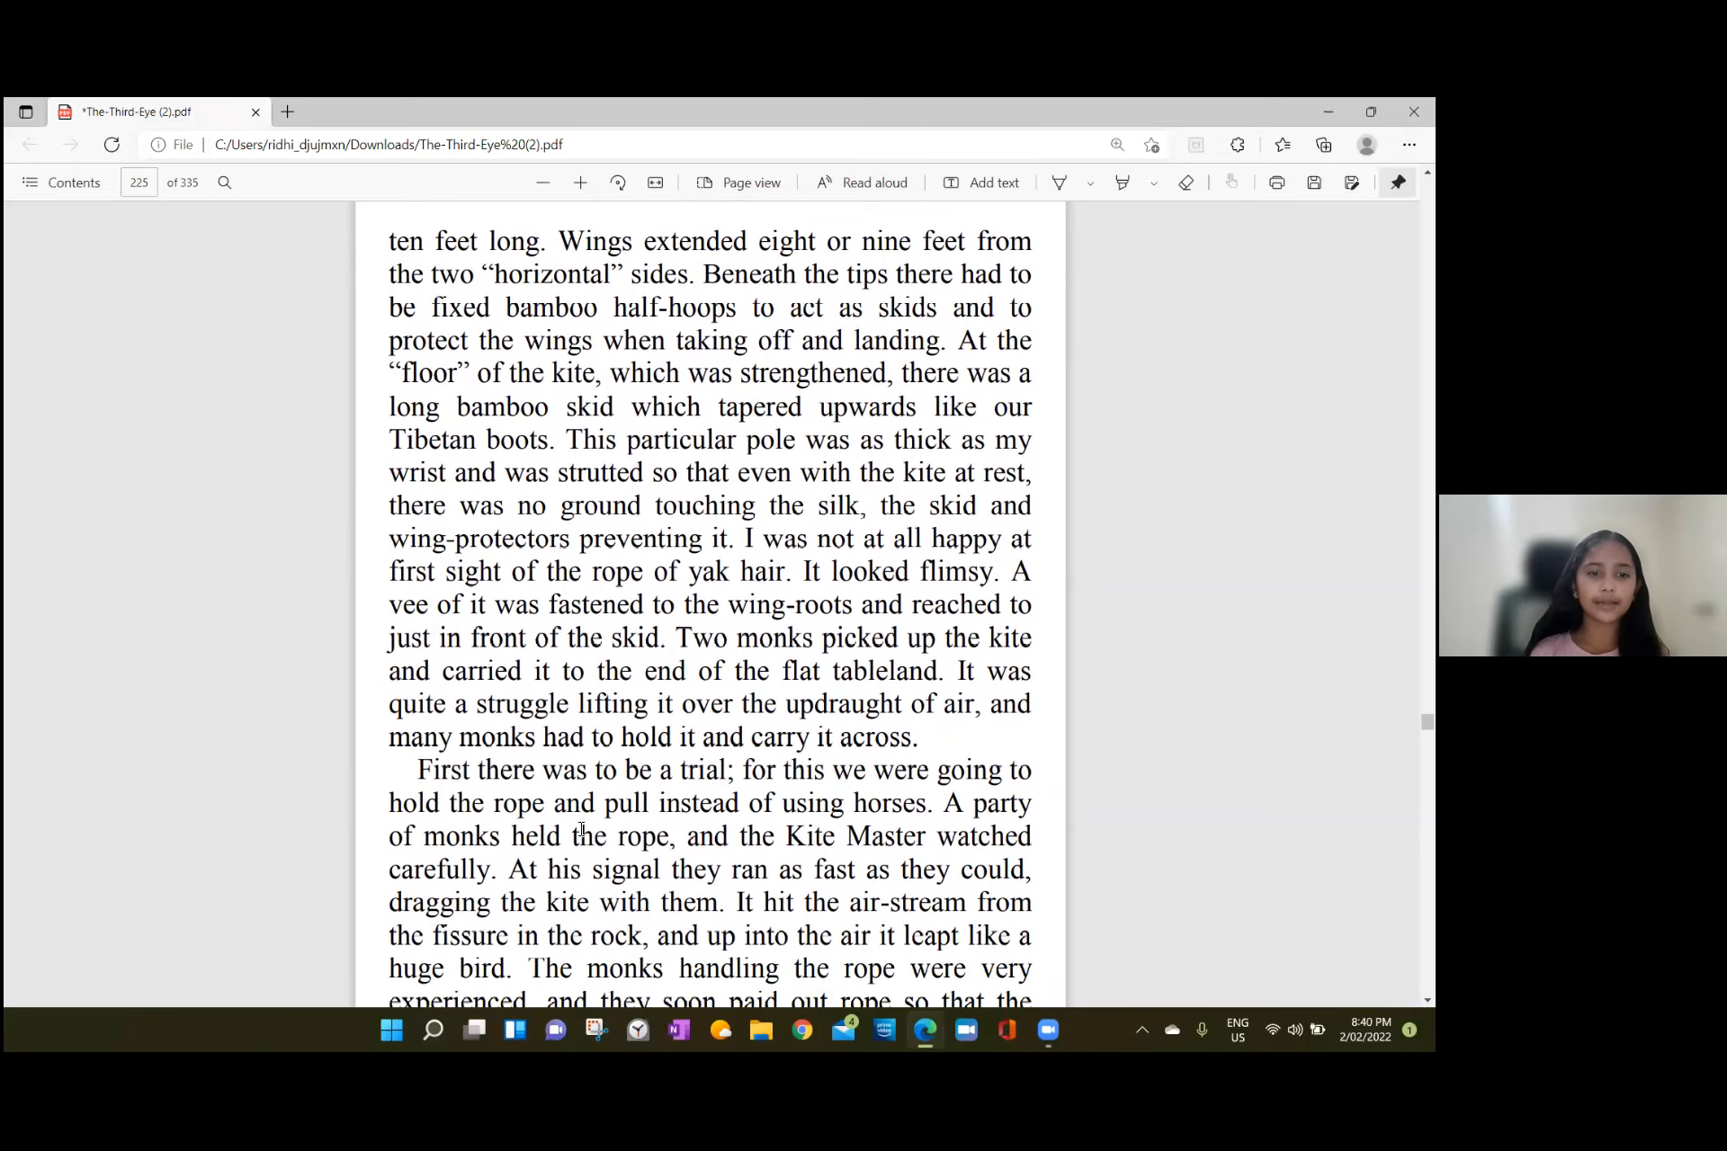
{"action": "scroll", "coordinate": [524, 833], "scroll_direction": "down", "scroll_amount": 1}
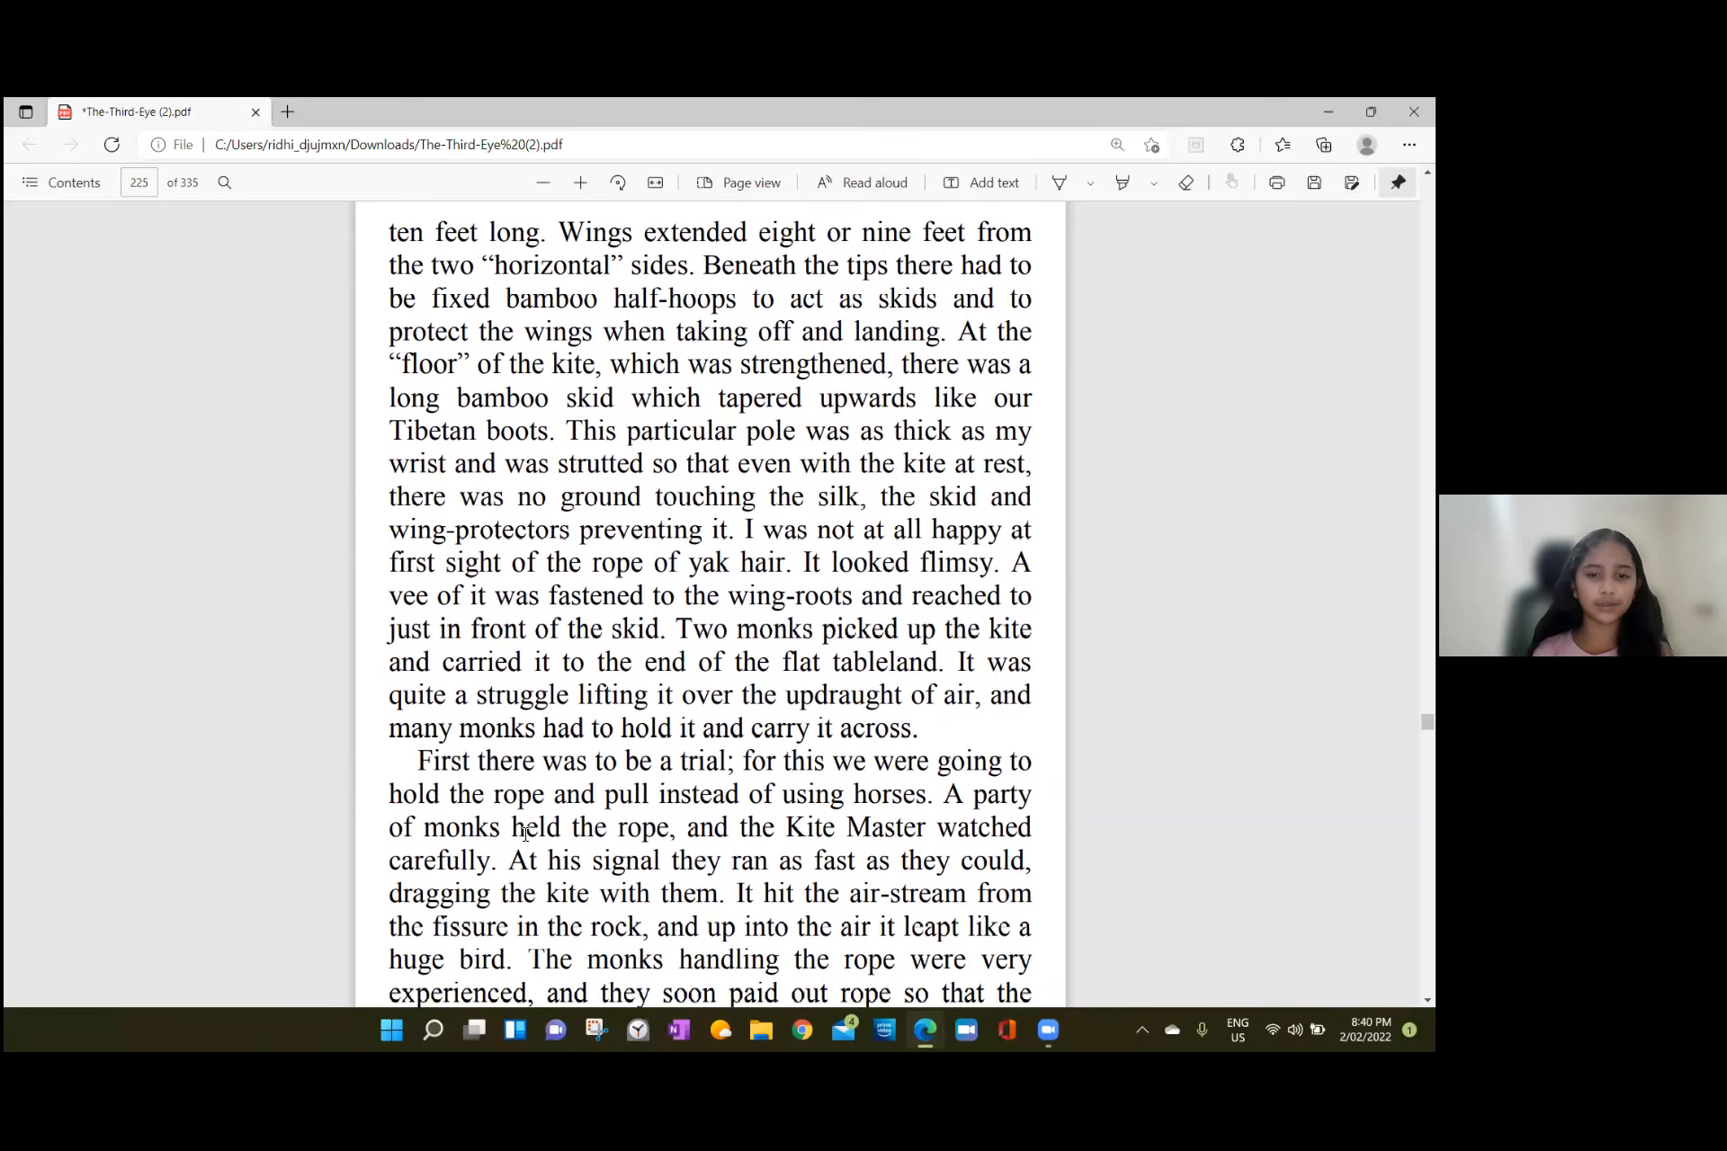
{"action": "scroll", "coordinate": [524, 833], "scroll_direction": "down", "scroll_amount": 1}
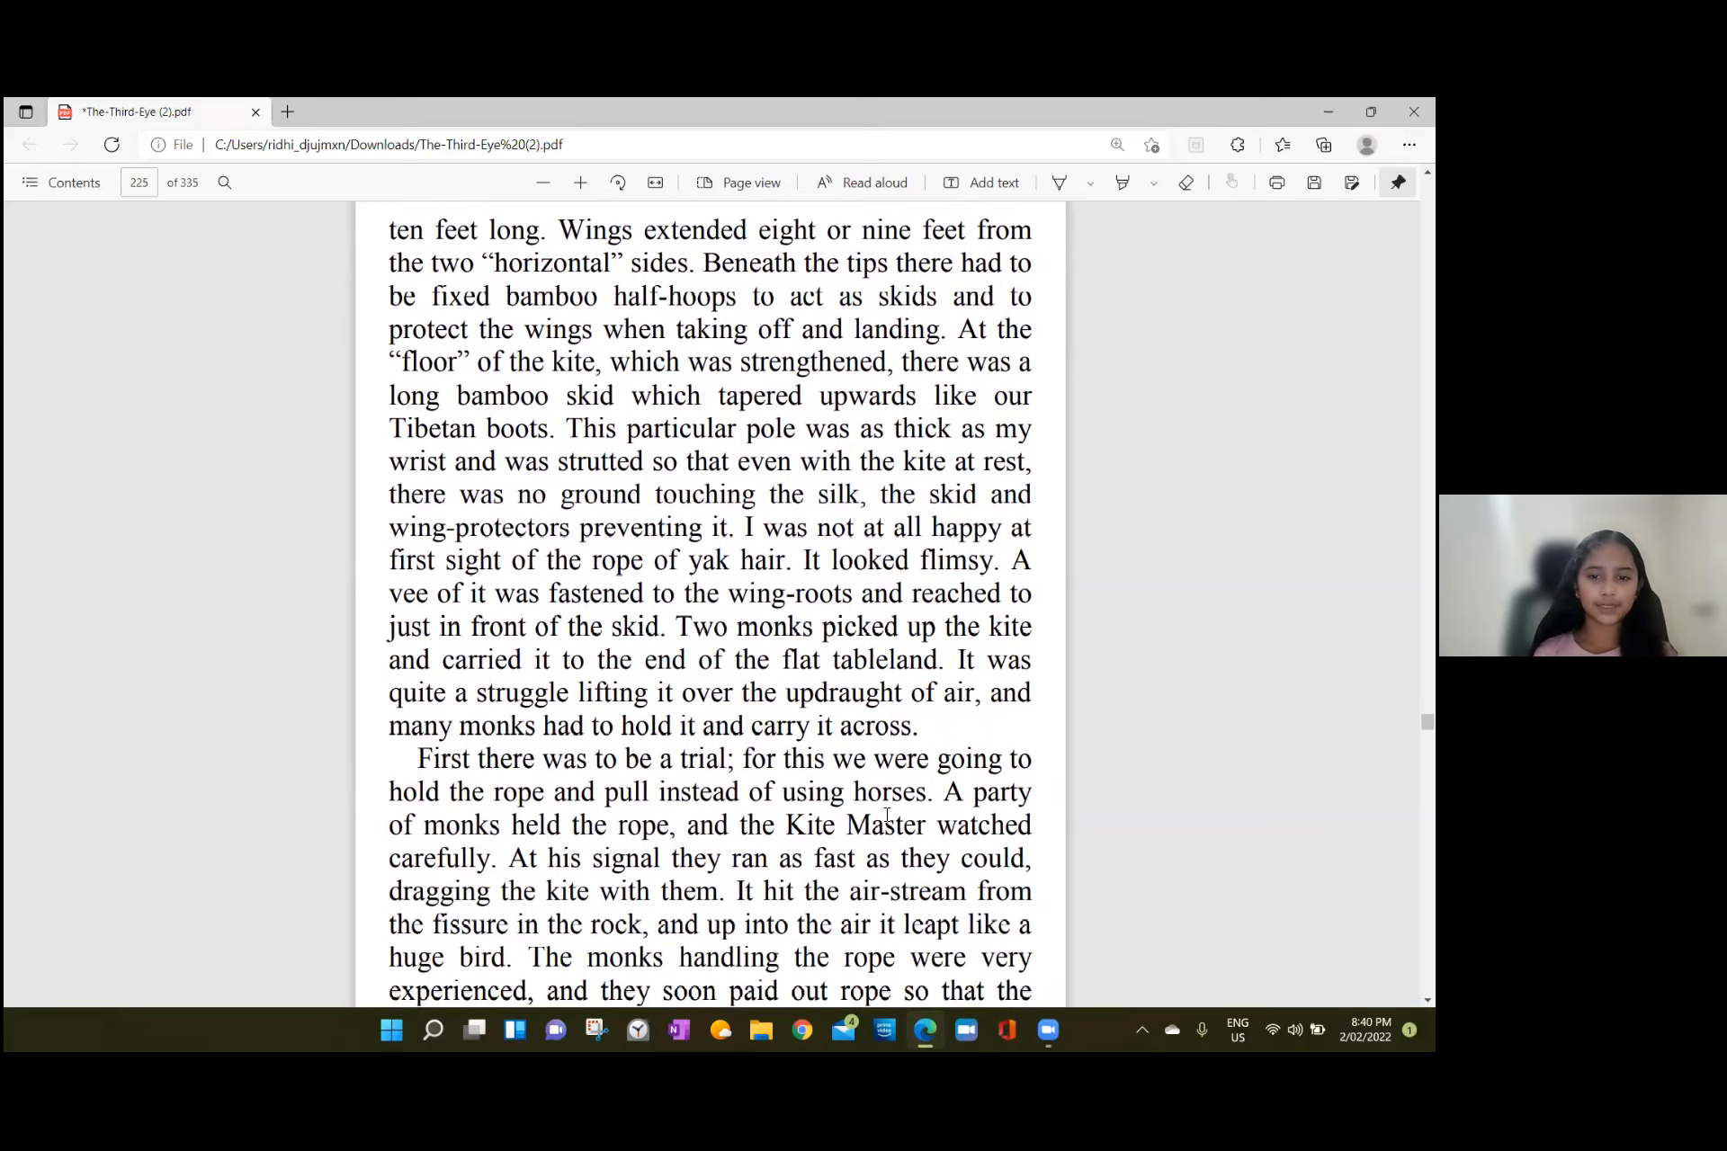
{"action": "scroll", "coordinate": [887, 816], "scroll_direction": "down", "scroll_amount": 1}
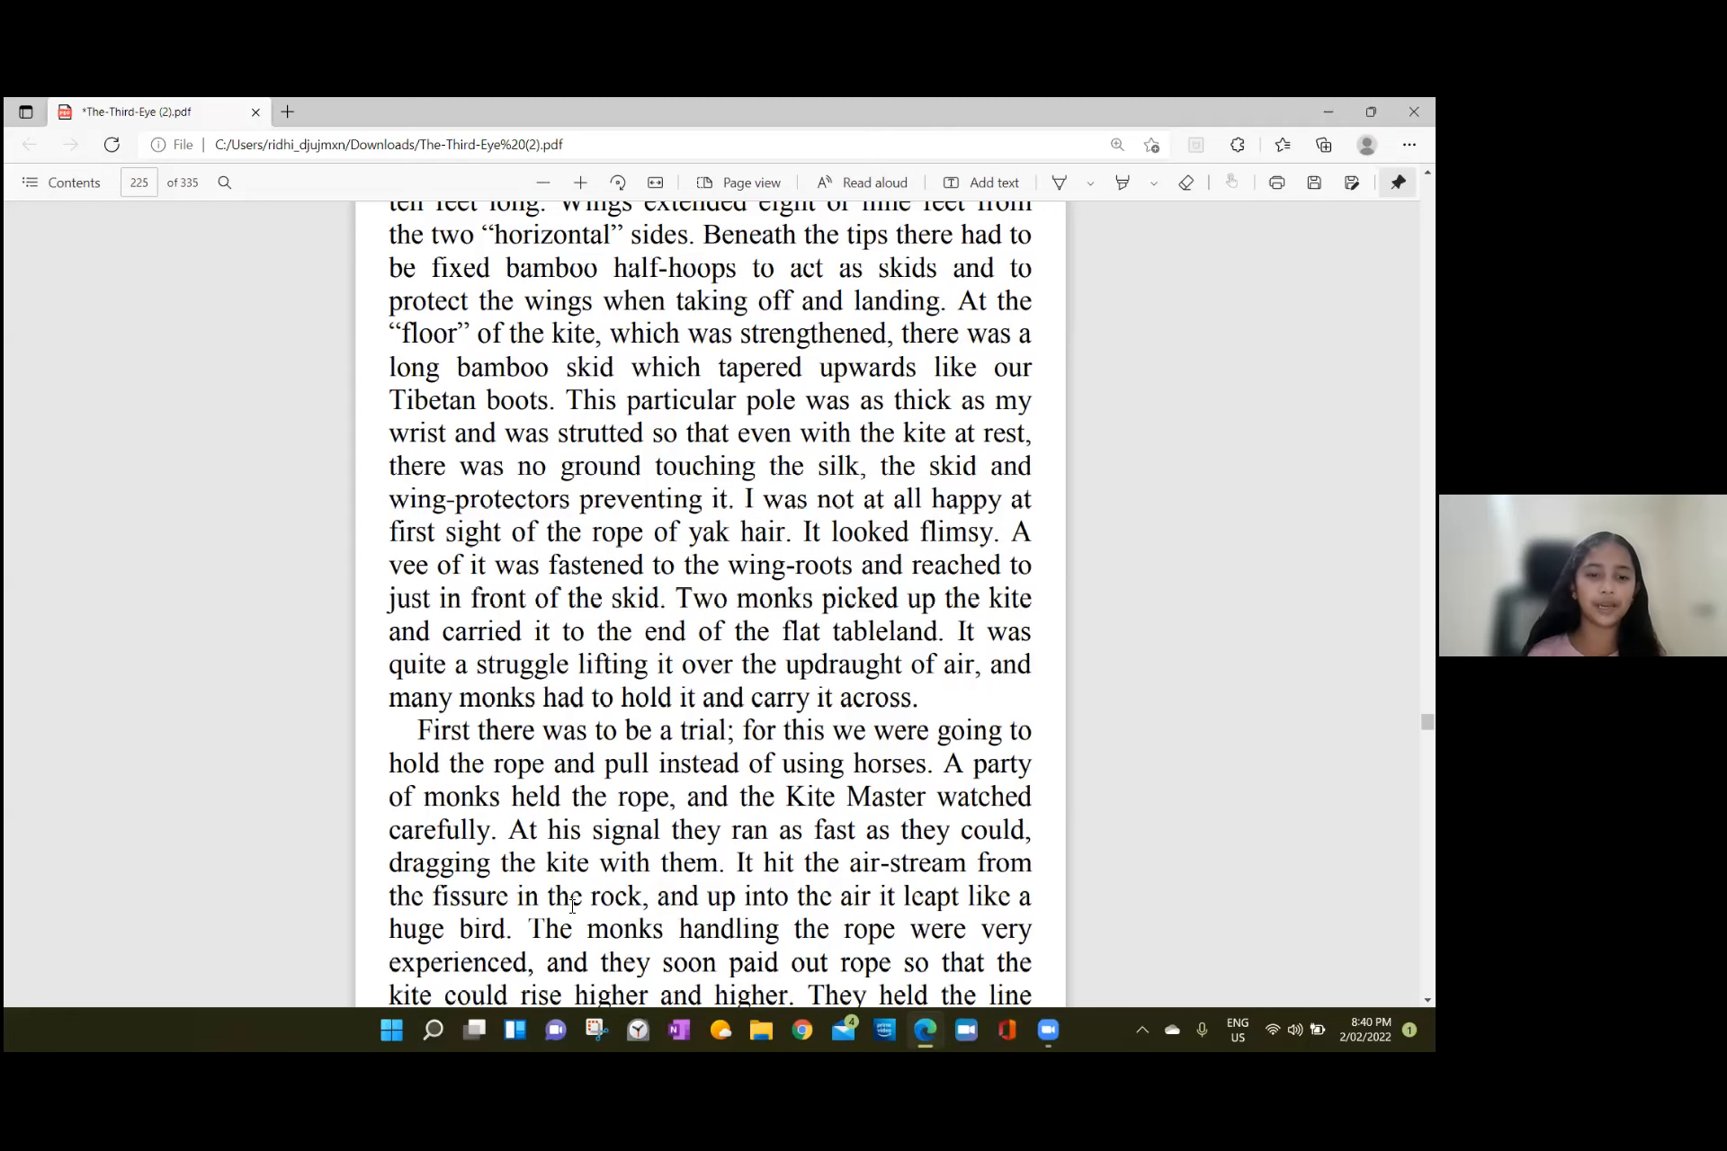
{"action": "scroll", "coordinate": [628, 916], "scroll_direction": "down", "scroll_amount": 1}
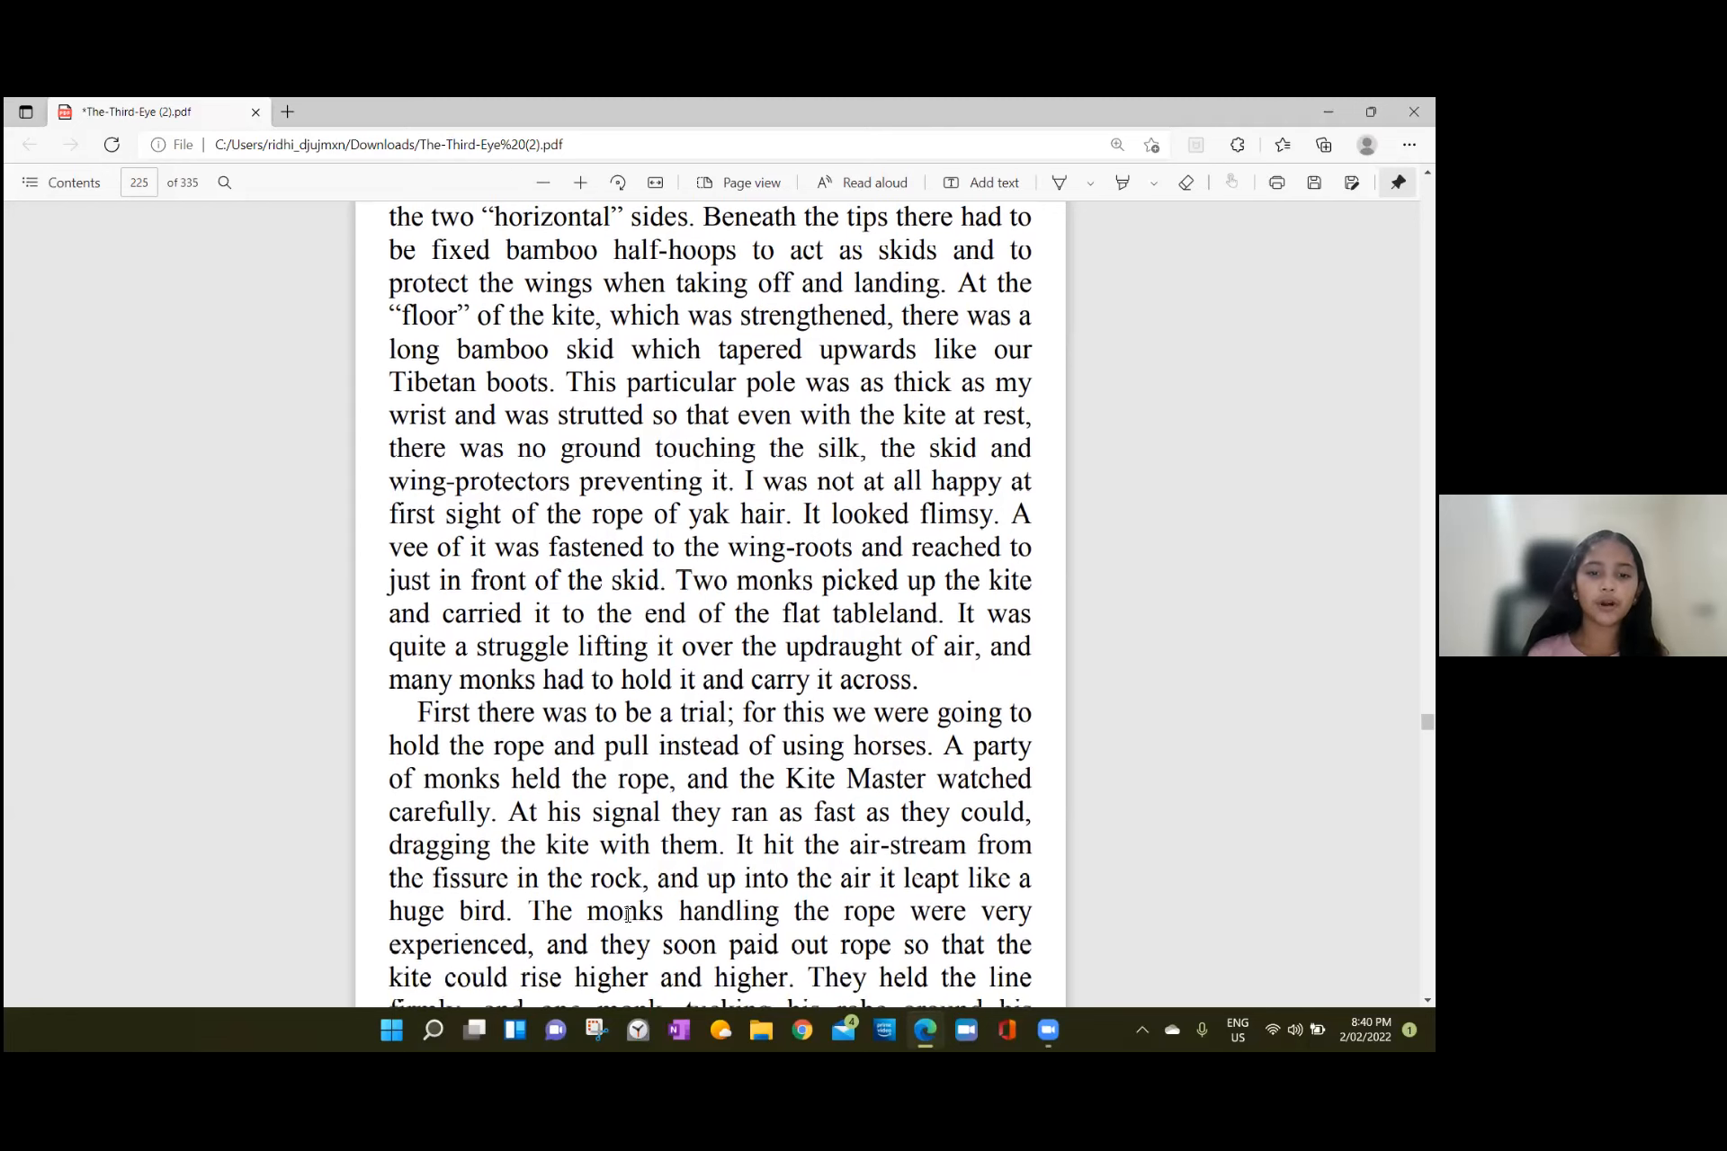
{"action": "scroll", "coordinate": [628, 916], "scroll_direction": "down", "scroll_amount": 1}
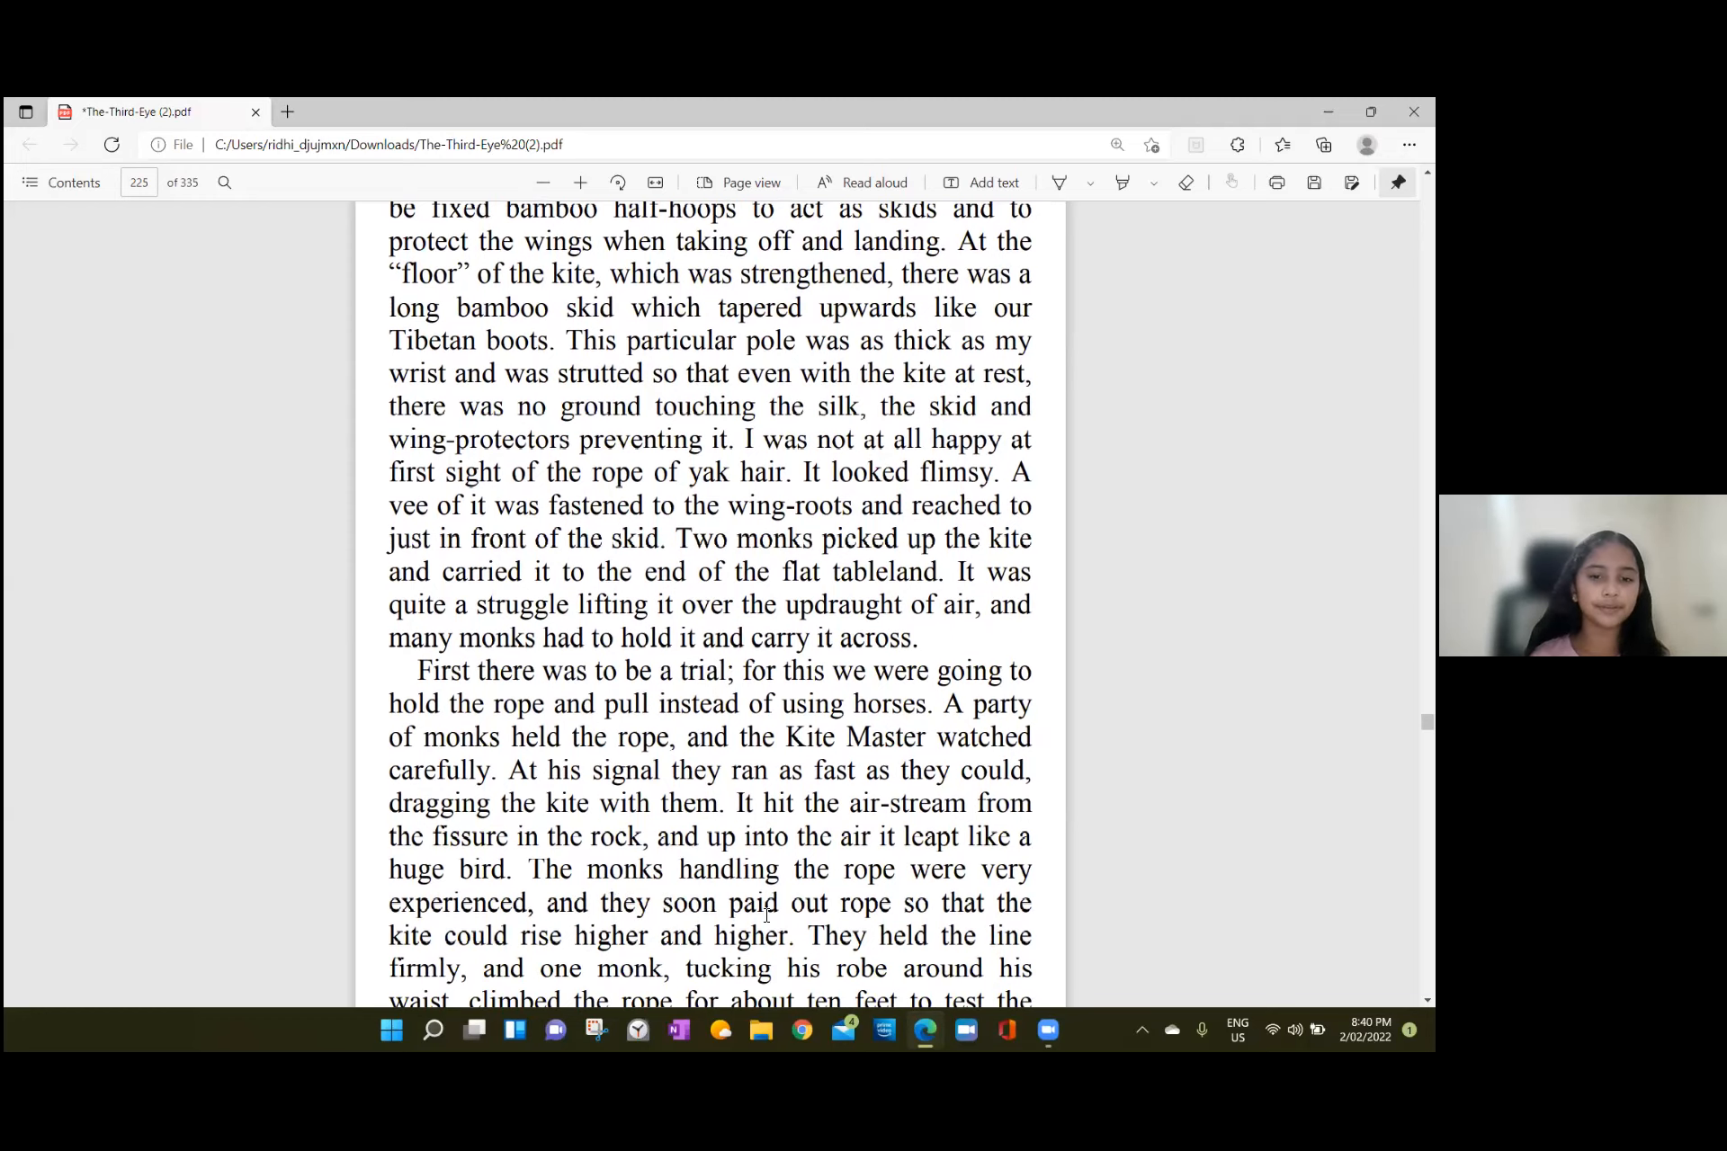
{"action": "scroll", "coordinate": [767, 916], "scroll_direction": "down", "scroll_amount": 1}
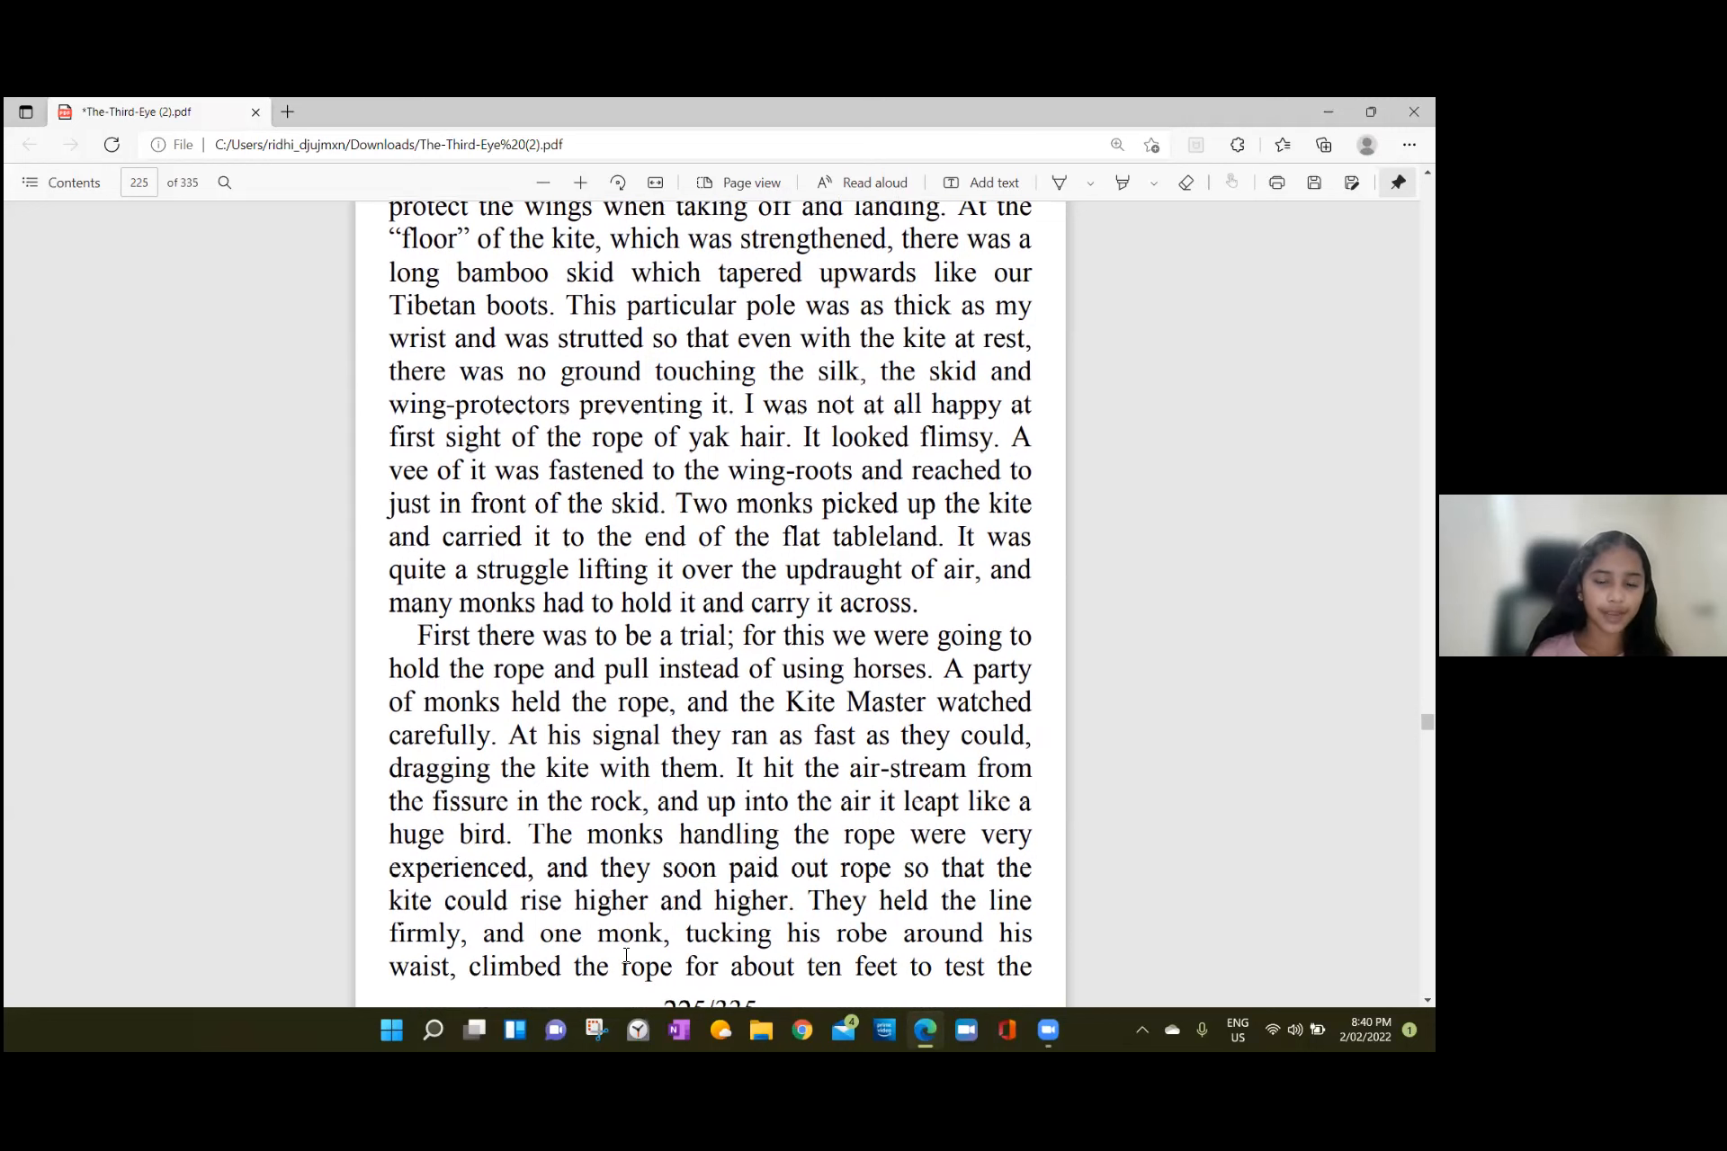
{"action": "scroll", "coordinate": [626, 955], "scroll_direction": "down", "scroll_amount": 2}
{"action": "scroll", "coordinate": [626, 955], "scroll_direction": "down", "scroll_amount": 2}
{"action": "scroll", "coordinate": [810, 808], "scroll_direction": "down", "scroll_amount": 2}
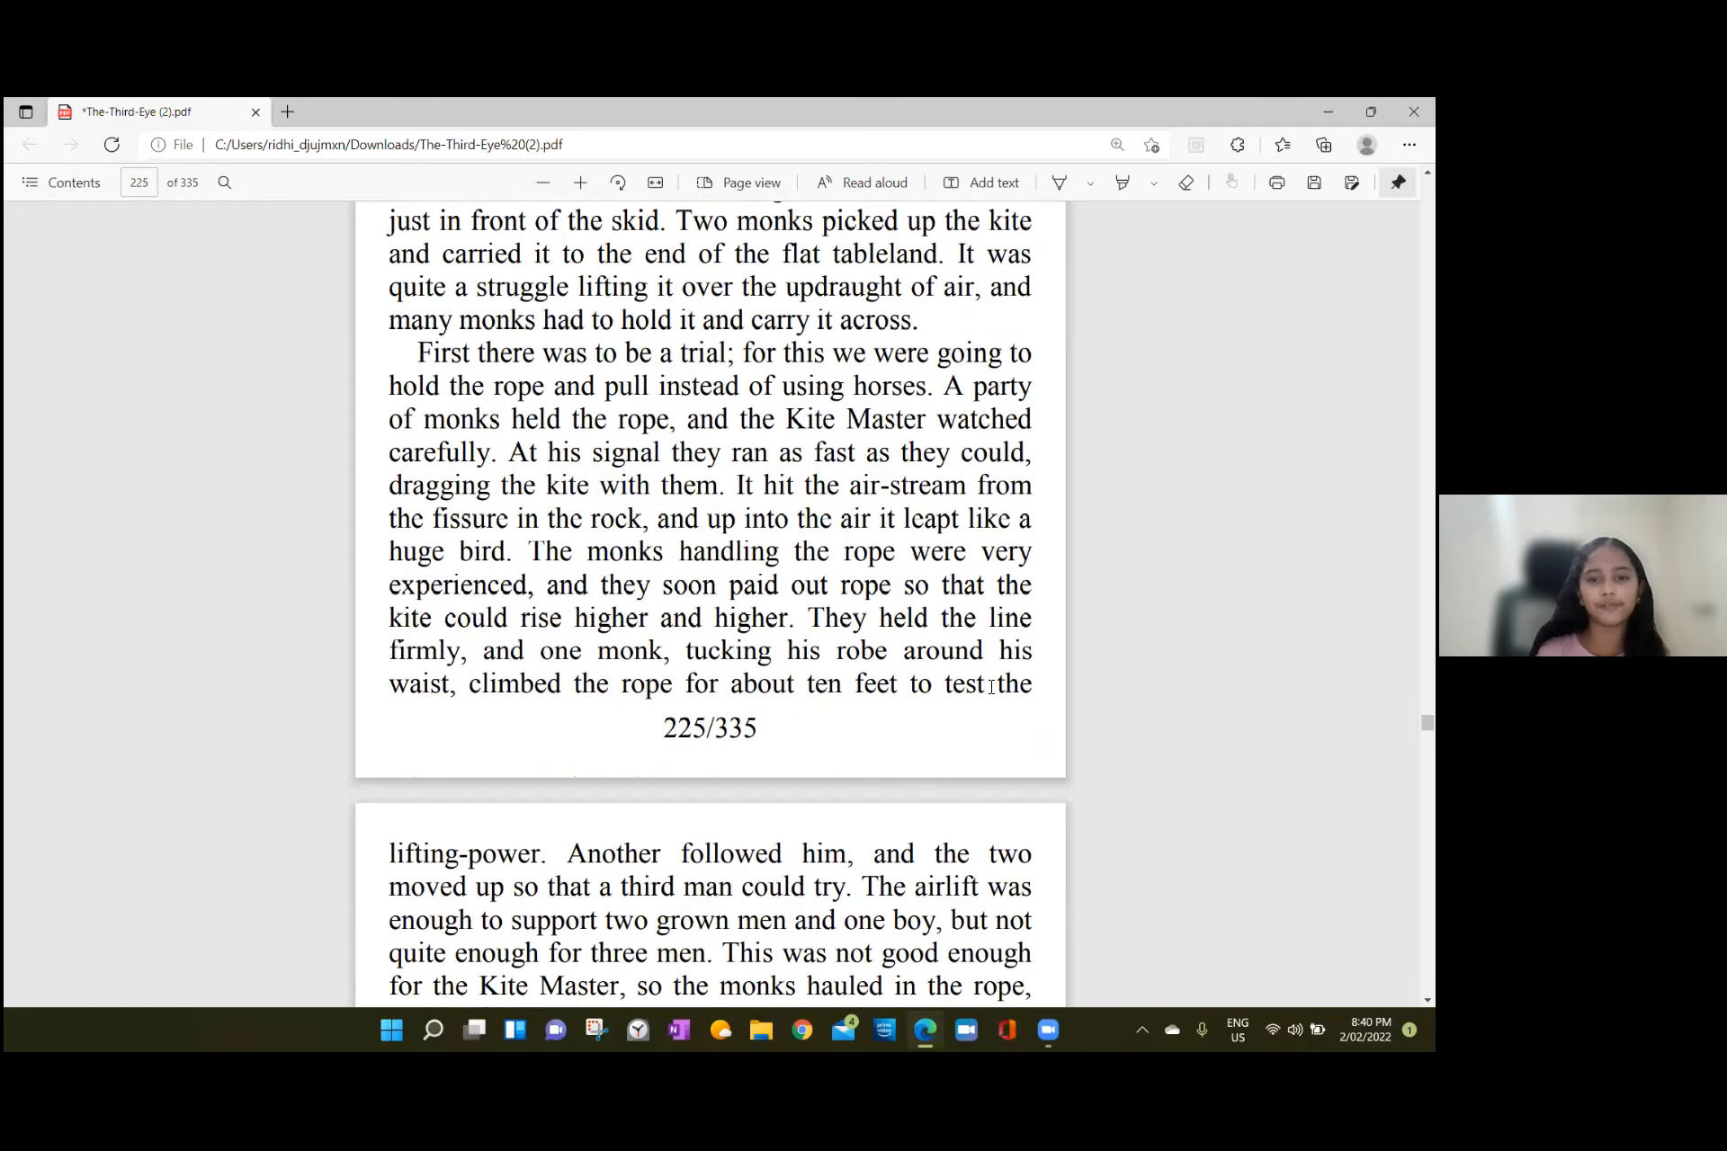
{"action": "scroll", "coordinate": [991, 686], "scroll_direction": "down", "scroll_amount": 3}
{"action": "scroll", "coordinate": [991, 687], "scroll_direction": "down", "scroll_amount": 3}
{"action": "scroll", "coordinate": [992, 687], "scroll_direction": "down", "scroll_amount": 3}
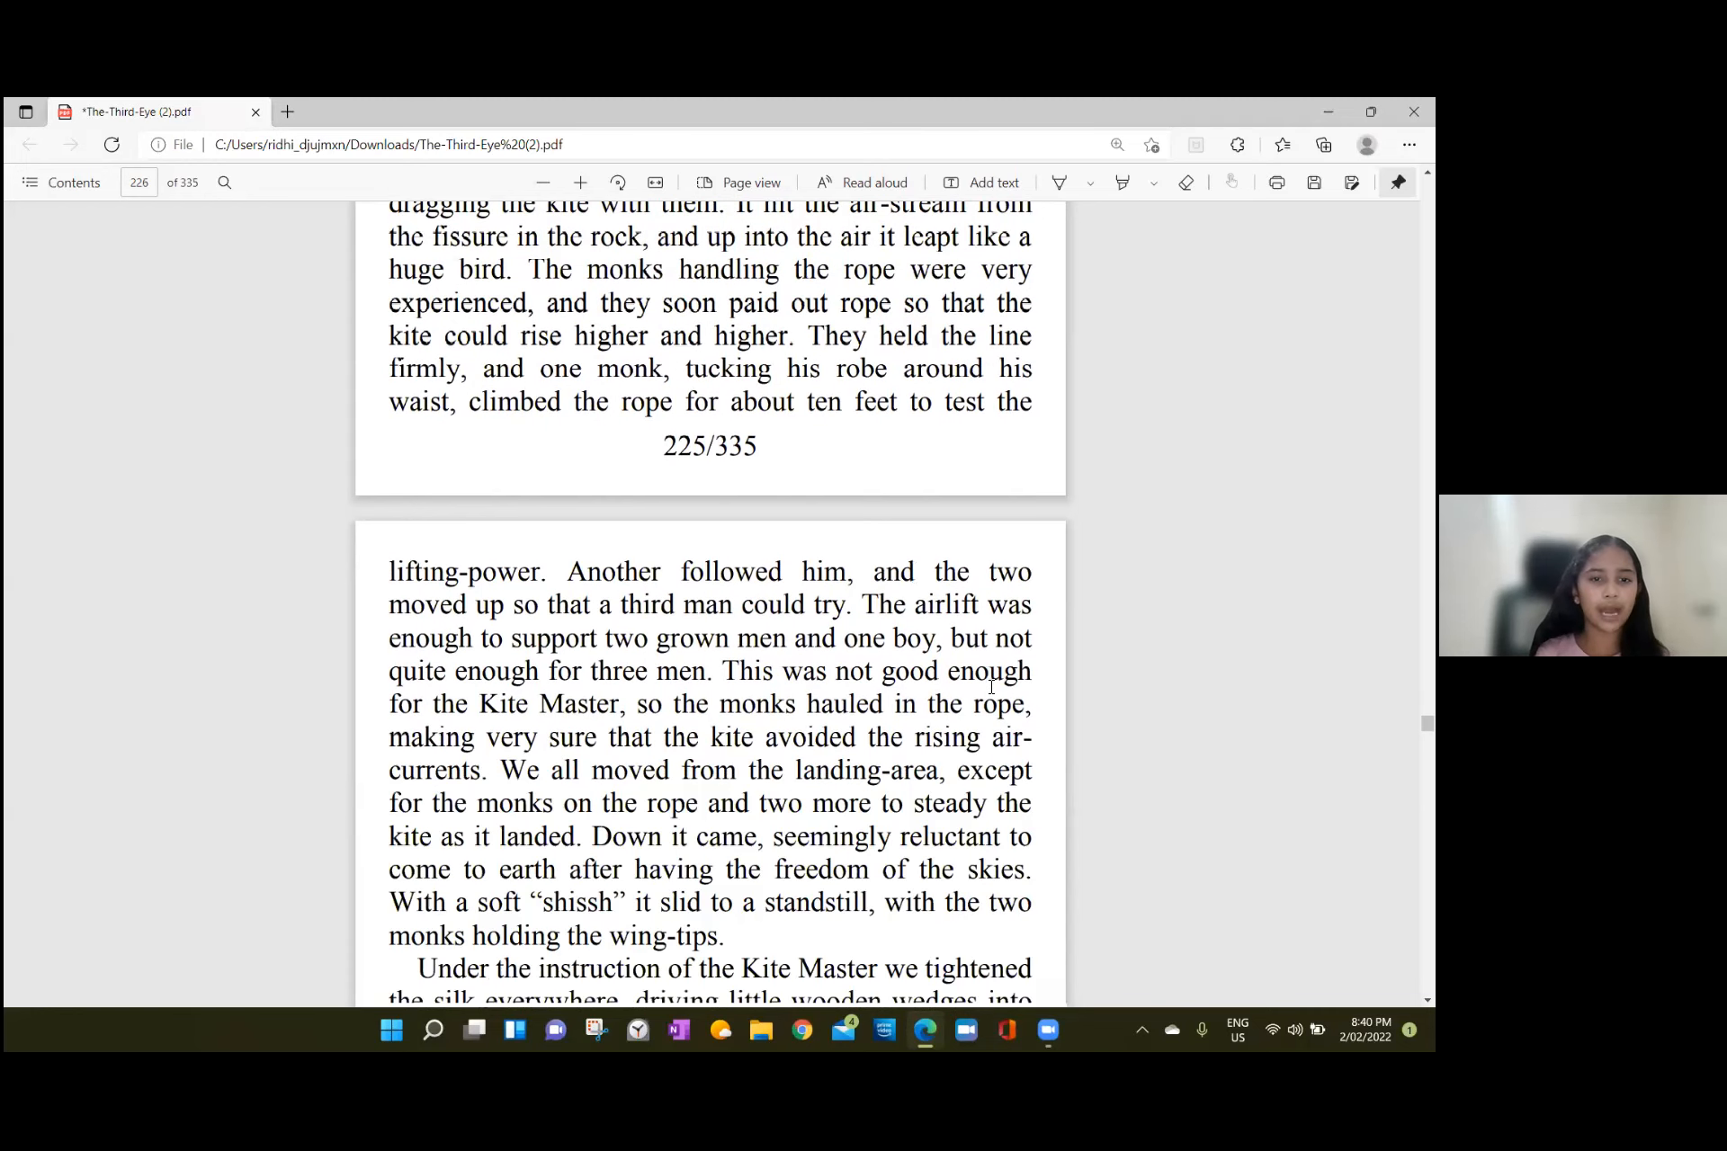
{"action": "scroll", "coordinate": [992, 687], "scroll_direction": "down", "scroll_amount": 3}
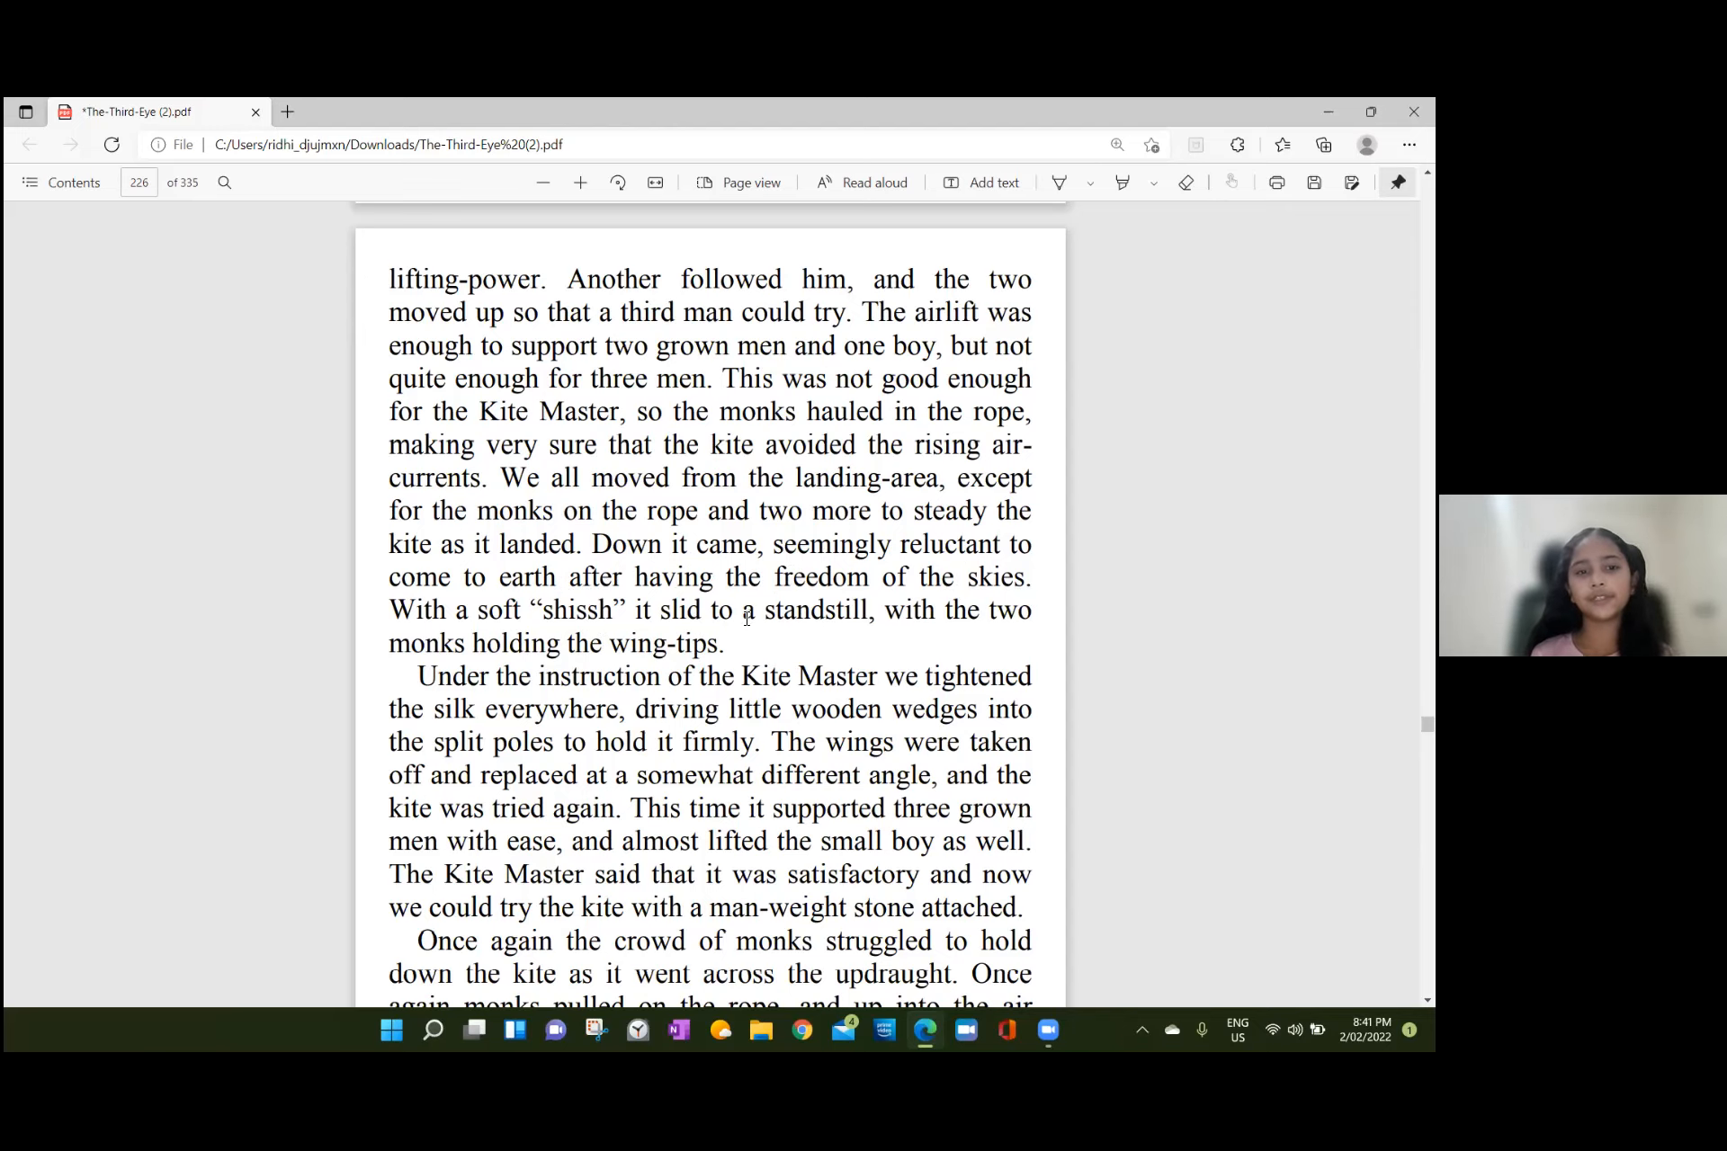
{"action": "scroll", "coordinate": [610, 667], "scroll_direction": "down", "scroll_amount": 2}
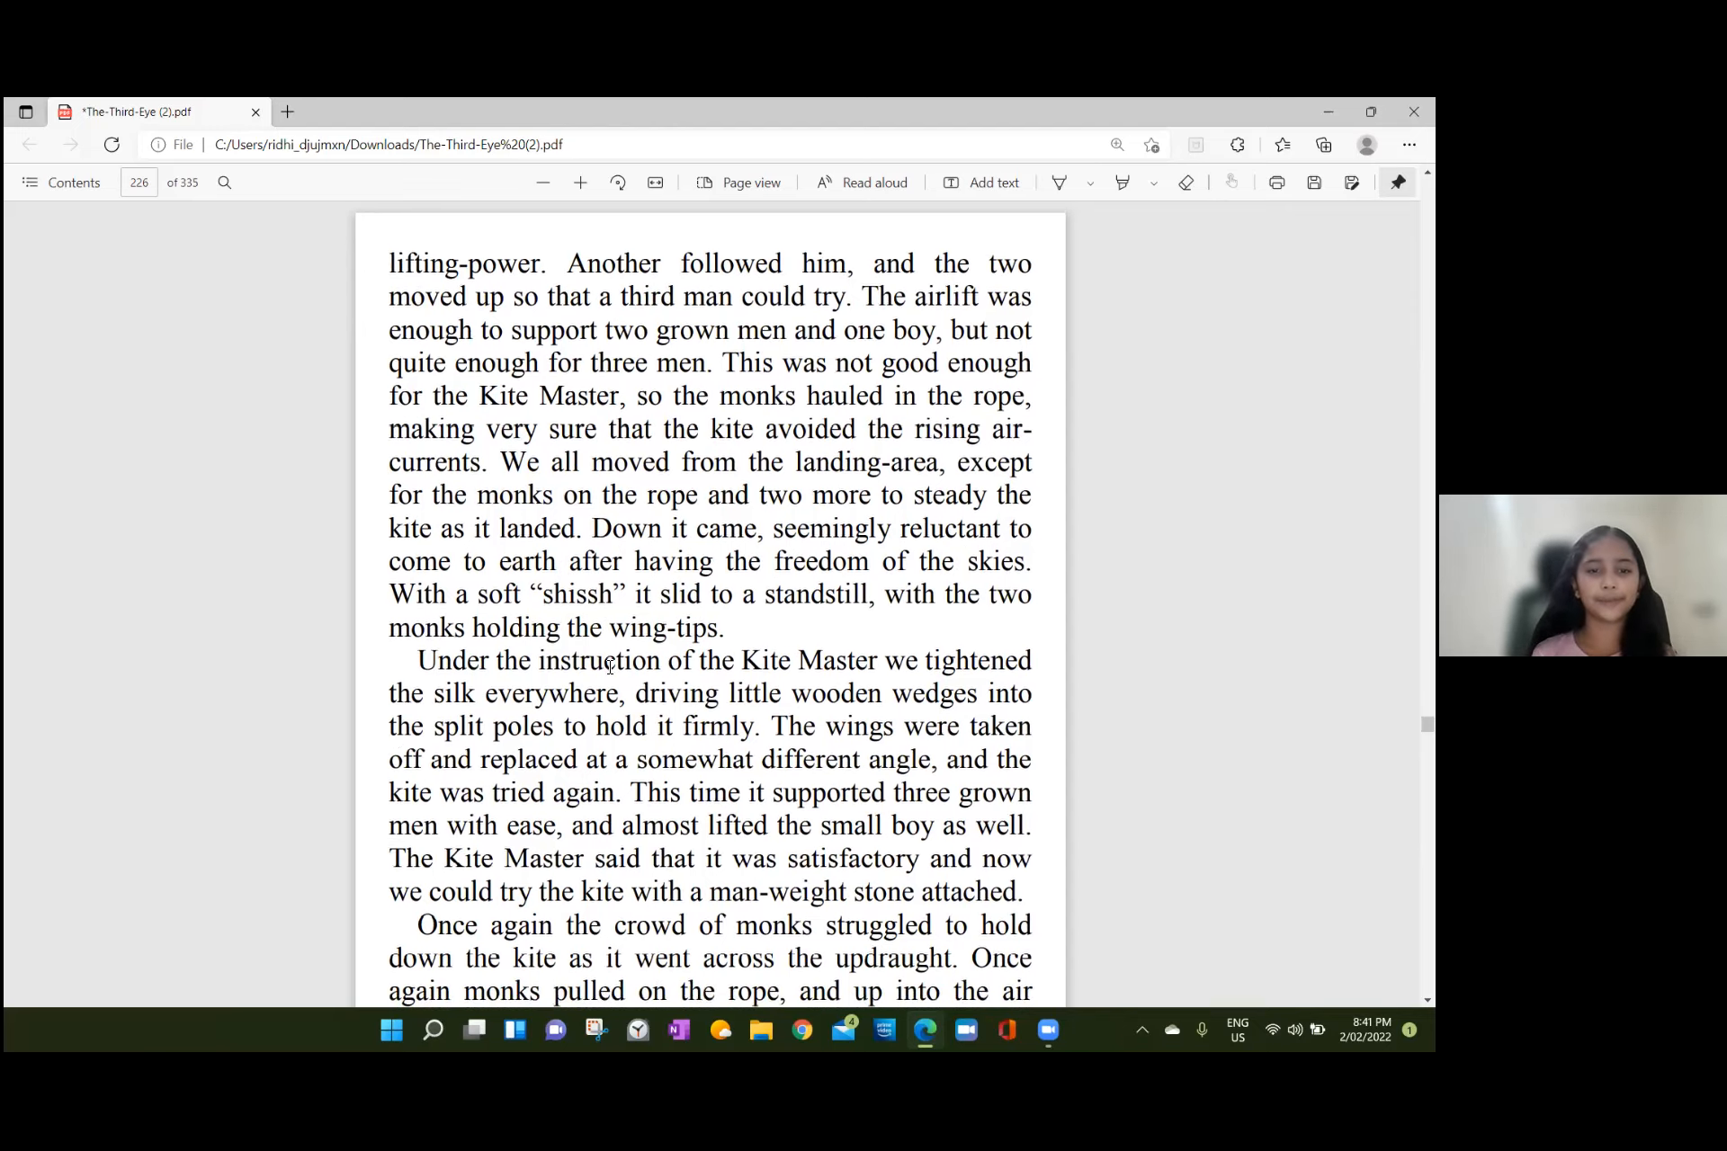
{"action": "scroll", "coordinate": [593, 620], "scroll_direction": "down", "scroll_amount": 2}
{"action": "scroll", "coordinate": [562, 528], "scroll_direction": "down", "scroll_amount": 1}
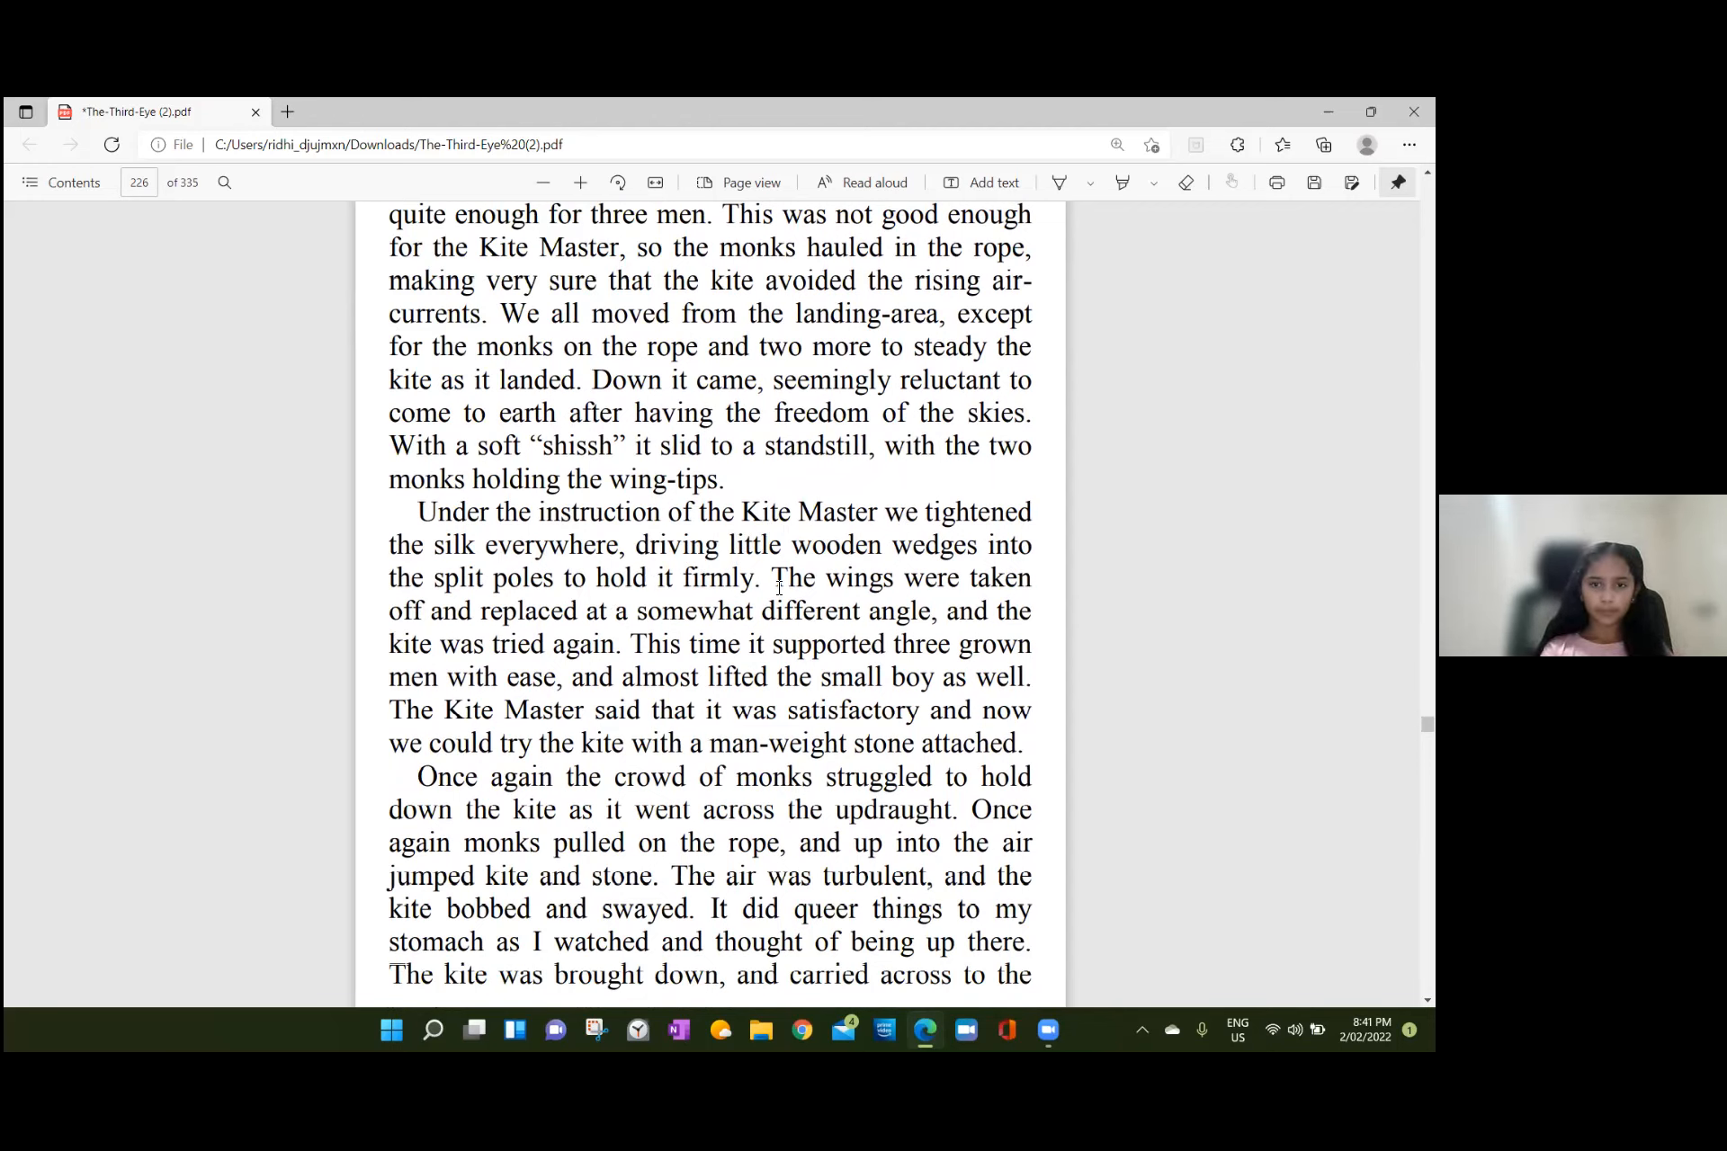
Make a stray short text selection on page 226 and dismiss it.
{"action": "left_click_drag", "start_coordinate": [774, 579], "coordinate": [788, 578]}
{"action": "left_click", "coordinate": [918, 582]}
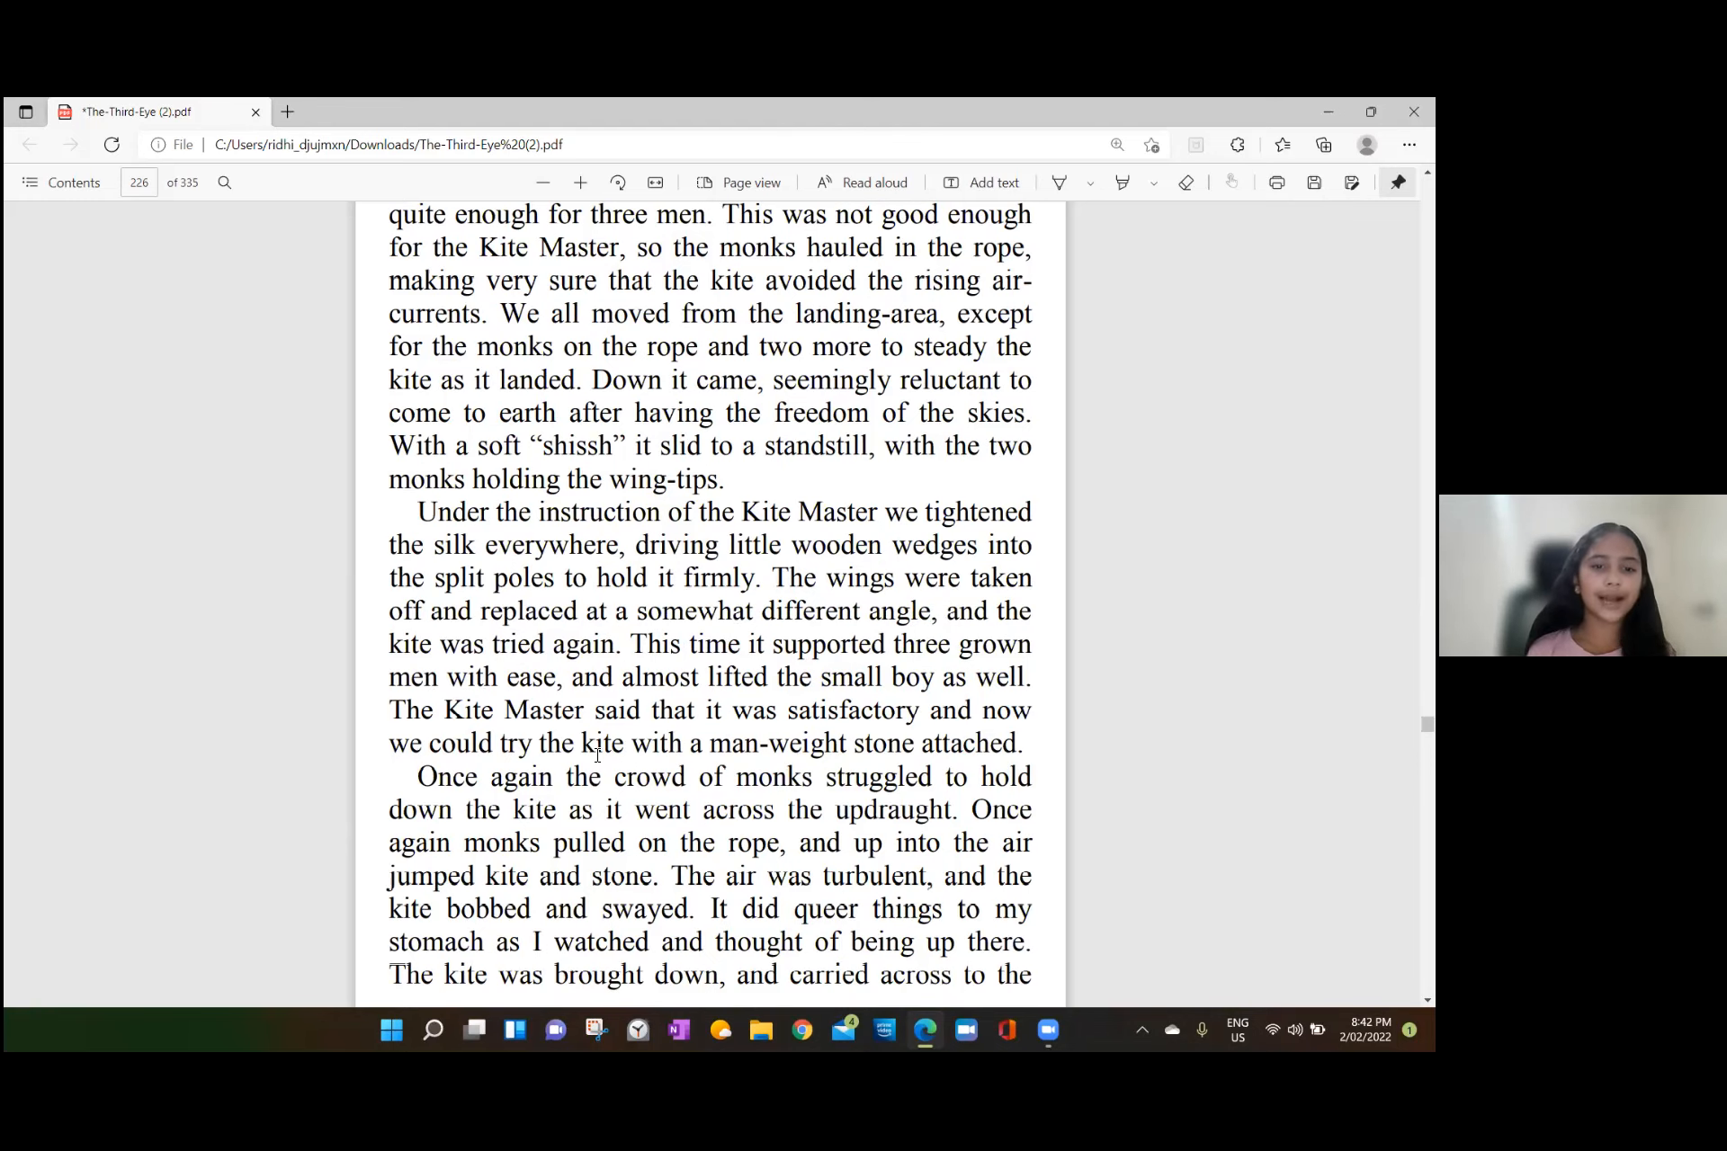
{"action": "scroll", "coordinate": [600, 754], "scroll_direction": "down", "scroll_amount": 1}
{"action": "scroll", "coordinate": [599, 754], "scroll_direction": "up", "scroll_amount": 1}
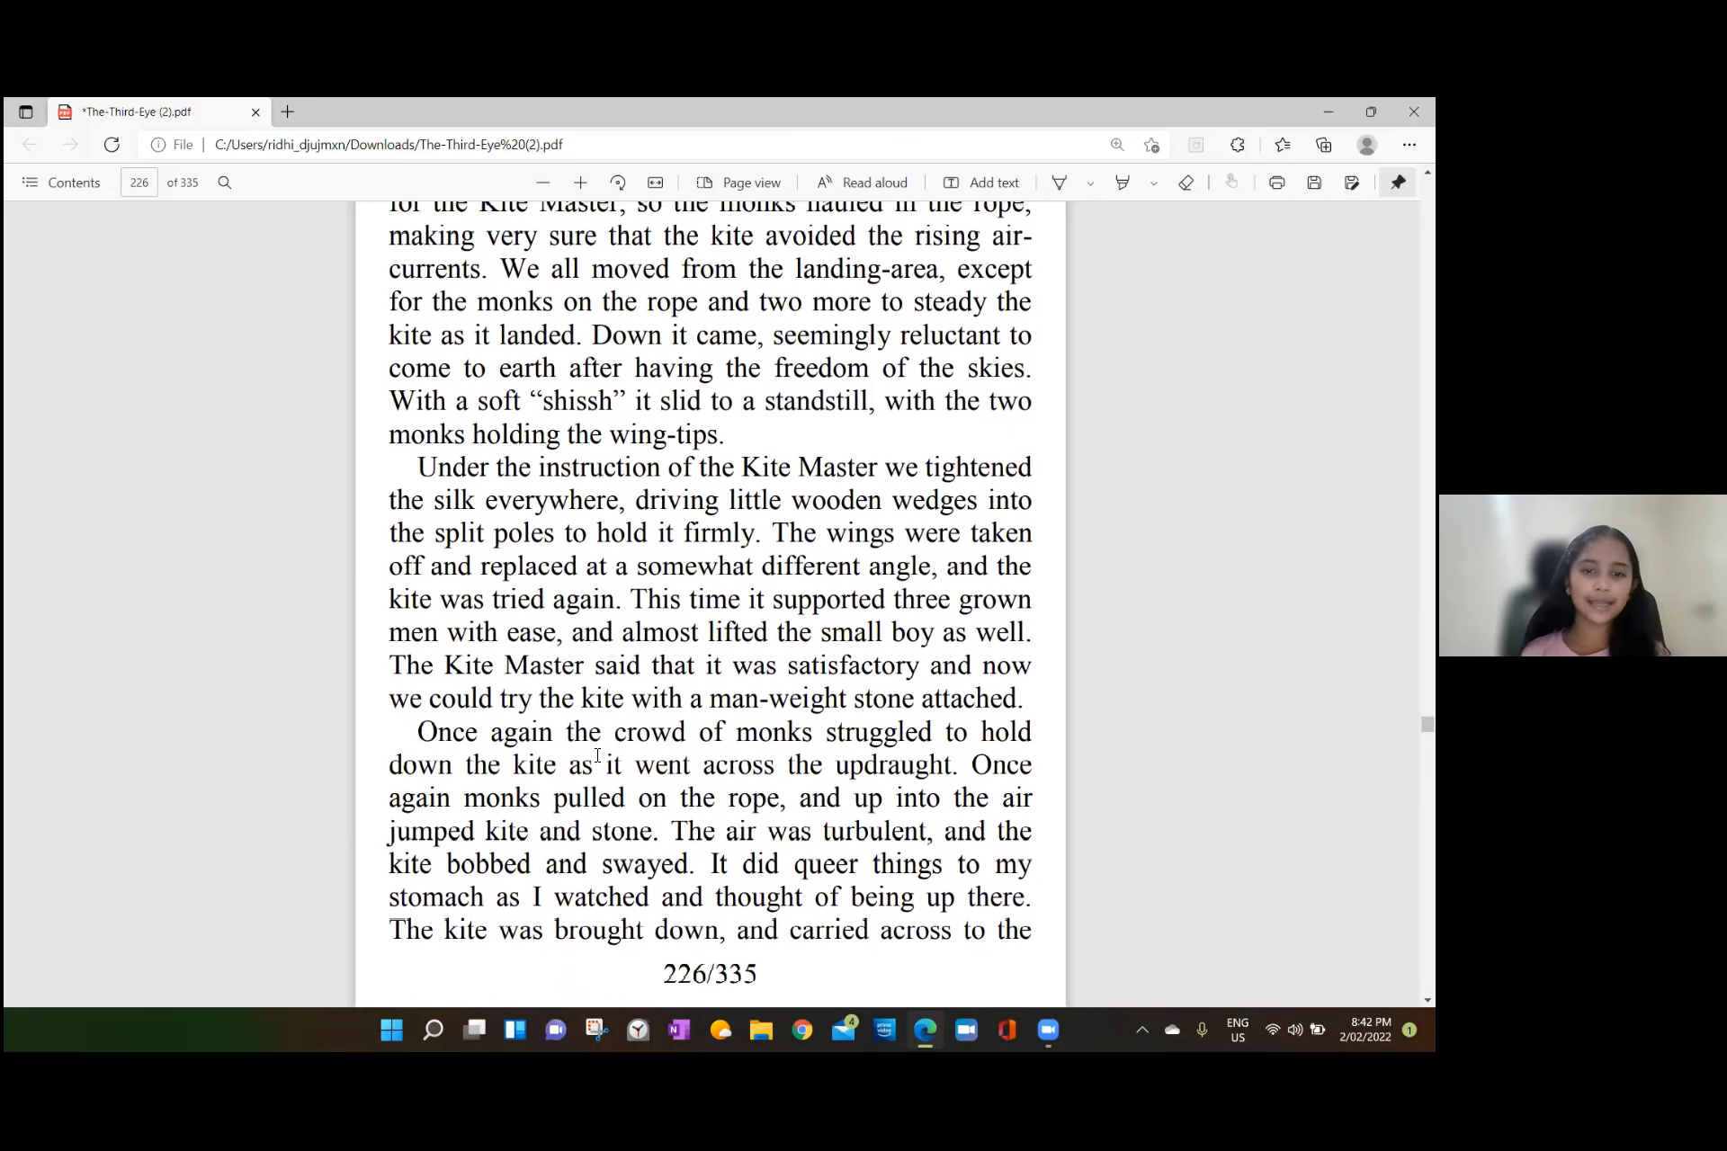
{"action": "scroll", "coordinate": [715, 698], "scroll_direction": "down", "scroll_amount": 1}
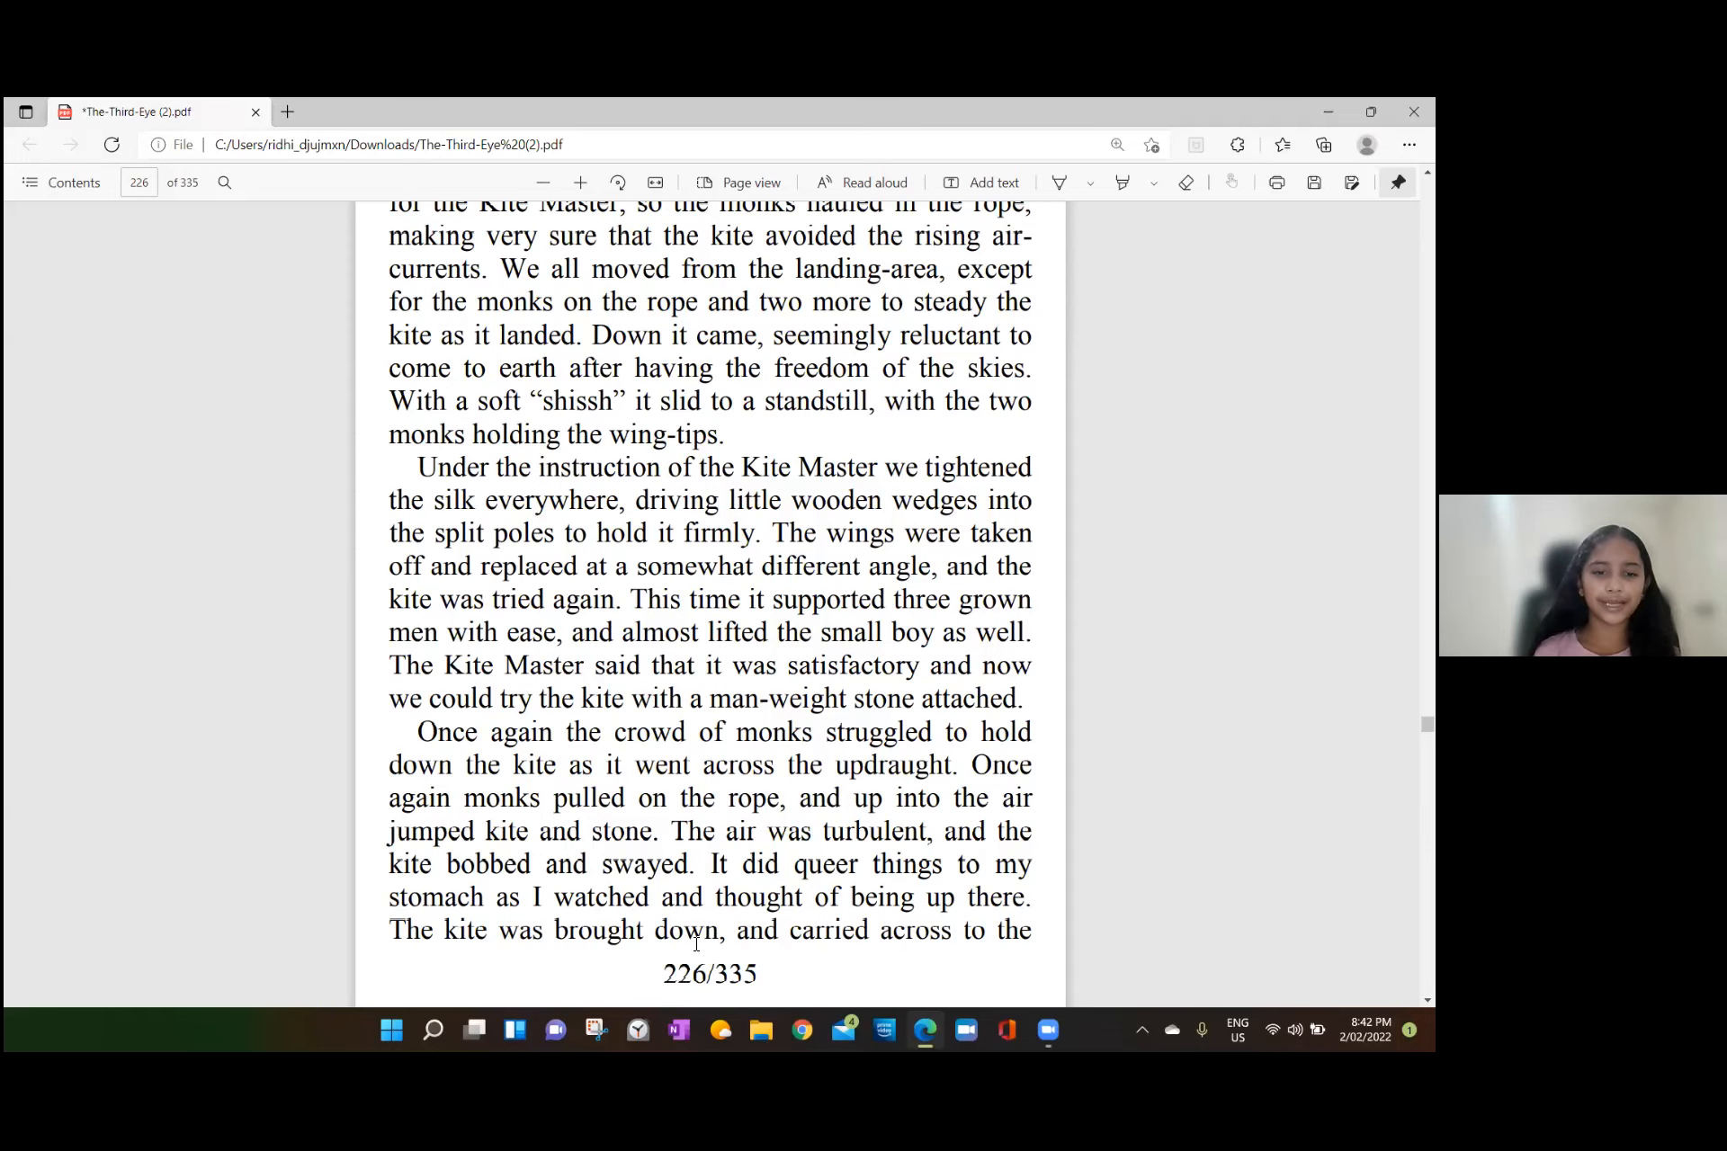
{"action": "scroll", "coordinate": [696, 944], "scroll_direction": "down", "scroll_amount": 1}
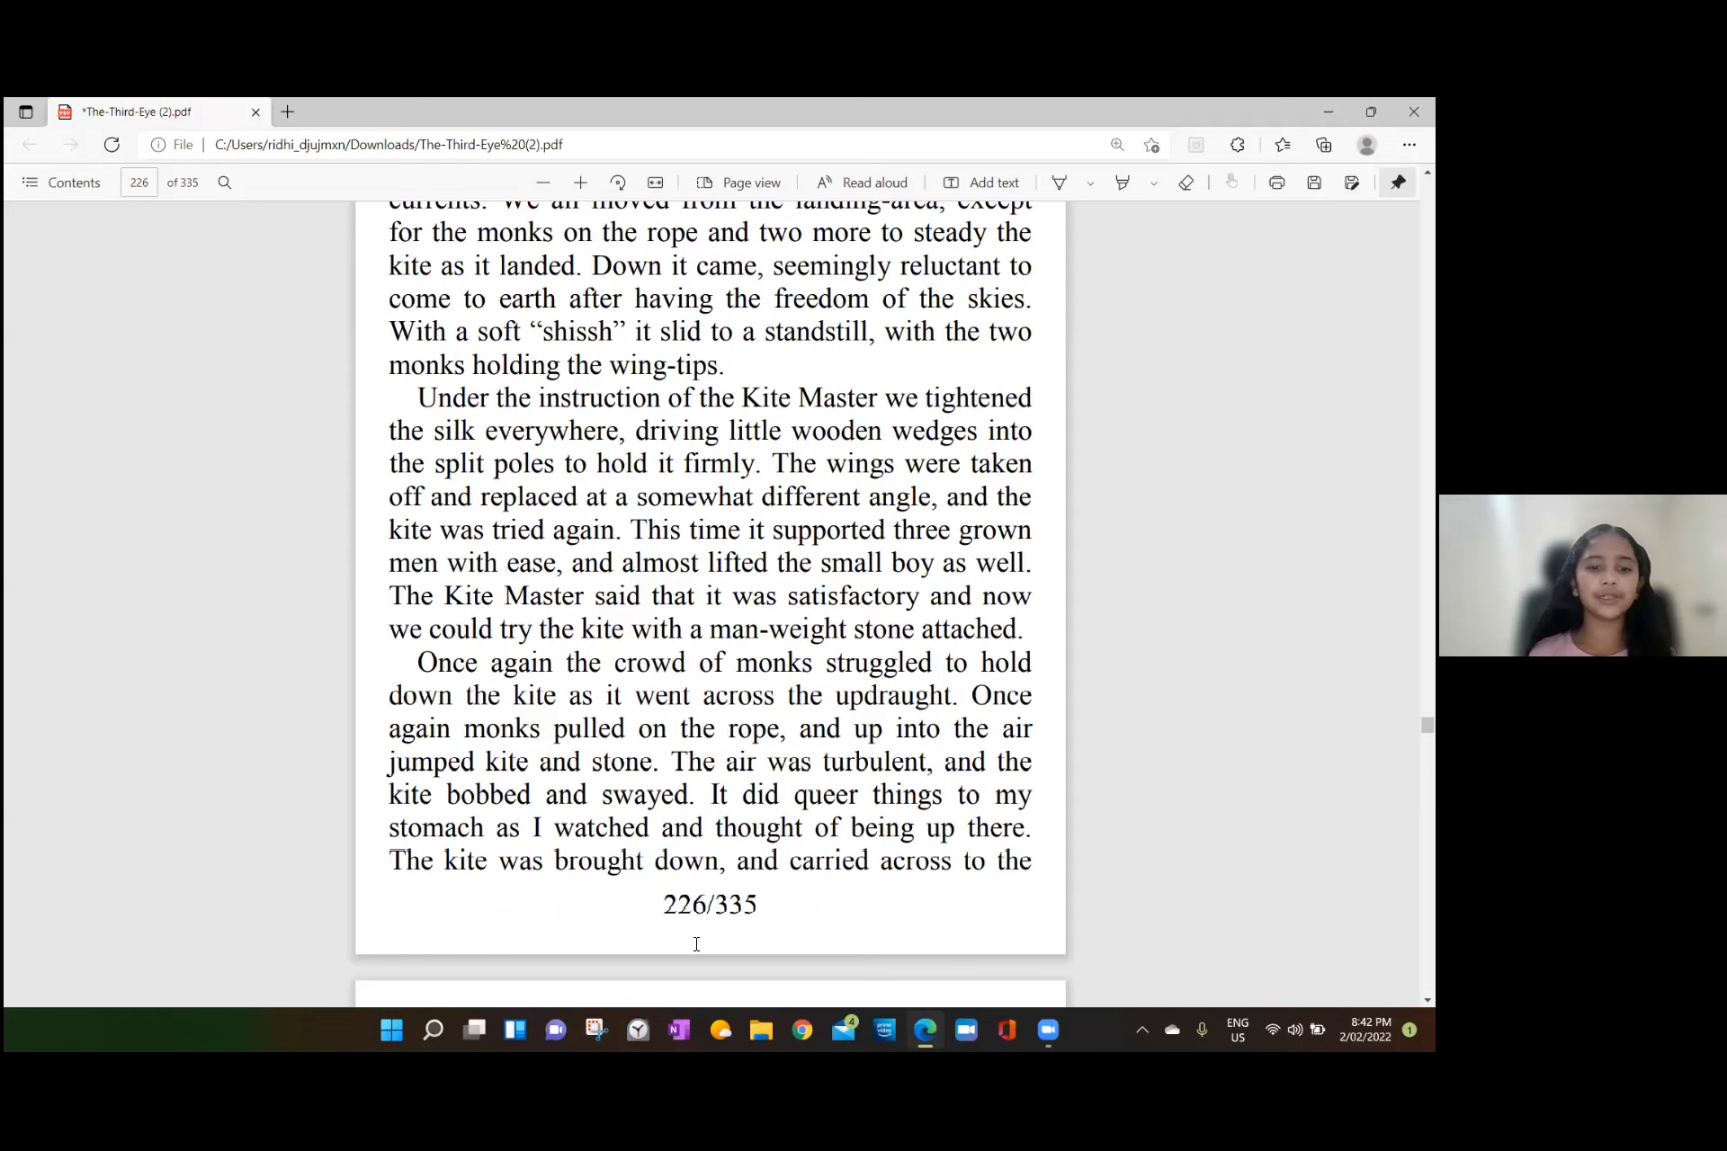
{"action": "scroll", "coordinate": [697, 944], "scroll_direction": "down", "scroll_amount": 2}
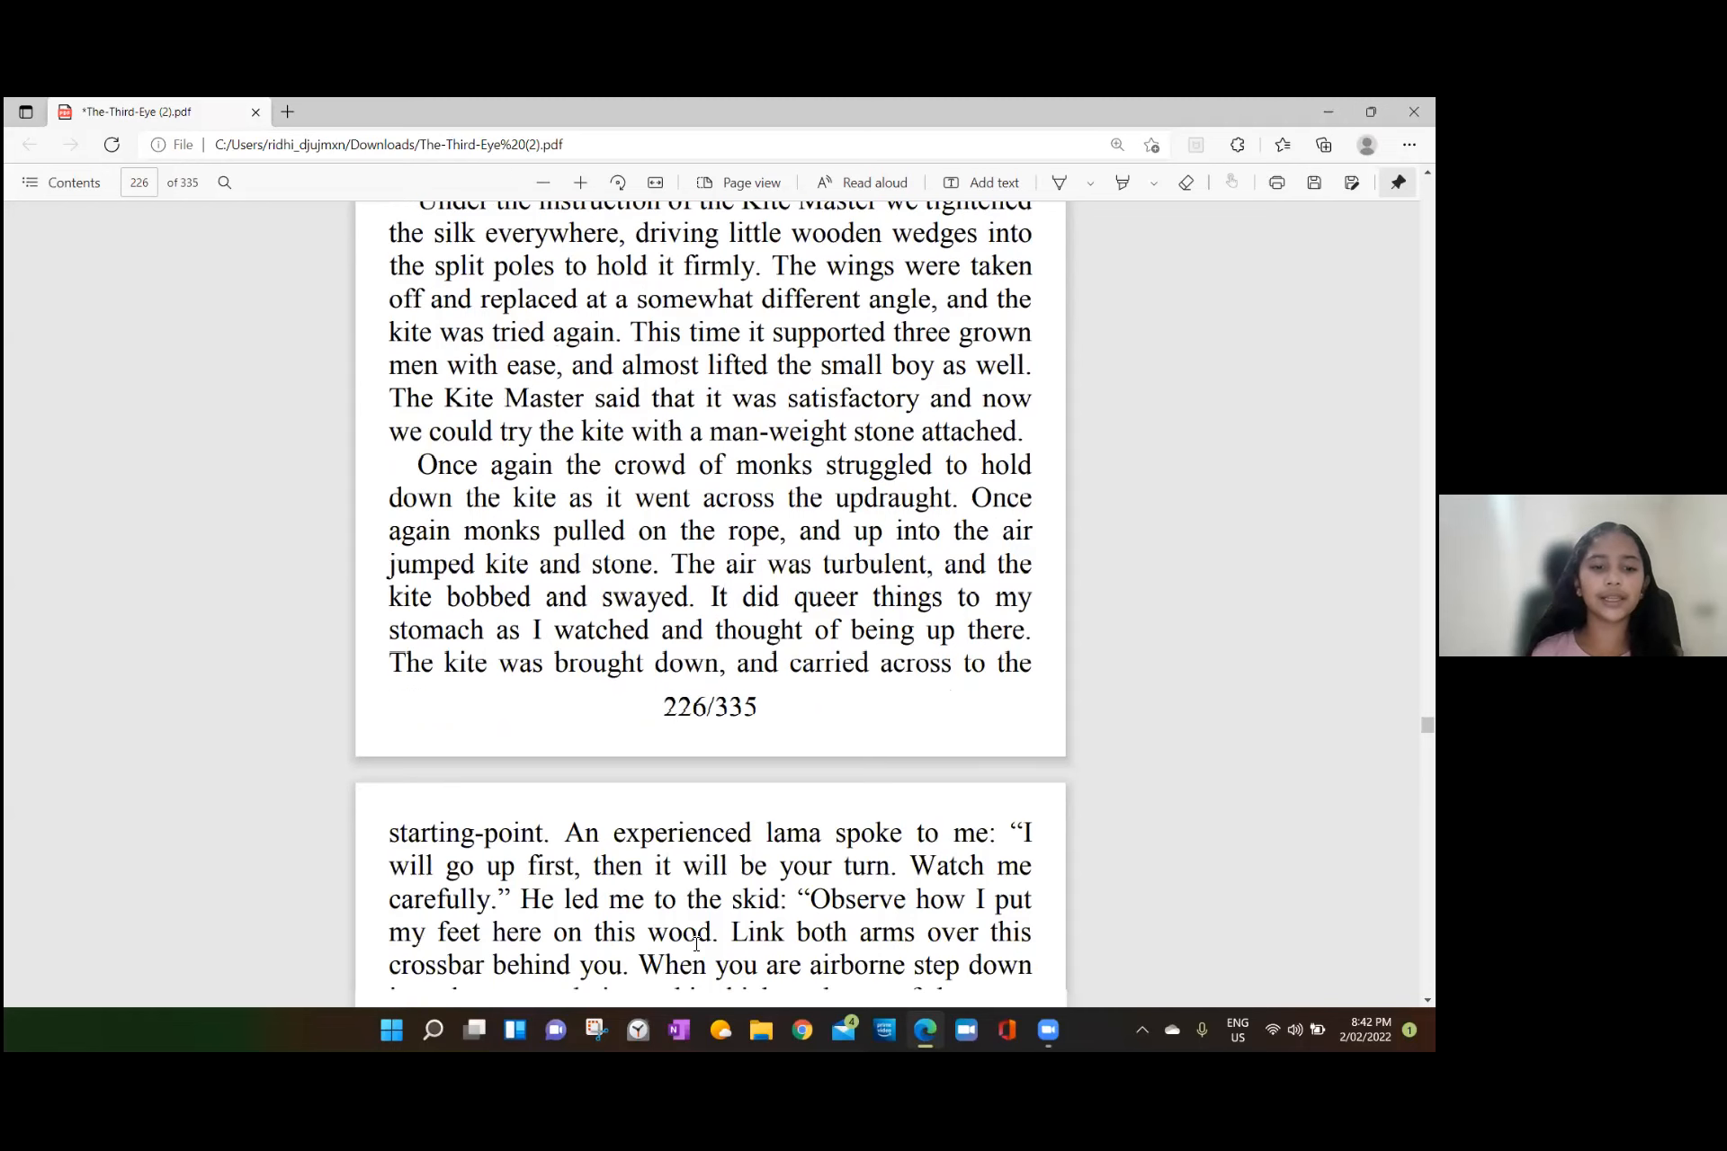
{"action": "scroll", "coordinate": [696, 944], "scroll_direction": "down", "scroll_amount": 1}
{"action": "scroll", "coordinate": [696, 944], "scroll_direction": "down", "scroll_amount": 1}
{"action": "scroll", "coordinate": [696, 944], "scroll_direction": "down", "scroll_amount": 1}
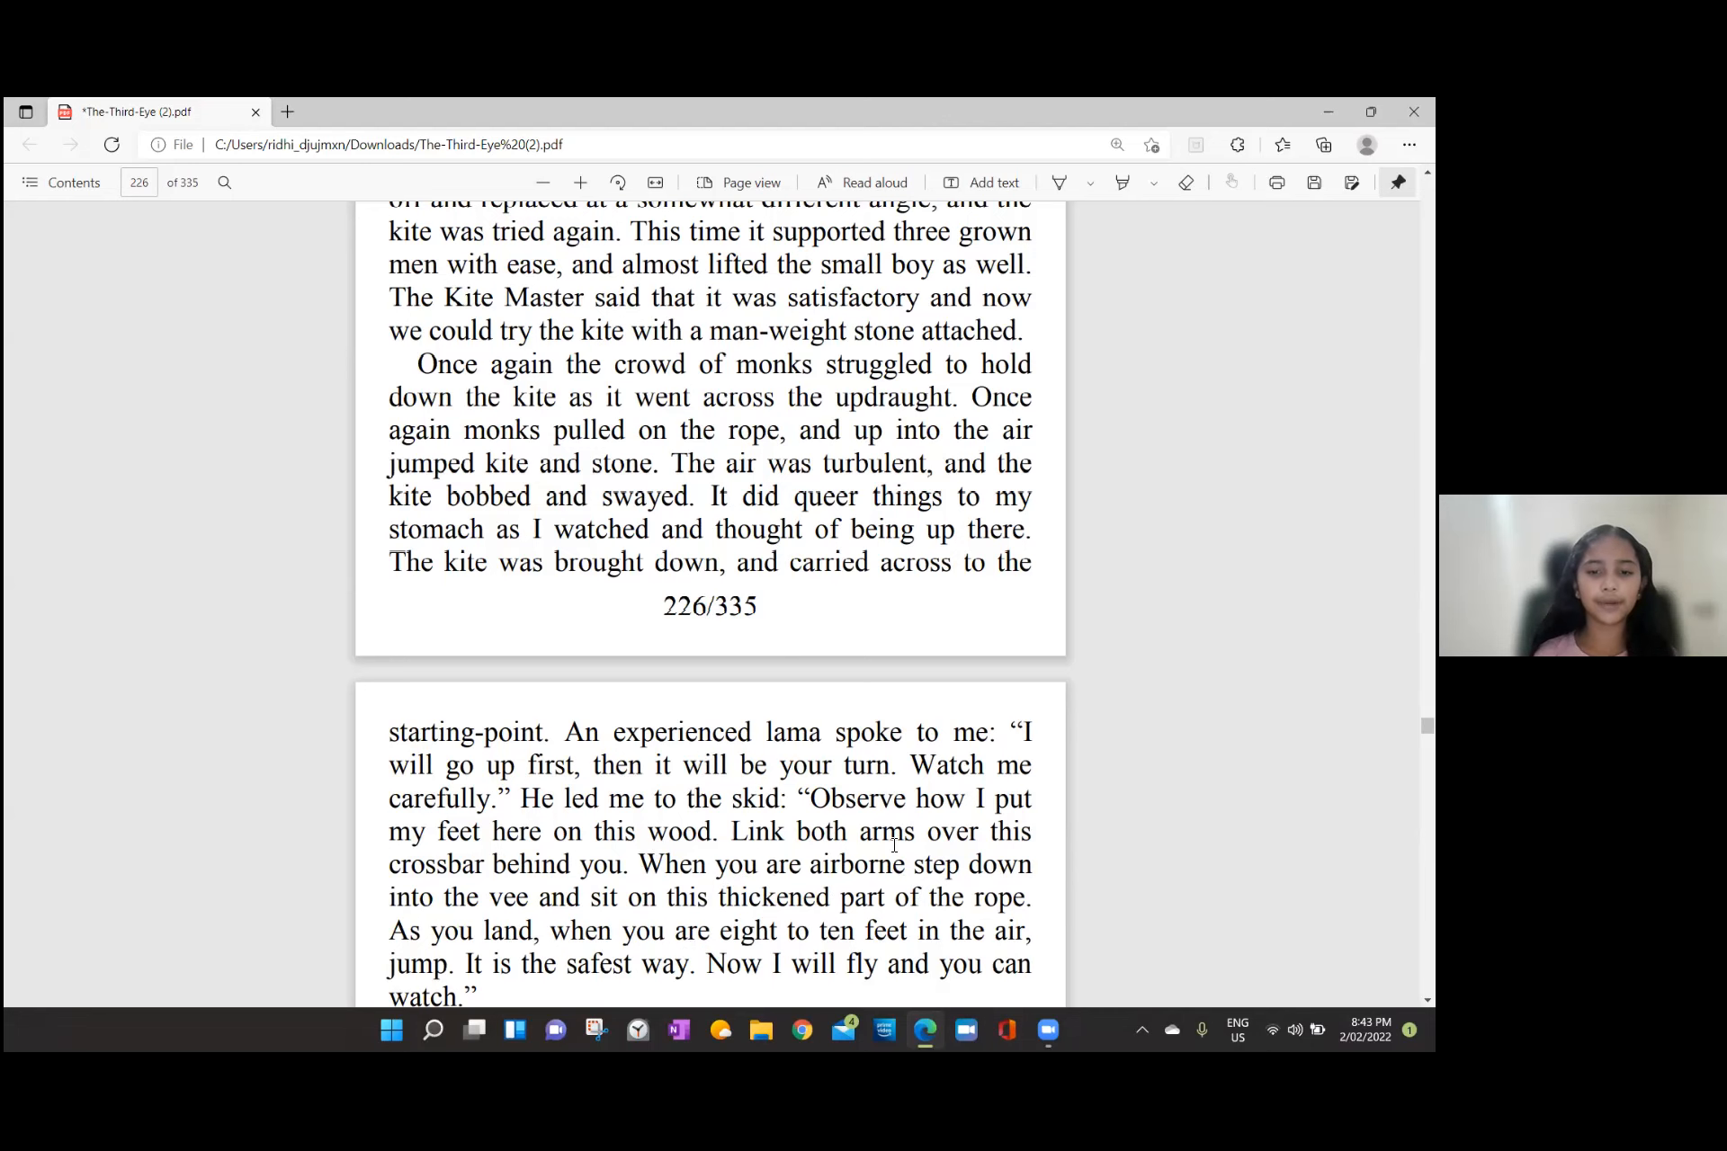
{"action": "scroll", "coordinate": [877, 833], "scroll_direction": "down", "scroll_amount": 1}
{"action": "scroll", "coordinate": [877, 833], "scroll_direction": "down", "scroll_amount": 1}
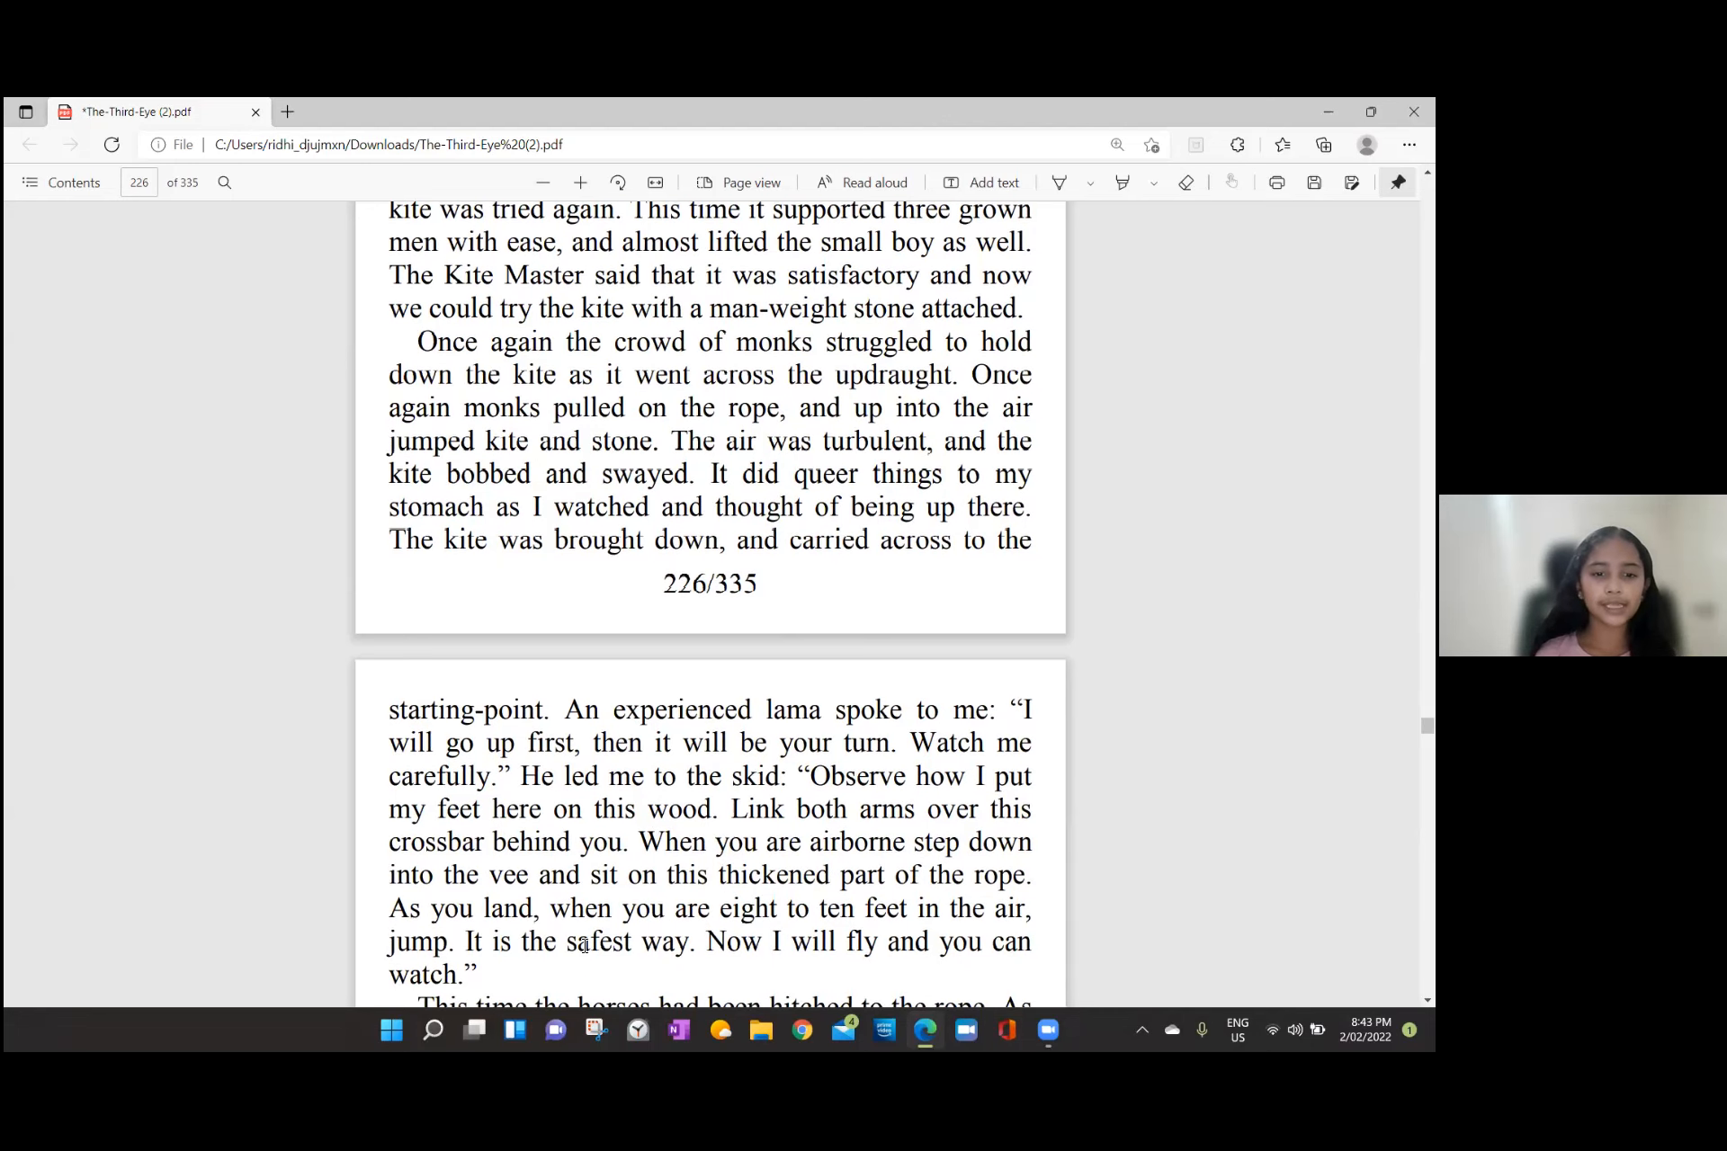
{"action": "scroll", "coordinate": [583, 944], "scroll_direction": "down", "scroll_amount": 1}
{"action": "scroll", "coordinate": [583, 943], "scroll_direction": "down", "scroll_amount": 1}
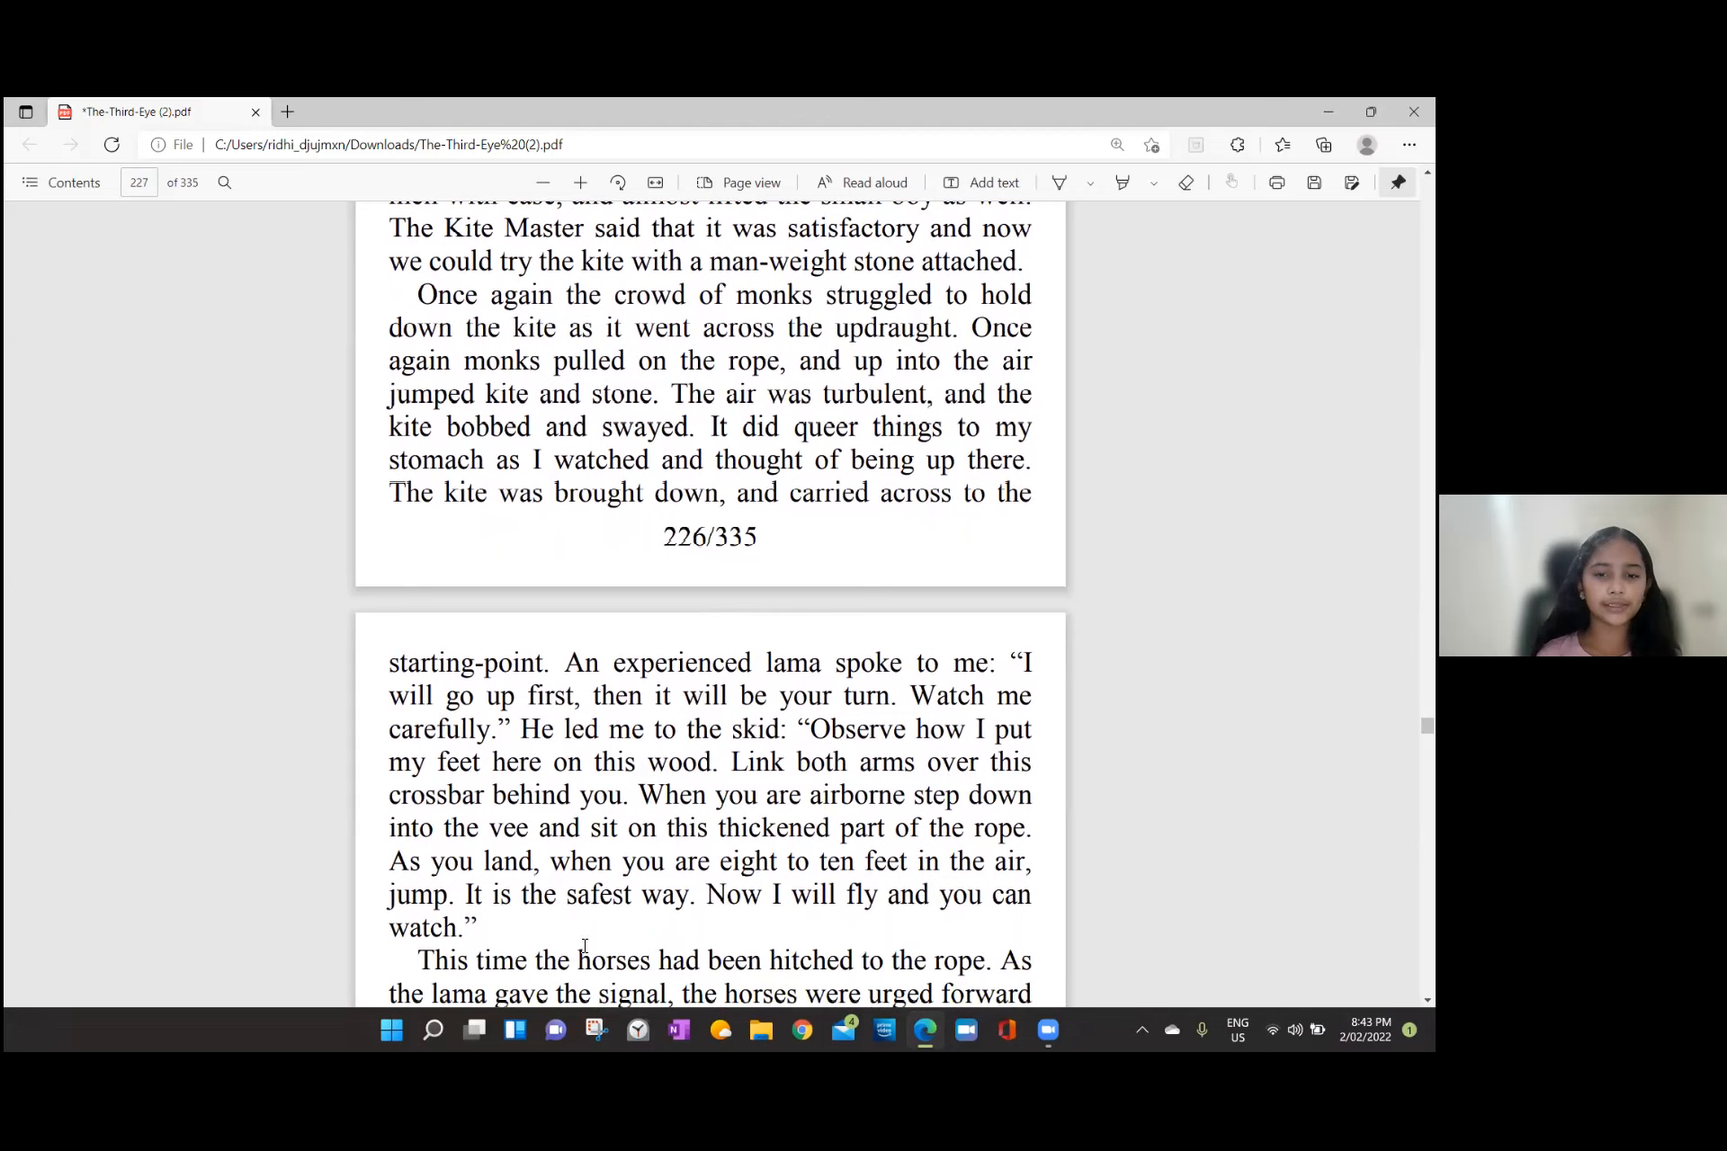
{"action": "scroll", "coordinate": [583, 946], "scroll_direction": "down", "scroll_amount": 1}
{"action": "scroll", "coordinate": [583, 946], "scroll_direction": "down", "scroll_amount": 2}
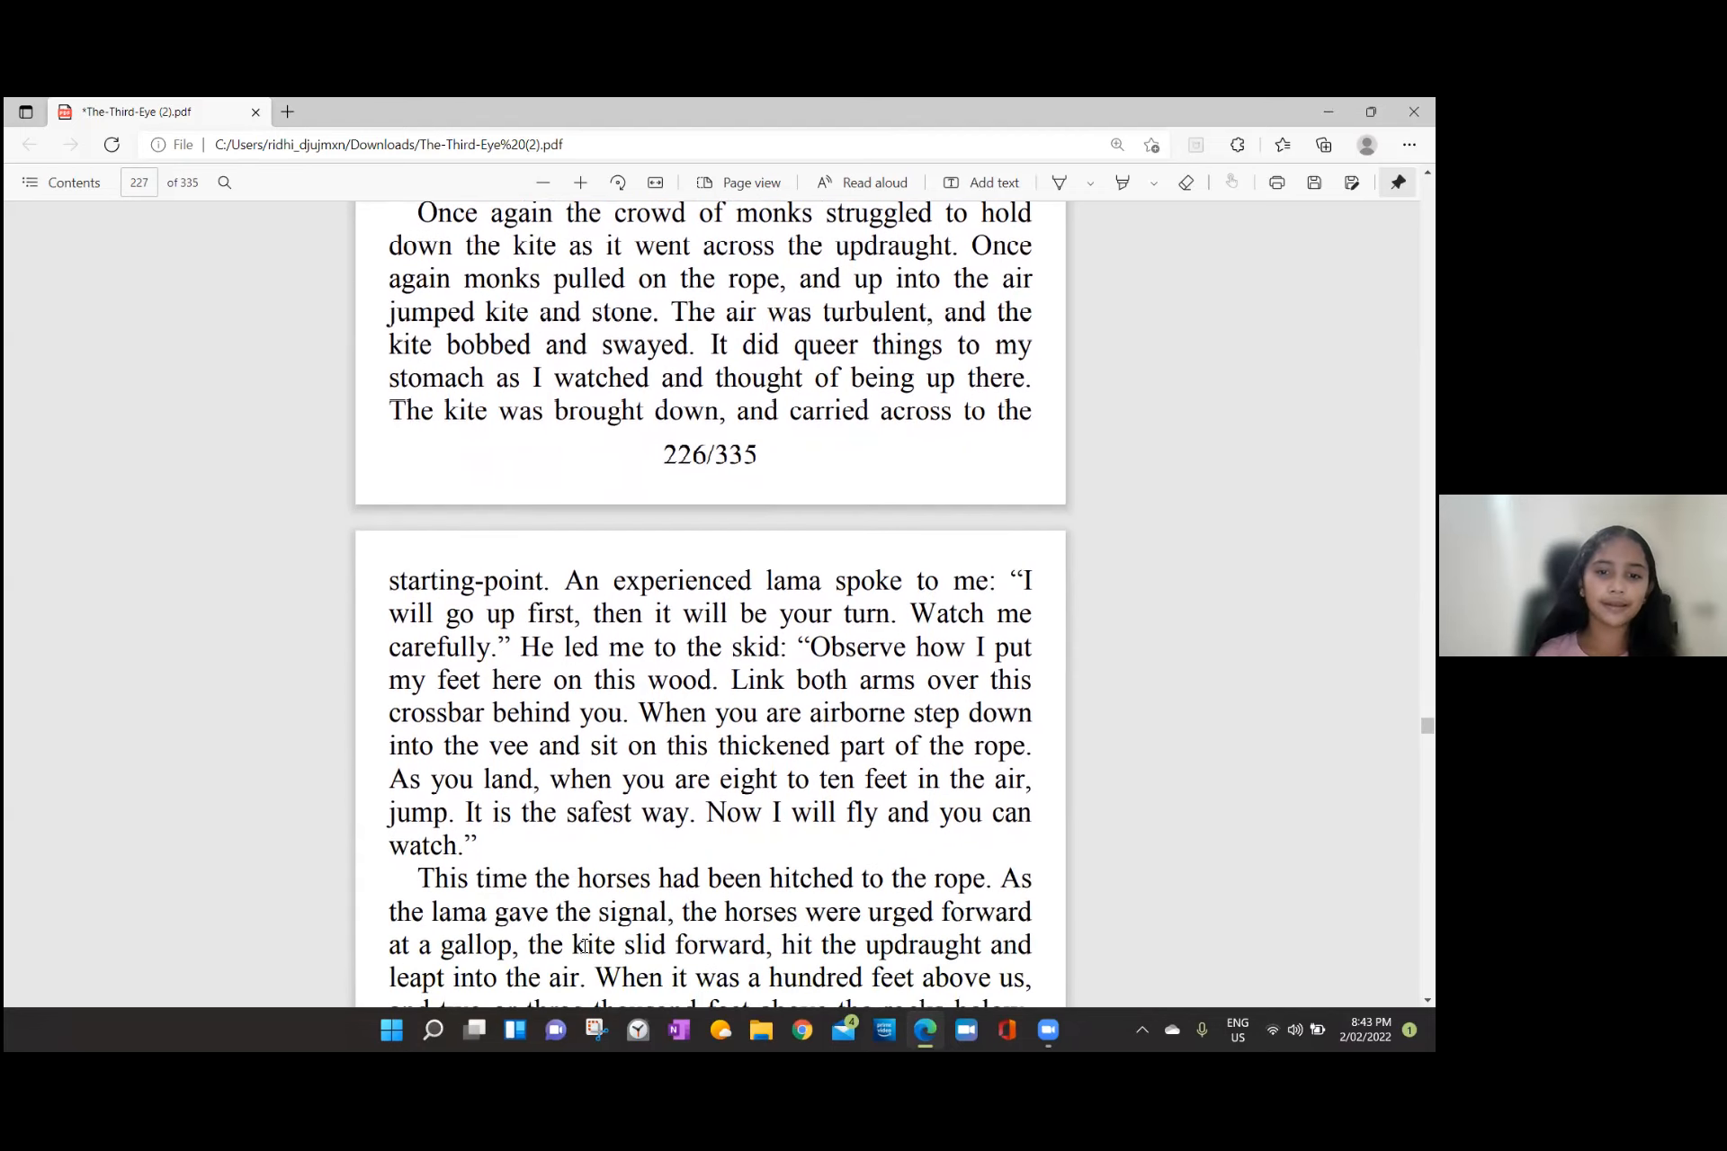
{"action": "scroll", "coordinate": [710, 607], "scroll_direction": "down", "scroll_amount": 1}
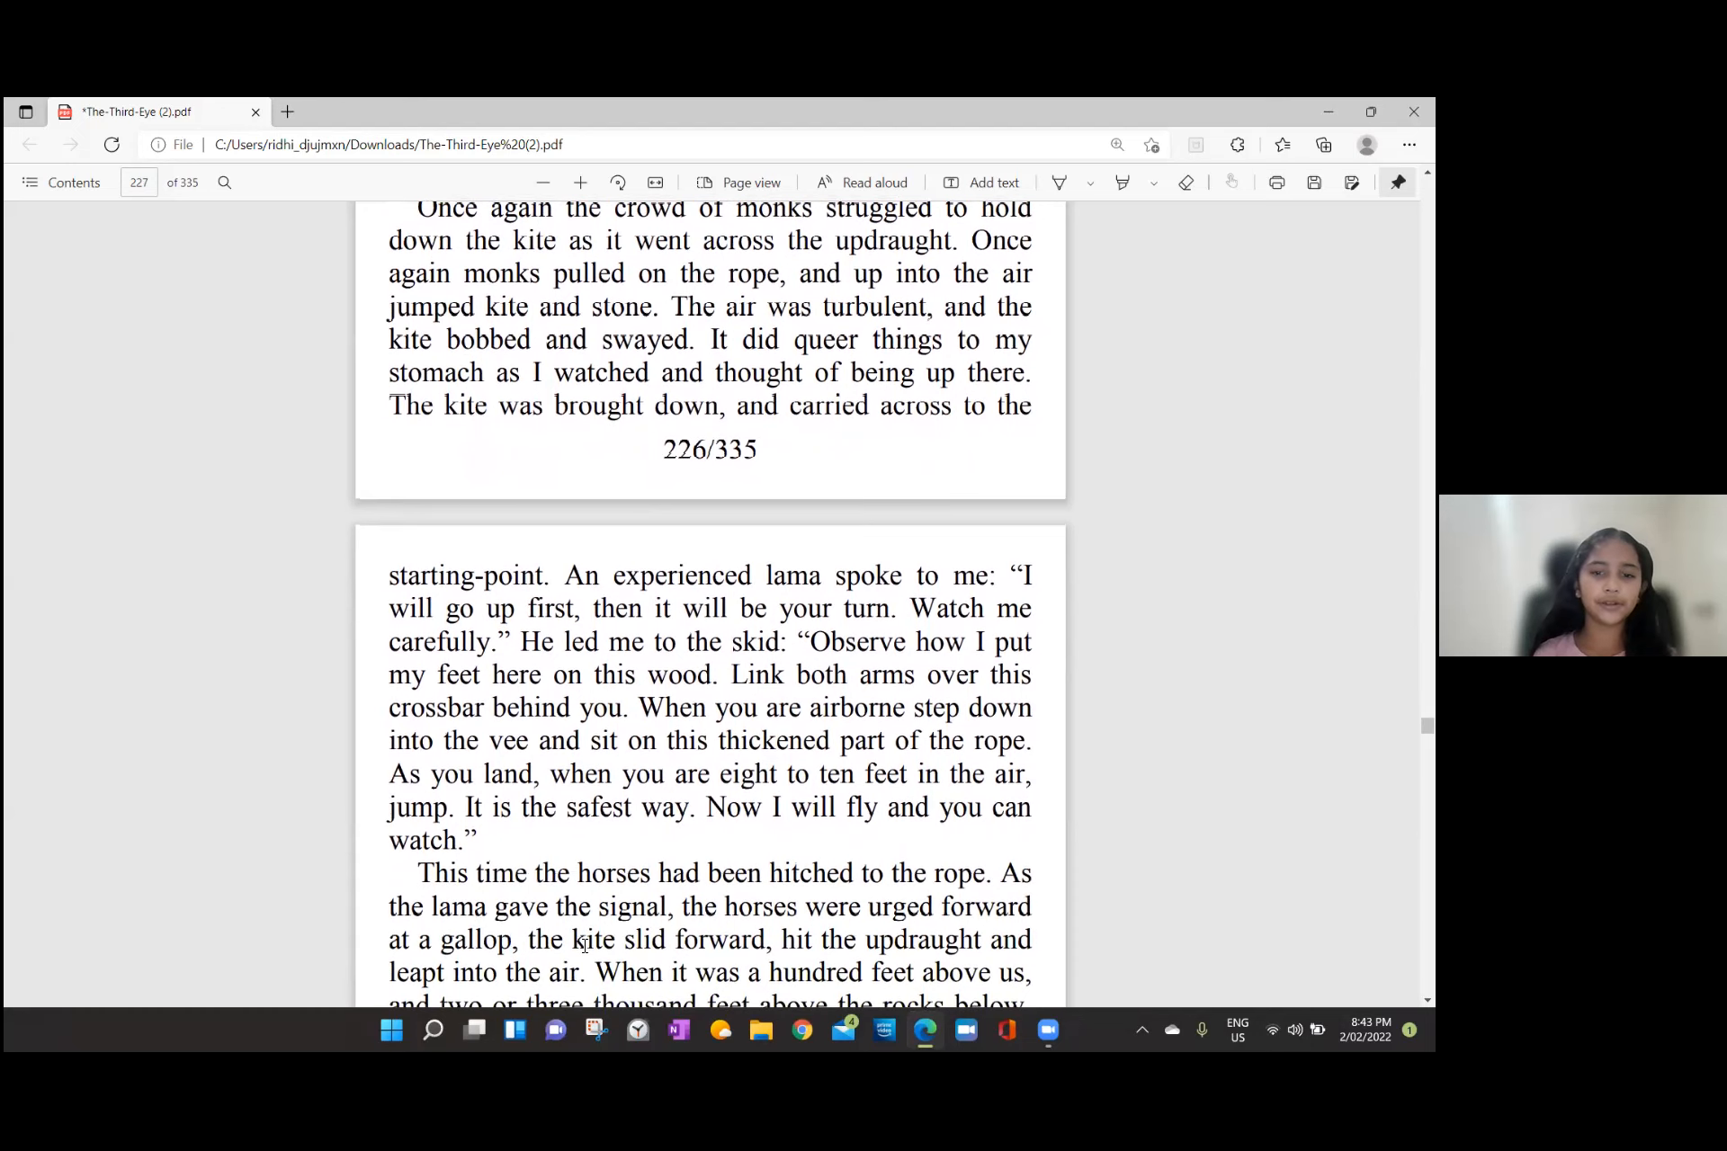
{"action": "scroll", "coordinate": [585, 943], "scroll_direction": "down", "scroll_amount": 1}
{"action": "scroll", "coordinate": [585, 942], "scroll_direction": "down", "scroll_amount": 1}
{"action": "scroll", "coordinate": [585, 942], "scroll_direction": "down", "scroll_amount": 1}
{"action": "scroll", "coordinate": [585, 943], "scroll_direction": "down", "scroll_amount": 1}
{"action": "scroll", "coordinate": [585, 949], "scroll_direction": "up", "scroll_amount": 1}
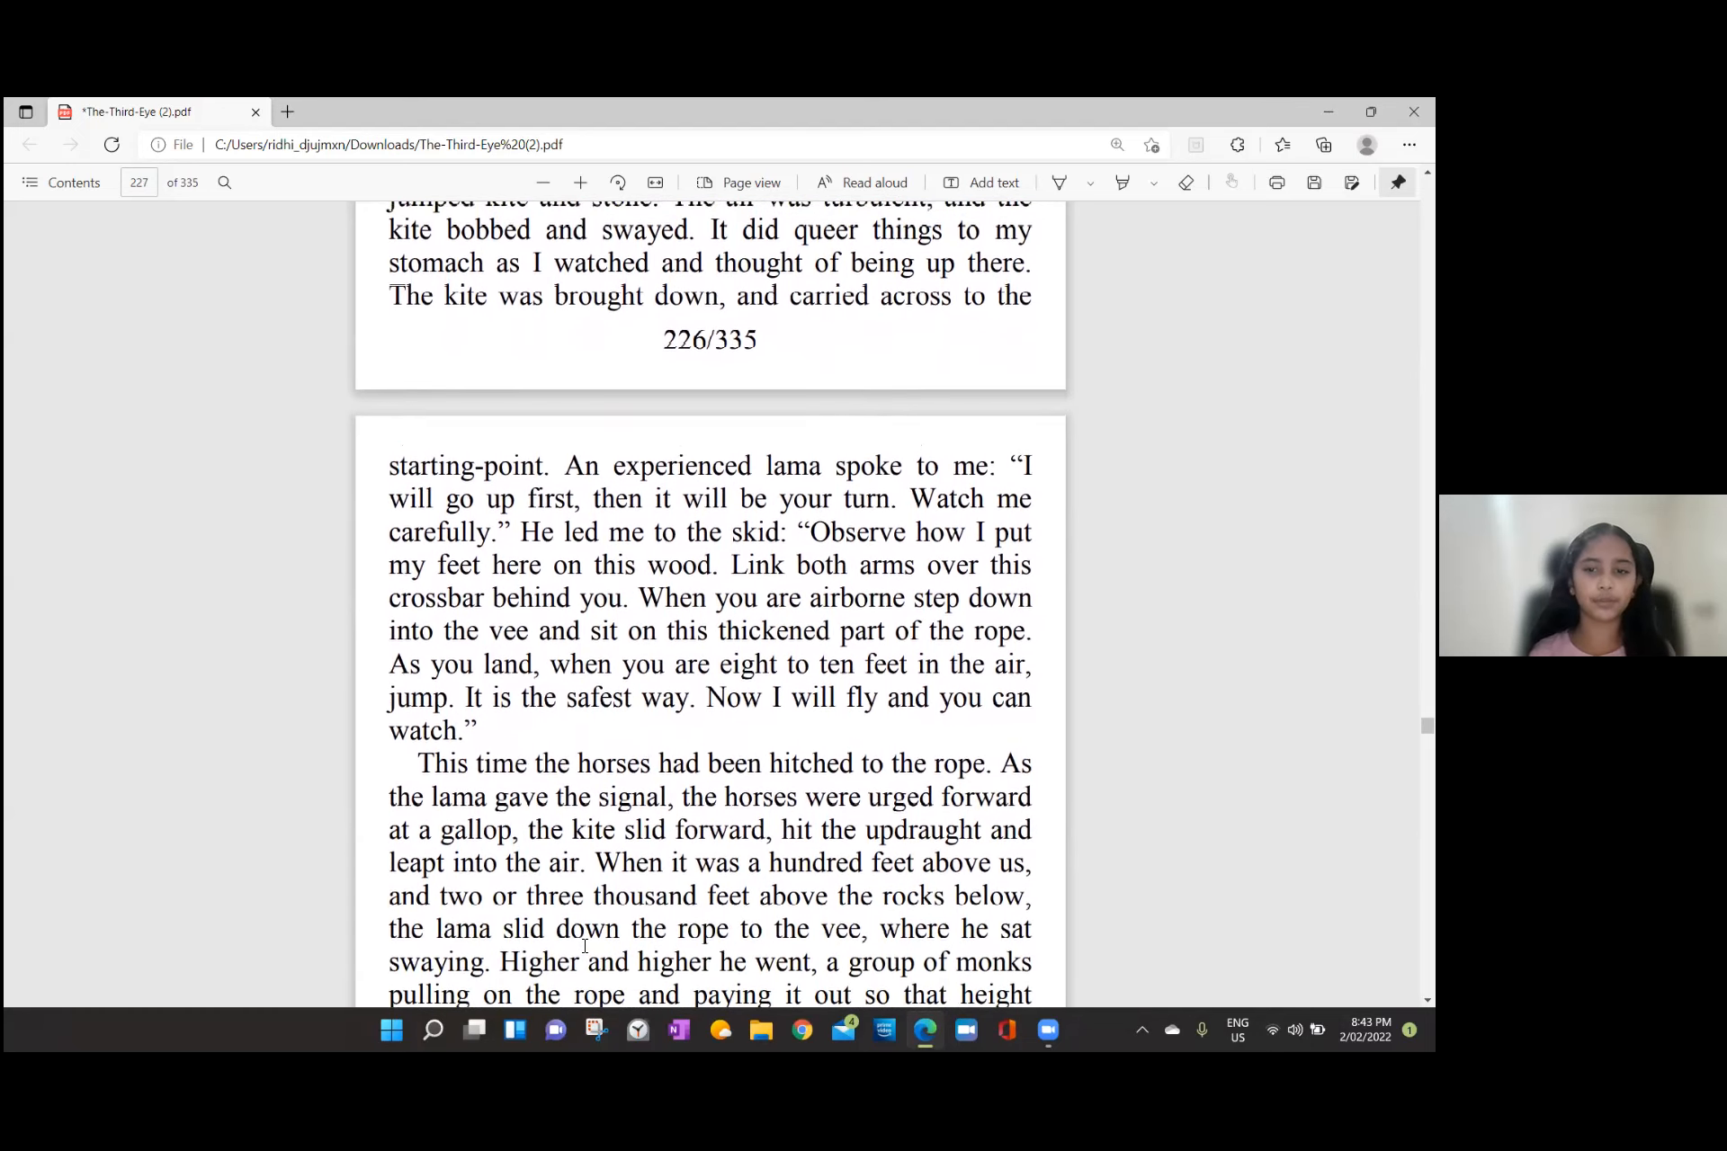
{"action": "scroll", "coordinate": [585, 948], "scroll_direction": "up", "scroll_amount": 1}
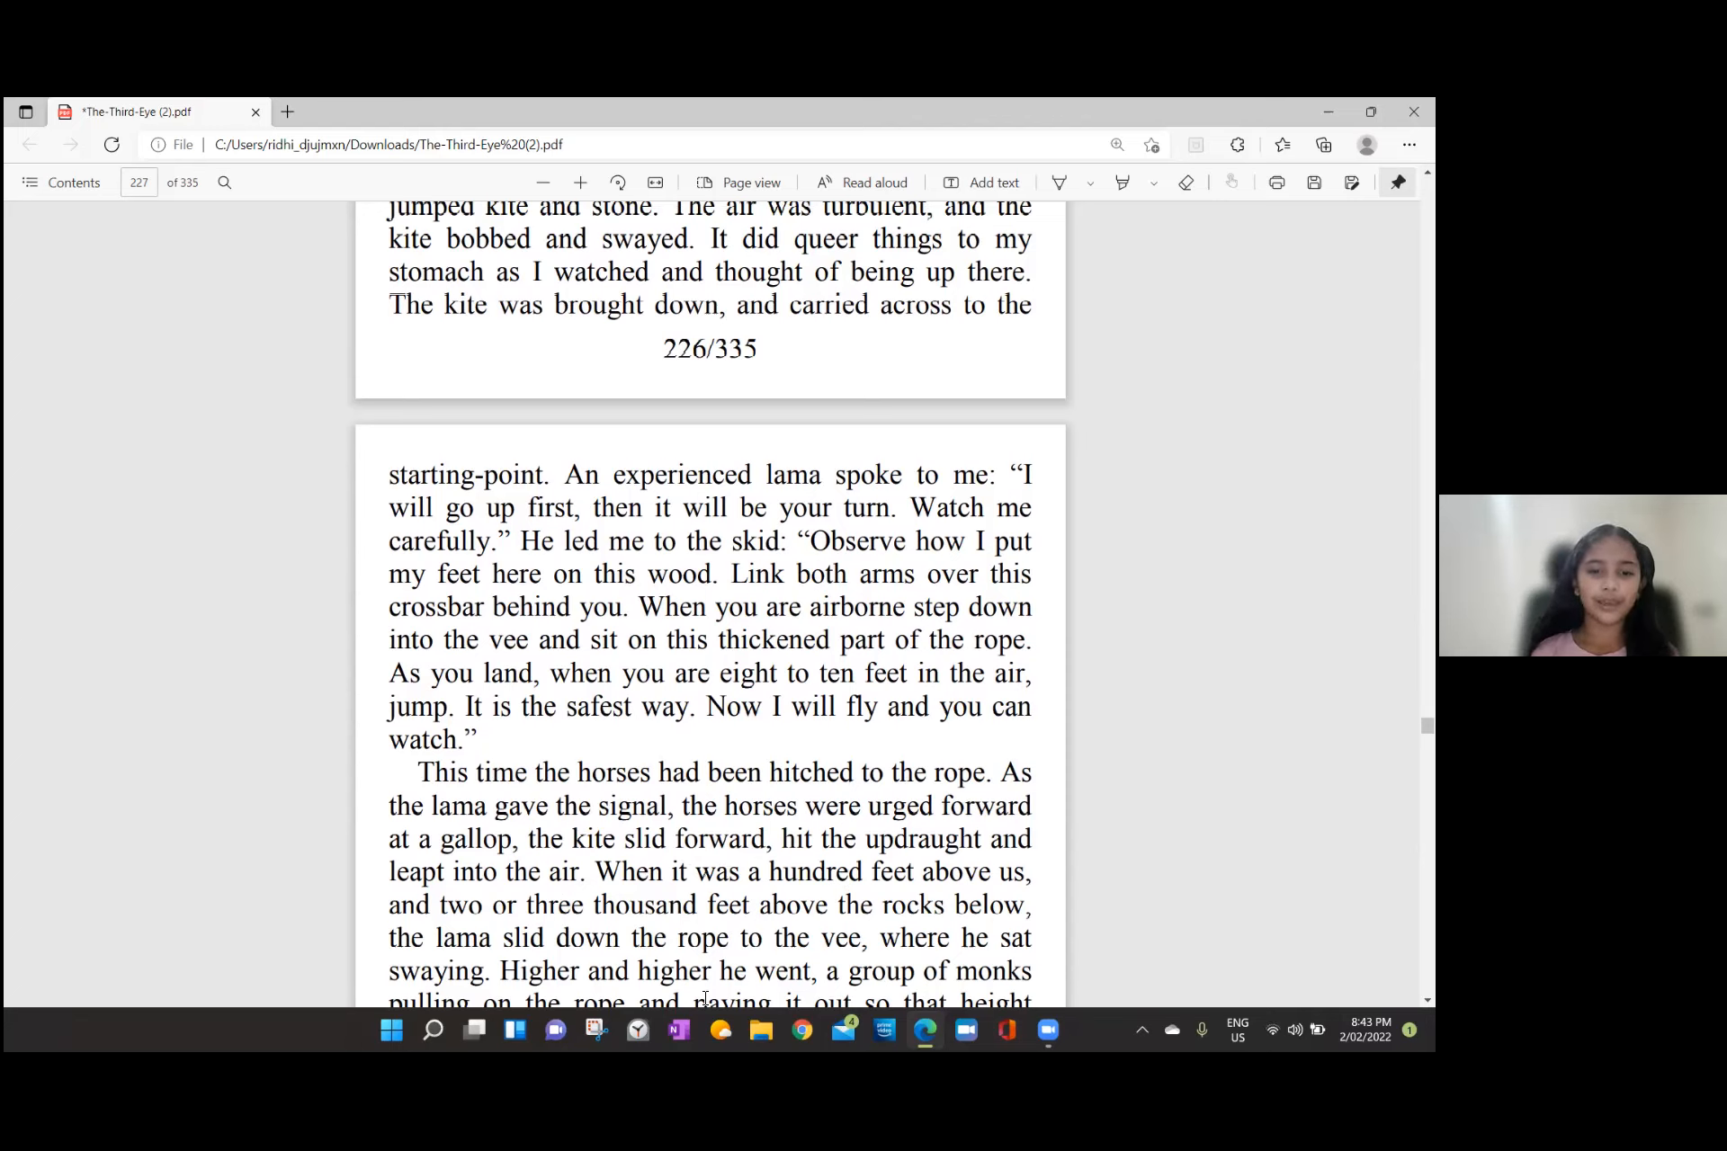
{"action": "scroll", "coordinate": [691, 992], "scroll_direction": "down", "scroll_amount": 2}
{"action": "scroll", "coordinate": [691, 992], "scroll_direction": "down", "scroll_amount": 2}
{"action": "scroll", "coordinate": [690, 992], "scroll_direction": "down", "scroll_amount": 1}
{"action": "scroll", "coordinate": [907, 778], "scroll_direction": "down", "scroll_amount": 1}
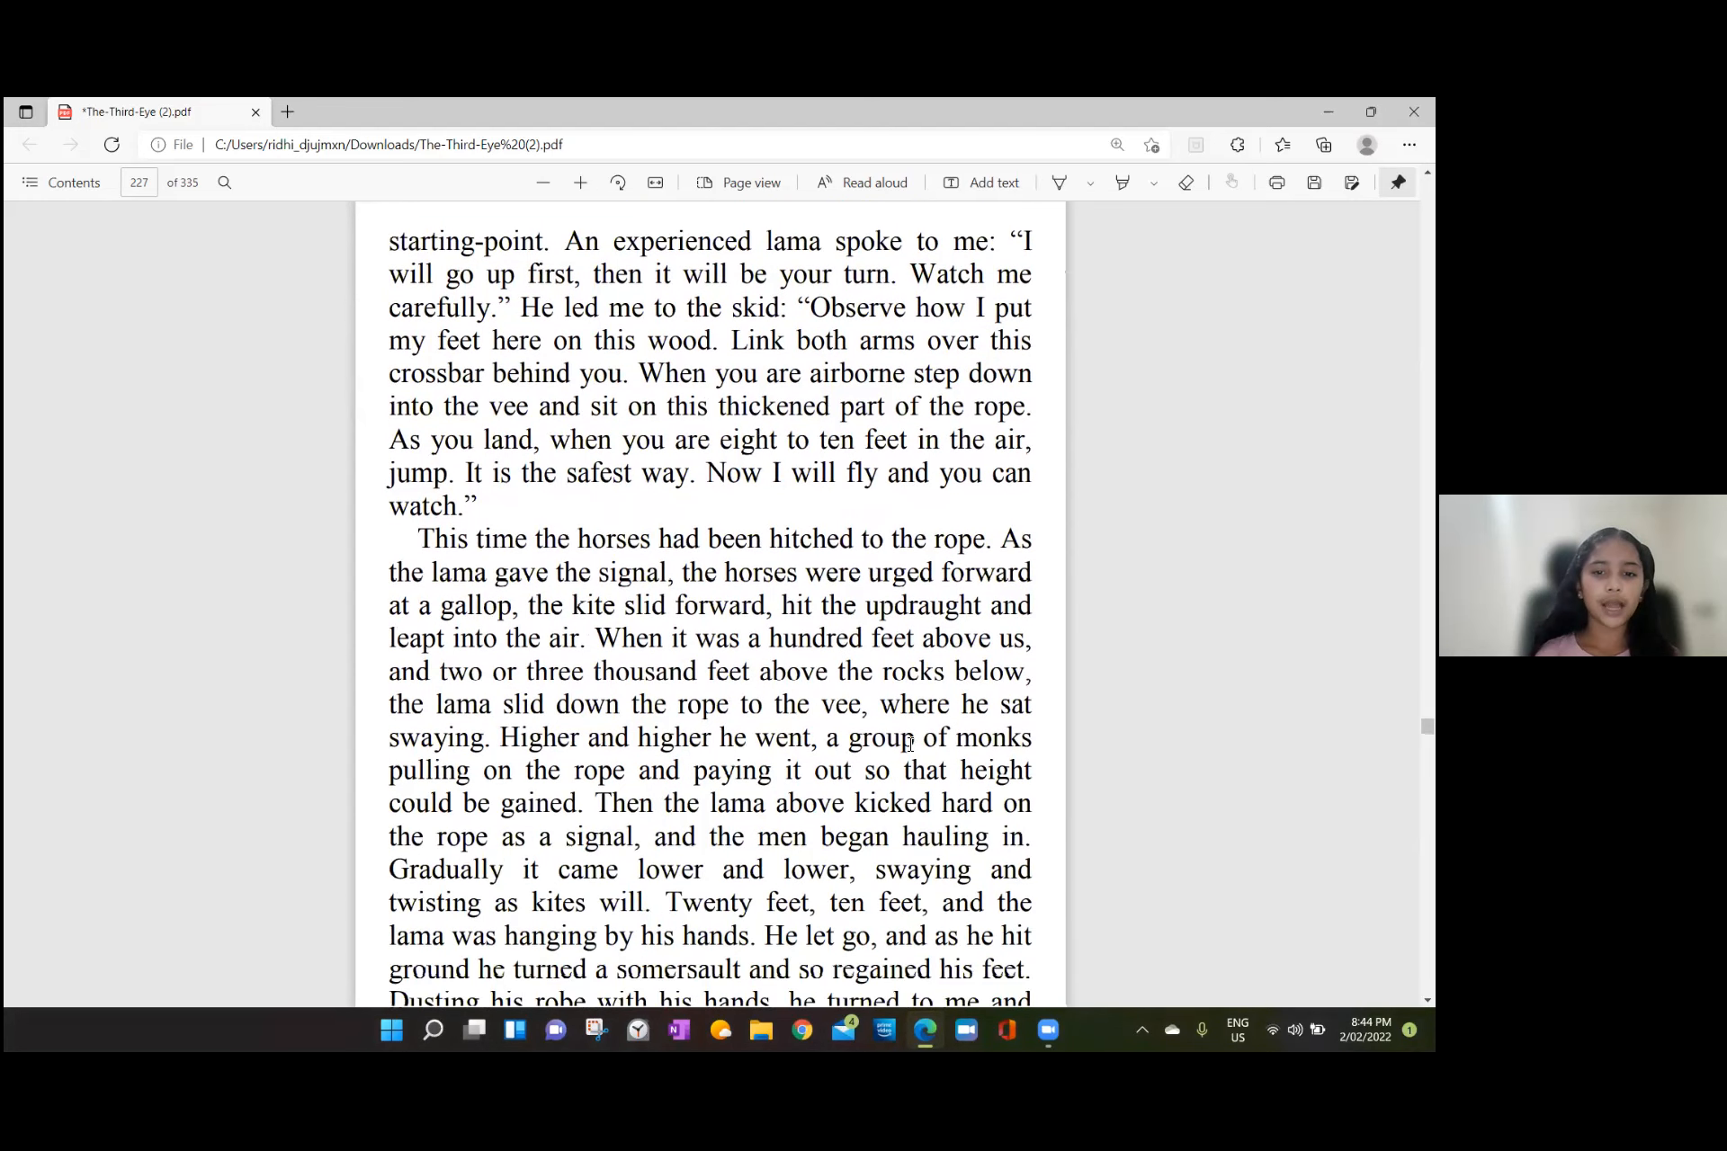
{"action": "scroll", "coordinate": [910, 744], "scroll_direction": "down", "scroll_amount": 1}
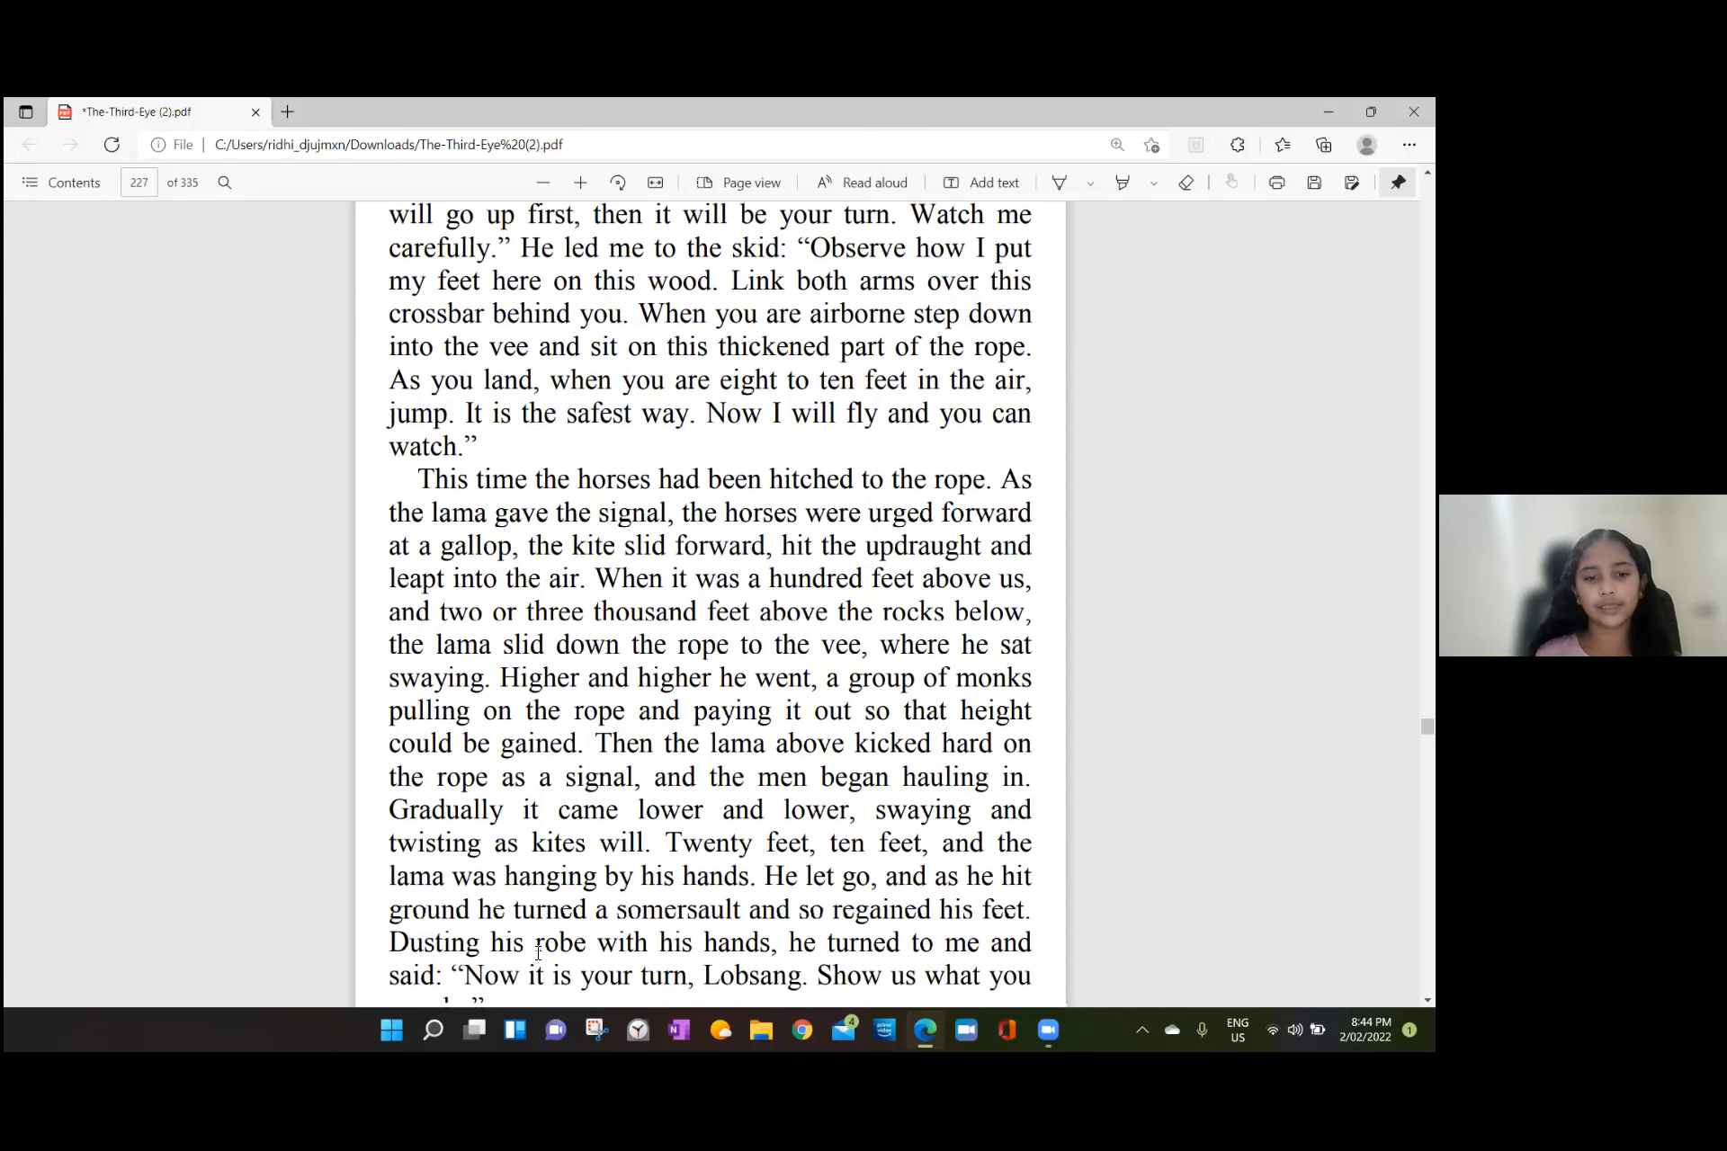
{"action": "scroll", "coordinate": [537, 954], "scroll_direction": "down", "scroll_amount": 3}
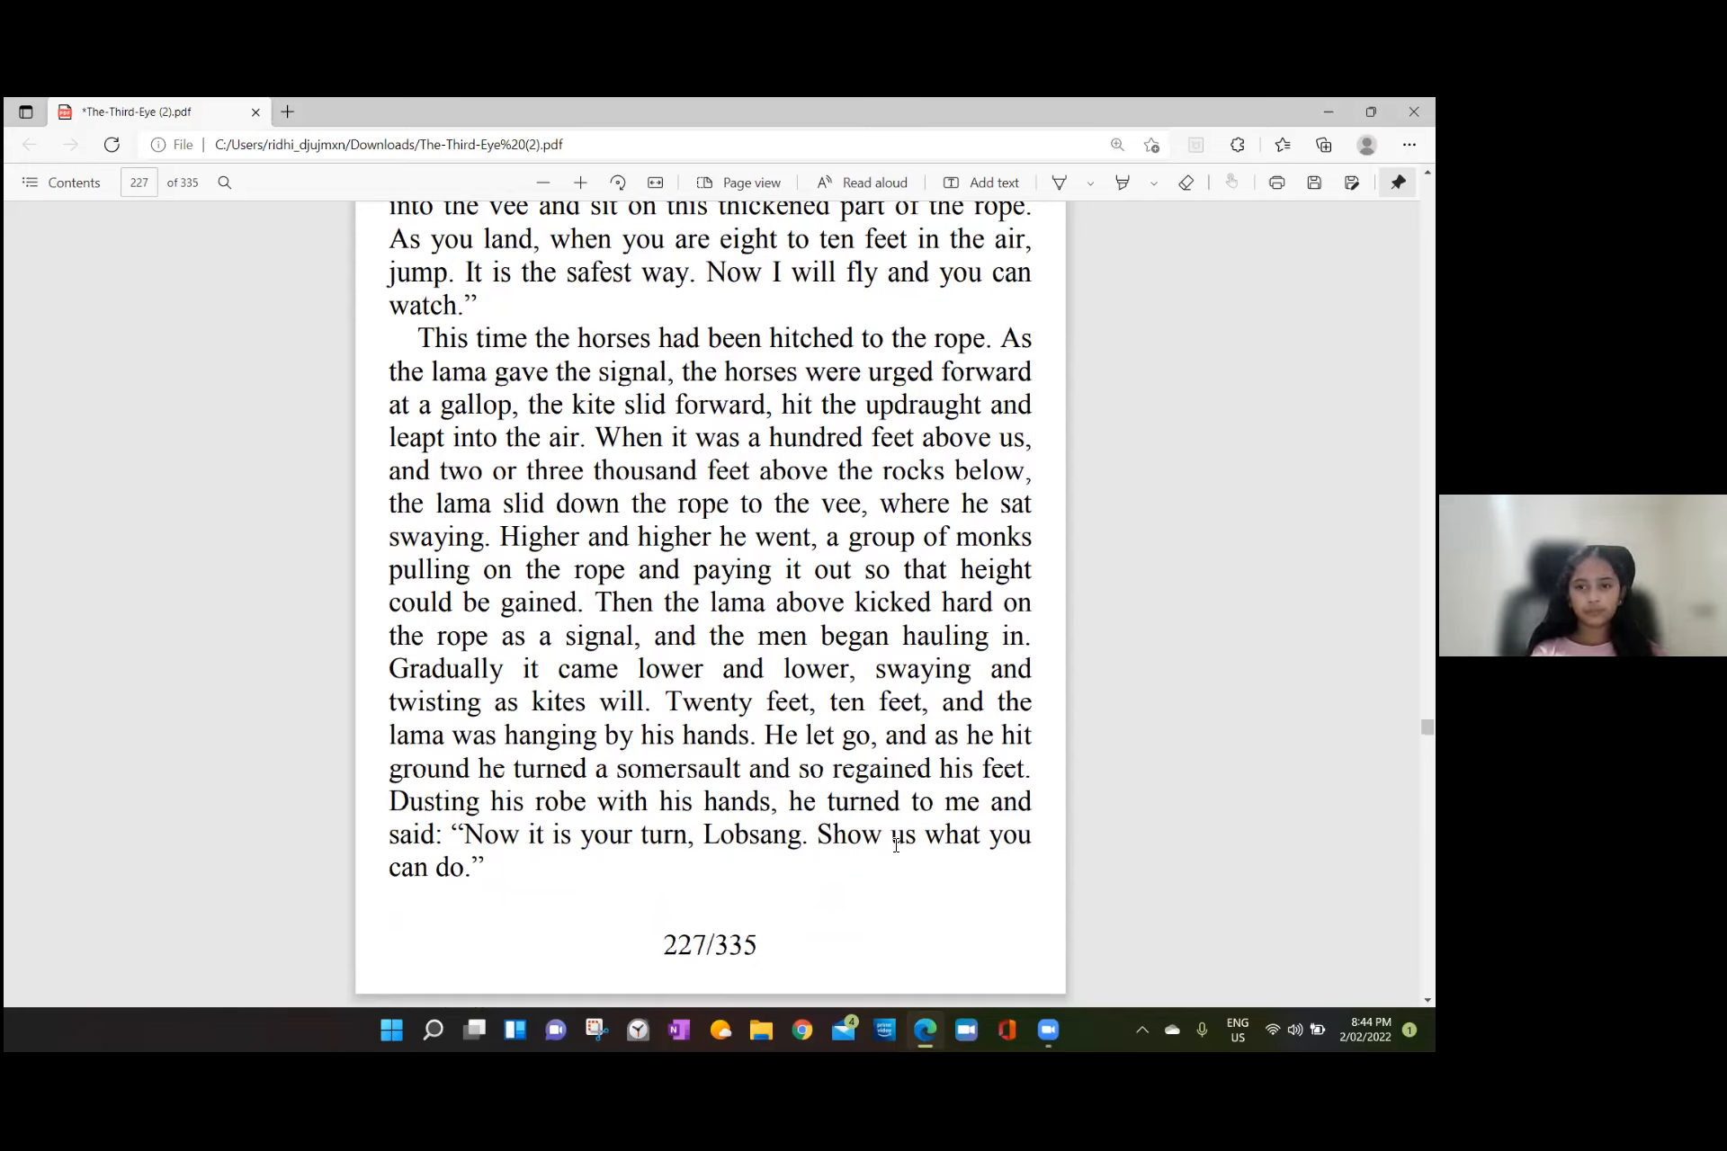
{"action": "scroll", "coordinate": [894, 843], "scroll_direction": "down", "scroll_amount": 1}
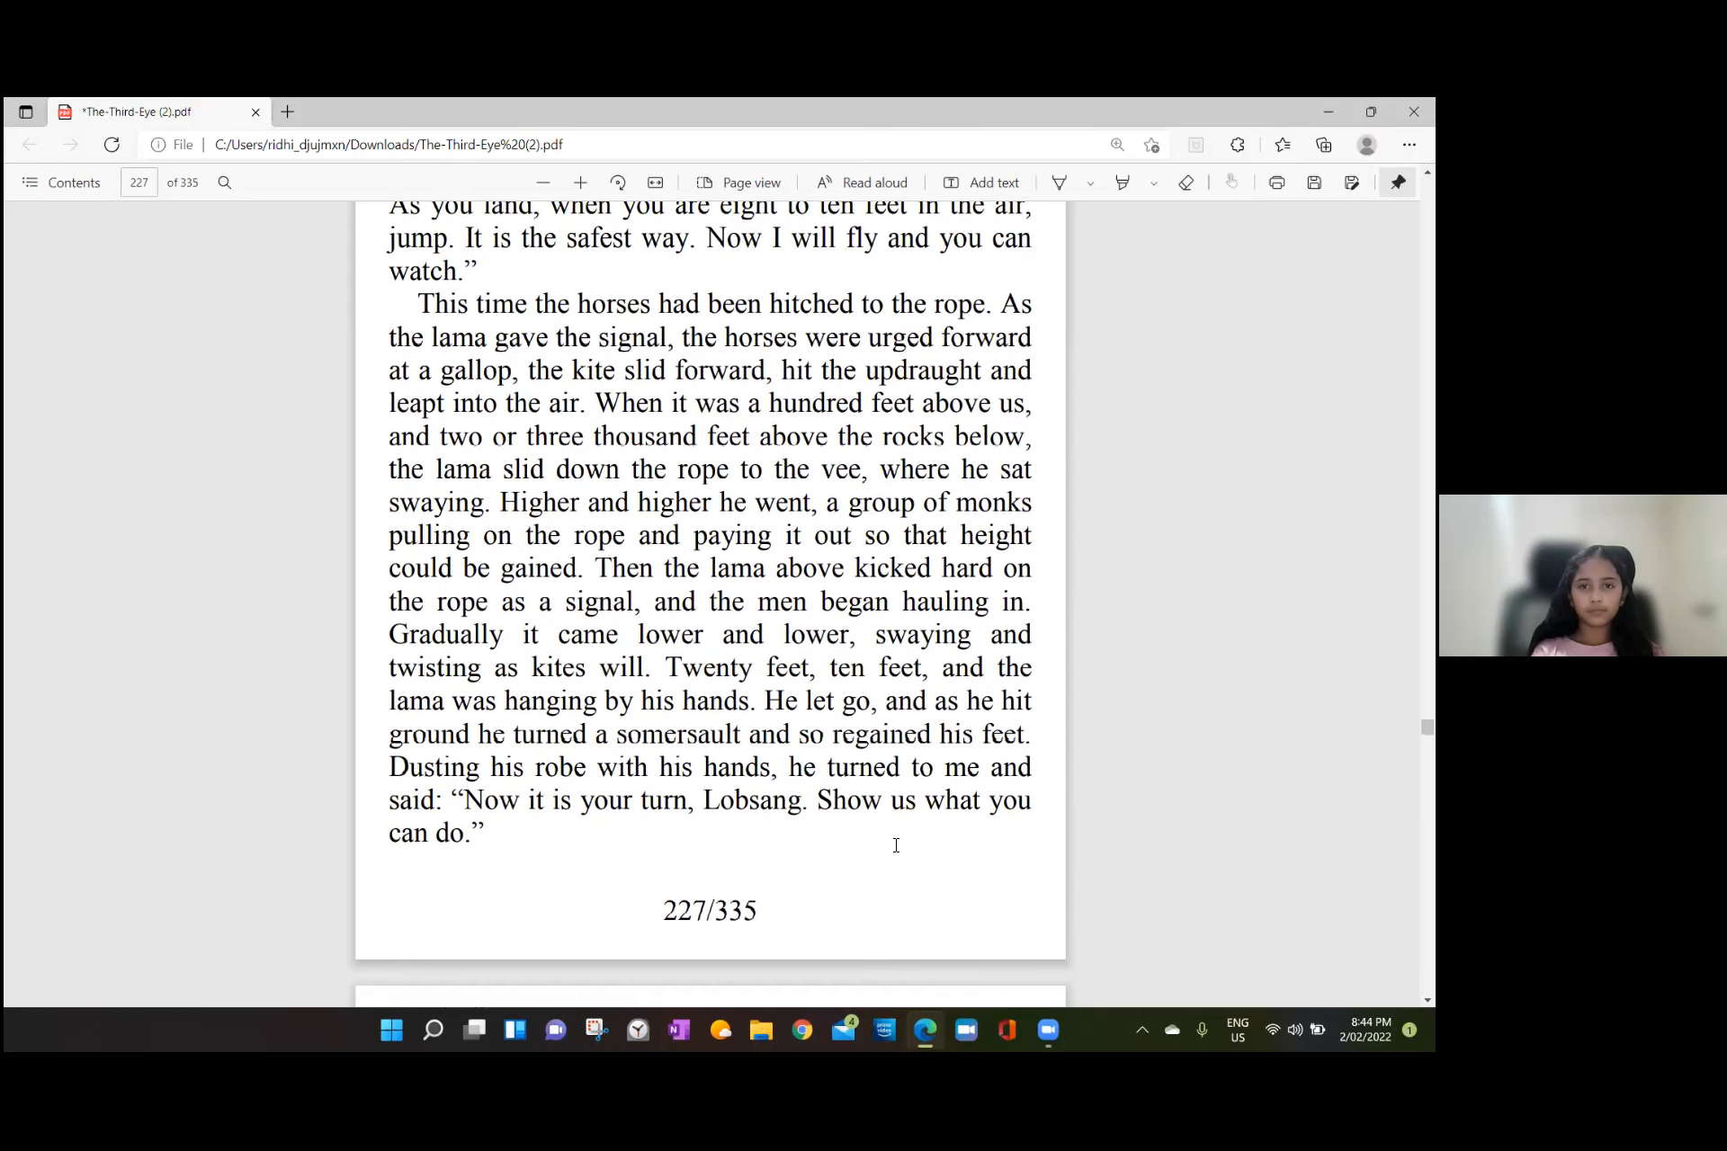